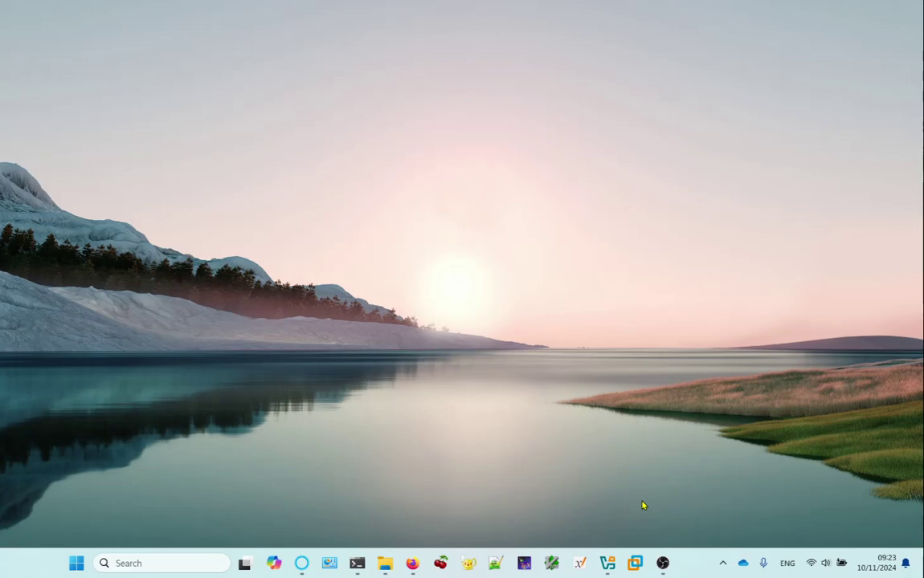
Restore the VirtualBox Manager window from the taskbar, showing the asdfasf machine's details.
{"action": "left_click", "coordinate": [607, 566]}
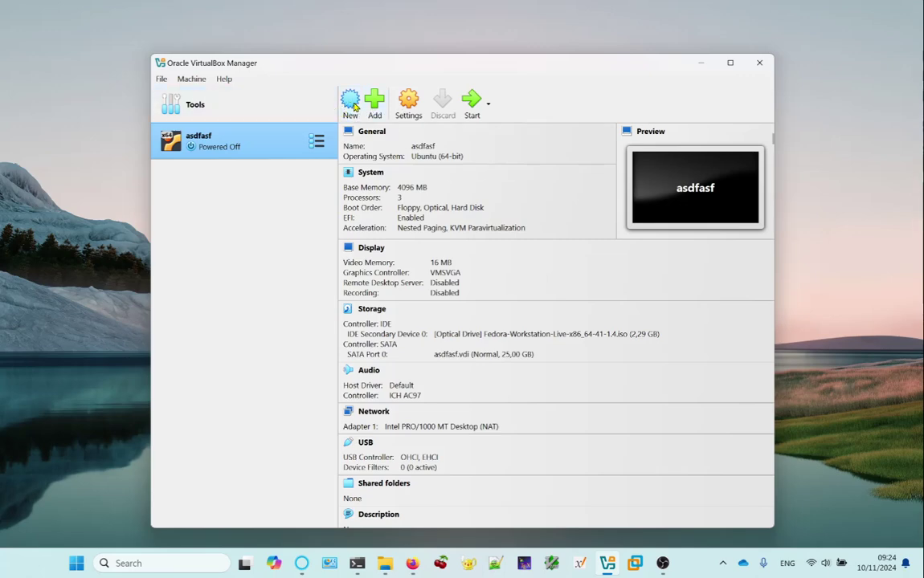
{"action": "left_click", "coordinate": [353, 105]}
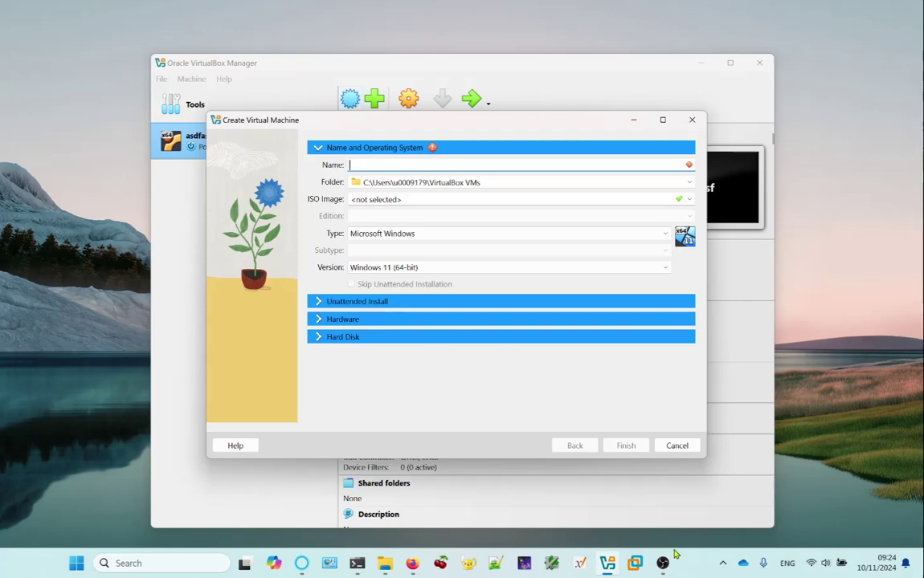
{"action": "left_click", "coordinate": [679, 448]}
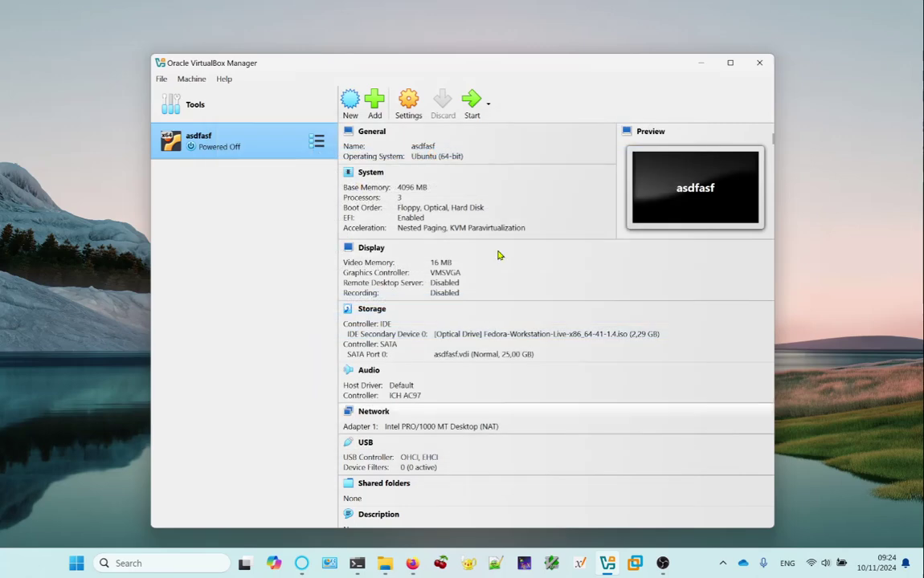
{"action": "left_click", "coordinate": [215, 116]}
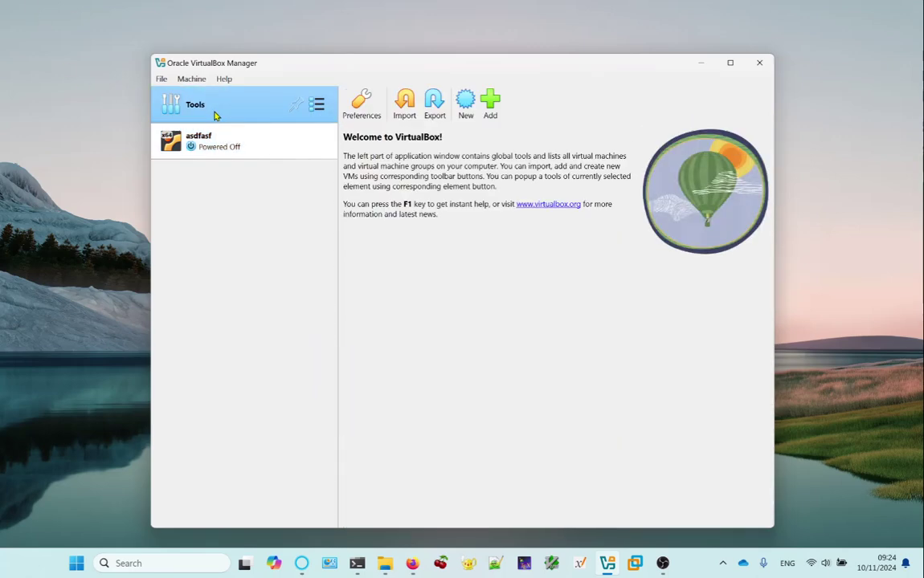
{"action": "left_click", "coordinate": [198, 133]}
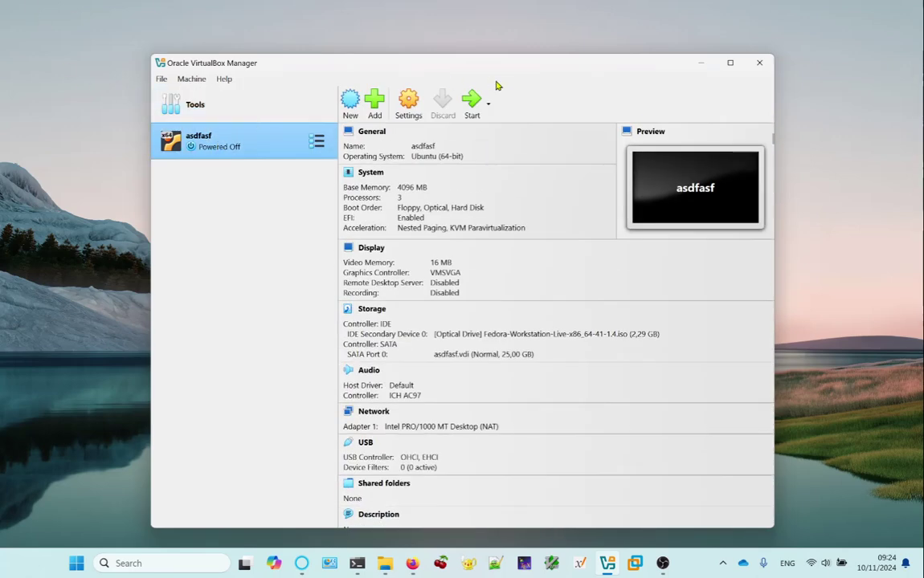
{"action": "left_click", "coordinate": [407, 101]}
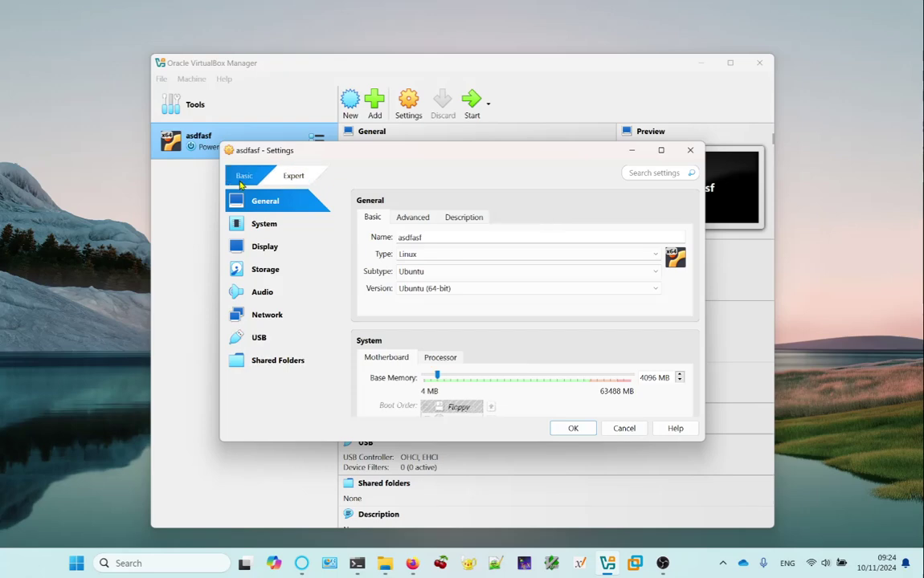
{"action": "left_click", "coordinate": [690, 150]}
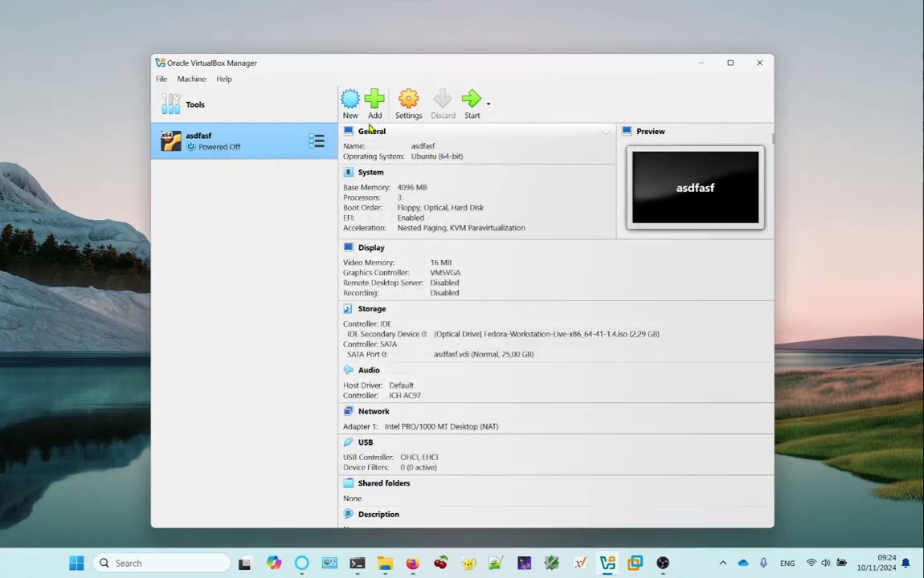
Create a new VM named CompSys: Linux, Ubuntu, Ubuntu 24.04 LTS (Noble Numbat) 64-bit.
{"action": "left_click", "coordinate": [350, 100]}
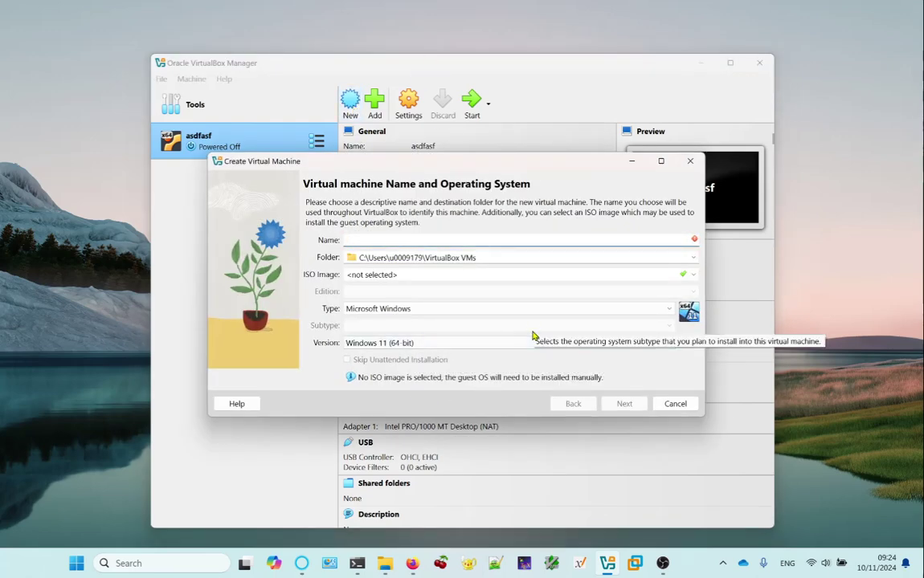
{"action": "type", "text": "c"}
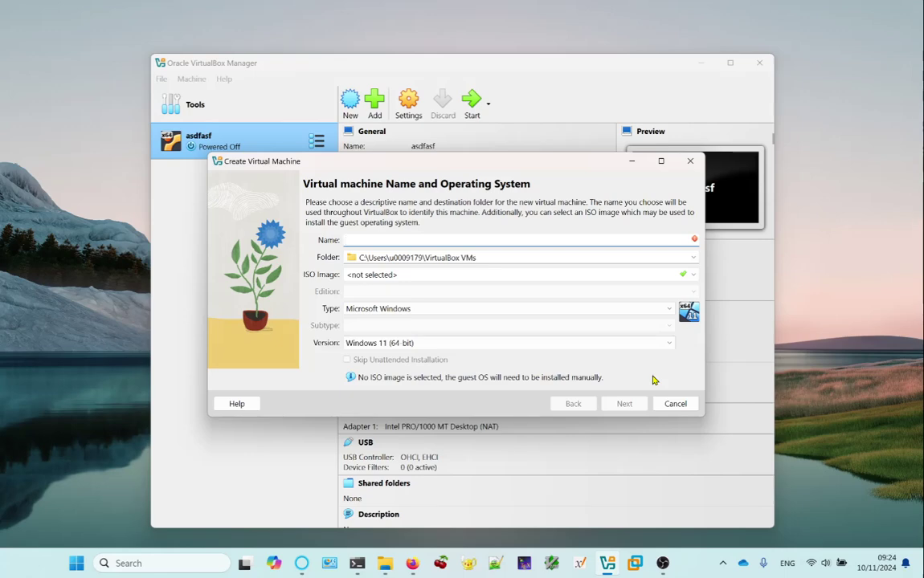
{"action": "type", "text": "ompSys"}
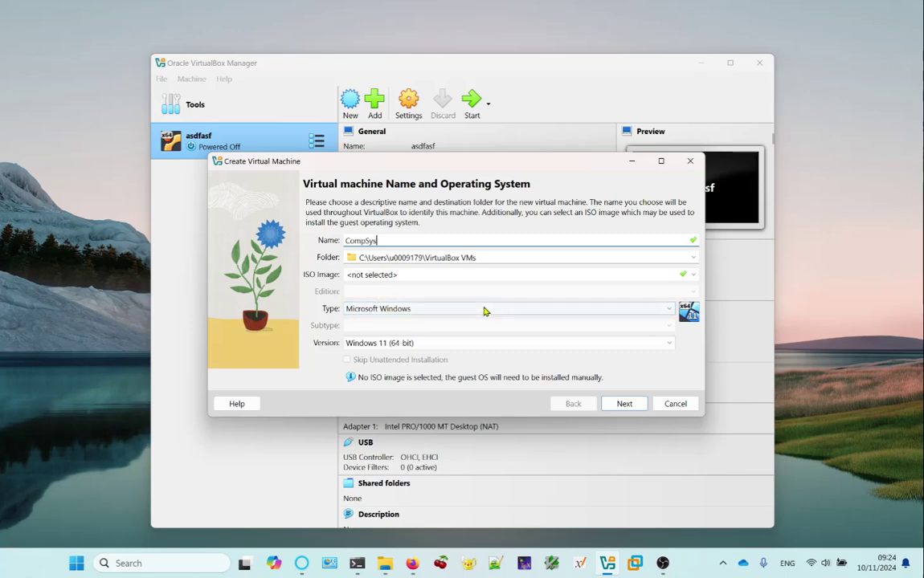
{"action": "left_click", "coordinate": [465, 309]}
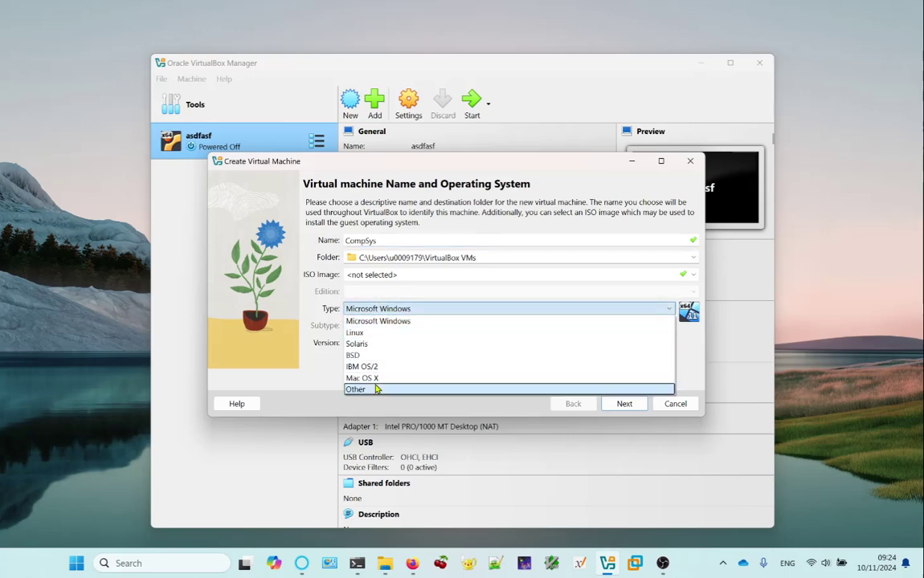
{"action": "left_click", "coordinate": [372, 334]}
{"action": "left_click", "coordinate": [376, 326]}
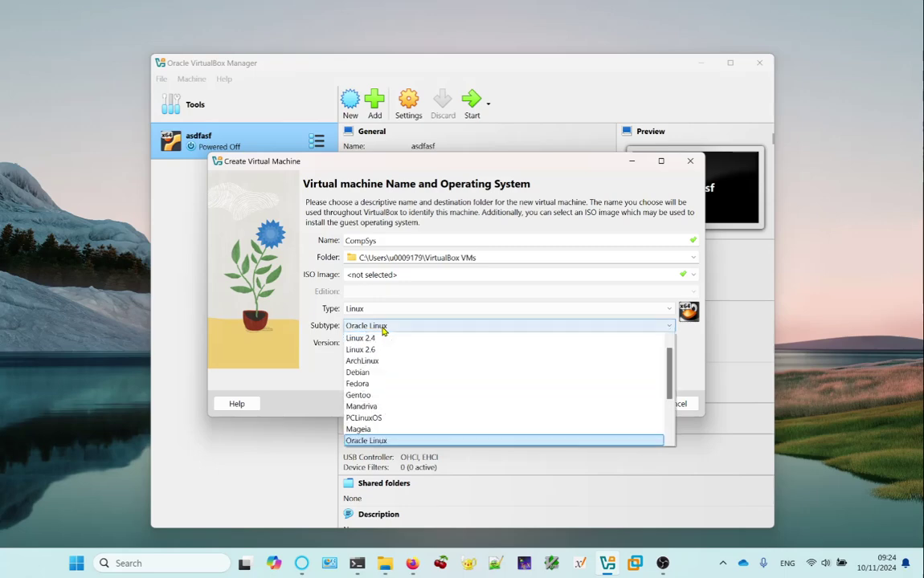
{"action": "scroll", "coordinate": [406, 419], "scroll_direction": "down", "scroll_amount": 3}
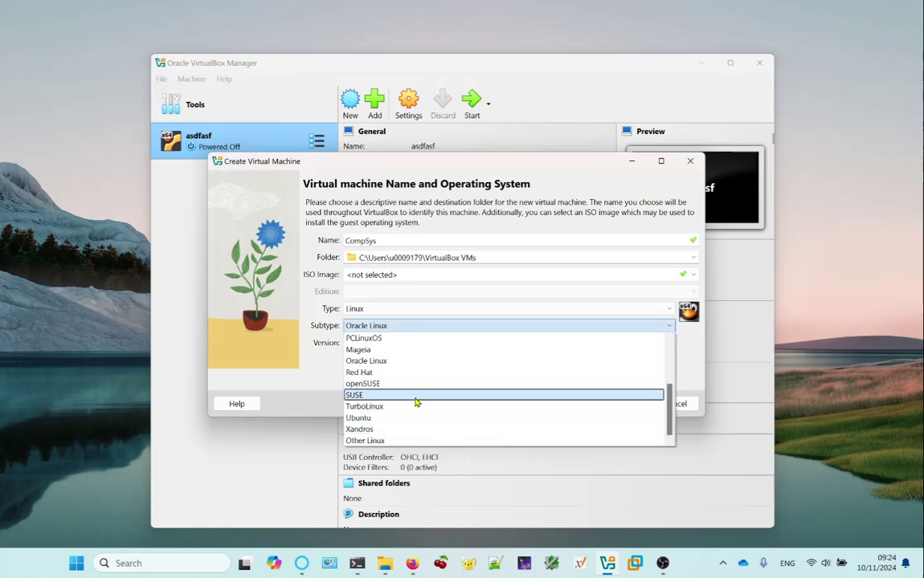
{"action": "left_click", "coordinate": [408, 418]}
{"action": "left_click", "coordinate": [433, 344]}
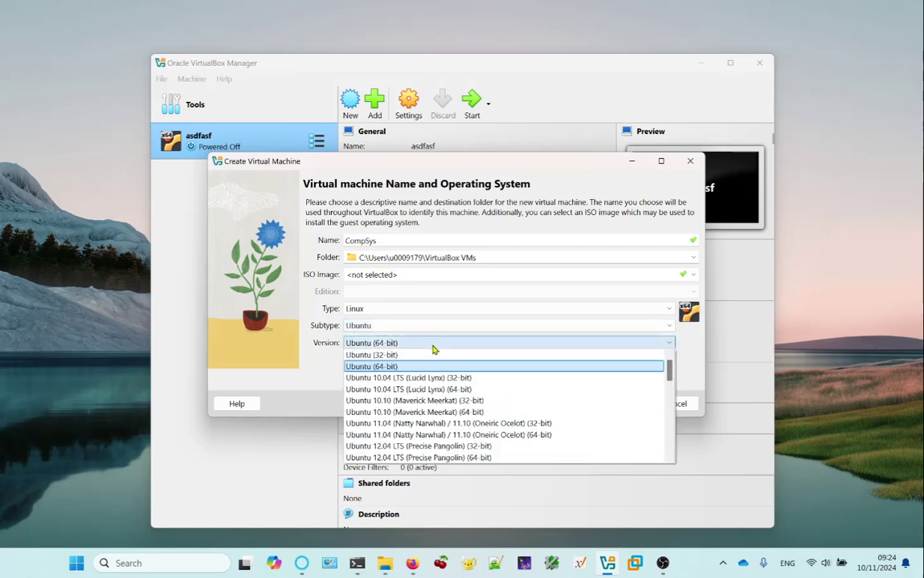
{"action": "scroll", "coordinate": [522, 405], "scroll_direction": "down", "scroll_amount": 3}
{"action": "scroll", "coordinate": [522, 406], "scroll_direction": "down", "scroll_amount": 10}
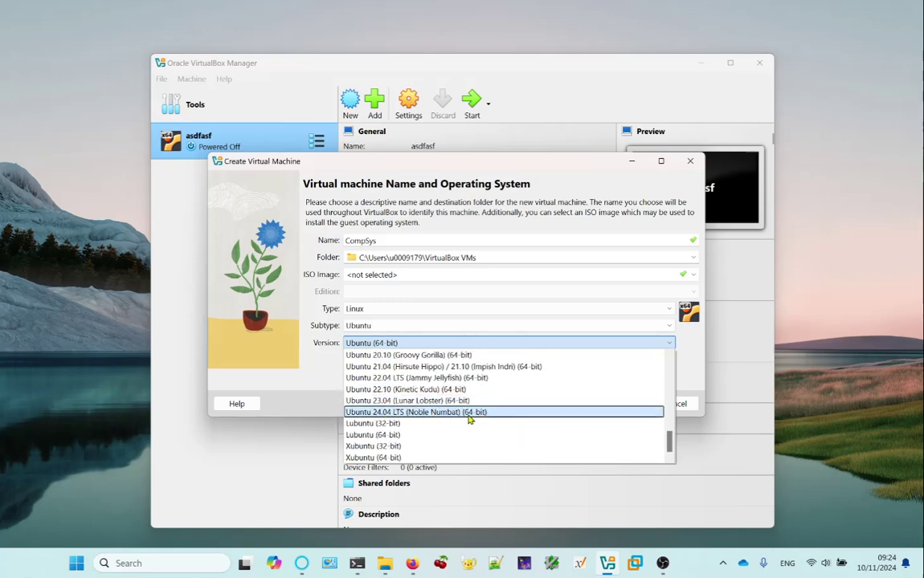
{"action": "left_click", "coordinate": [470, 414]}
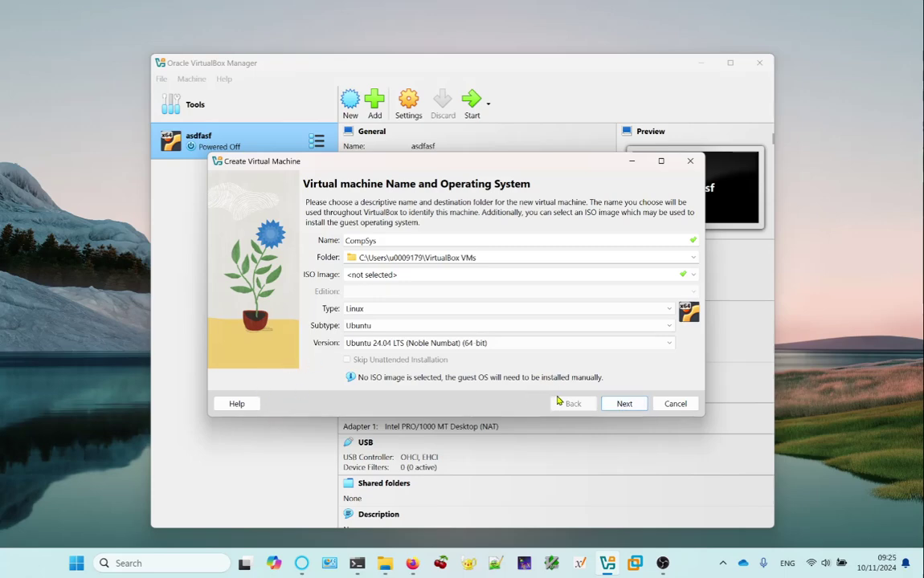
On the Hardware page, set base memory to 4096 MB, processors to 3, and enable EFI.
{"action": "left_click", "coordinate": [625, 405]}
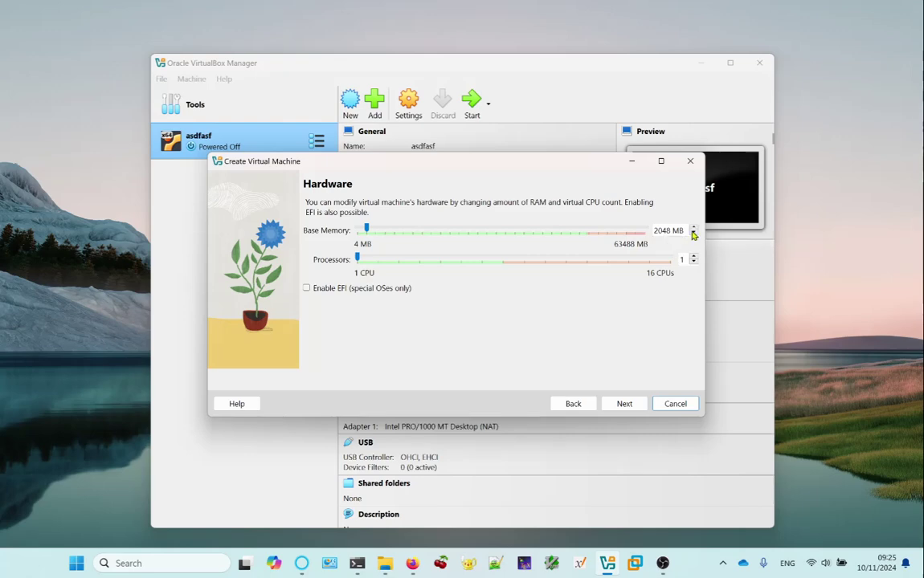
{"action": "double_click", "coordinate": [670, 231]}
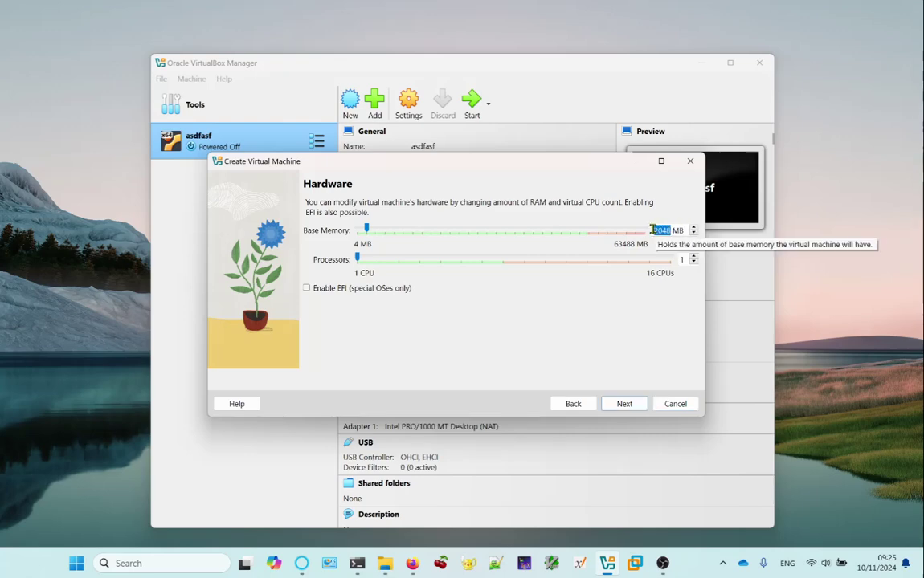
{"action": "type", "text": "4096"}
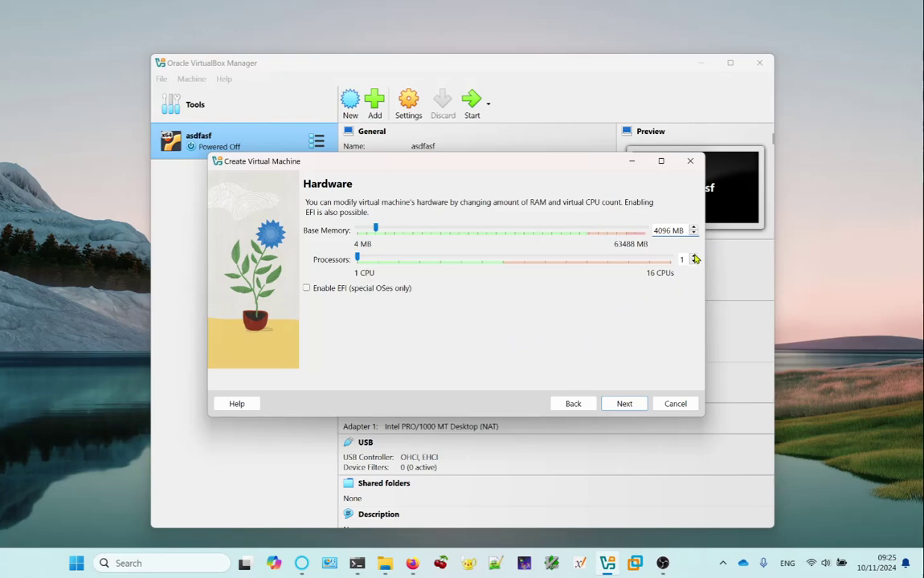
{"action": "left_click", "coordinate": [695, 257]}
{"action": "left_click", "coordinate": [695, 257]}
{"action": "left_click", "coordinate": [306, 288]}
Set the new virtual hard disk to 20 GB and finish creating CompSys.
{"action": "left_click", "coordinate": [640, 404]}
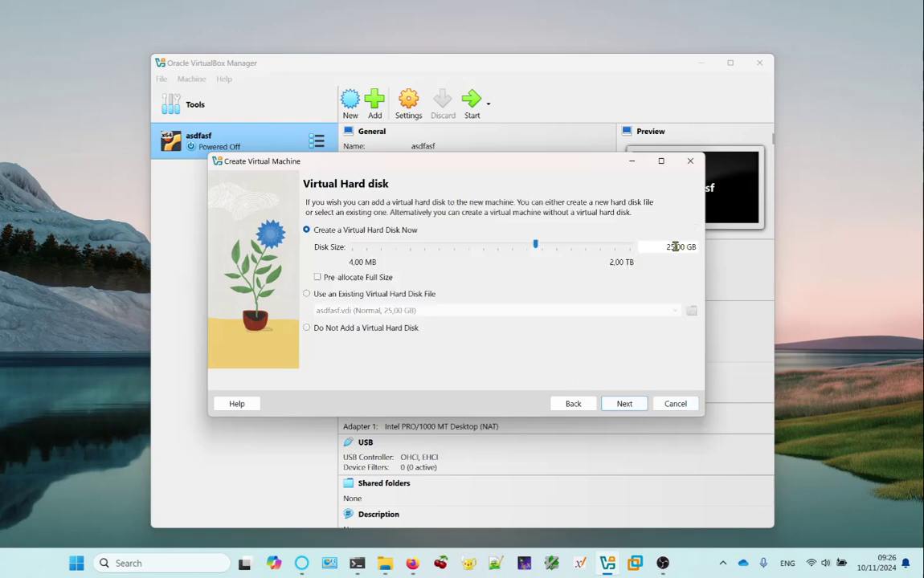
{"action": "double_click", "coordinate": [681, 246]}
{"action": "type", "text": "20"}
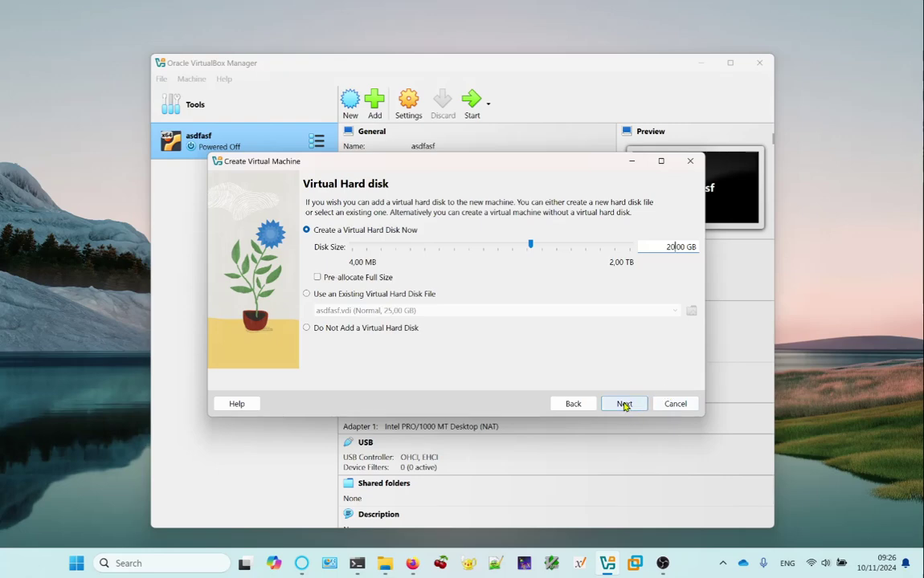
{"action": "left_click", "coordinate": [625, 404]}
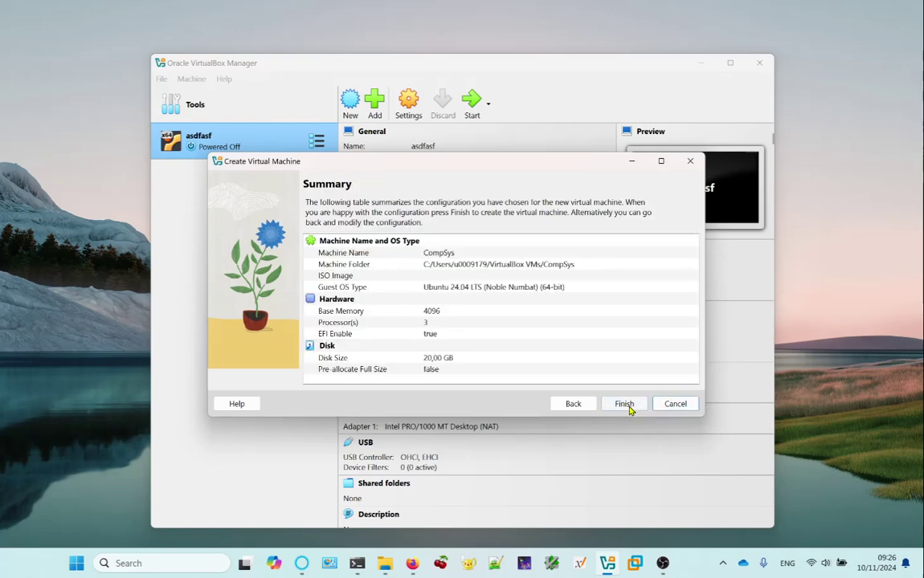
{"action": "left_click", "coordinate": [638, 406]}
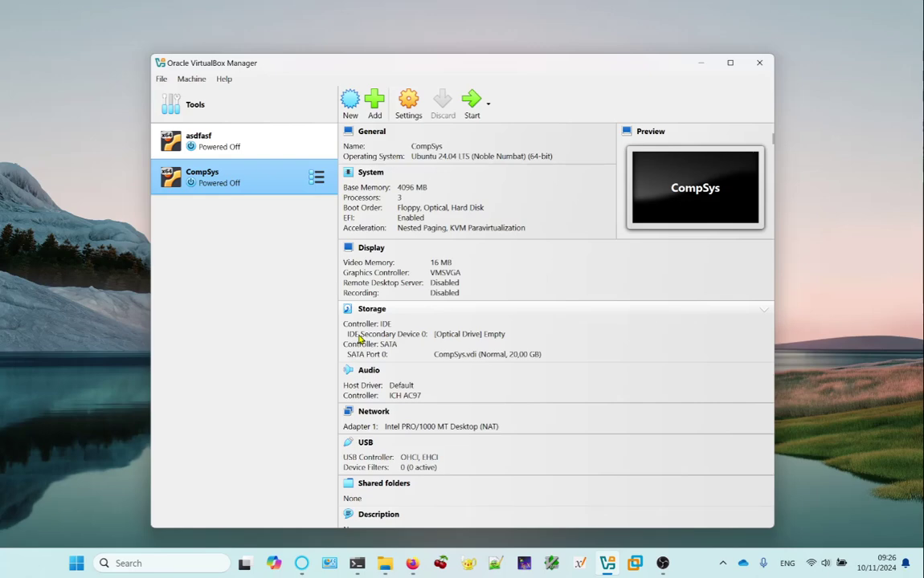
In CompSys's System motherboard settings, turn EFI off and back on, leaving it enabled.
{"action": "left_click", "coordinate": [378, 175]}
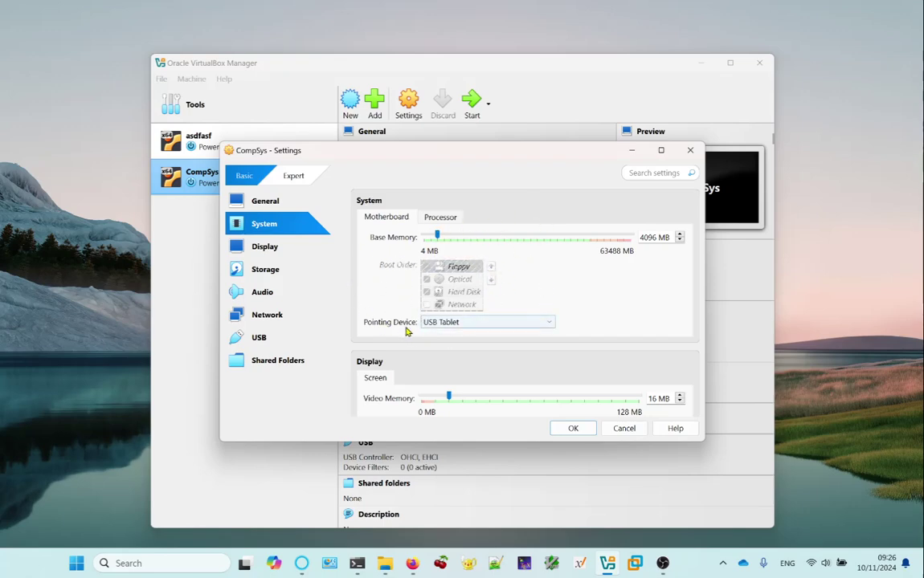
{"action": "left_click_drag", "start_coordinate": [702, 444], "coordinate": [811, 491]}
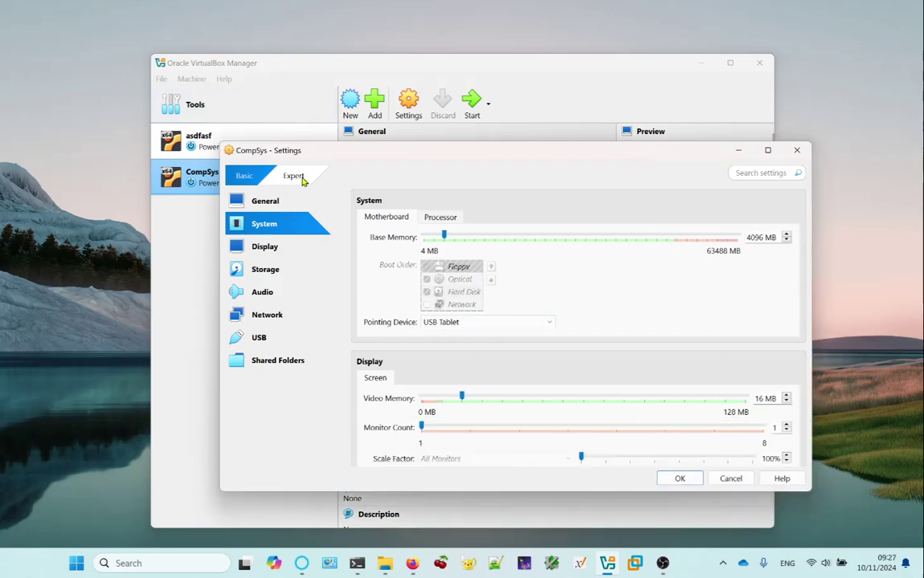
{"action": "left_click", "coordinate": [273, 169]}
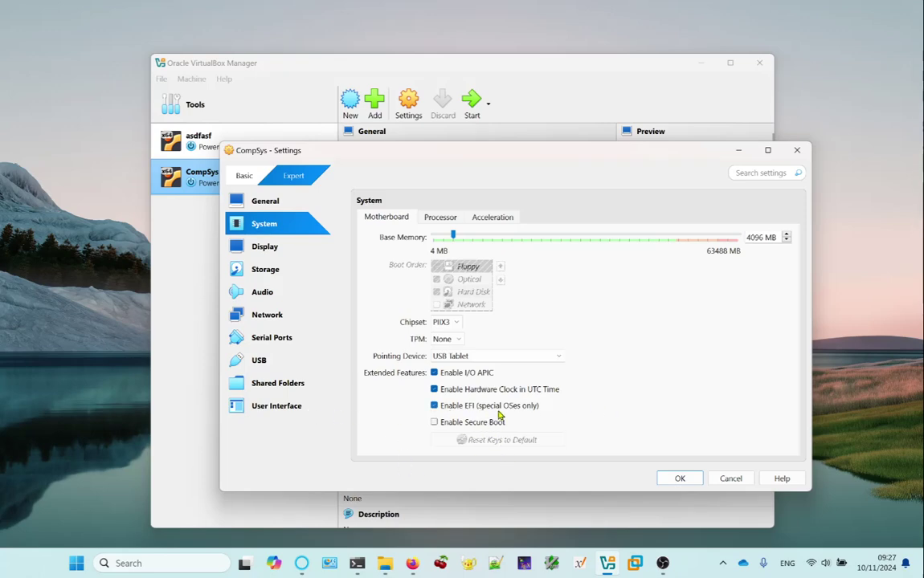
{"action": "left_click", "coordinate": [434, 405]}
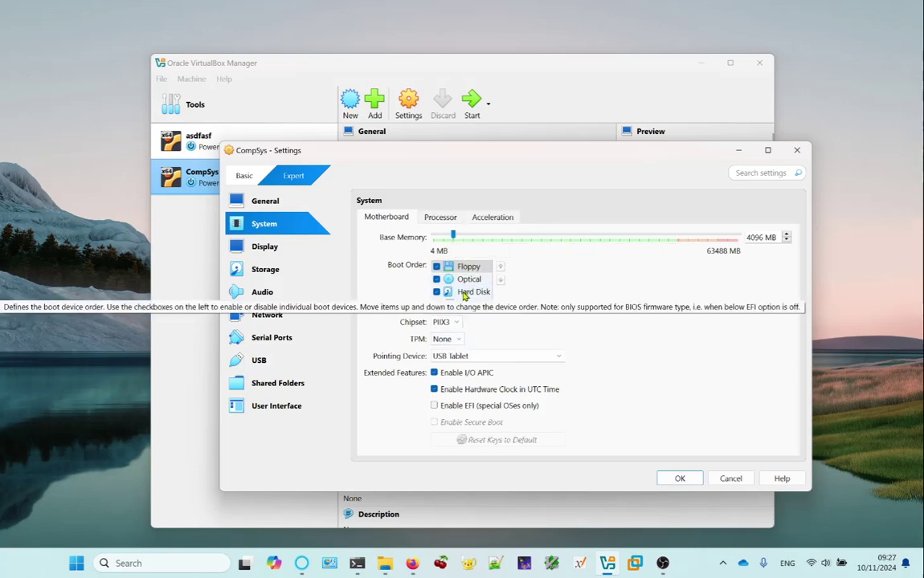
{"action": "left_click", "coordinate": [462, 410]}
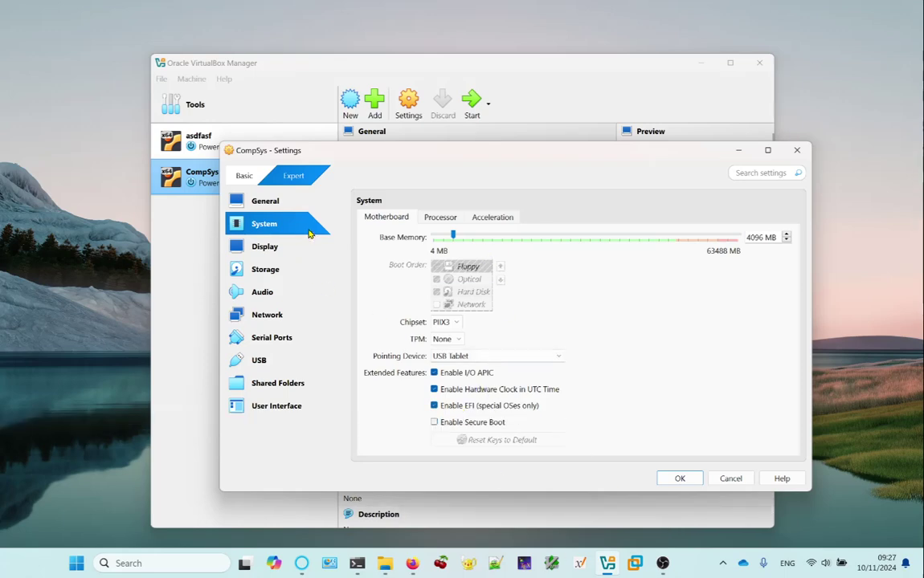
On the Storage page, inspect CompSys.vdi and the empty IDE drive, browsing add-controller/attachment choices without adding.
{"action": "left_click", "coordinate": [265, 271]}
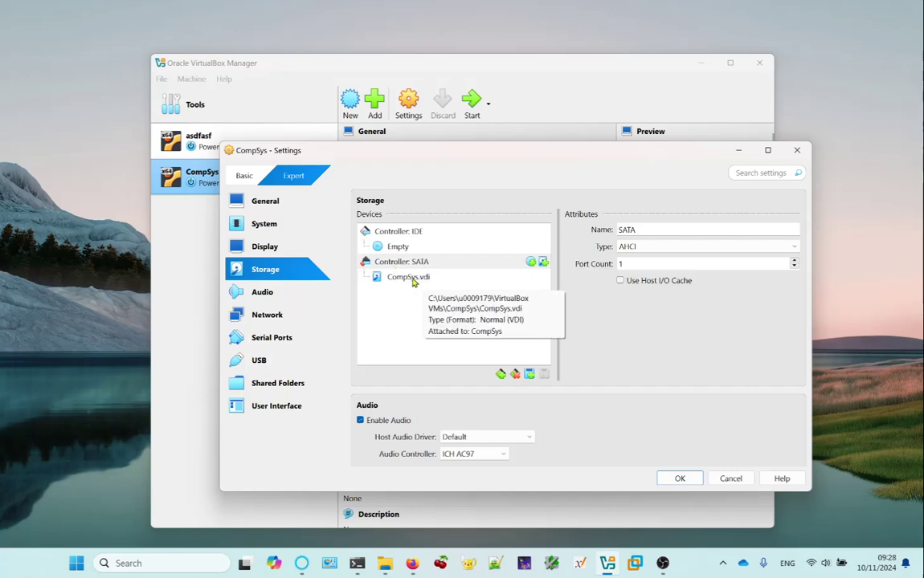
{"action": "left_click", "coordinate": [412, 280]}
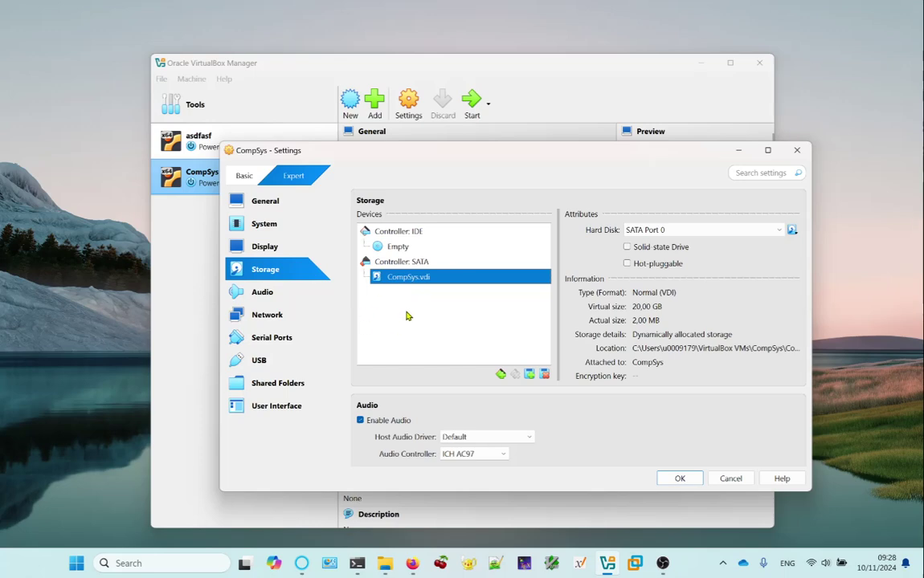
{"action": "left_click", "coordinate": [406, 248]}
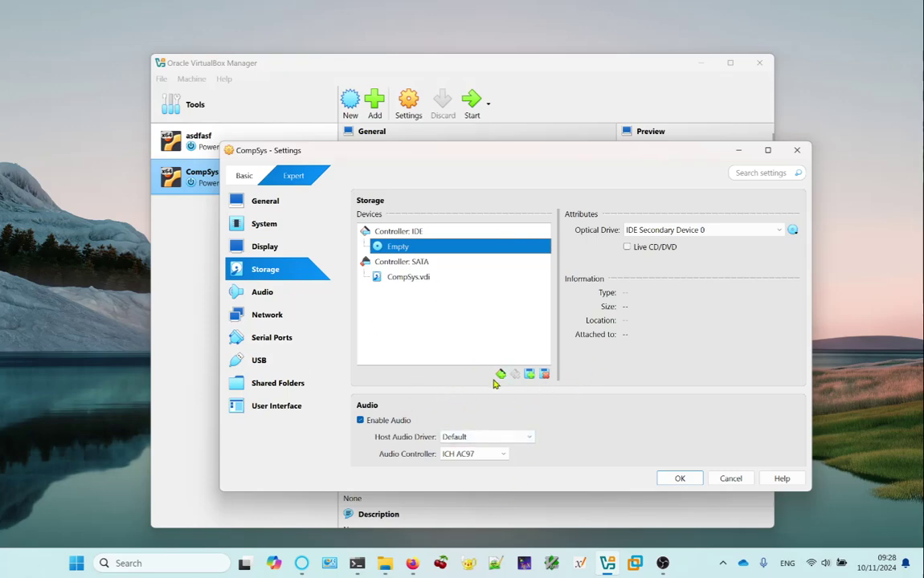
{"action": "left_click", "coordinate": [501, 375]}
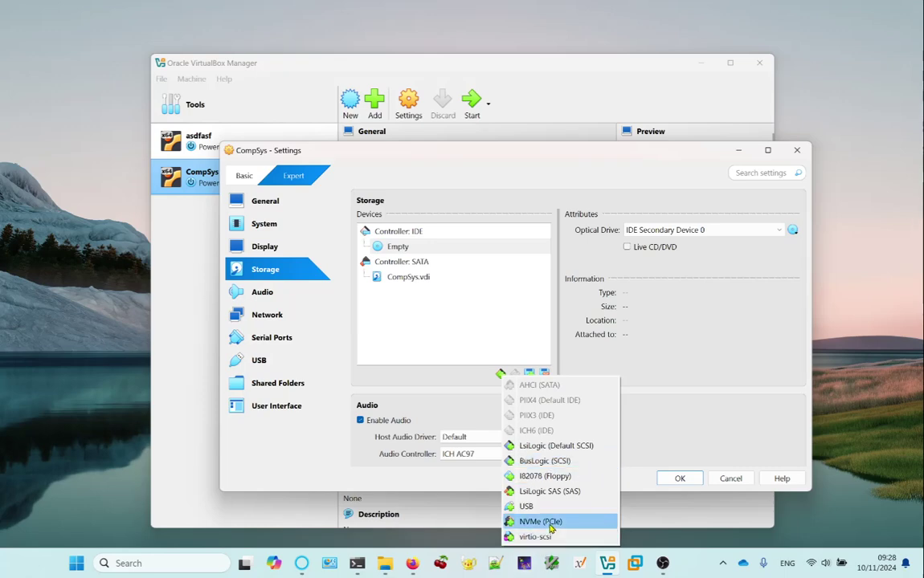
{"action": "left_click", "coordinate": [536, 315]}
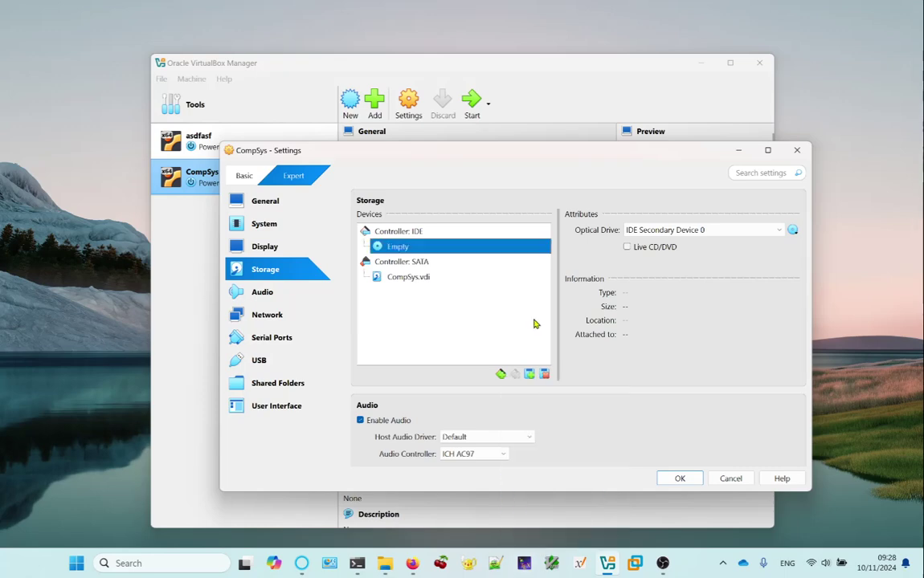
{"action": "left_click", "coordinate": [529, 376]}
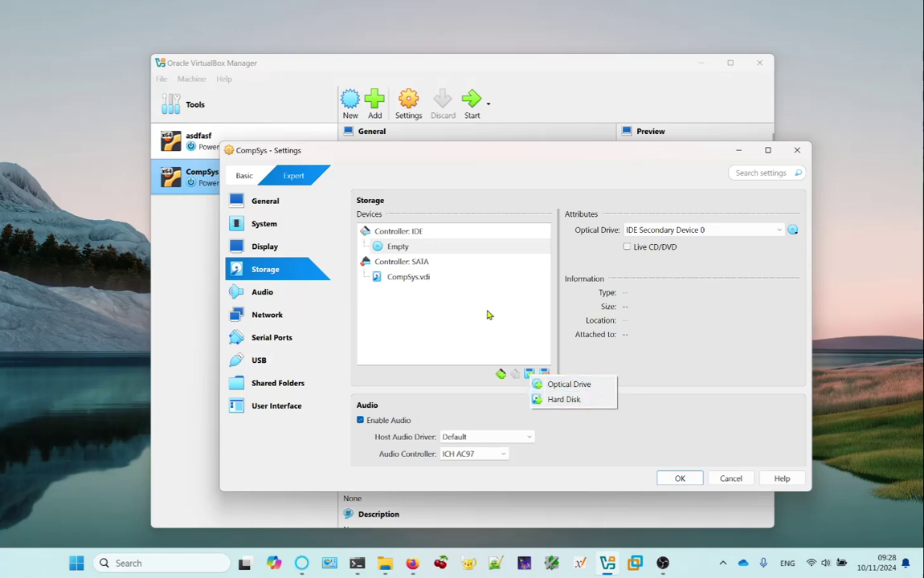
{"action": "left_click", "coordinate": [440, 345]}
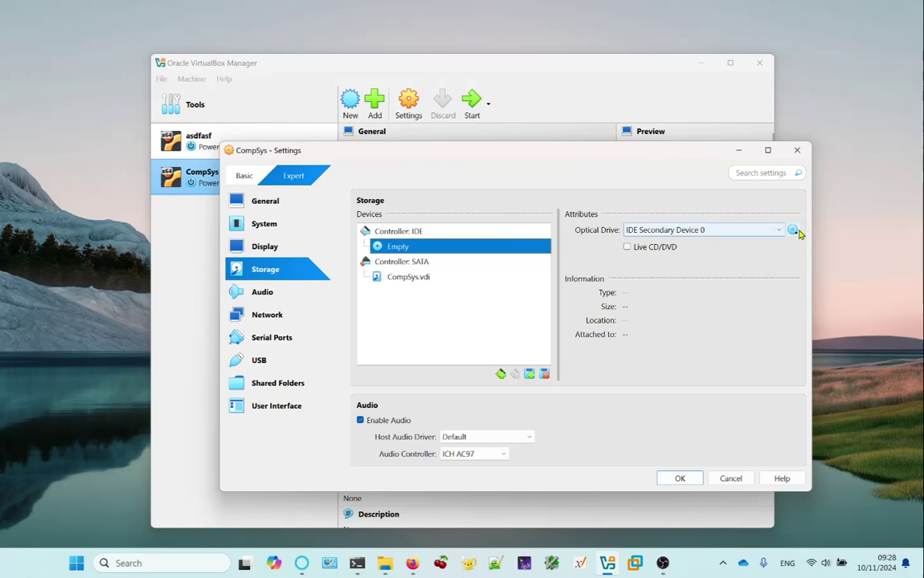
Add debian-12.7.0-amd64-netinst.iso to the optical disk selector's image list.
{"action": "left_click", "coordinate": [793, 232]}
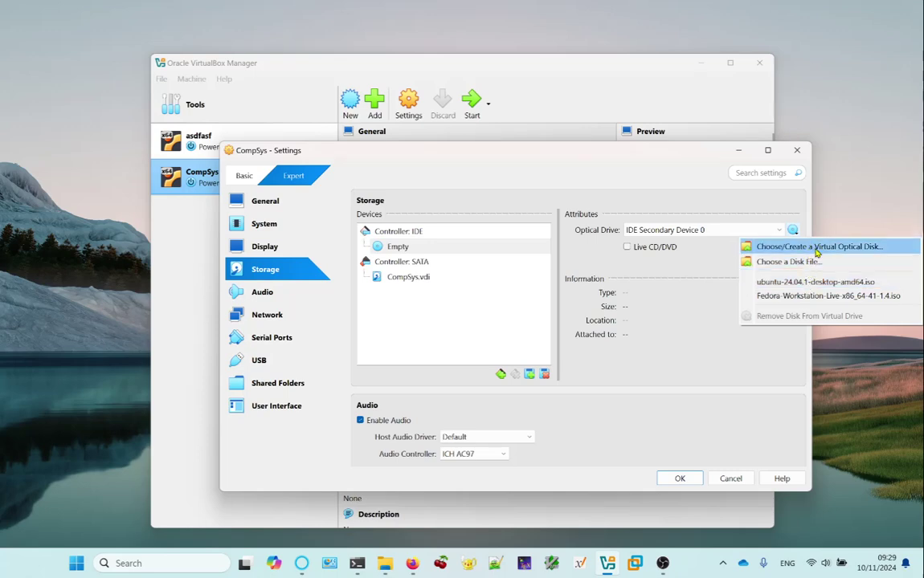
{"action": "left_click", "coordinate": [819, 247]}
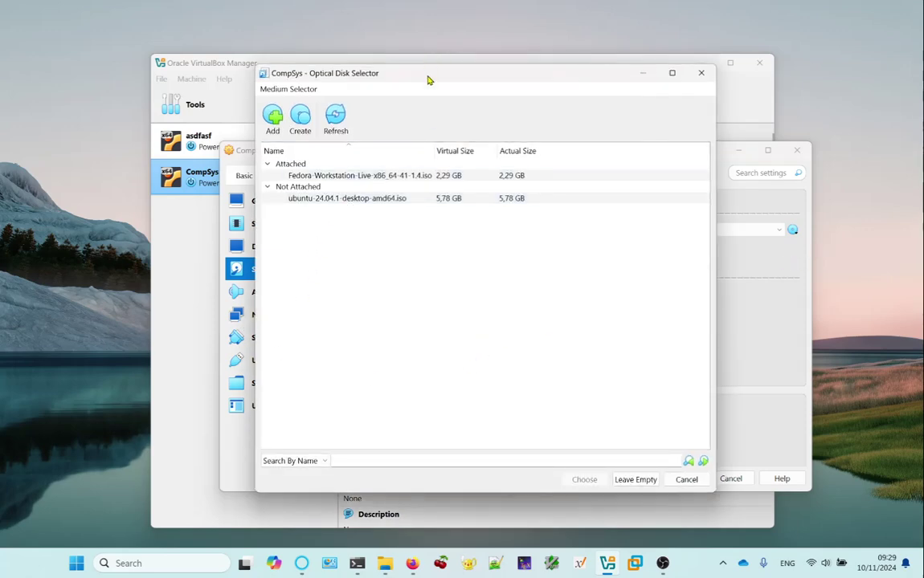
{"action": "left_click_drag", "start_coordinate": [431, 79], "coordinate": [457, 68]}
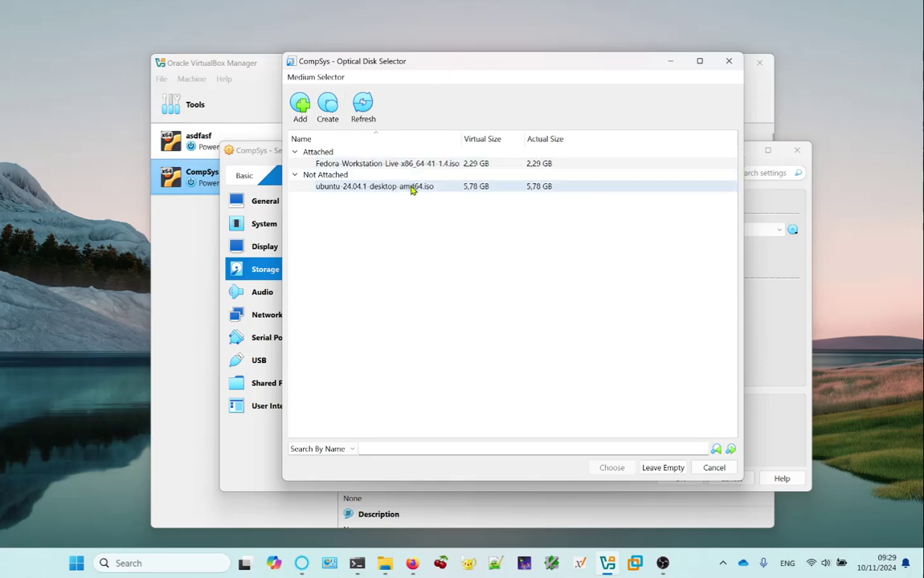
{"action": "left_click", "coordinate": [300, 104]}
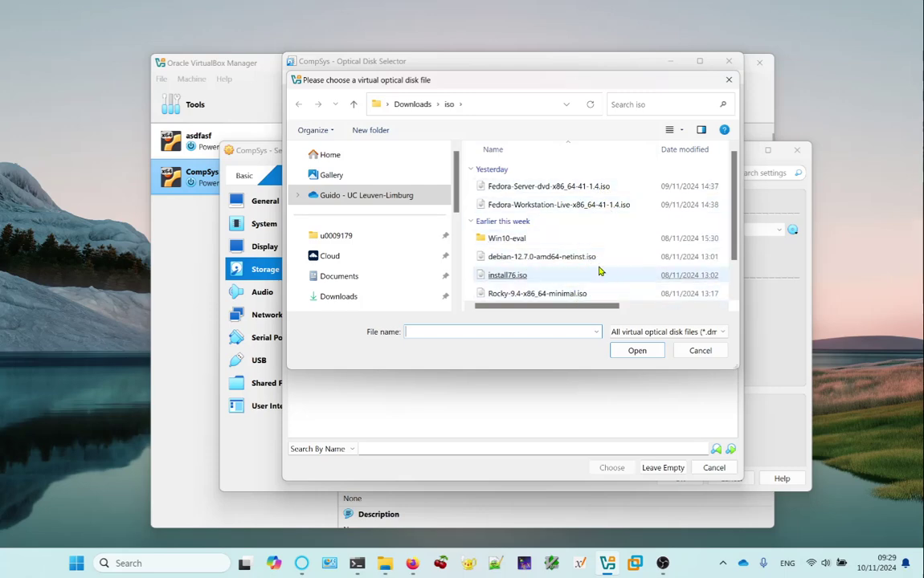
{"action": "double_click", "coordinate": [535, 258]}
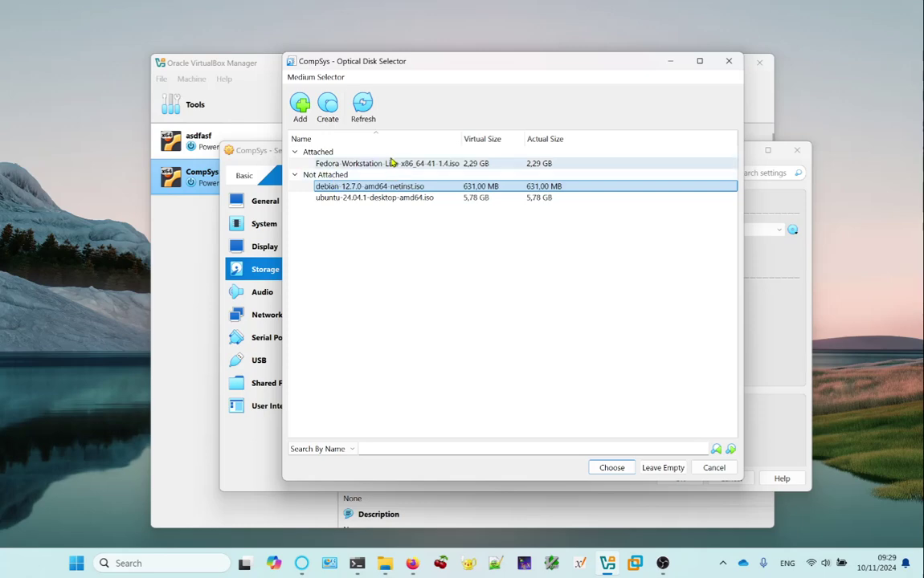
Insert ubuntu-24.04.1-desktop-amd64.iso into CompSys's optical drive and save the settings.
{"action": "mouse_move", "coordinate": [360, 171]}
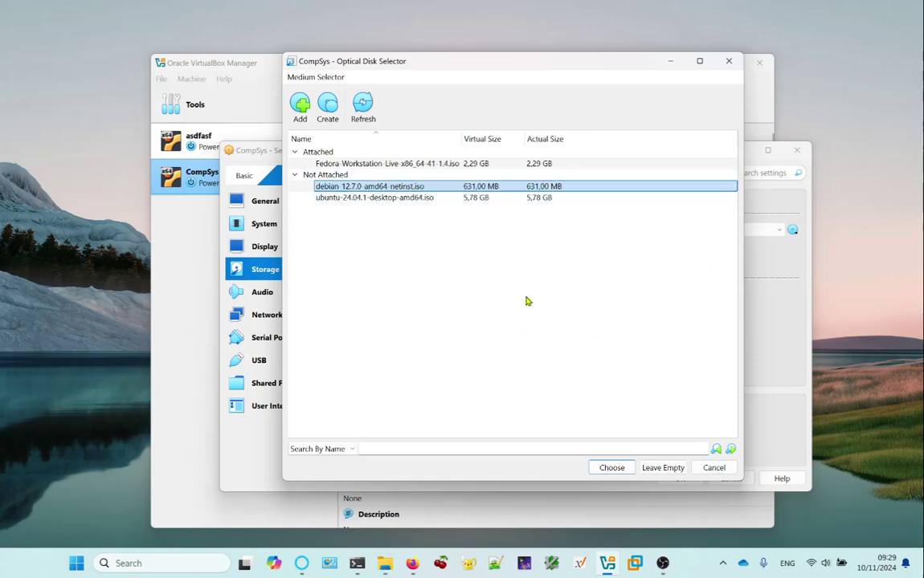
{"action": "left_click", "coordinate": [386, 198]}
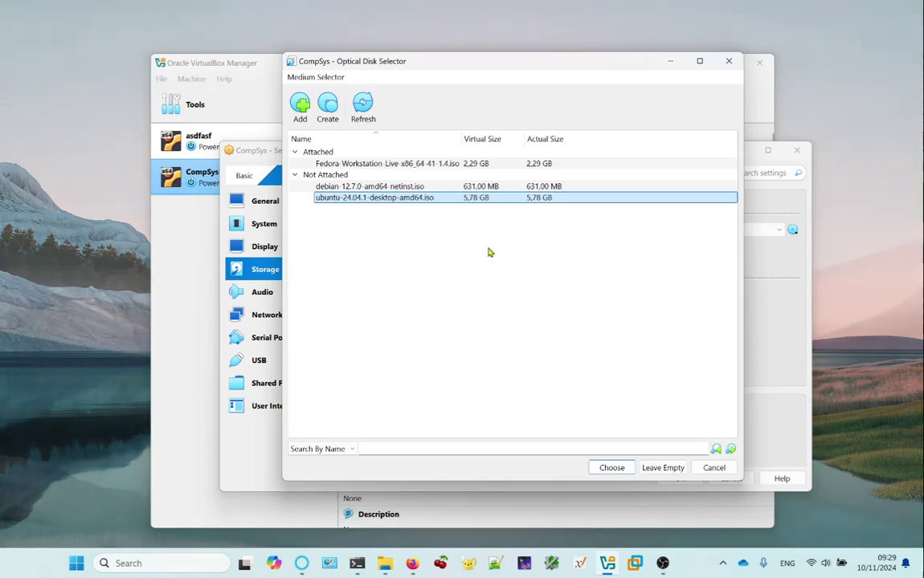
{"action": "left_click", "coordinate": [627, 468]}
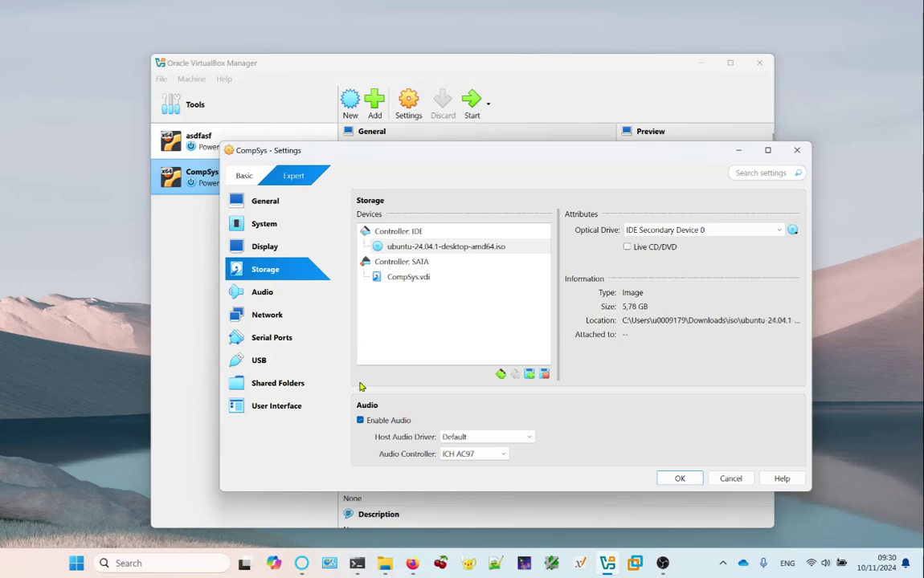
{"action": "left_click", "coordinate": [678, 479]}
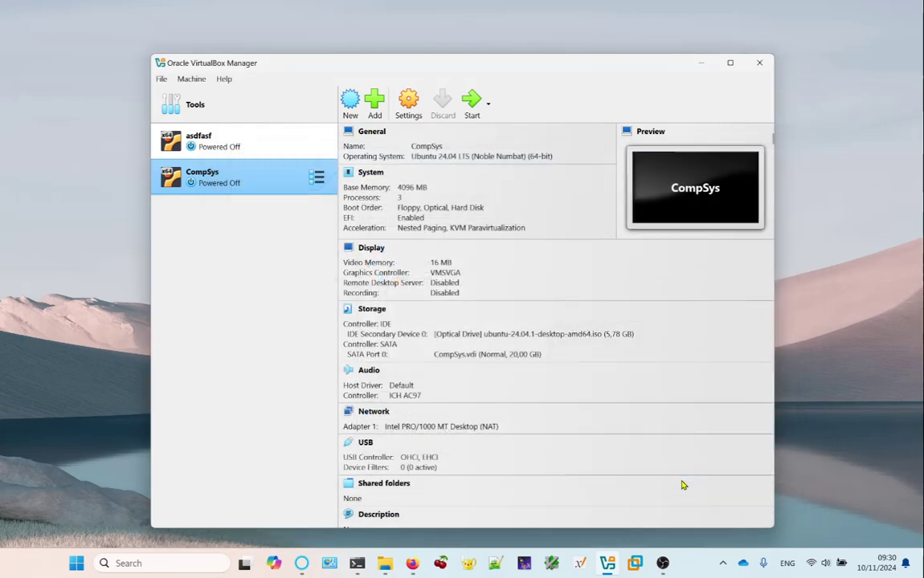
Eject Fedora-Workstation-Live-x86_64-41-1.4.iso from asdfasf's optical drive, save, and reselect CompSys.
{"action": "left_click", "coordinate": [224, 148]}
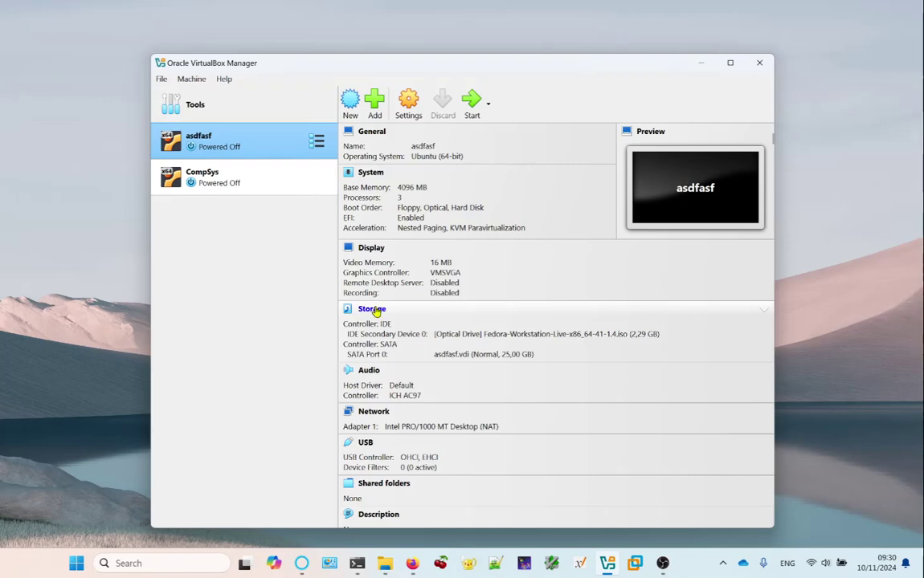
{"action": "left_click", "coordinate": [421, 327]}
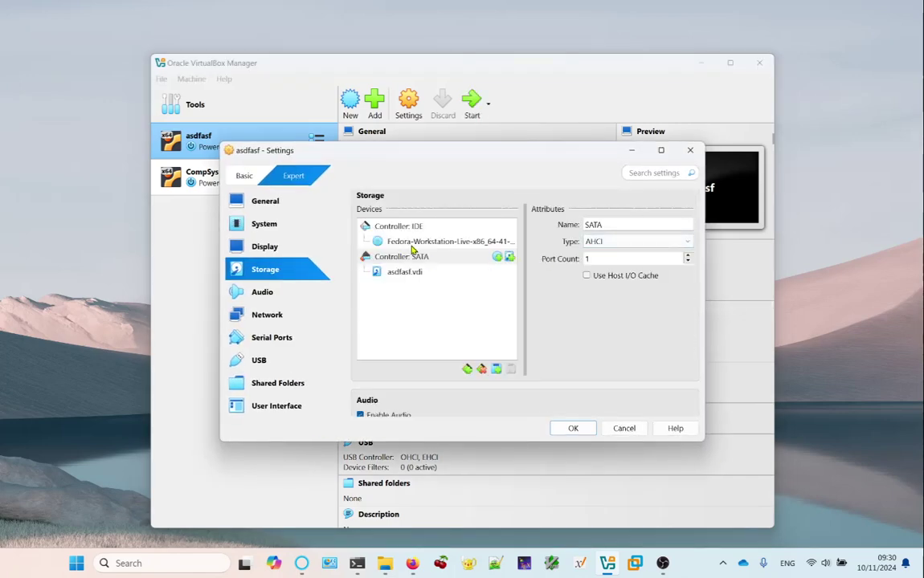
{"action": "left_click", "coordinate": [418, 226]}
{"action": "left_click", "coordinate": [515, 243]}
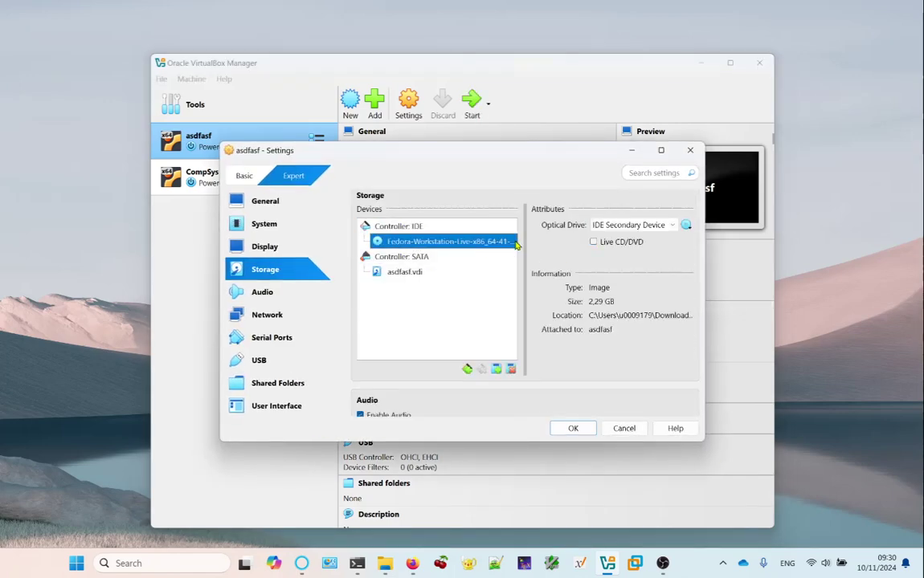
{"action": "left_click", "coordinate": [685, 225]}
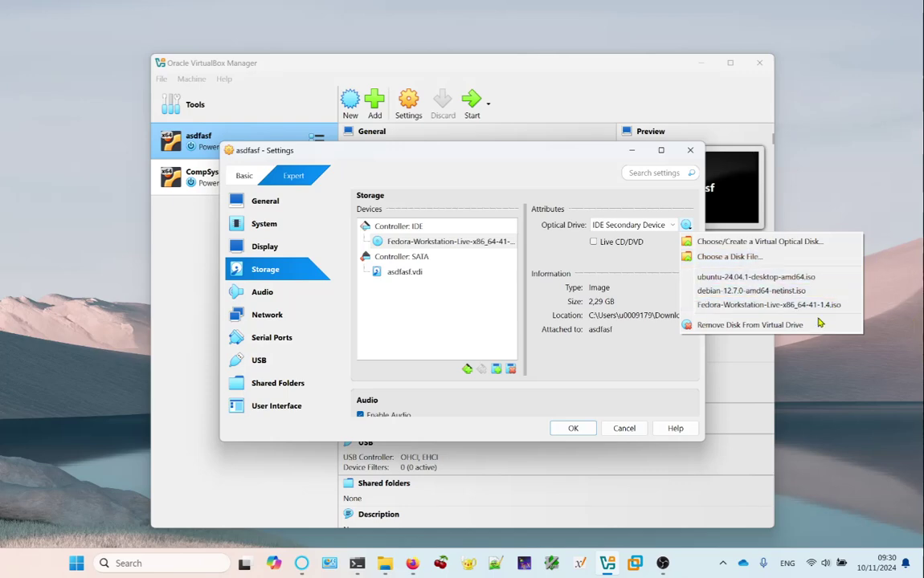
{"action": "left_click", "coordinate": [817, 324]}
{"action": "left_click", "coordinate": [571, 429]}
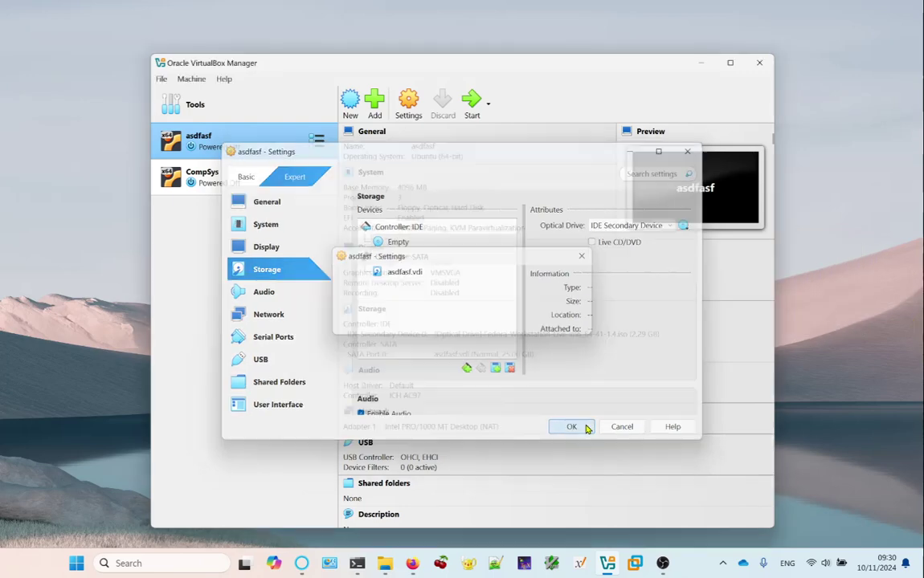
{"action": "left_click", "coordinate": [248, 167]}
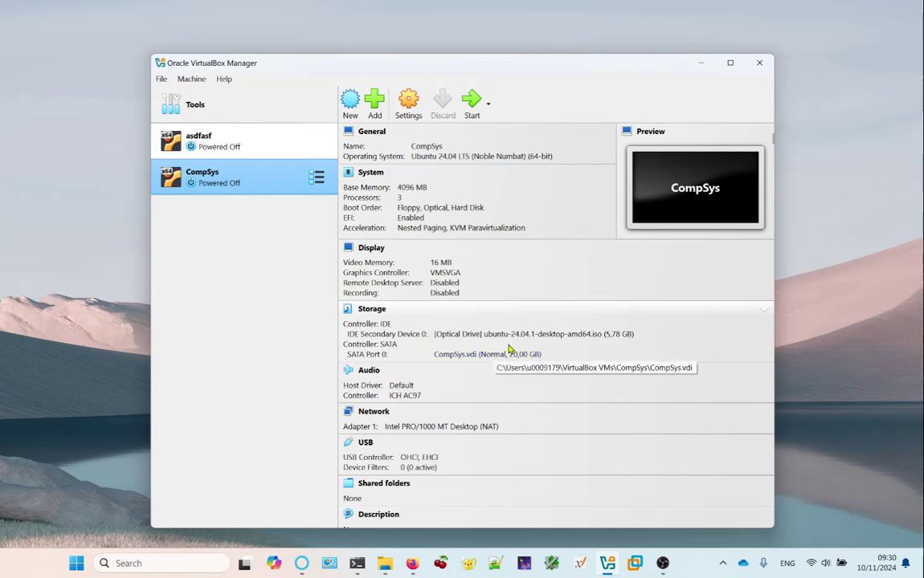
Start CompSys, minimize the Manager window, and position the VM window showing the GRUB menu.
{"action": "left_click", "coordinate": [472, 103]}
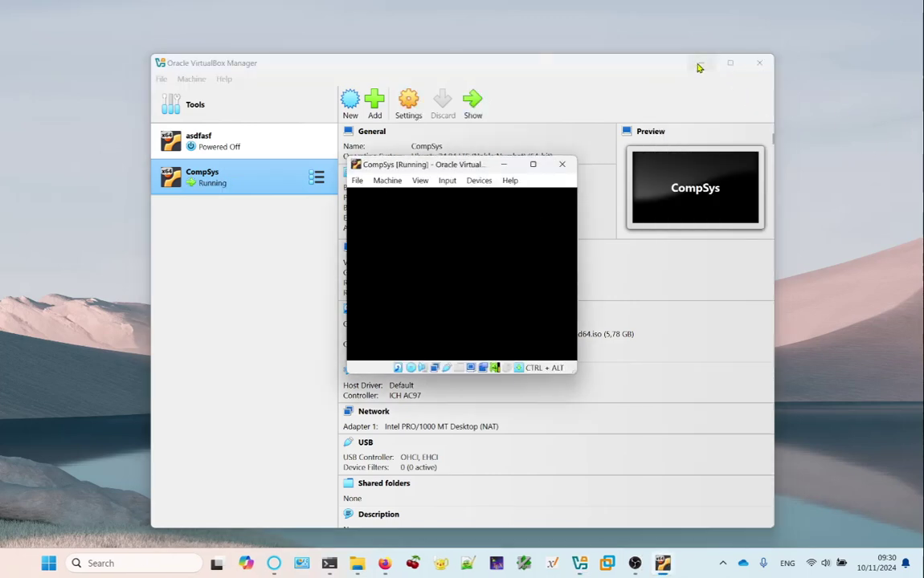
{"action": "left_click_drag", "start_coordinate": [598, 67], "coordinate": [382, 129]}
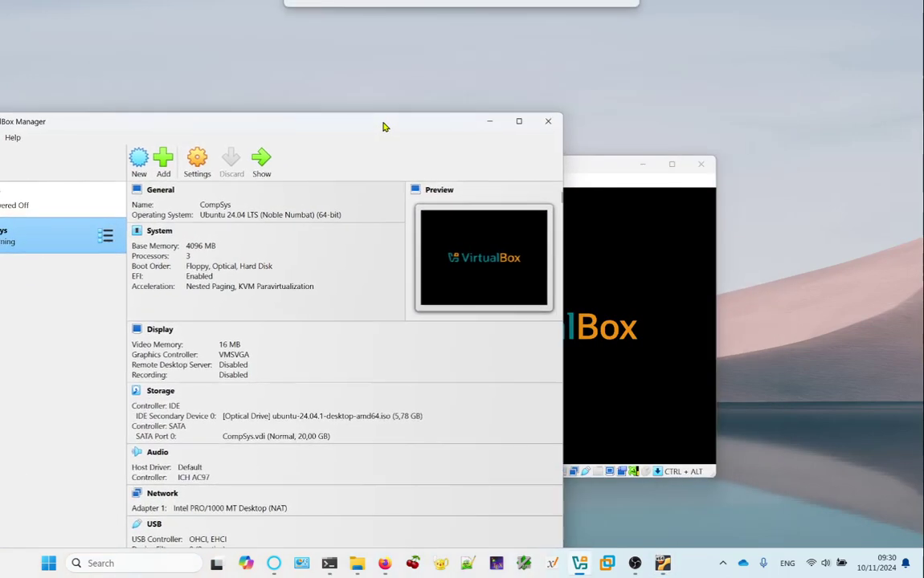
{"action": "left_click", "coordinate": [483, 123]}
{"action": "left_click_drag", "start_coordinate": [495, 167], "coordinate": [374, 129]}
In the GRUB menu, highlight 'Try or Install Ubuntu' and boot it.
{"action": "key", "text": "Down"}
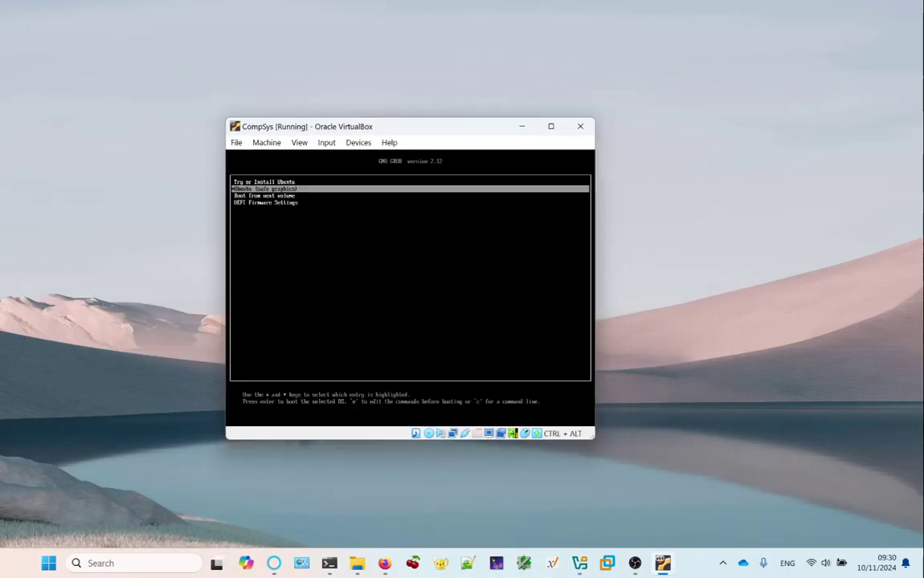
{"action": "key", "text": "Up"}
{"action": "key", "text": "Down"}
{"action": "key", "text": "Up"}
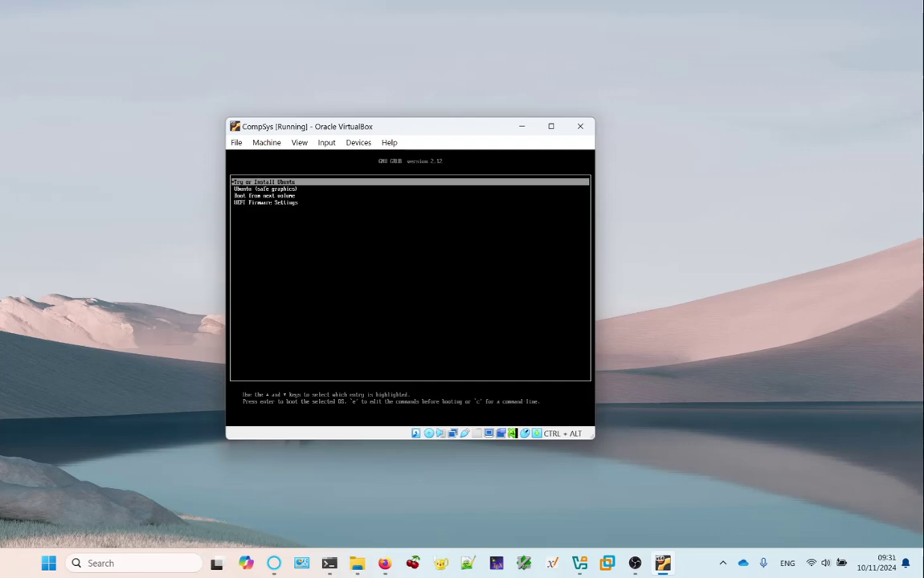
{"action": "key", "text": "Down"}
{"action": "key", "text": "Down"}
{"action": "key", "text": "Down"}
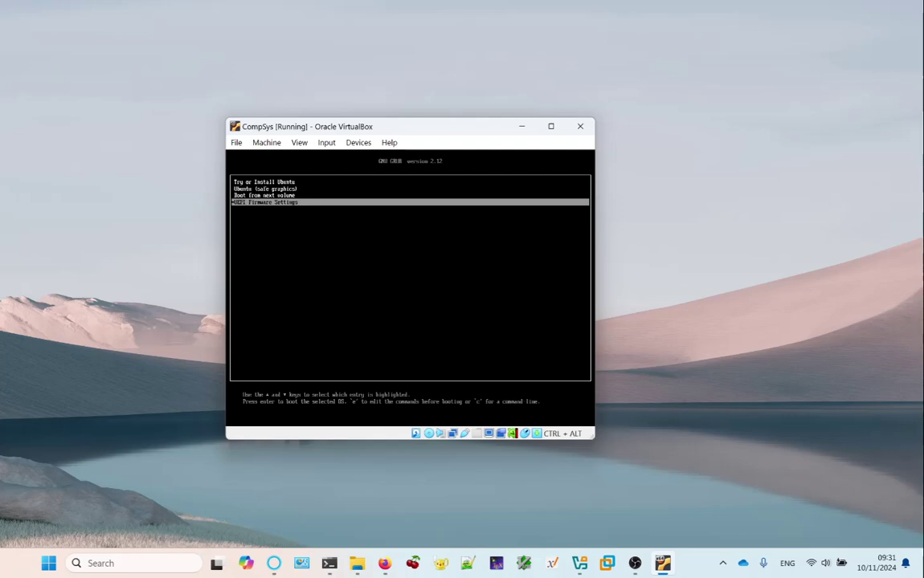
{"action": "key", "text": "Up"}
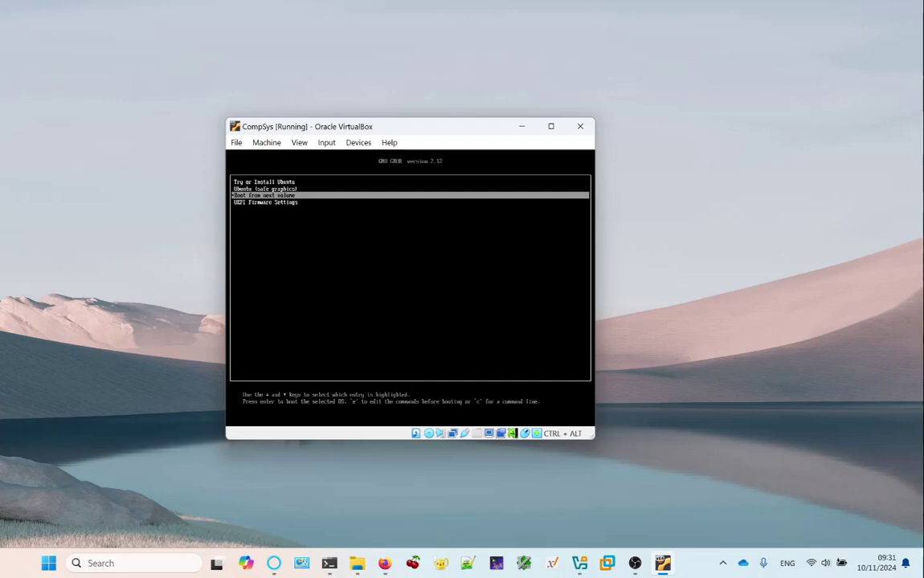
{"action": "key", "text": "Up"}
{"action": "key", "text": "Up"}
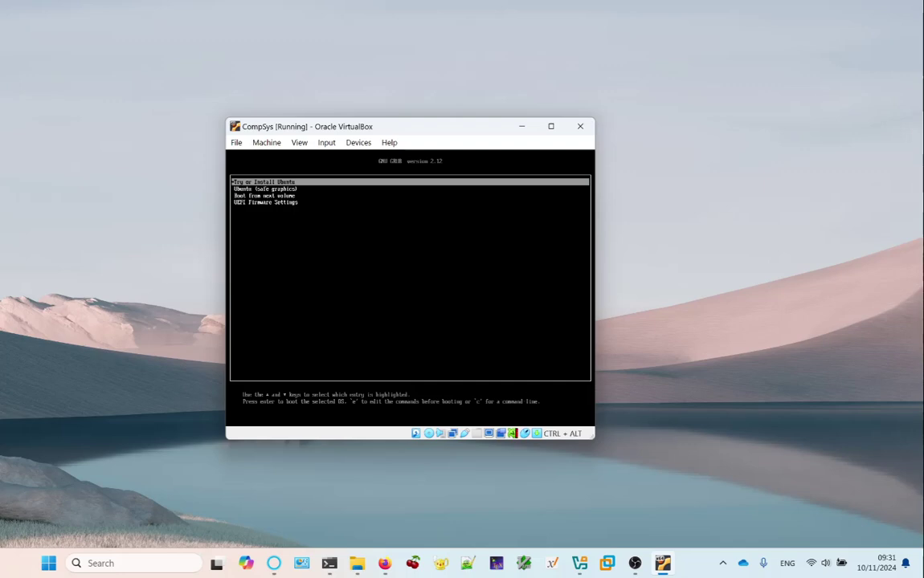
{"action": "key", "text": "Return"}
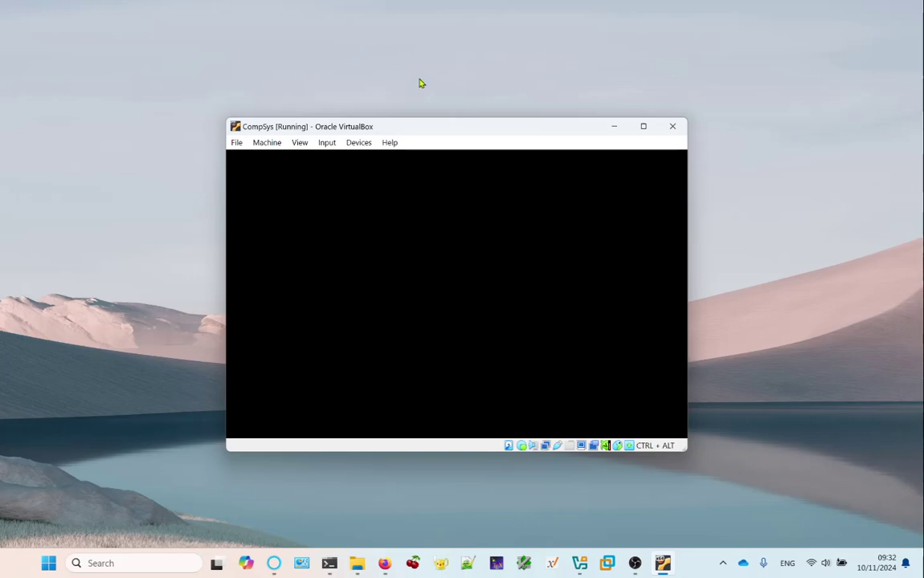
Move the VM window aside, centre the VirtualBox Manager, and open File > Preferences.
{"action": "left_click_drag", "start_coordinate": [423, 126], "coordinate": [383, 93]}
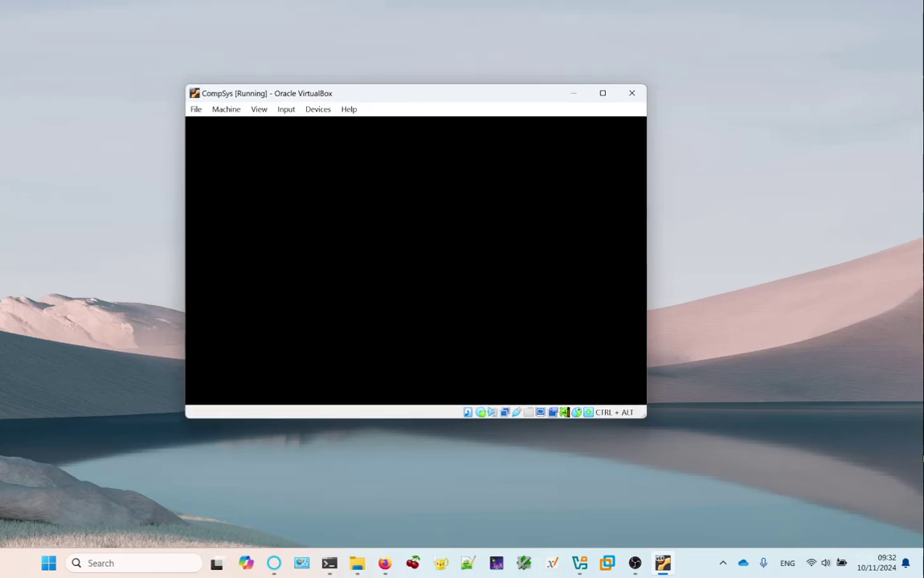
{"action": "left_click", "coordinate": [579, 563]}
{"action": "left_click_drag", "start_coordinate": [183, 118], "coordinate": [453, 51]}
{"action": "left_click", "coordinate": [196, 69]}
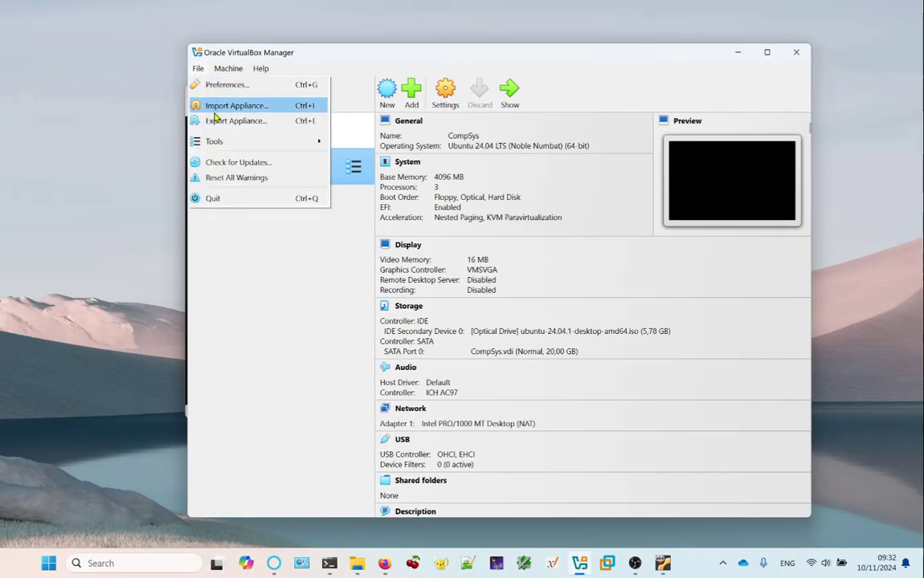
{"action": "left_click", "coordinate": [203, 85]}
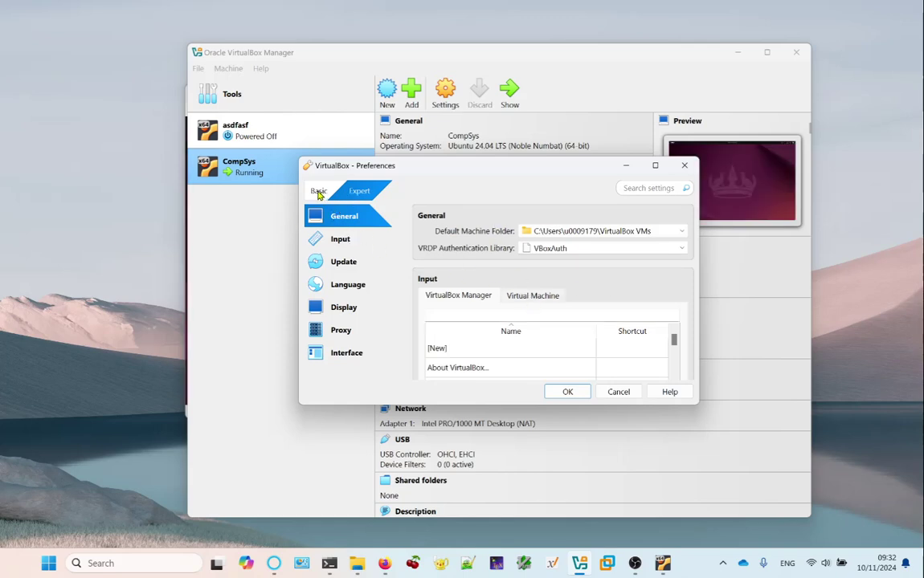
{"action": "left_click", "coordinate": [341, 241]}
{"action": "left_click", "coordinate": [321, 192]}
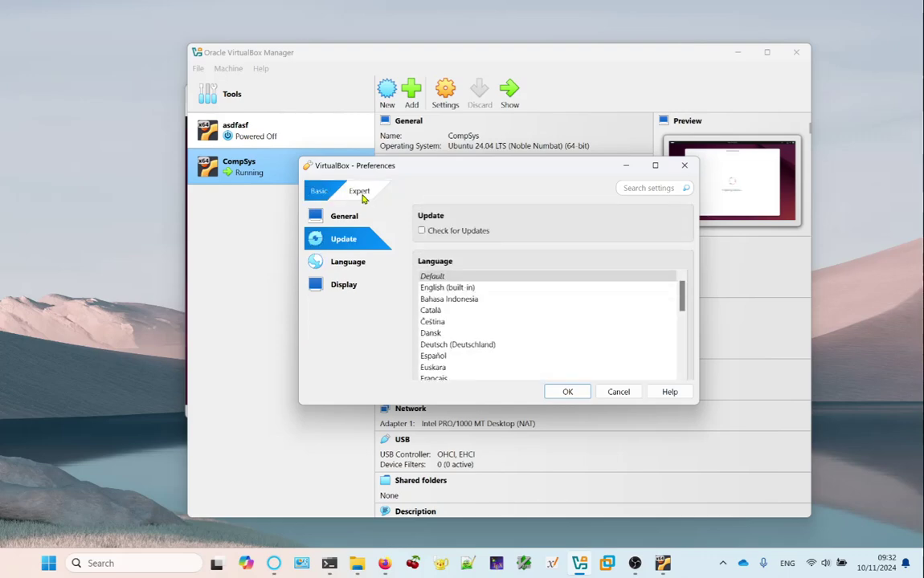
{"action": "left_click", "coordinate": [361, 195]}
{"action": "left_click", "coordinate": [344, 243]}
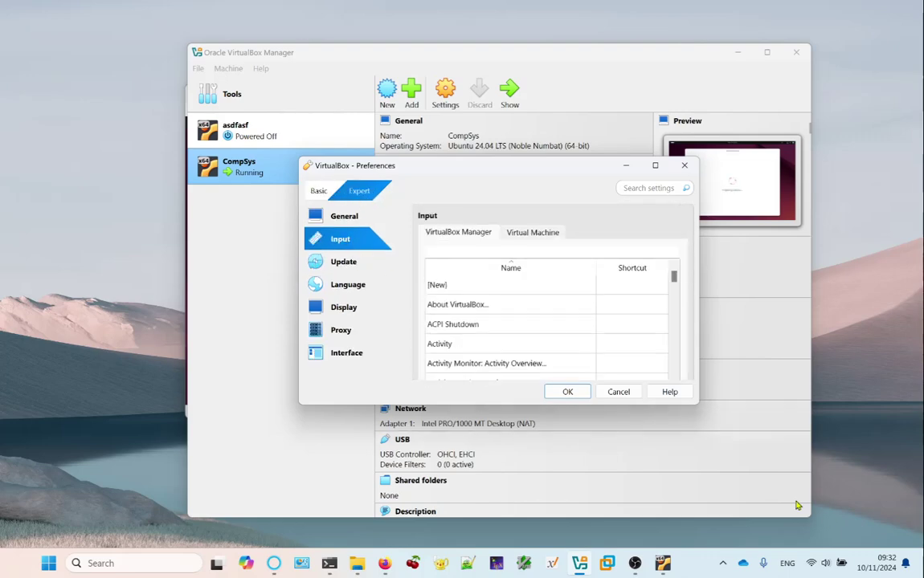
{"action": "left_click_drag", "start_coordinate": [511, 171], "coordinate": [343, 65]}
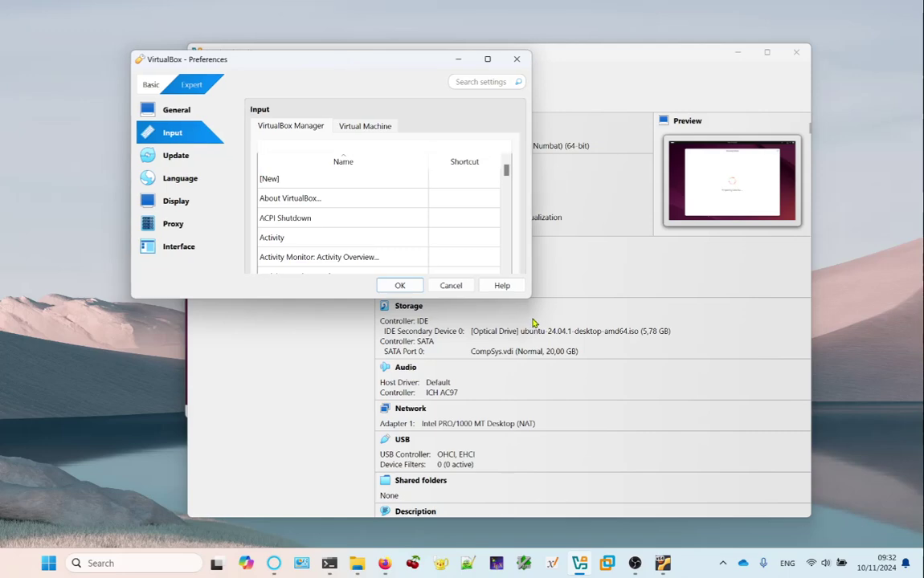
{"action": "left_click_drag", "start_coordinate": [528, 299], "coordinate": [774, 497]}
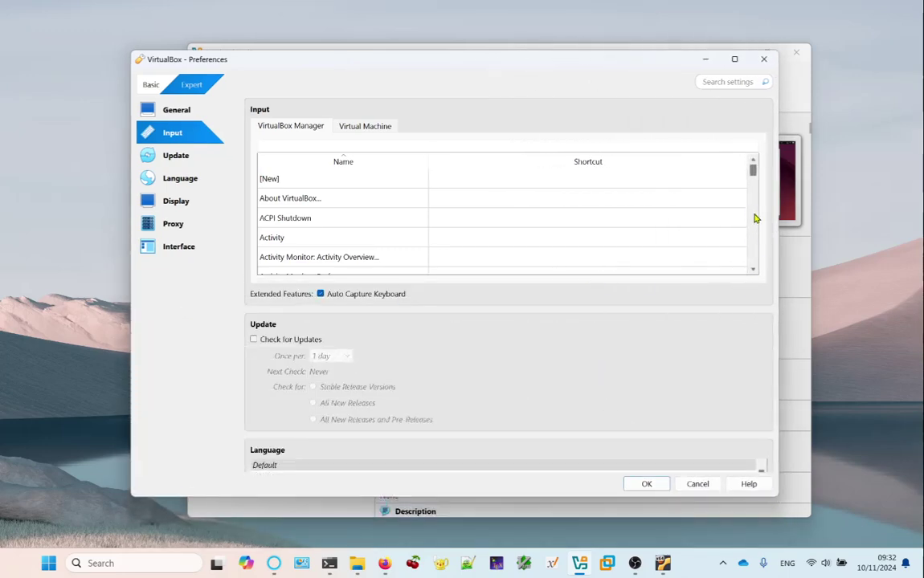
{"action": "scroll", "coordinate": [674, 252], "scroll_direction": "down", "scroll_amount": 3}
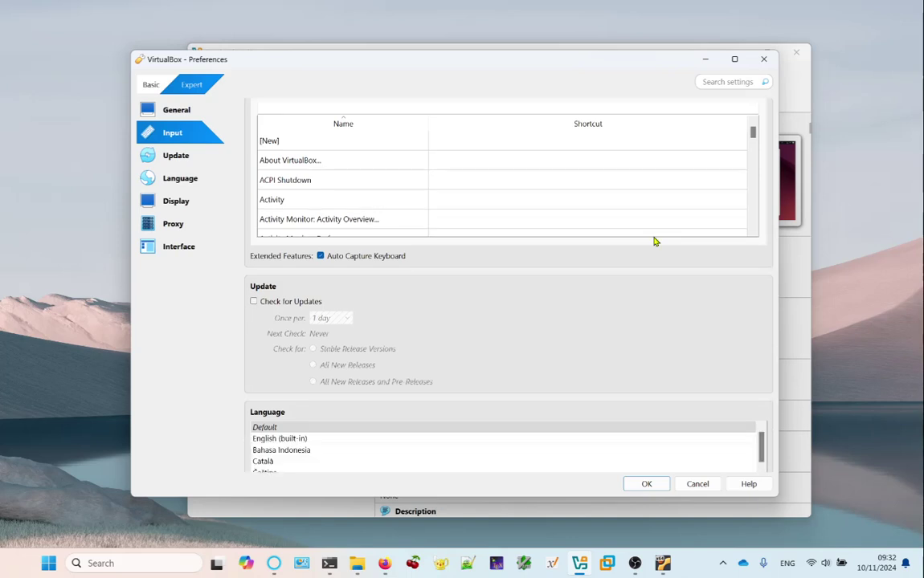
{"action": "scroll", "coordinate": [450, 152], "scroll_direction": "up", "scroll_amount": 3}
{"action": "scroll", "coordinate": [456, 155], "scroll_direction": "up", "scroll_amount": 1}
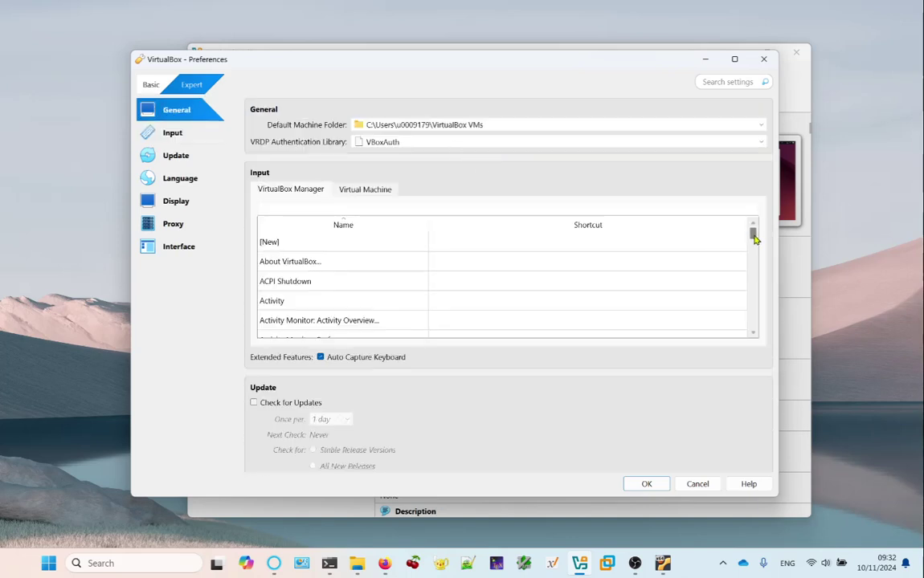
{"action": "left_click_drag", "start_coordinate": [753, 238], "coordinate": [738, 270]}
{"action": "scroll", "coordinate": [392, 280], "scroll_direction": "up", "scroll_amount": 2}
{"action": "scroll", "coordinate": [402, 279], "scroll_direction": "up", "scroll_amount": 5}
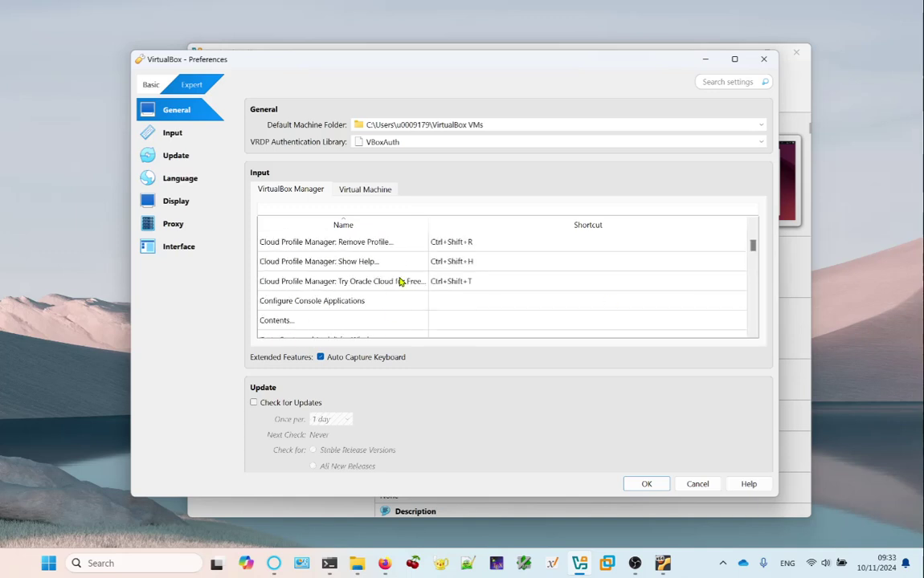
{"action": "scroll", "coordinate": [621, 287], "scroll_direction": "up", "scroll_amount": 4}
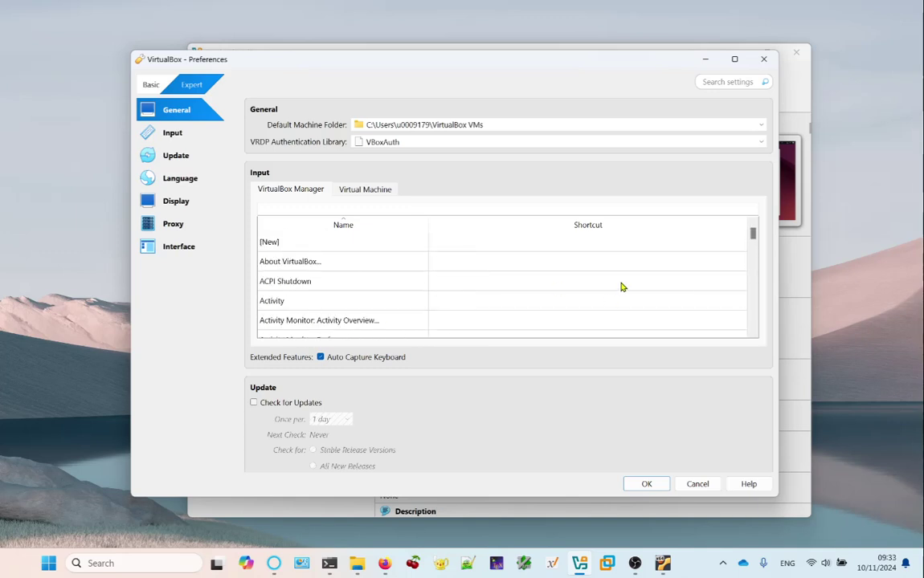
{"action": "scroll", "coordinate": [466, 273], "scroll_direction": "down", "scroll_amount": 5}
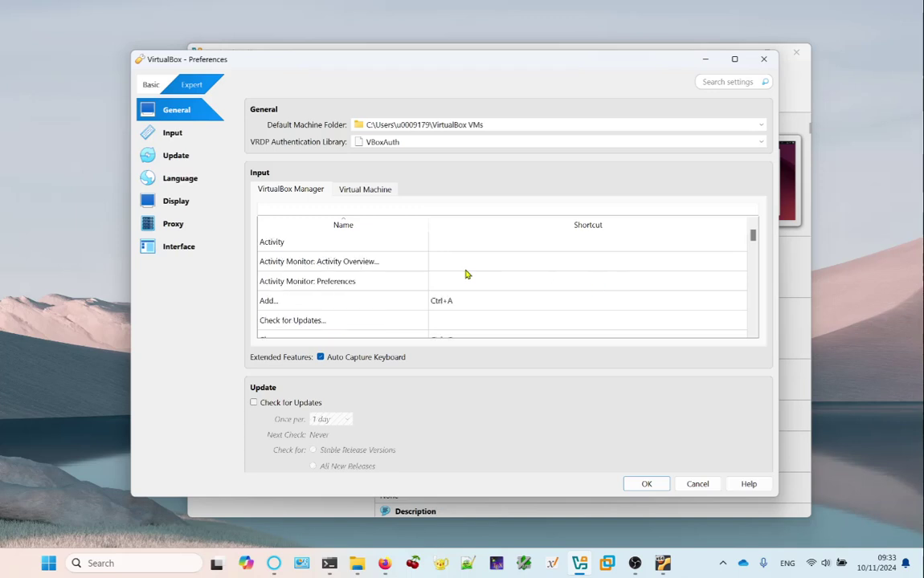
{"action": "scroll", "coordinate": [554, 298], "scroll_direction": "down", "scroll_amount": 3}
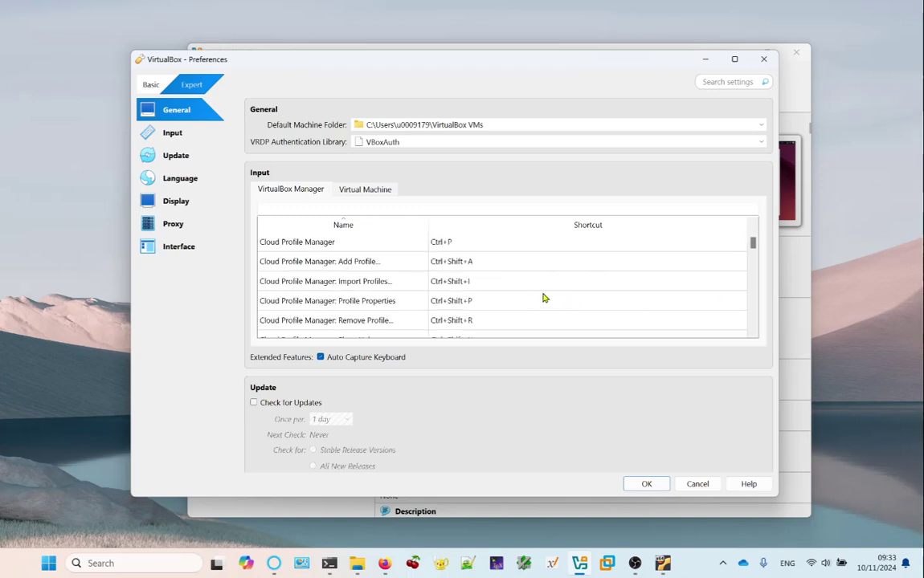
{"action": "scroll", "coordinate": [582, 294], "scroll_direction": "down", "scroll_amount": 2}
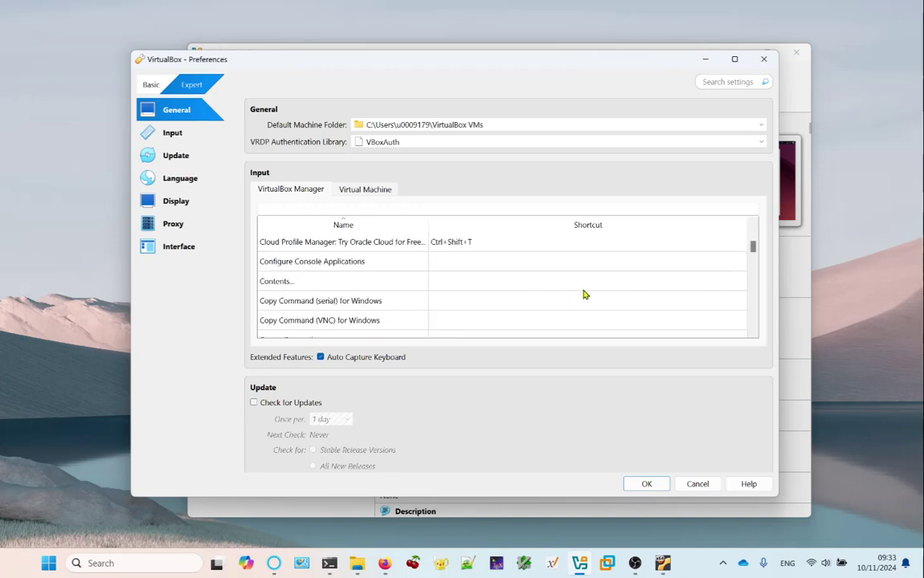
{"action": "left_click_drag", "start_coordinate": [753, 251], "coordinate": [754, 229]}
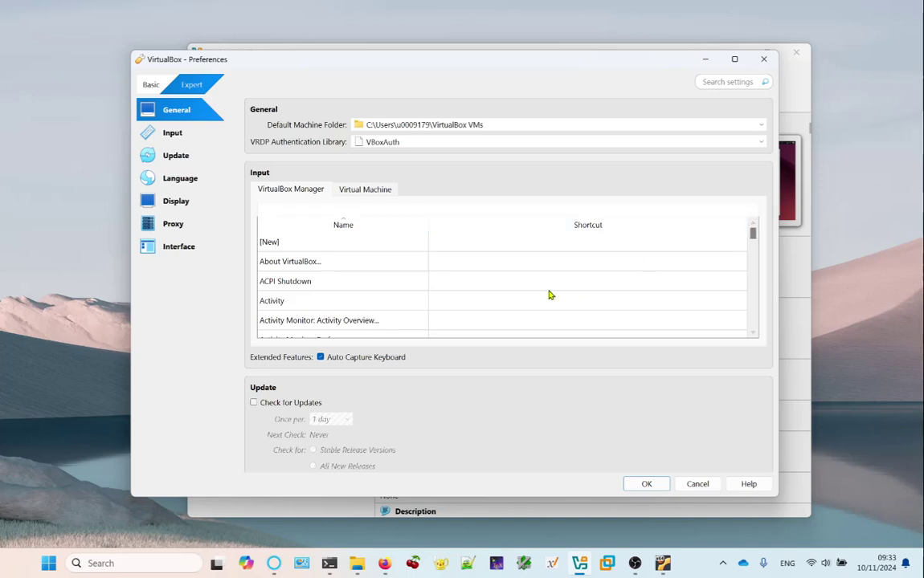
{"action": "scroll", "coordinate": [534, 274], "scroll_direction": "down", "scroll_amount": 2}
{"action": "scroll", "coordinate": [523, 266], "scroll_direction": "down", "scroll_amount": 4}
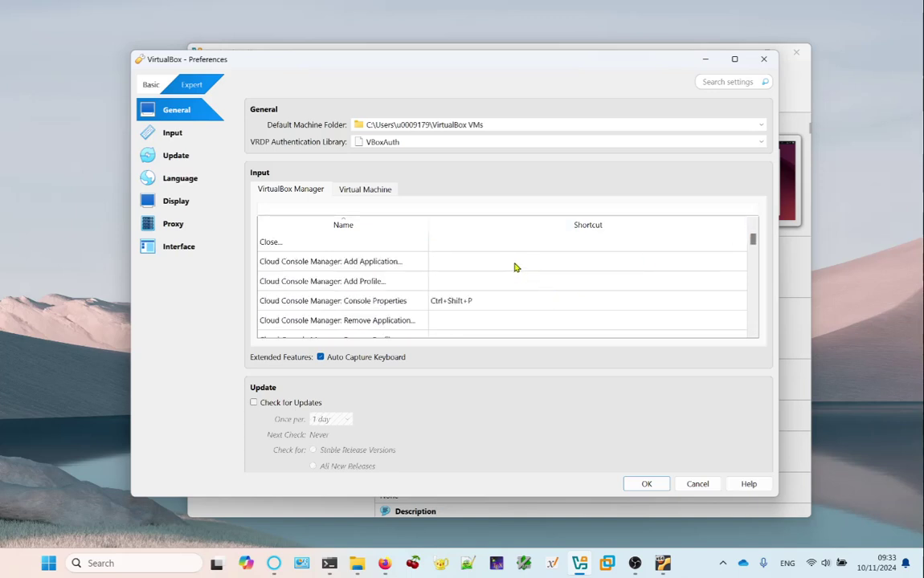
{"action": "scroll", "coordinate": [514, 272], "scroll_direction": "up", "scroll_amount": 2}
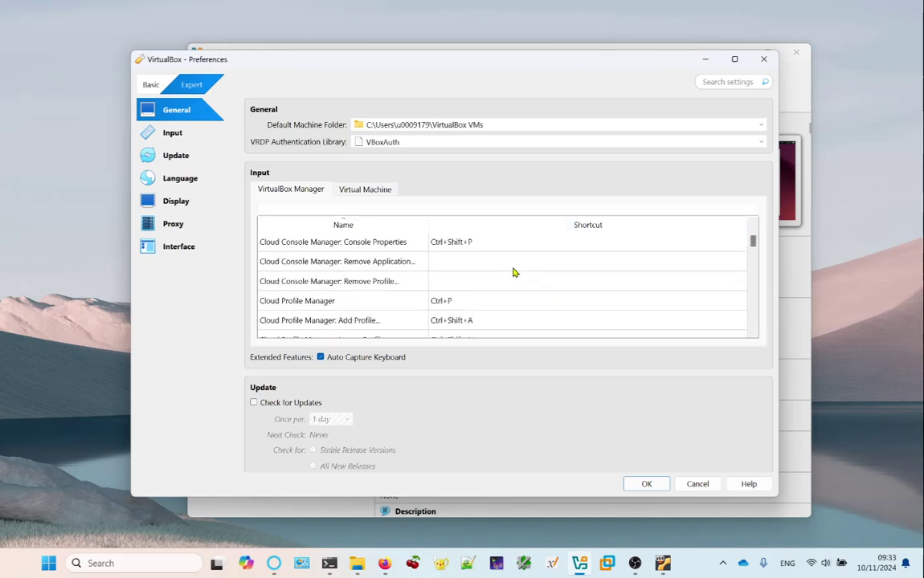
{"action": "scroll", "coordinate": [610, 323], "scroll_direction": "down", "scroll_amount": 3}
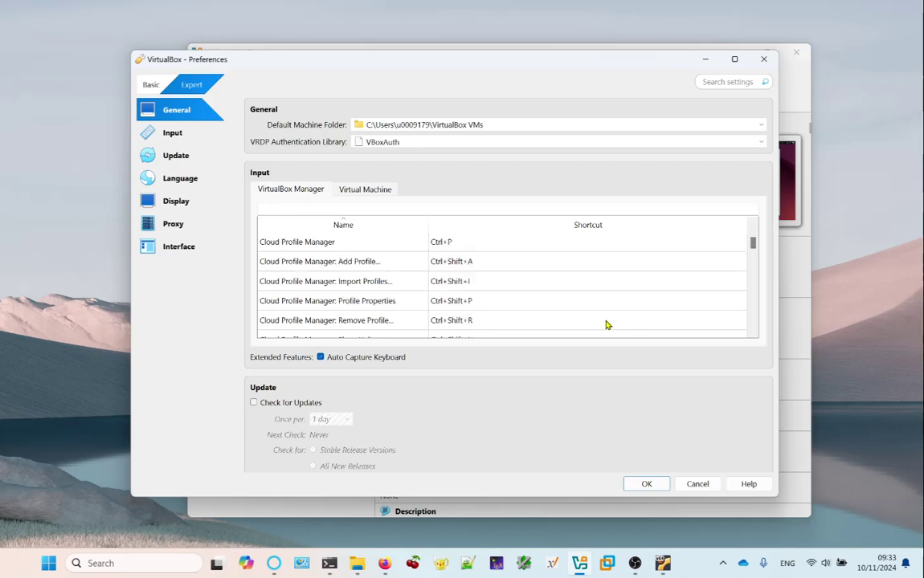
{"action": "scroll", "coordinate": [606, 325], "scroll_direction": "down", "scroll_amount": 6}
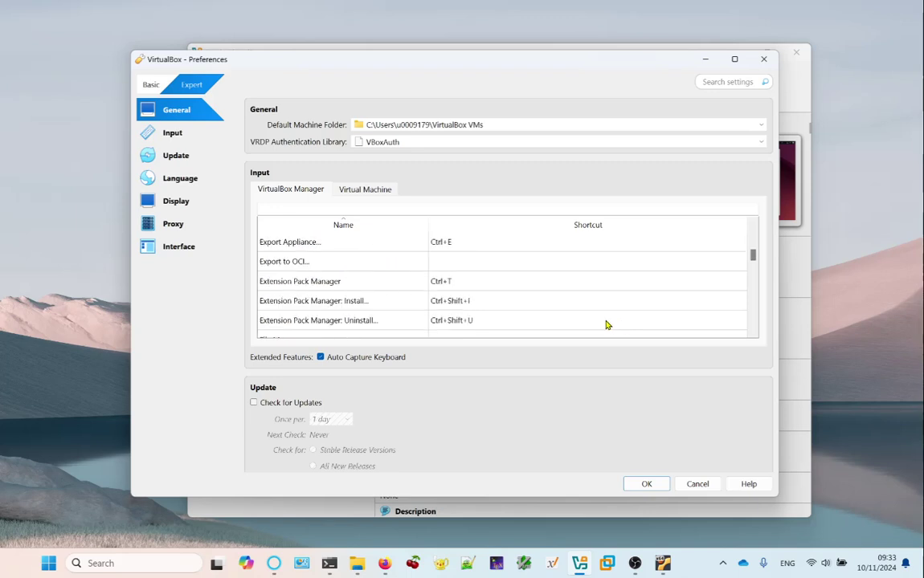
{"action": "scroll", "coordinate": [607, 322], "scroll_direction": "down", "scroll_amount": 8}
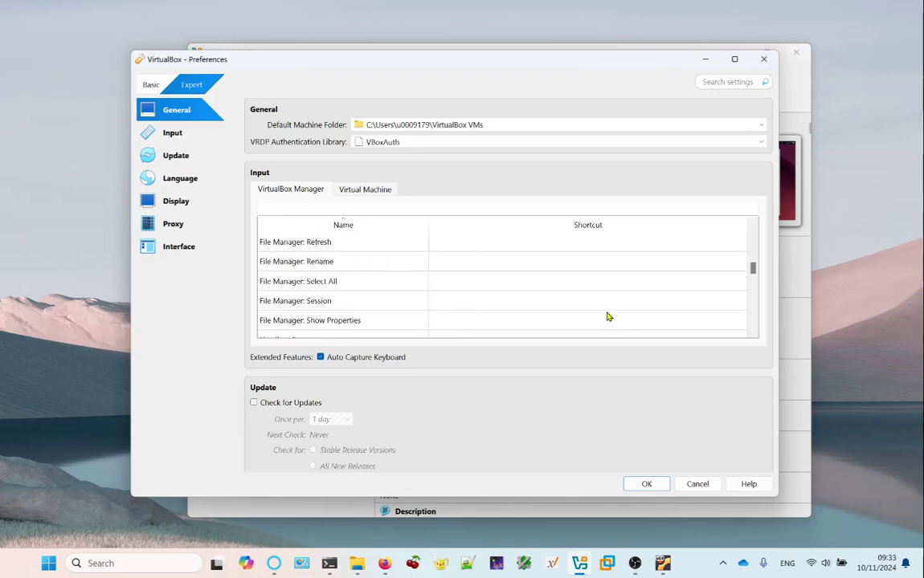
{"action": "scroll", "coordinate": [607, 285], "scroll_direction": "down", "scroll_amount": 2}
{"action": "scroll", "coordinate": [607, 287], "scroll_direction": "up", "scroll_amount": 5}
{"action": "left_click_drag", "start_coordinate": [759, 269], "coordinate": [754, 276]}
{"action": "scroll", "coordinate": [670, 274], "scroll_direction": "down", "scroll_amount": 2}
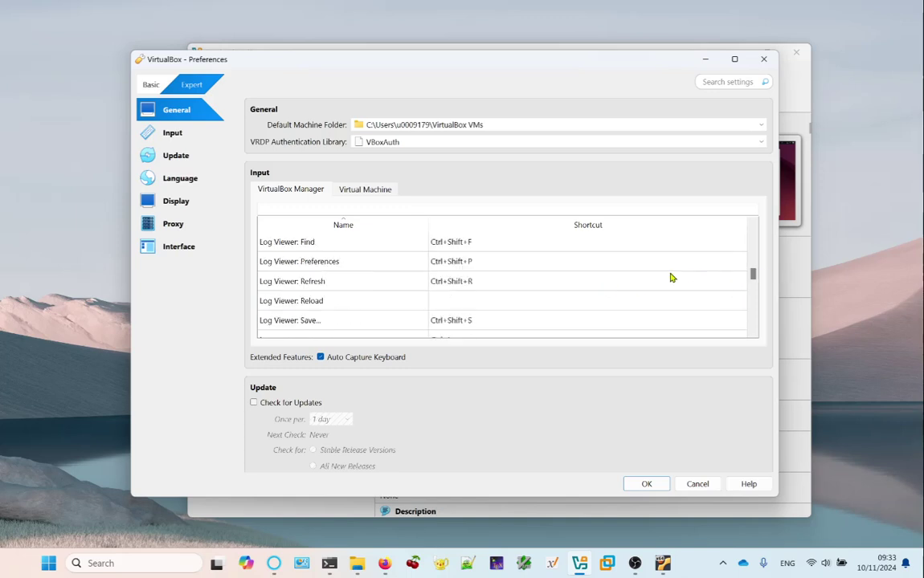
{"action": "scroll", "coordinate": [659, 301], "scroll_direction": "down", "scroll_amount": 2}
{"action": "scroll", "coordinate": [658, 306], "scroll_direction": "down", "scroll_amount": 5}
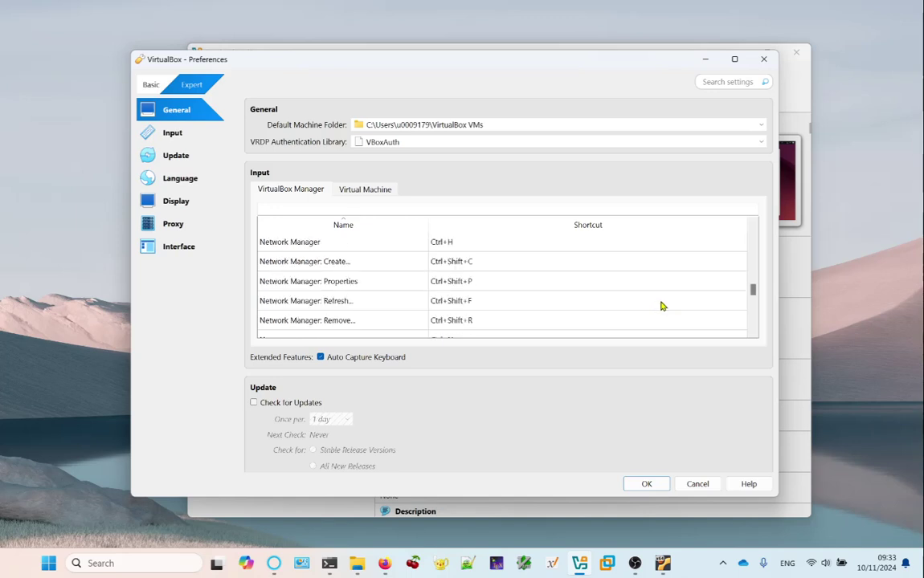
{"action": "scroll", "coordinate": [661, 306], "scroll_direction": "down", "scroll_amount": 1}
{"action": "scroll", "coordinate": [661, 306], "scroll_direction": "down", "scroll_amount": 1}
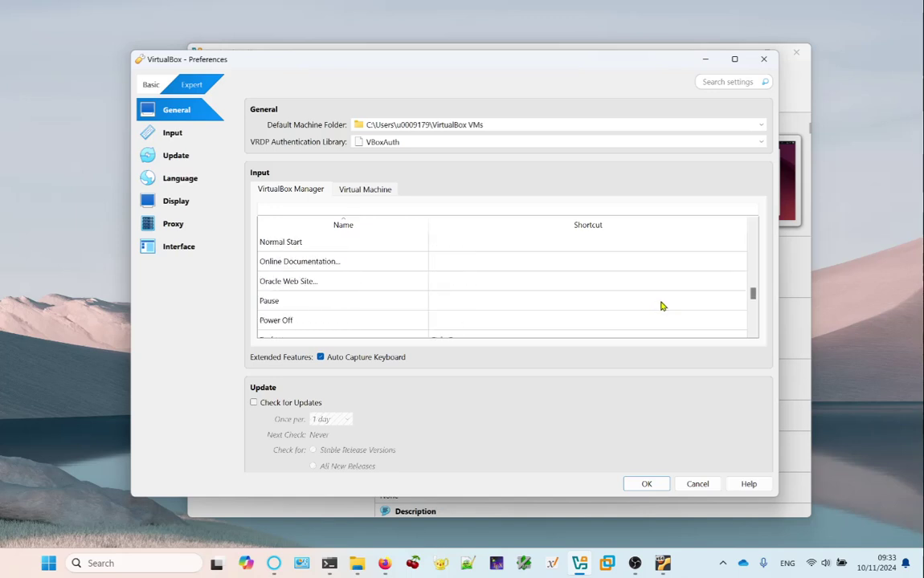
{"action": "scroll", "coordinate": [661, 306], "scroll_direction": "down", "scroll_amount": 1}
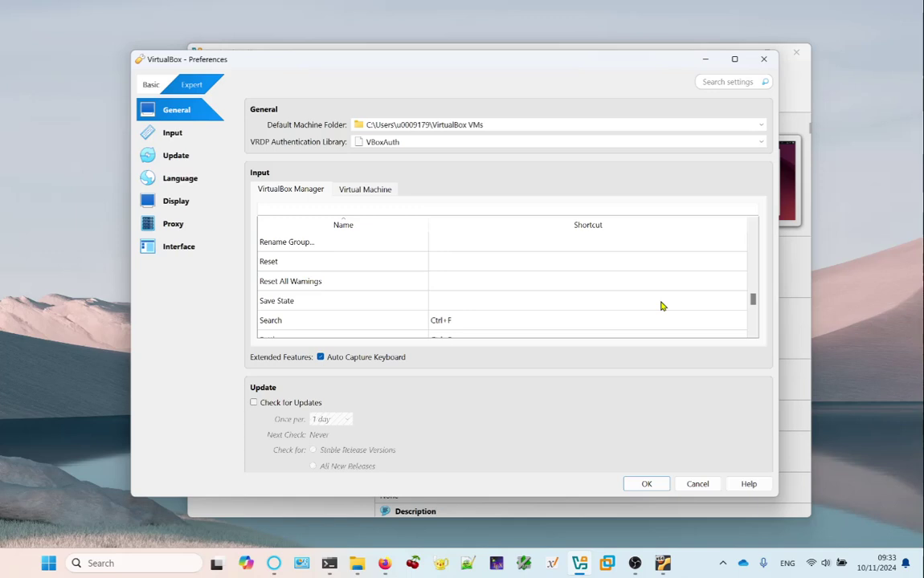
{"action": "scroll", "coordinate": [662, 306], "scroll_direction": "down", "scroll_amount": 3}
{"action": "scroll", "coordinate": [662, 306], "scroll_direction": "down", "scroll_amount": 1}
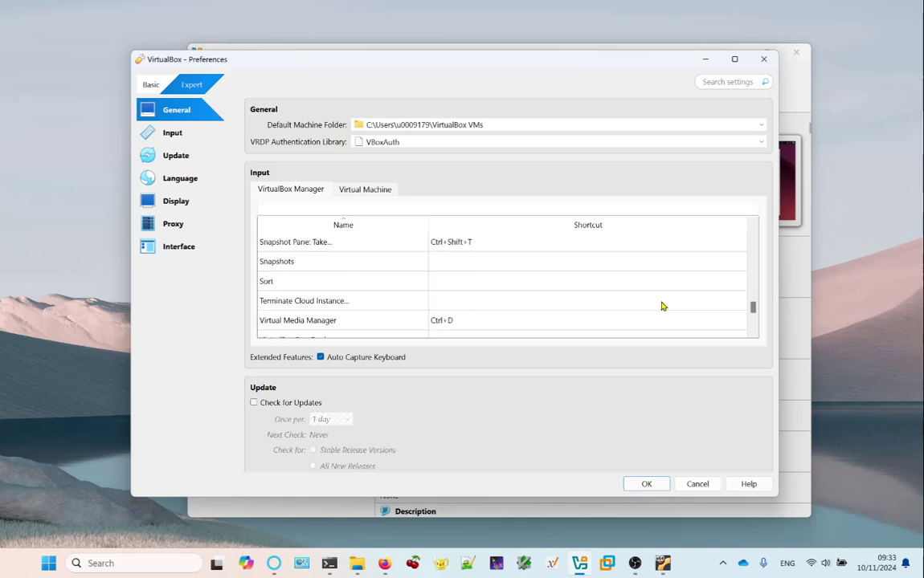
{"action": "scroll", "coordinate": [662, 306], "scroll_direction": "down", "scroll_amount": 5}
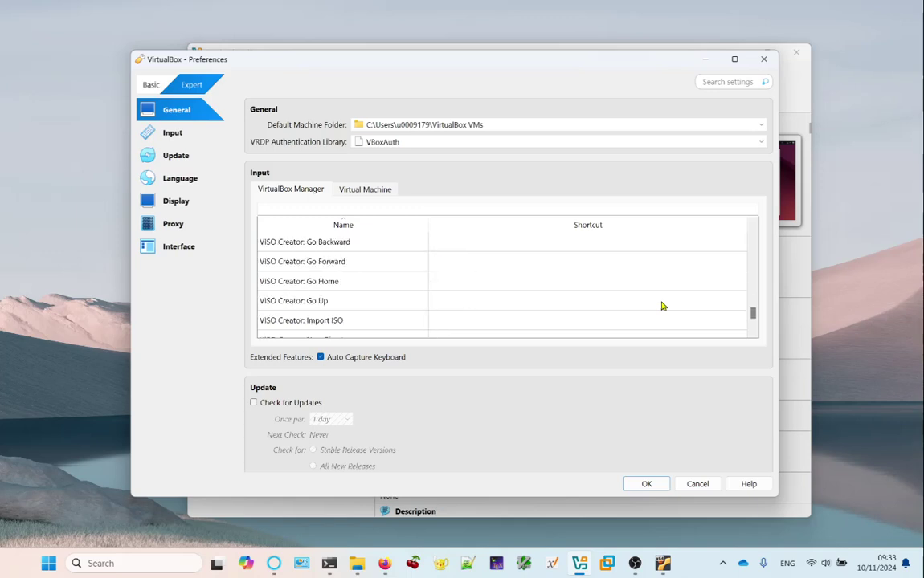
{"action": "scroll", "coordinate": [662, 306], "scroll_direction": "down", "scroll_amount": 10}
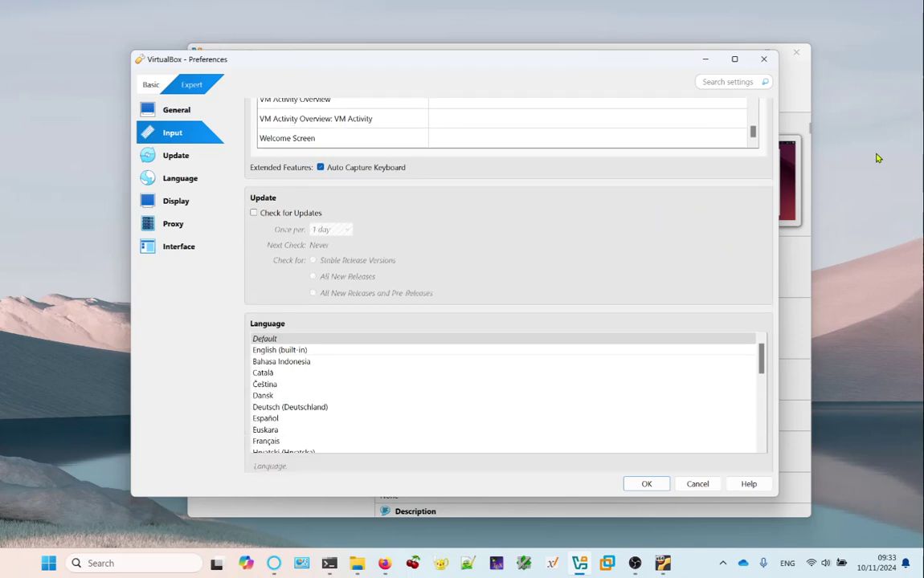
{"action": "scroll", "coordinate": [602, 287], "scroll_direction": "up", "scroll_amount": 5}
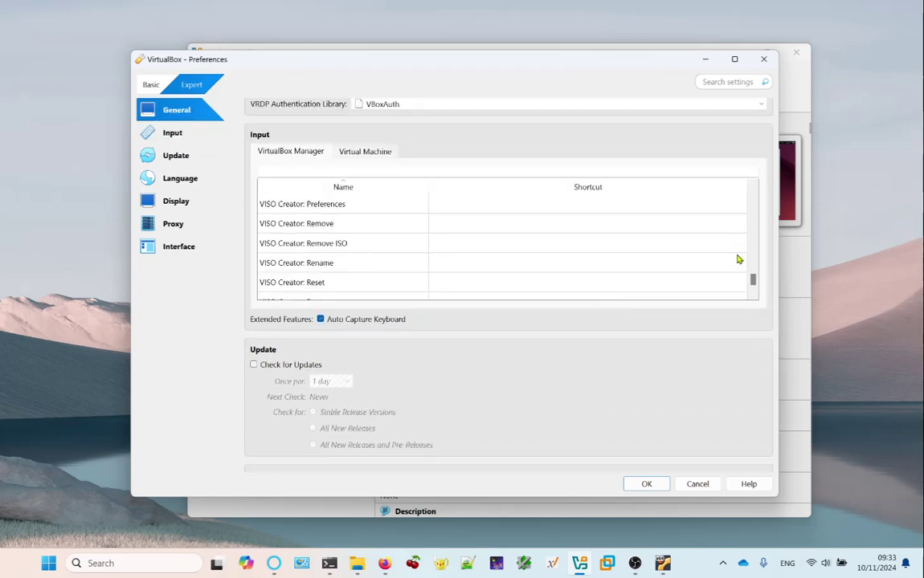
{"action": "scroll", "coordinate": [564, 249], "scroll_direction": "up", "scroll_amount": 3}
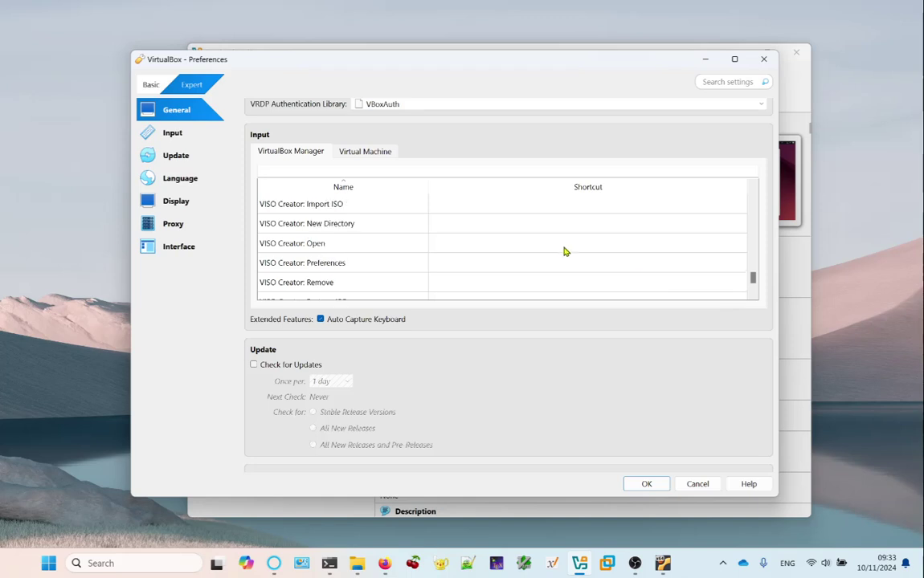
{"action": "scroll", "coordinate": [566, 254], "scroll_direction": "up", "scroll_amount": 2}
{"action": "scroll", "coordinate": [569, 254], "scroll_direction": "down", "scroll_amount": 1}
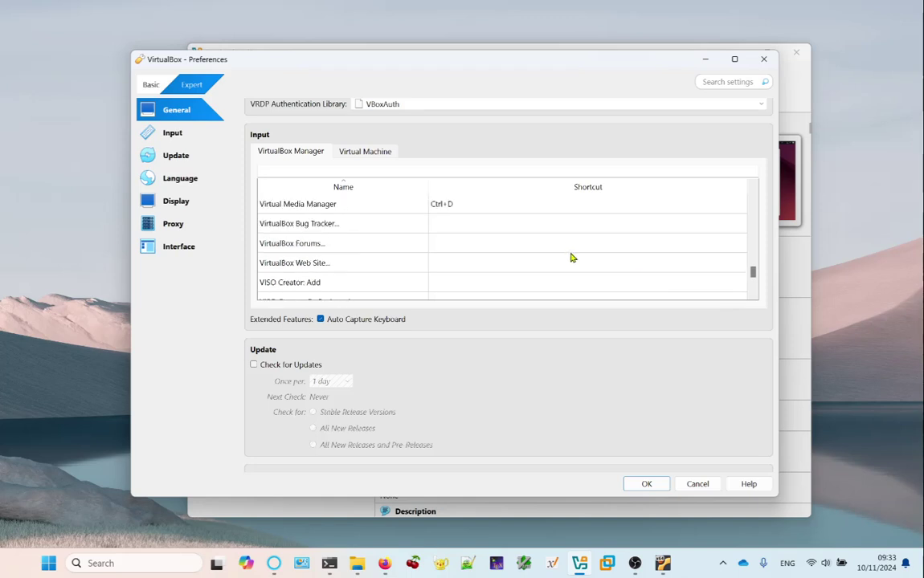
{"action": "scroll", "coordinate": [571, 256], "scroll_direction": "up", "scroll_amount": 2}
{"action": "scroll", "coordinate": [572, 259], "scroll_direction": "up", "scroll_amount": 5}
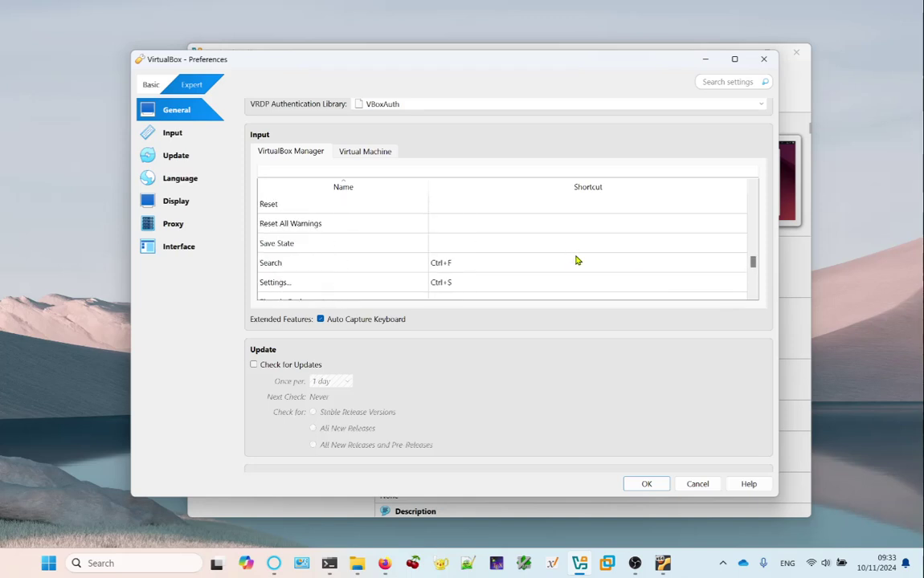
{"action": "scroll", "coordinate": [575, 260], "scroll_direction": "up", "scroll_amount": 3}
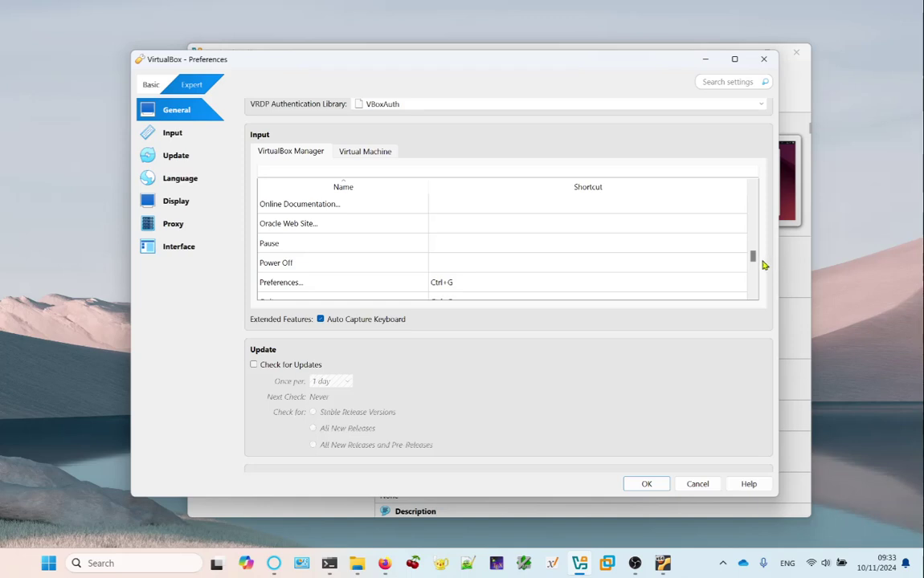
{"action": "mouse_move", "coordinate": [755, 263]}
{"action": "left_mouse_down"}
{"action": "mouse_move", "coordinate": [755, 192]}
{"action": "mouse_move", "coordinate": [759, 227]}
{"action": "left_mouse_up"}
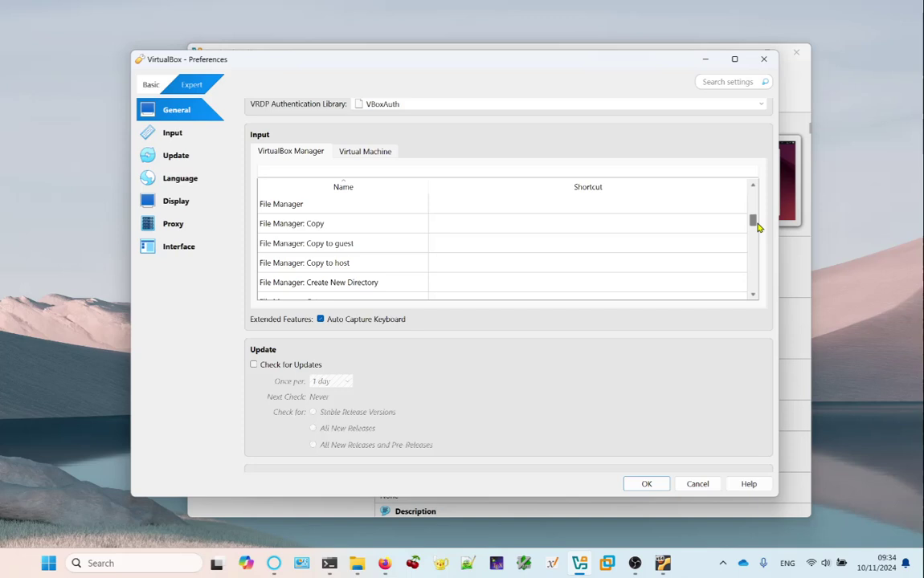
{"action": "left_click", "coordinate": [753, 295]}
{"action": "left_click", "coordinate": [753, 295]}
{"action": "left_click", "coordinate": [754, 296]}
{"action": "left_click", "coordinate": [753, 296]}
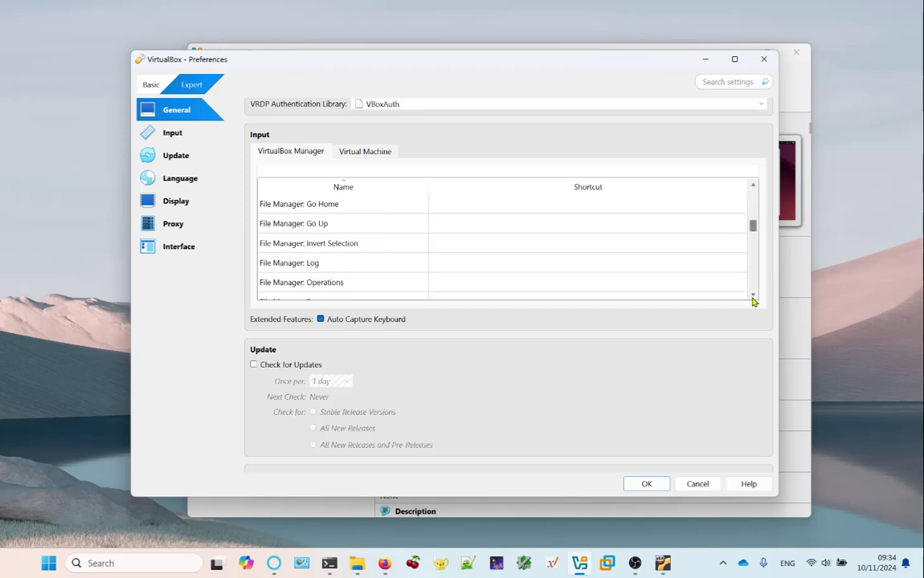
{"action": "left_click", "coordinate": [753, 296]}
{"action": "left_click", "coordinate": [753, 297]}
{"action": "left_click", "coordinate": [754, 296]}
{"action": "left_click", "coordinate": [753, 296]}
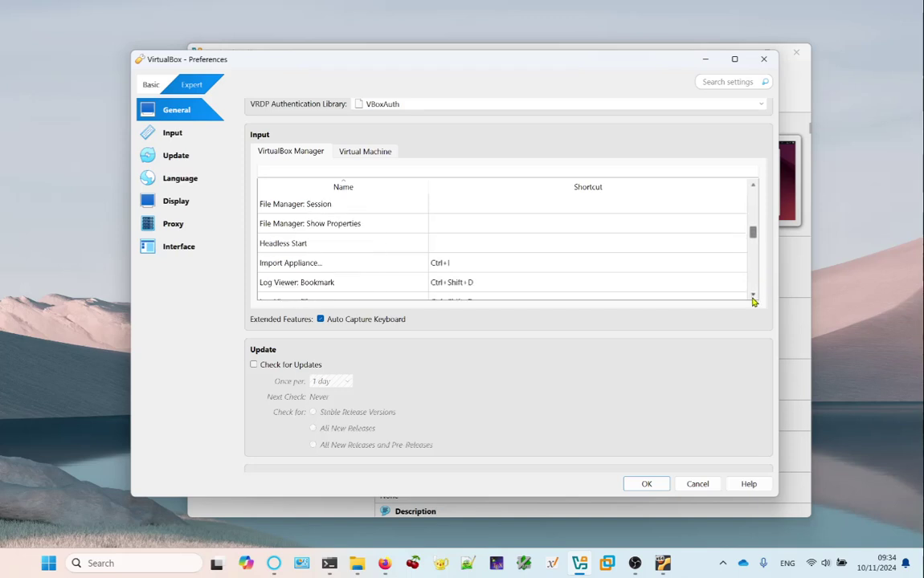
{"action": "left_click", "coordinate": [754, 296]}
{"action": "left_click", "coordinate": [754, 297]}
{"action": "left_click", "coordinate": [753, 297]}
{"action": "left_click", "coordinate": [754, 296]}
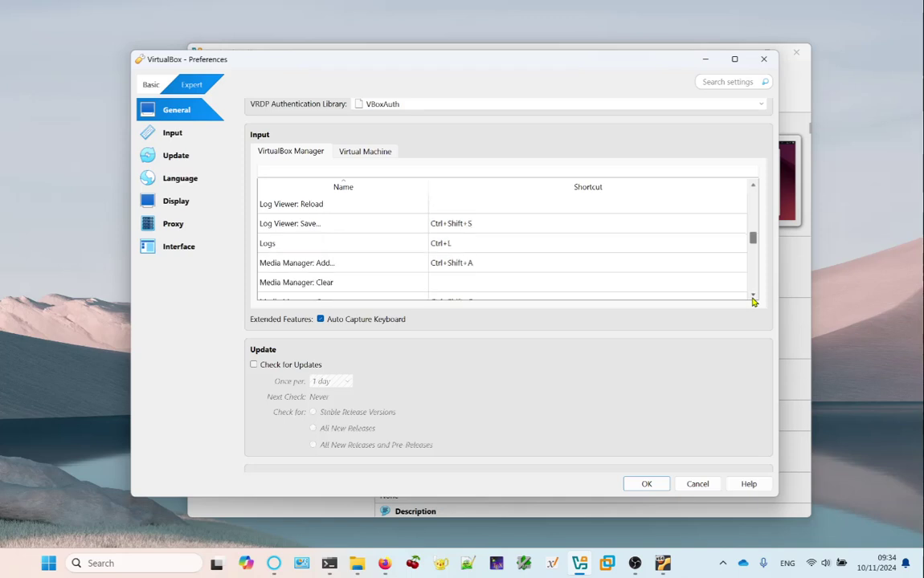
{"action": "left_click", "coordinate": [754, 297]}
{"action": "left_click", "coordinate": [753, 297]}
{"action": "left_click", "coordinate": [753, 297]}
{"action": "left_click", "coordinate": [754, 297]}
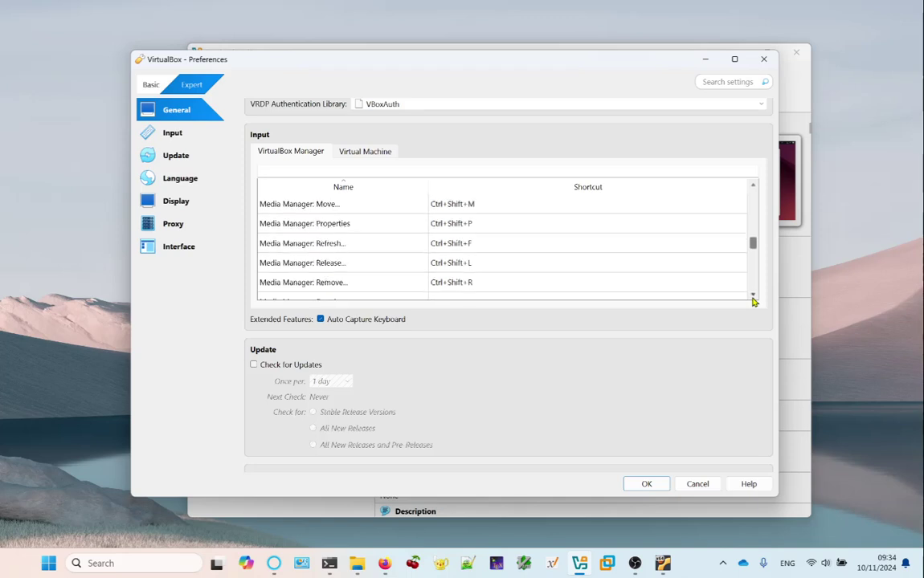
{"action": "left_click", "coordinate": [754, 296]}
{"action": "left_click", "coordinate": [754, 296]}
{"action": "left_click", "coordinate": [753, 296]}
{"action": "left_click", "coordinate": [753, 296]}
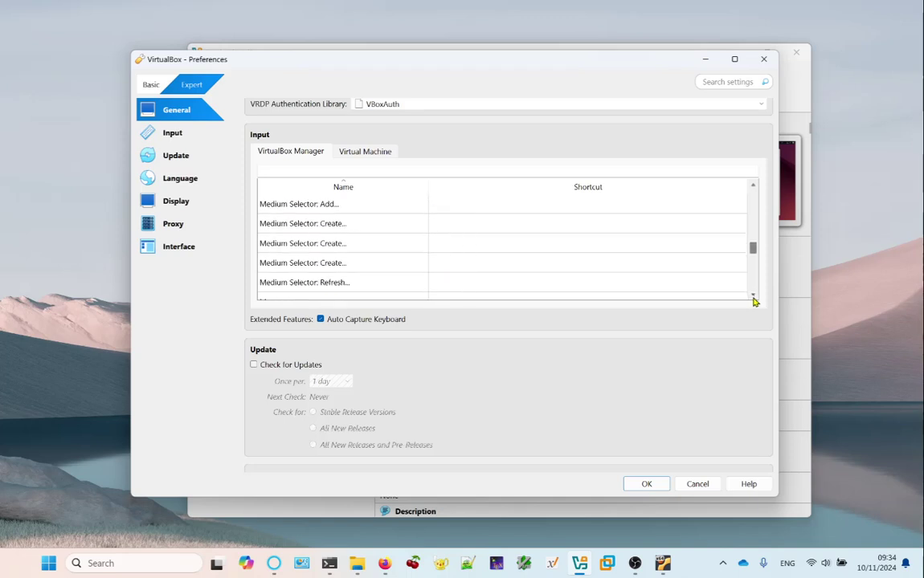
{"action": "left_click", "coordinate": [754, 297]}
{"action": "left_click", "coordinate": [753, 297]}
{"action": "left_click", "coordinate": [754, 296]}
{"action": "left_click", "coordinate": [753, 296]}
{"action": "left_click", "coordinate": [754, 296]}
{"action": "left_click", "coordinate": [754, 296]}
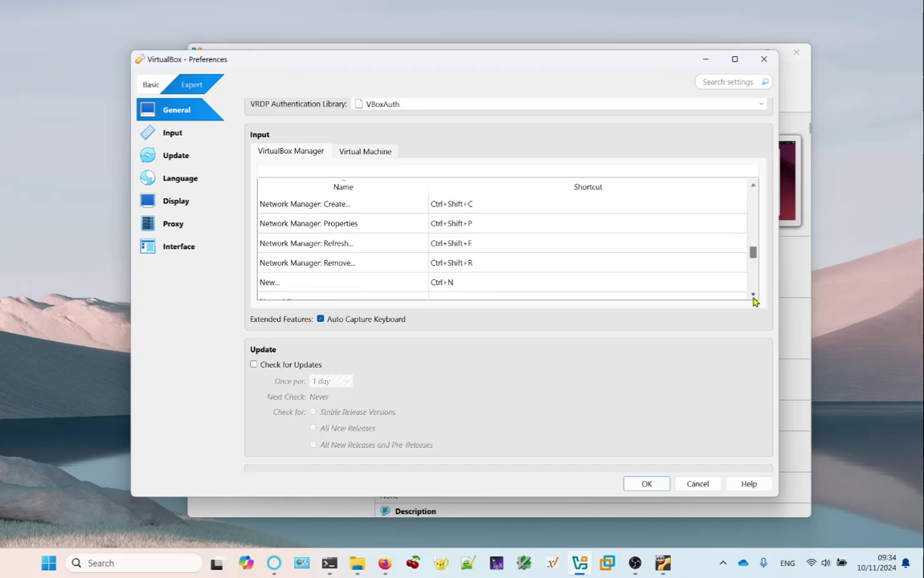
{"action": "left_click", "coordinate": [754, 296]}
{"action": "left_click", "coordinate": [753, 297]}
{"action": "left_click", "coordinate": [753, 296]}
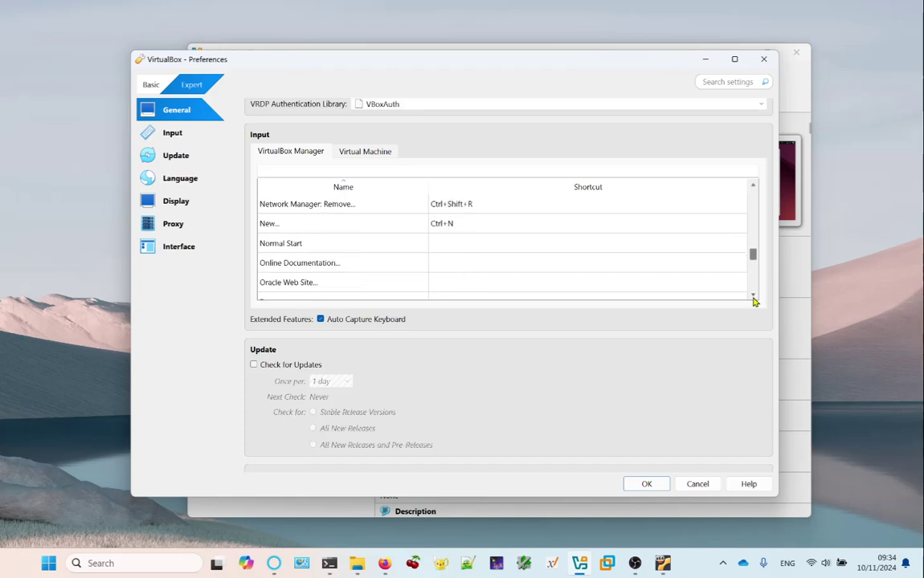
{"action": "left_click", "coordinate": [753, 297]}
{"action": "left_click", "coordinate": [754, 297]}
{"action": "left_click", "coordinate": [753, 297]}
{"action": "left_click", "coordinate": [753, 297]}
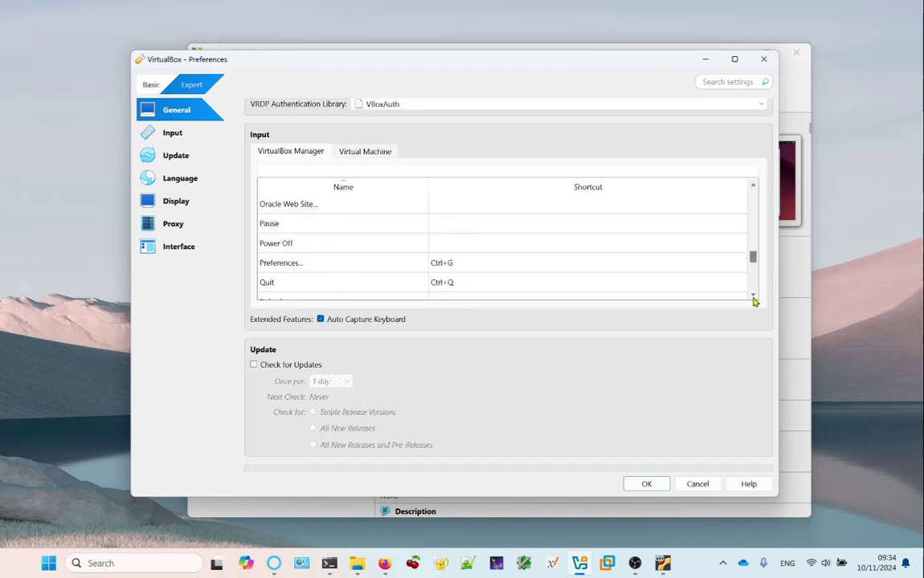
{"action": "left_click", "coordinate": [753, 297]}
{"action": "left_click", "coordinate": [754, 297]}
{"action": "left_click", "coordinate": [753, 296]}
{"action": "left_click", "coordinate": [753, 297]}
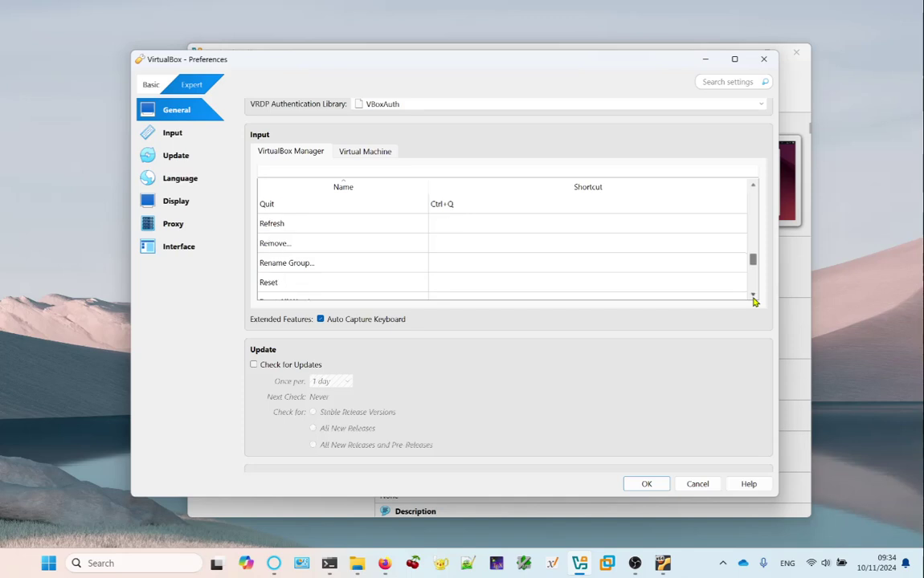
{"action": "left_click", "coordinate": [753, 297]}
{"action": "left_click", "coordinate": [753, 296]}
{"action": "left_click", "coordinate": [753, 296]}
{"action": "left_click", "coordinate": [753, 297]}
{"action": "left_click", "coordinate": [753, 296]}
{"action": "left_click", "coordinate": [754, 297]}
{"action": "left_click", "coordinate": [754, 296]}
{"action": "left_click", "coordinate": [754, 296]}
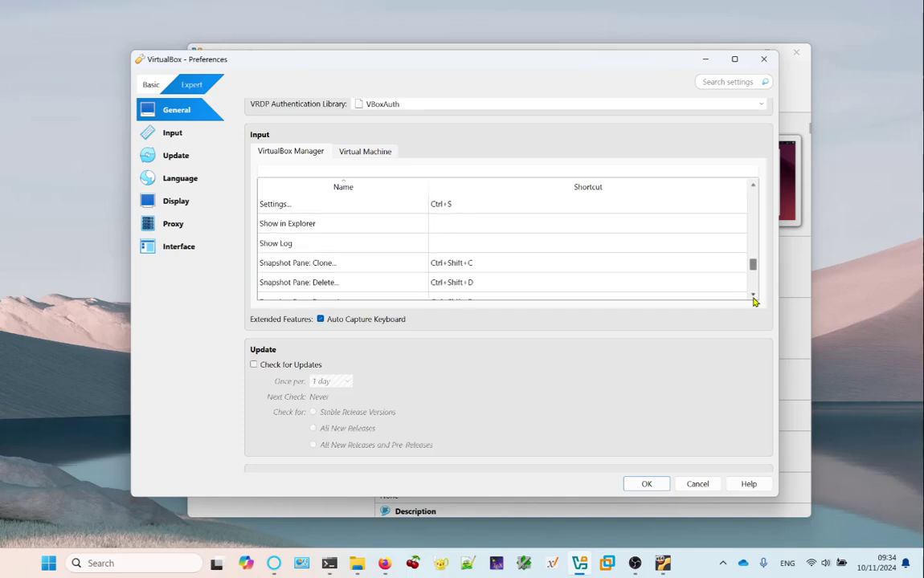
{"action": "left_click", "coordinate": [754, 296]}
{"action": "left_click", "coordinate": [754, 297]}
{"action": "left_click", "coordinate": [753, 296]}
{"action": "left_click", "coordinate": [753, 296]}
{"action": "left_click", "coordinate": [753, 296]}
{"action": "left_click", "coordinate": [754, 297]}
{"action": "left_click", "coordinate": [753, 296]}
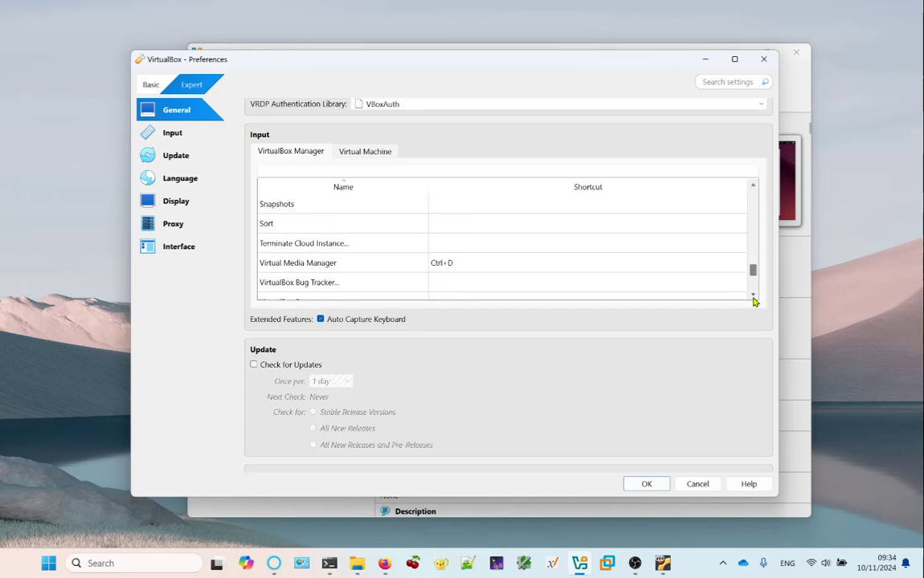
{"action": "left_click", "coordinate": [753, 297]}
{"action": "left_click", "coordinate": [753, 297]}
{"action": "left_click", "coordinate": [753, 297]}
{"action": "left_click", "coordinate": [753, 296]}
{"action": "left_click", "coordinate": [753, 296]}
{"action": "left_click", "coordinate": [754, 296]}
{"action": "left_click", "coordinate": [754, 296]}
{"action": "left_click", "coordinate": [754, 297]}
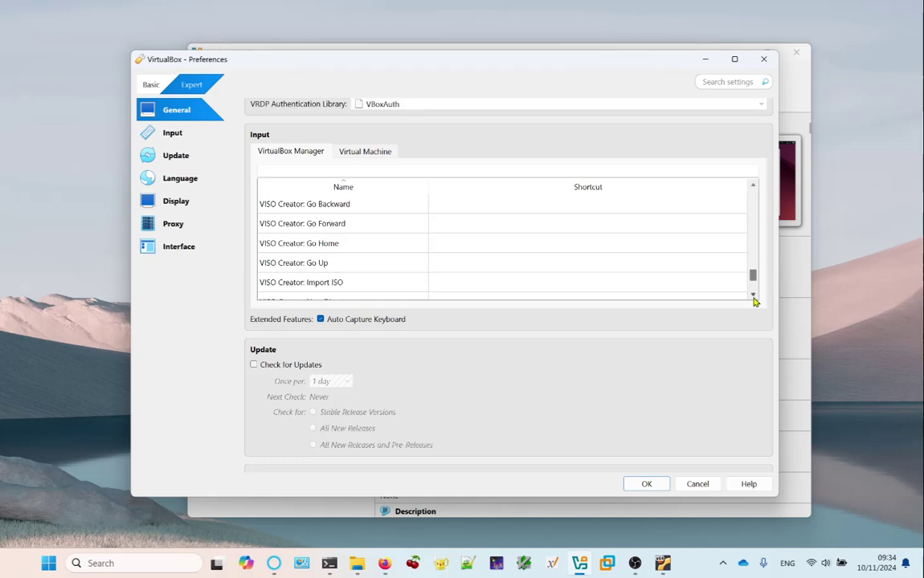
{"action": "left_click", "coordinate": [753, 296]}
{"action": "left_click", "coordinate": [754, 296]}
{"action": "left_click", "coordinate": [753, 297]}
{"action": "left_click", "coordinate": [754, 297]}
{"action": "left_click", "coordinate": [753, 297]}
{"action": "left_click", "coordinate": [753, 296]}
{"action": "left_click", "coordinate": [753, 296]}
{"action": "left_click", "coordinate": [753, 296]}
{"action": "left_click", "coordinate": [754, 296]}
{"action": "left_click", "coordinate": [753, 297]}
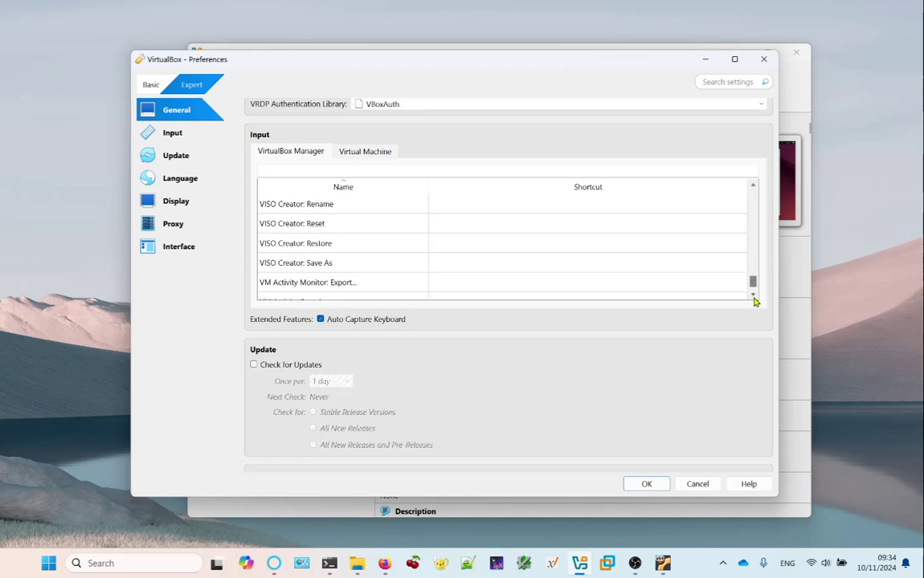
{"action": "left_click", "coordinate": [753, 297]}
{"action": "left_click", "coordinate": [754, 296]}
{"action": "left_click", "coordinate": [754, 296]}
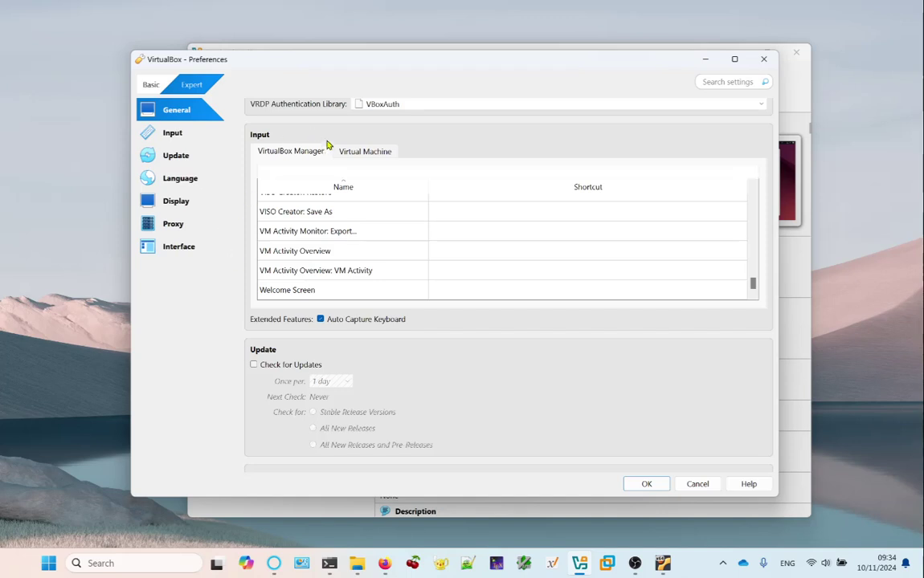
Confirm the Virtual Machine Host Key Combo shortcut is CTRL + ALT, then close Preferences.
{"action": "left_click", "coordinate": [368, 154]}
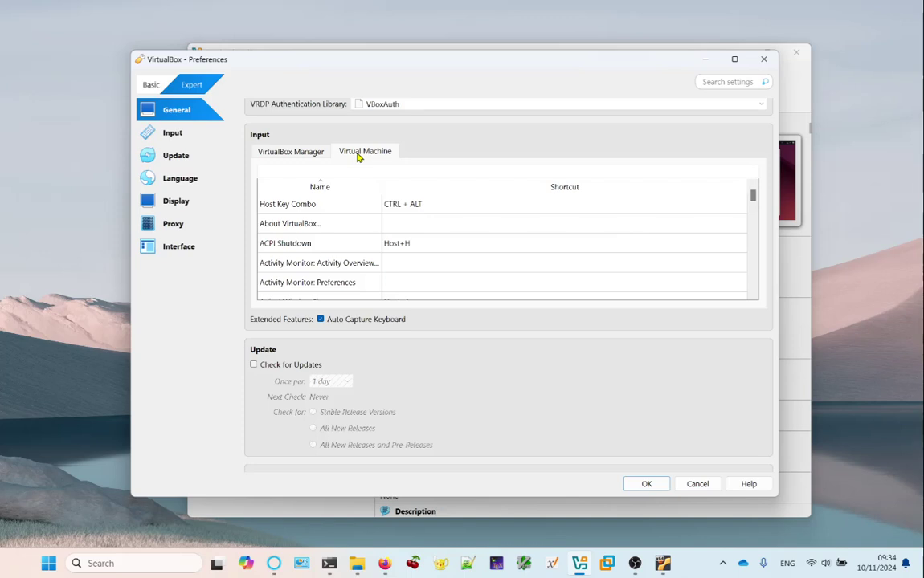
{"action": "left_click", "coordinate": [322, 205]}
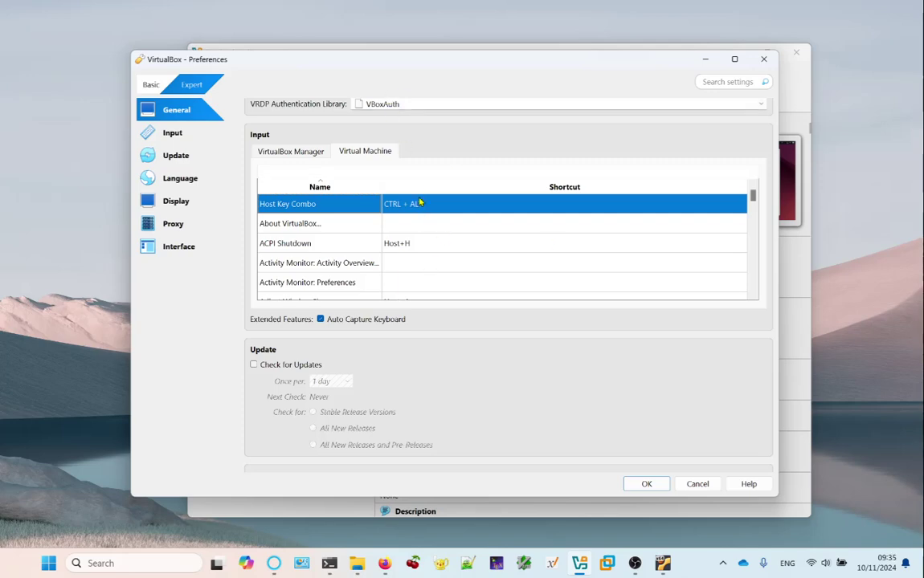
{"action": "left_click", "coordinate": [597, 205]}
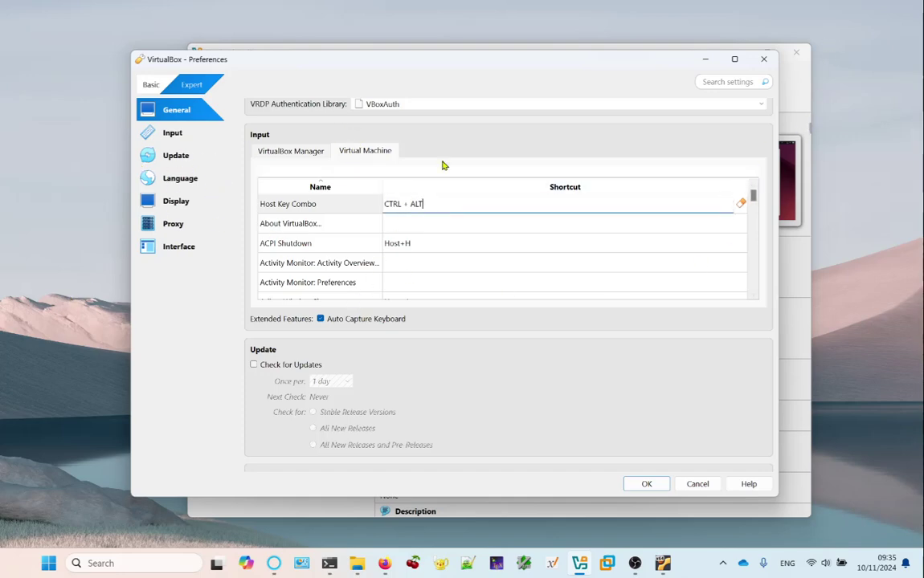
{"action": "left_click", "coordinate": [764, 58]}
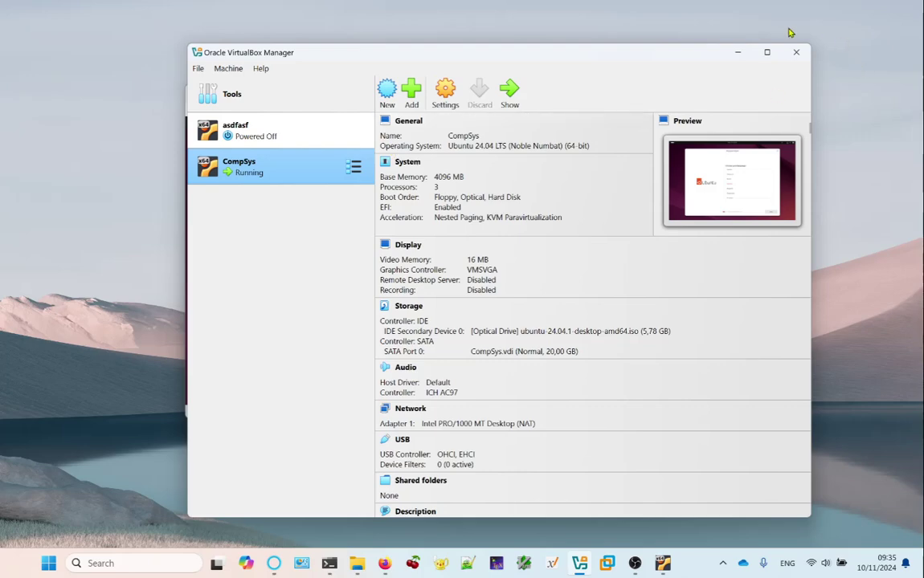
Minimize the Manager and reposition the CompSys VM window showing the Ubuntu installer.
{"action": "left_click", "coordinate": [737, 52]}
{"action": "left_click_drag", "start_coordinate": [458, 98], "coordinate": [476, 103]}
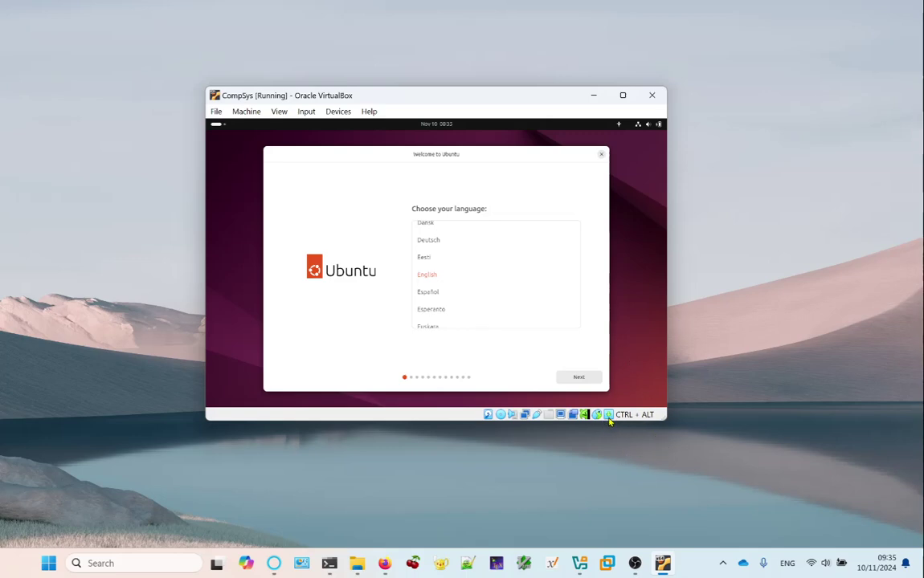
Advance the Ubuntu installer past language and accessibility, keeping the English (US) keyboard layout.
{"action": "mouse_move", "coordinate": [608, 415]}
{"action": "left_click", "coordinate": [590, 378]}
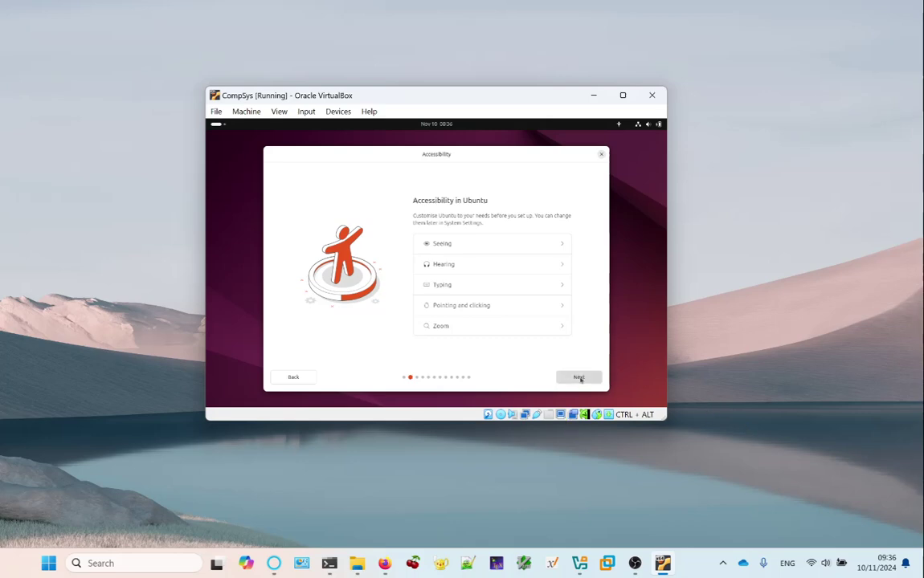
{"action": "left_click", "coordinate": [580, 378]}
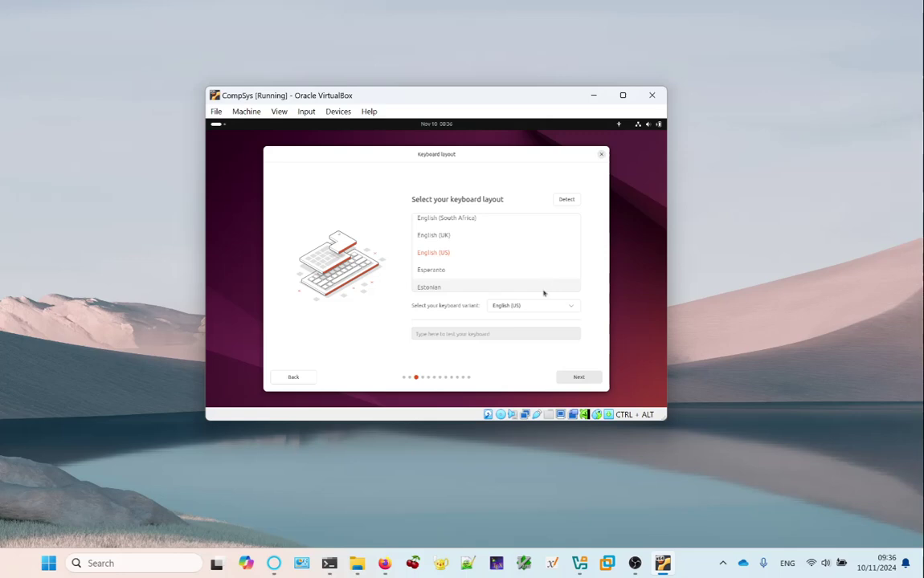
{"action": "left_click", "coordinate": [580, 378]}
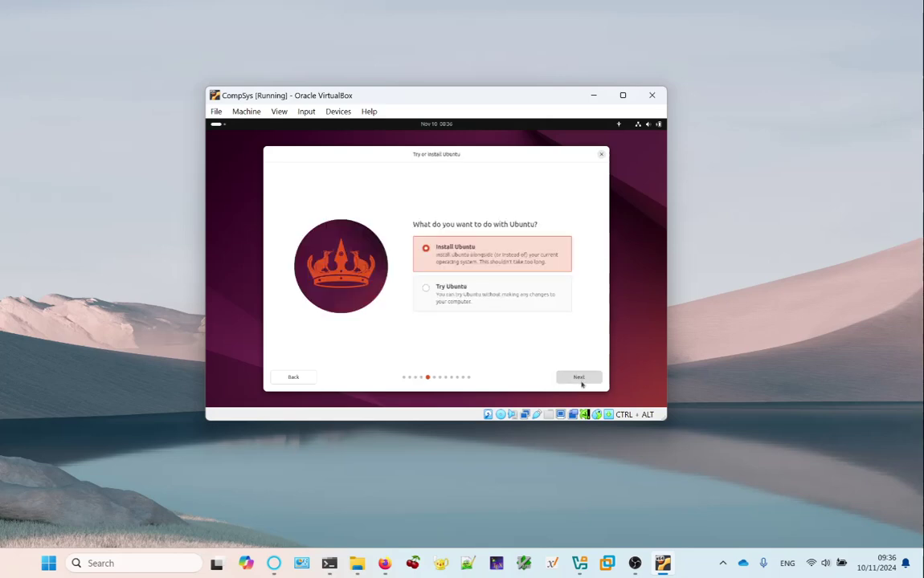
Choose Install Ubuntu, interactive installation, default apps, and enable third-party drivers and media codecs.
{"action": "left_click", "coordinate": [583, 381]}
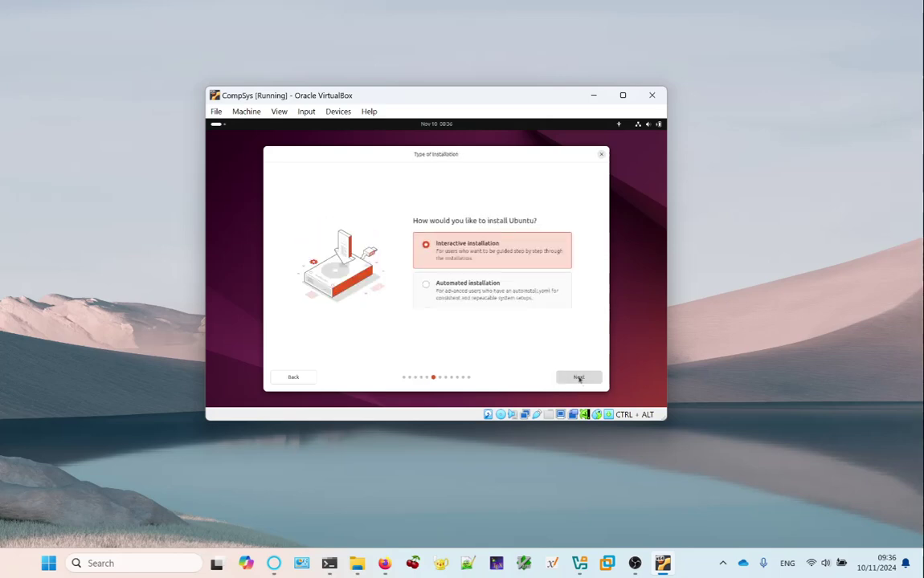
{"action": "left_click", "coordinate": [568, 379]}
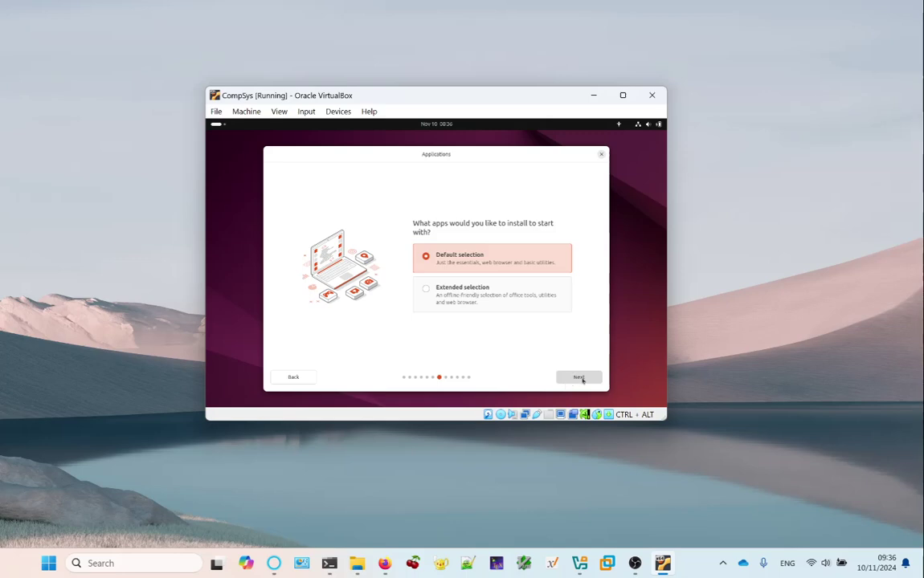
{"action": "left_click", "coordinate": [588, 380]}
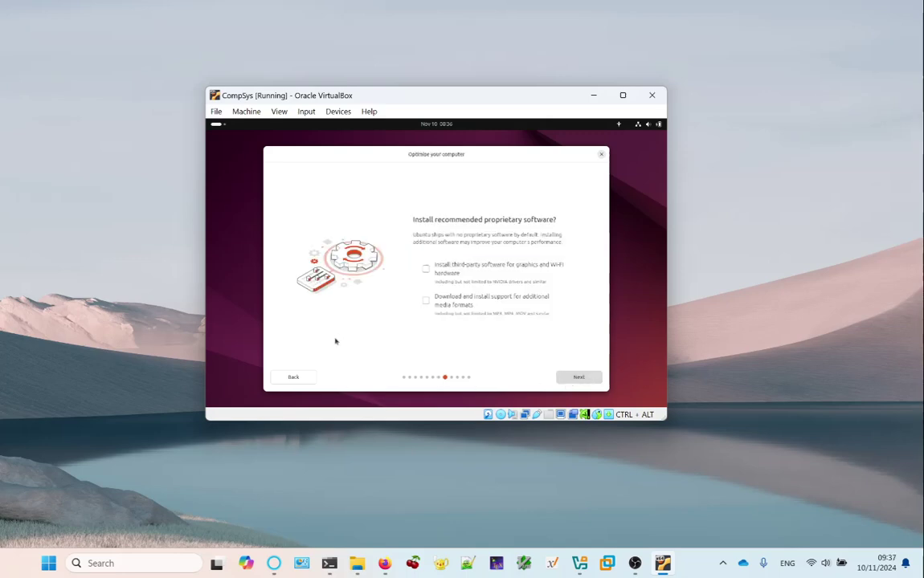
{"action": "left_click", "coordinate": [425, 269]}
{"action": "left_click", "coordinate": [426, 301]}
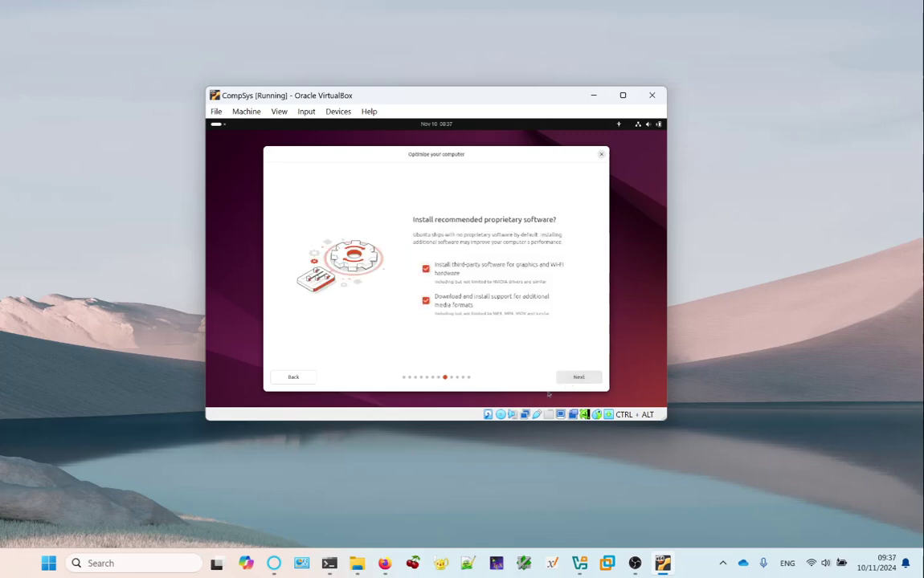
{"action": "left_click", "coordinate": [589, 380]}
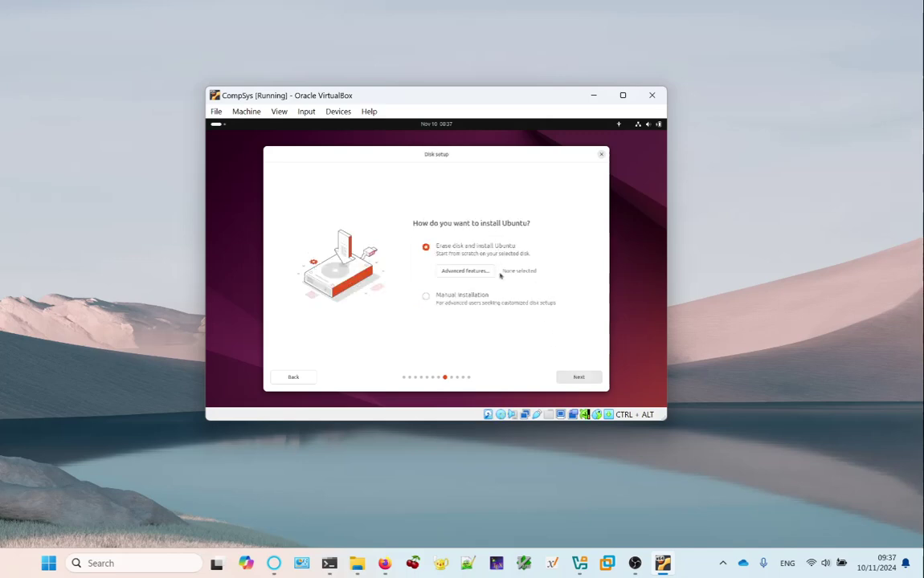
Keep Erase disk and install Ubuntu, then enter the user's full name on Create your account.
{"action": "left_click", "coordinate": [571, 382]}
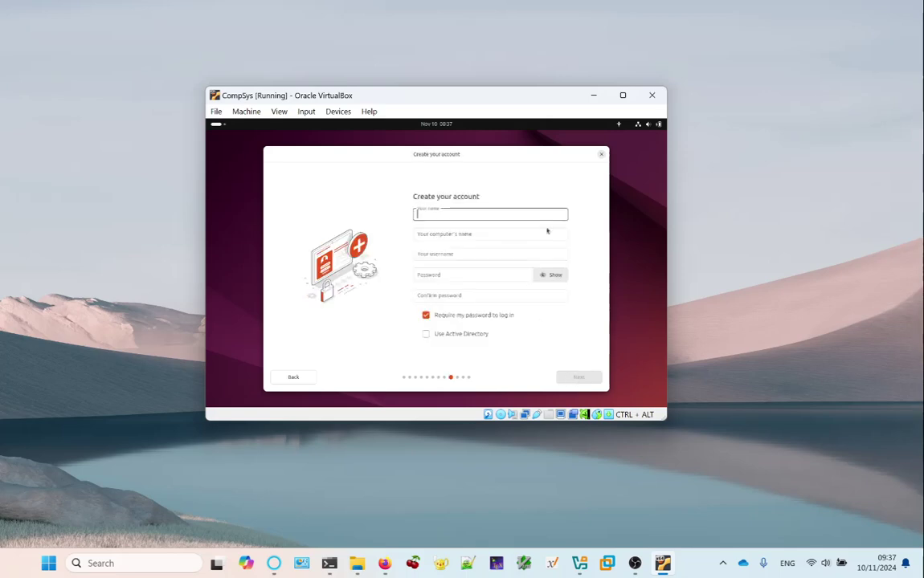
{"action": "type", "text": "Guiod"}
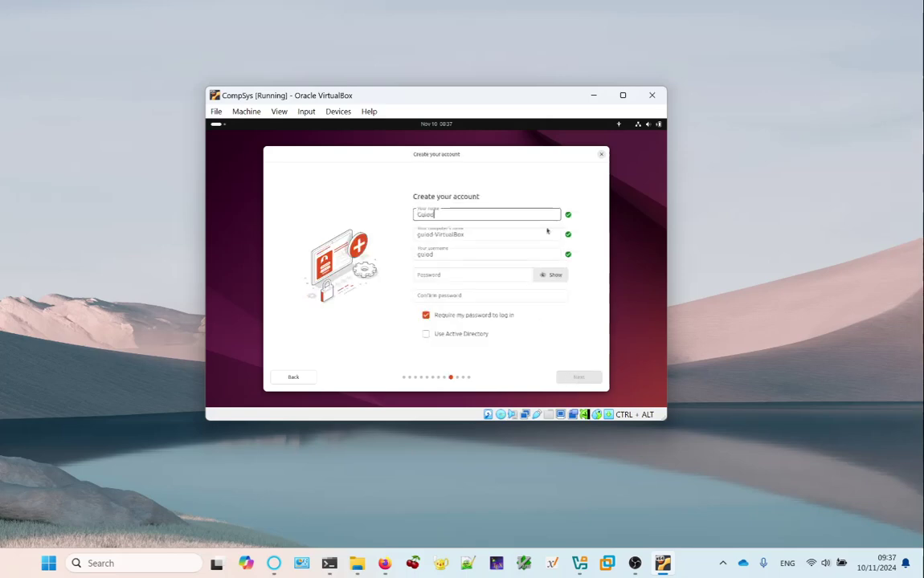
{"action": "key", "text": "BackSpace"}
{"action": "key", "text": "BackSpace"}
{"action": "type", "text": "do Van De v"}
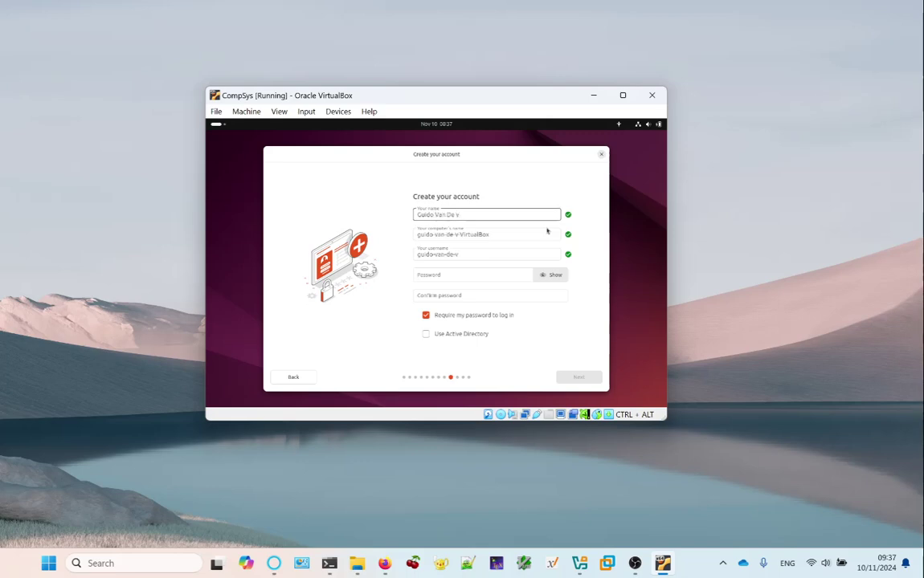
{"action": "key", "text": "BackSpace"}
{"action": "type", "text": "Velde"}
Set the computer name to CompSys and fill in the username.
{"action": "key", "text": "Tab"}
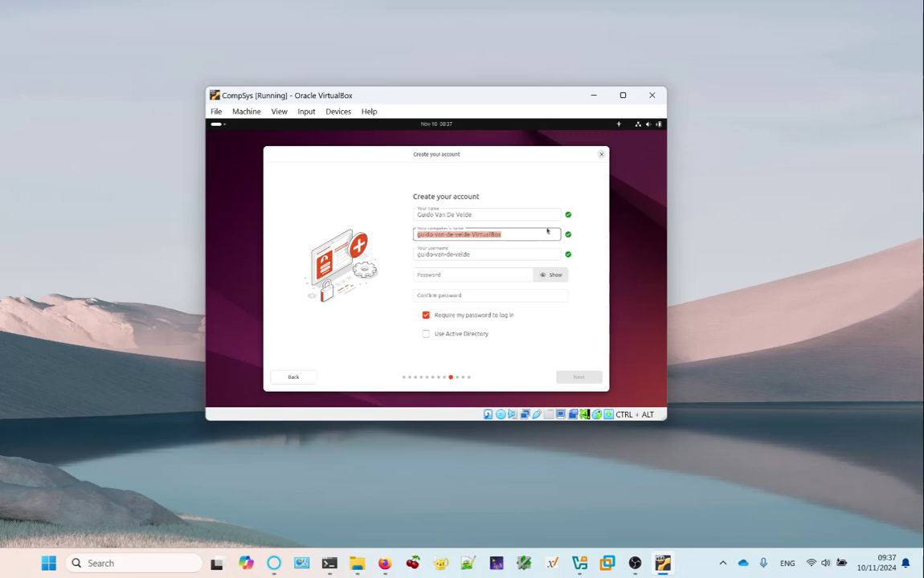
{"action": "type", "text": "guido"}
{"action": "key", "text": "Tab"}
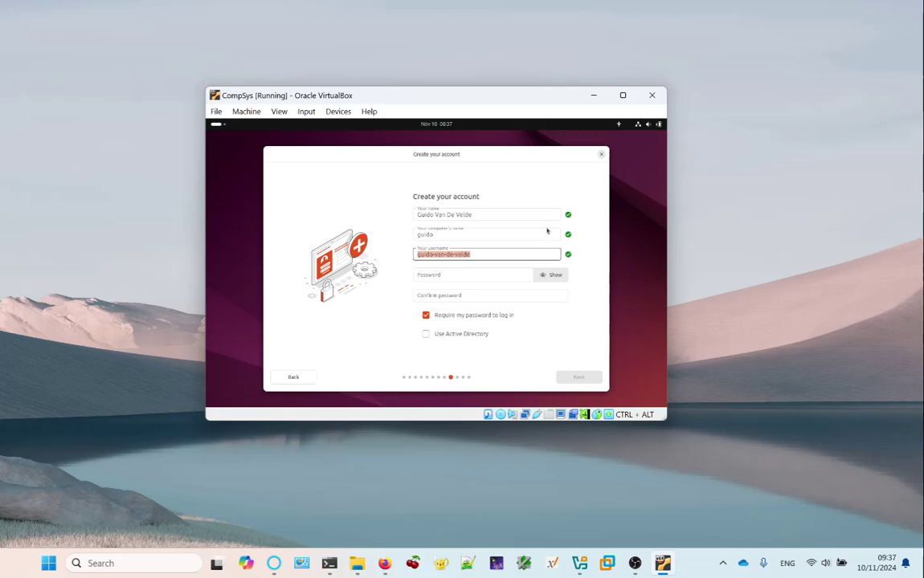
{"action": "key", "text": "shift+Tab"}
{"action": "type", "text": "CompSys"}
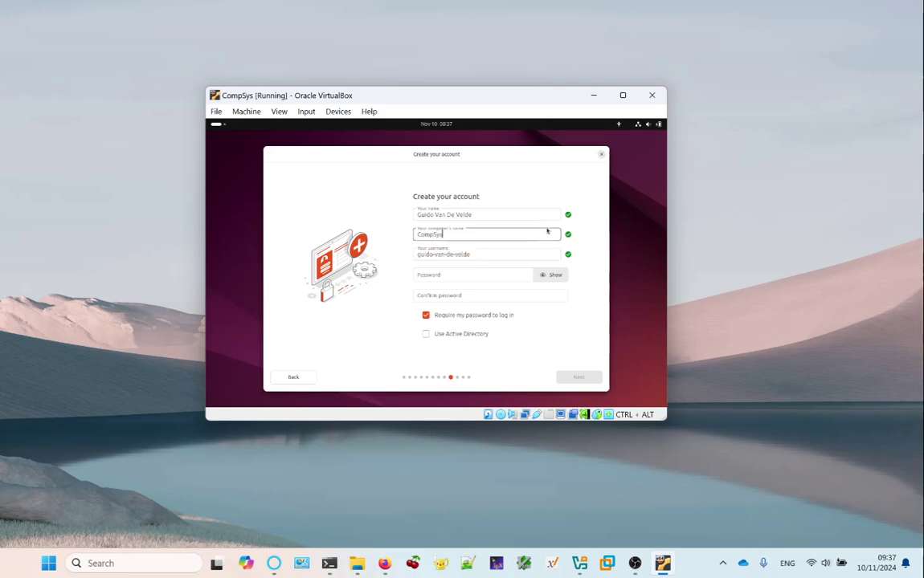
{"action": "key", "text": "Tab"}
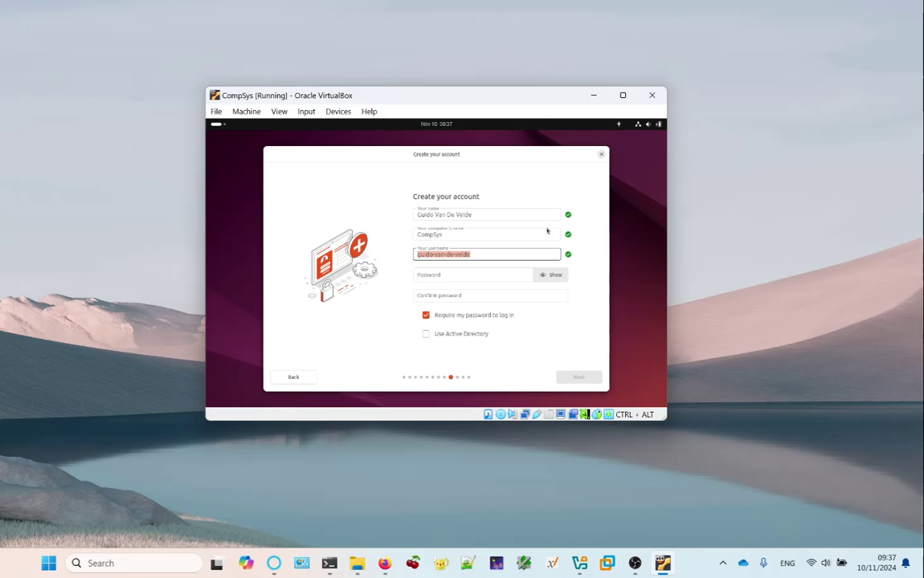
{"action": "type", "text": "guido"}
Enter the account password and confirm it.
{"action": "key", "text": "Tab"}
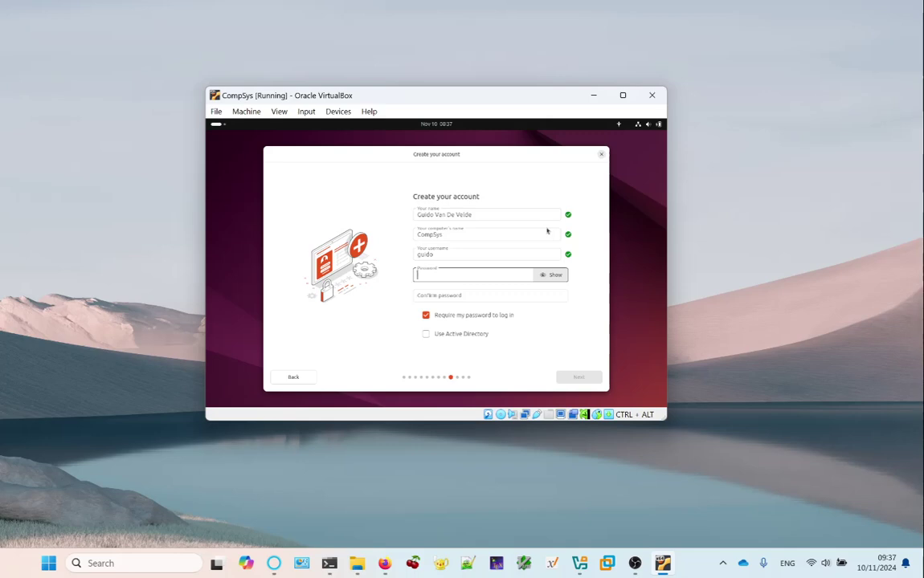
{"action": "type", "text": "•••••••••"}
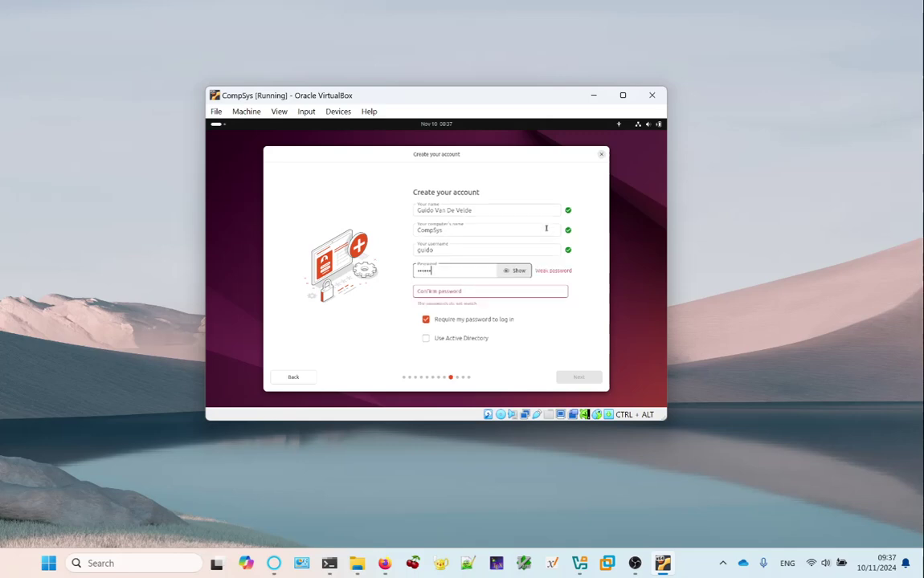
{"action": "key", "text": "Tab"}
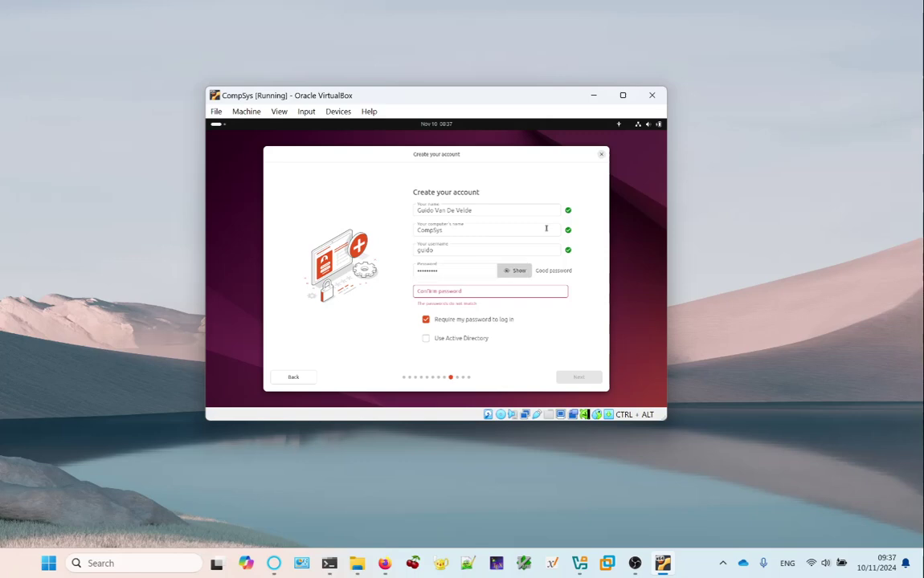
{"action": "key", "text": "Tab"}
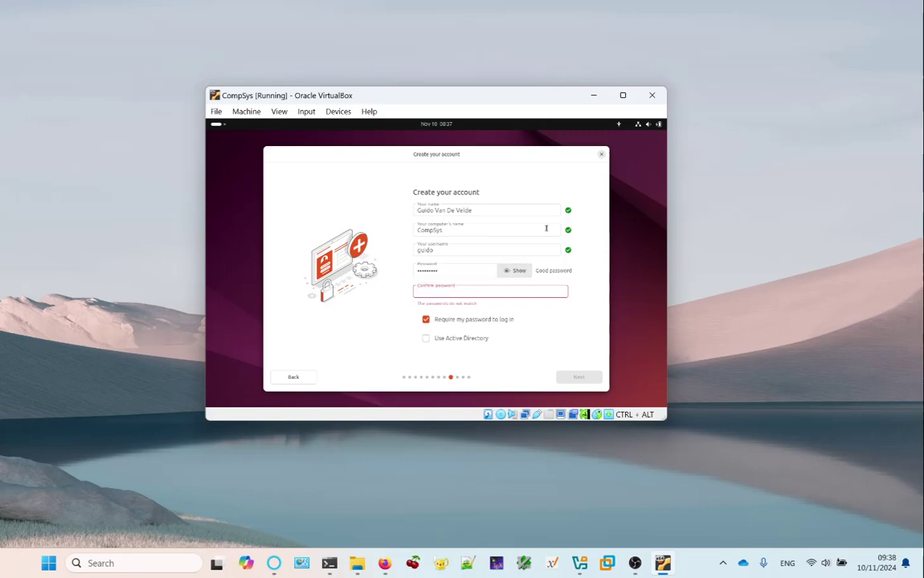
{"action": "type", "text": "•••••••••"}
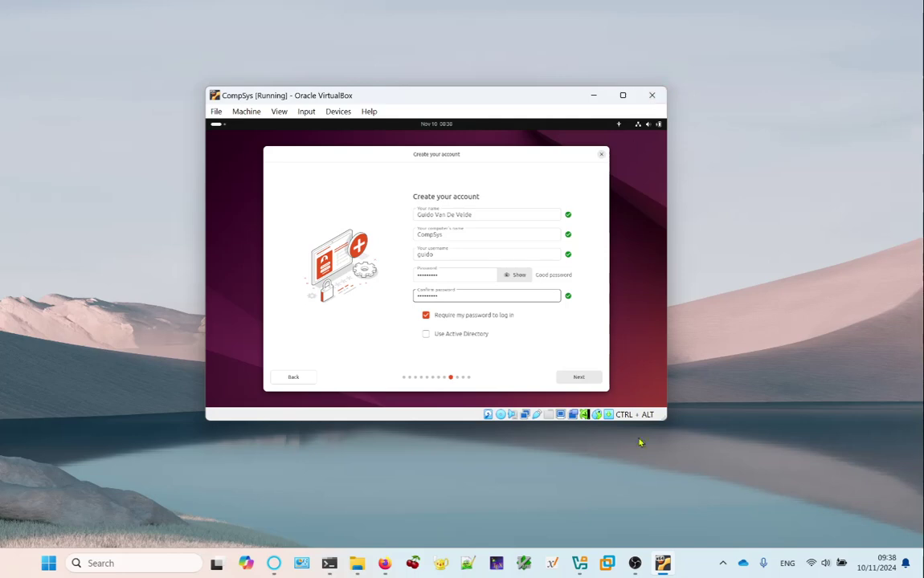
Submit the account details and keep the Brussels timezone to reach Review your choices.
{"action": "left_click", "coordinate": [585, 383]}
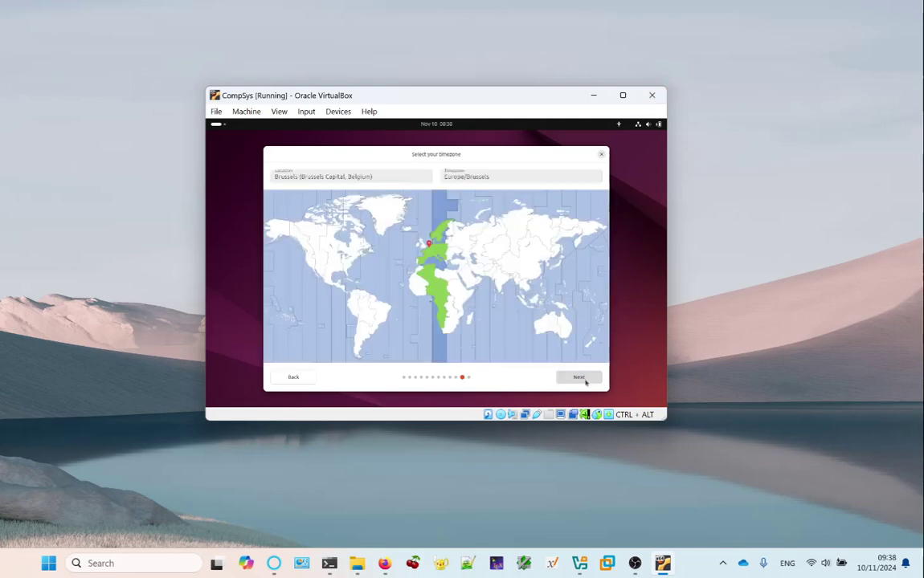
{"action": "left_click", "coordinate": [584, 382]}
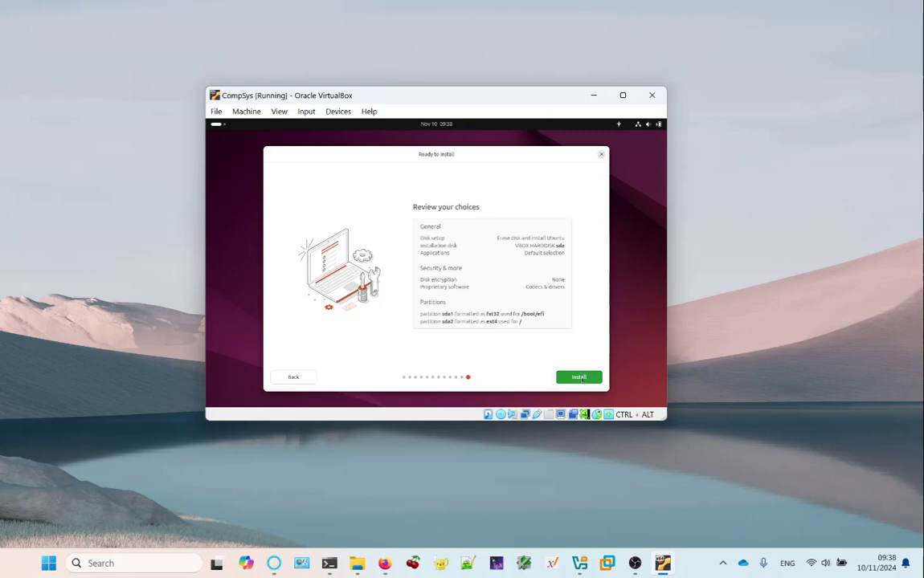
Start the install from Review your choices: erase disk, ext4 root, no encryption.
{"action": "left_click", "coordinate": [580, 378]}
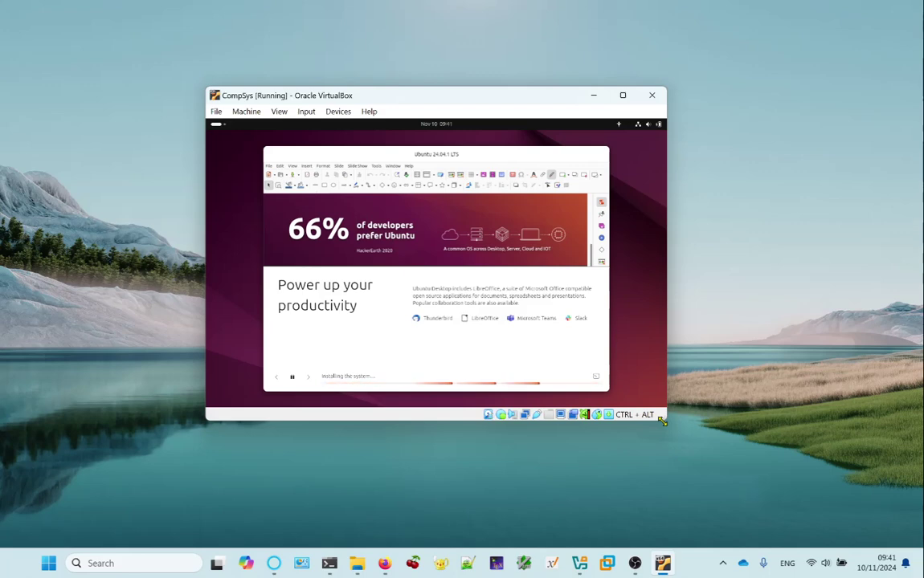
Enlarge the CompSys VM window and move it toward the top-left of the desktop.
{"action": "left_click_drag", "start_coordinate": [661, 420], "coordinate": [703, 438]}
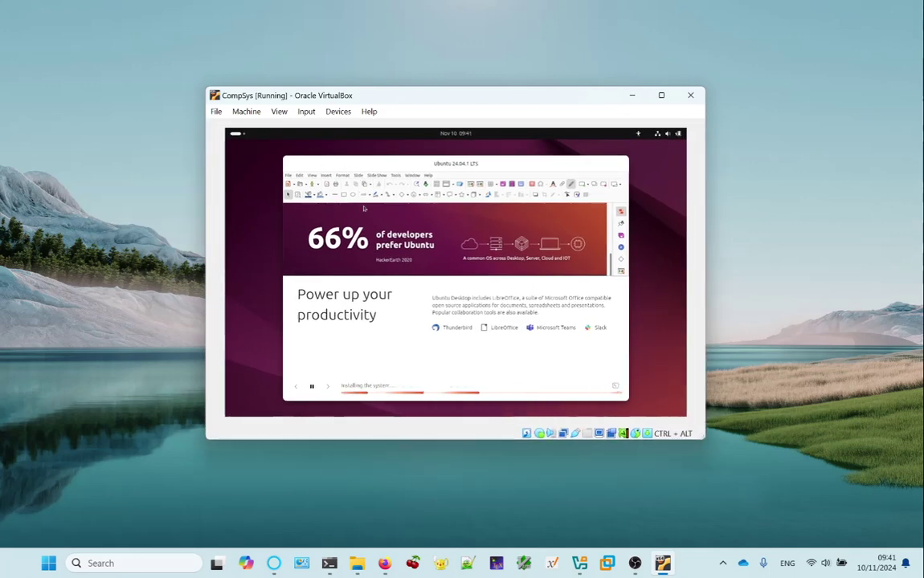
{"action": "left_click_drag", "start_coordinate": [439, 101], "coordinate": [398, 96]}
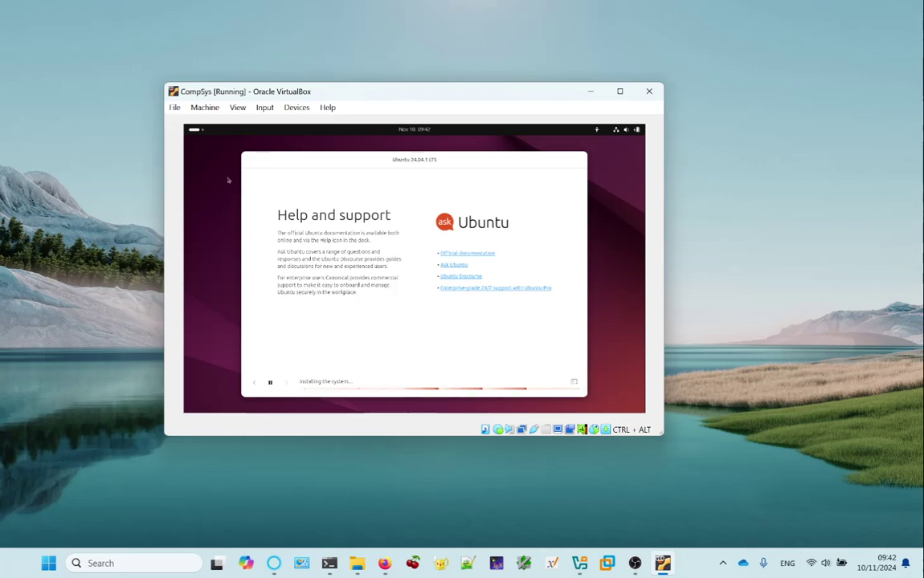
{"action": "left_click_drag", "start_coordinate": [426, 92], "coordinate": [339, 69]}
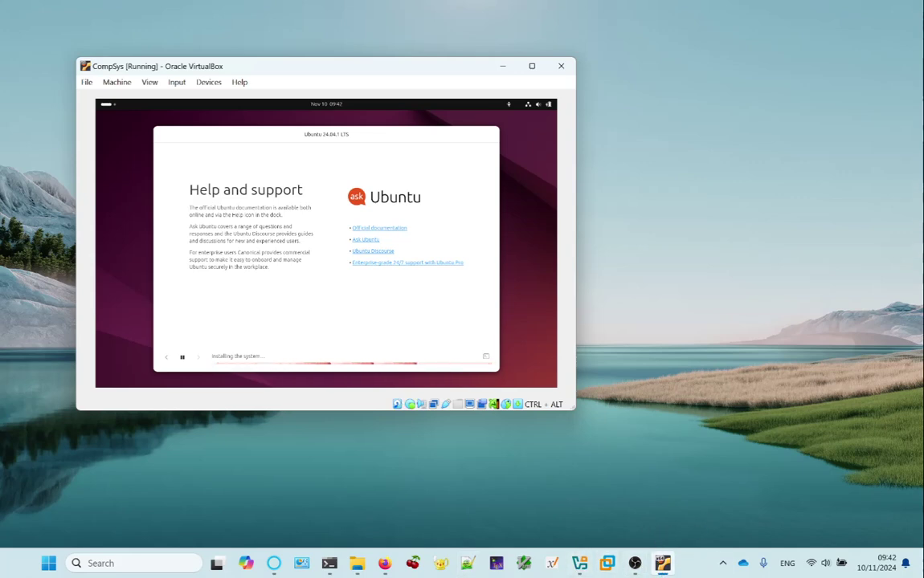
Bring the Manager forward, open the Media tool, and look at the optical and floppy disk tabs.
{"action": "left_click", "coordinate": [580, 566]}
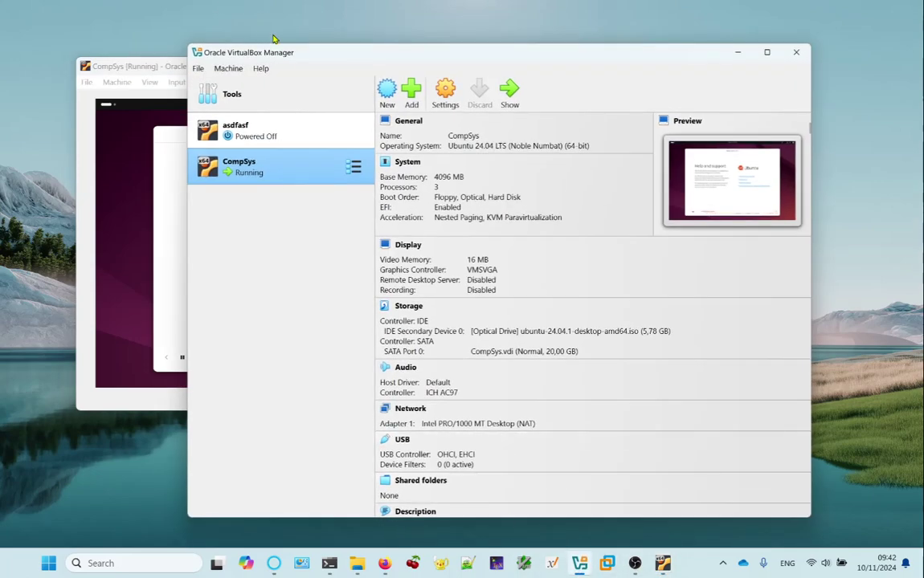
{"action": "left_click_drag", "start_coordinate": [245, 52], "coordinate": [325, 58]}
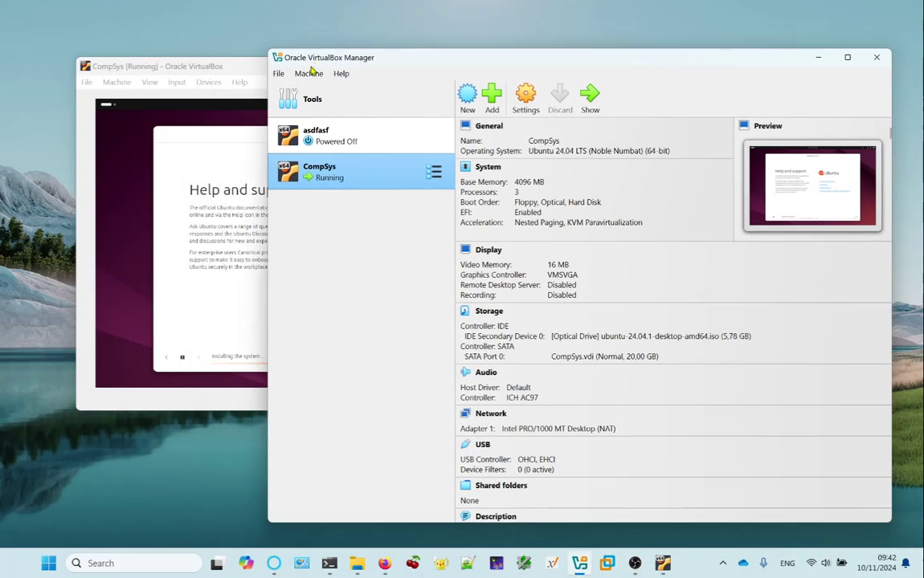
{"action": "left_click", "coordinate": [279, 73]}
{"action": "mouse_move", "coordinate": [320, 152]}
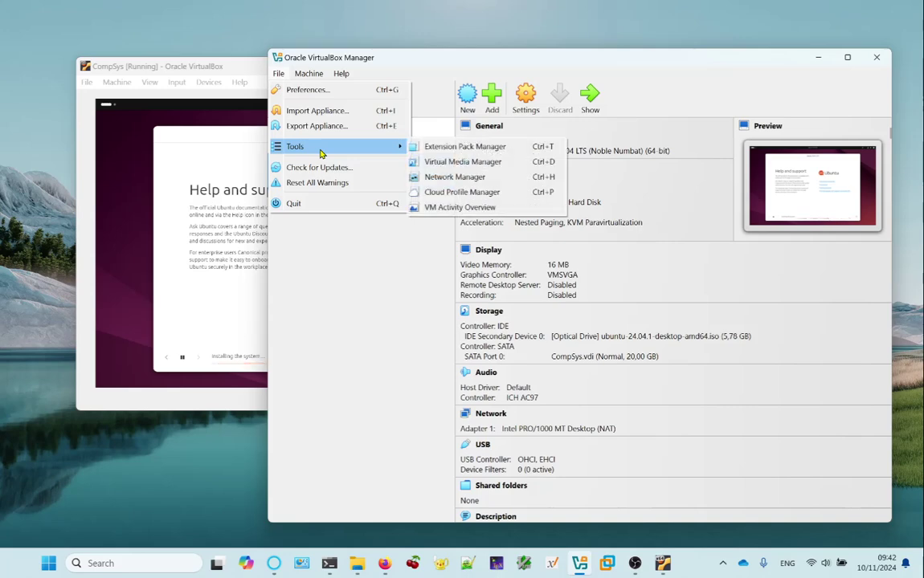
{"action": "left_click", "coordinate": [480, 164]}
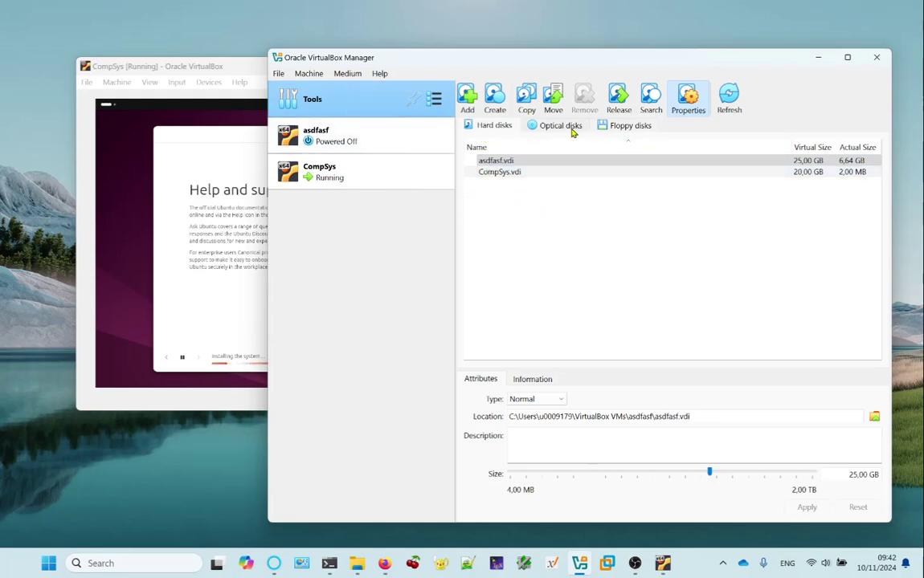
{"action": "left_click", "coordinate": [571, 128]}
{"action": "left_click", "coordinate": [633, 126]}
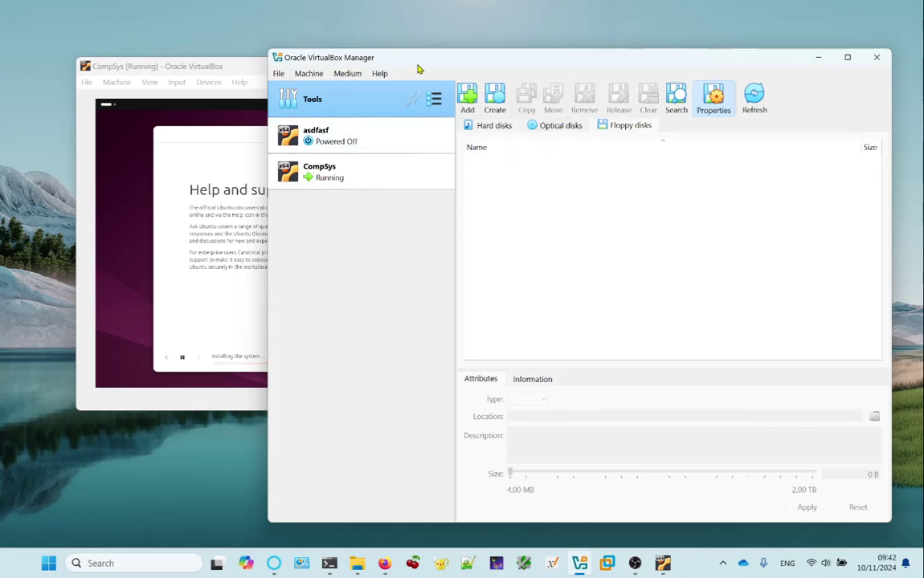
Review the optical disk images, then list hard disks asdfasf.vdi (25,00 GB) and CompSys.vdi (20,00 GB).
{"action": "left_click_drag", "start_coordinate": [419, 69], "coordinate": [383, 62]}
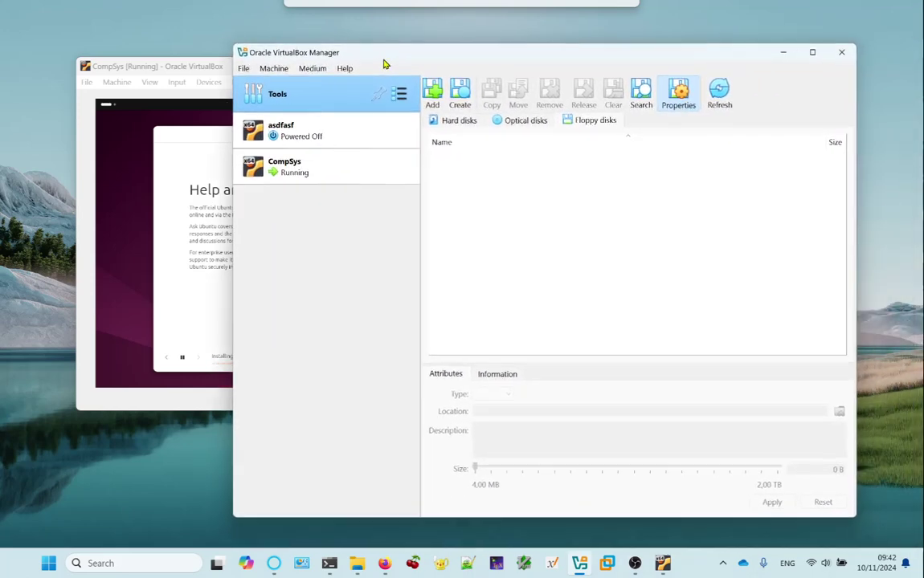
{"action": "left_click", "coordinate": [501, 121]}
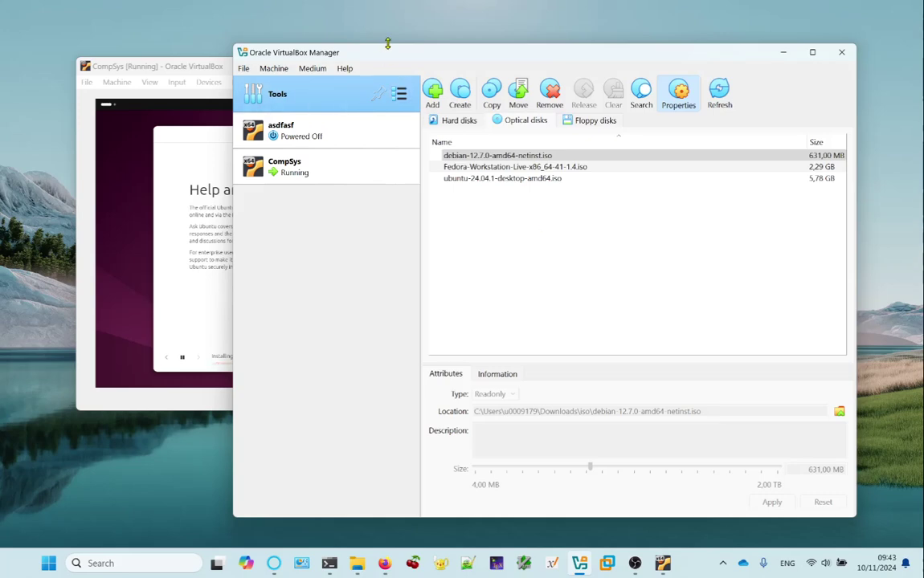
{"action": "left_click_drag", "start_coordinate": [419, 56], "coordinate": [440, 70]}
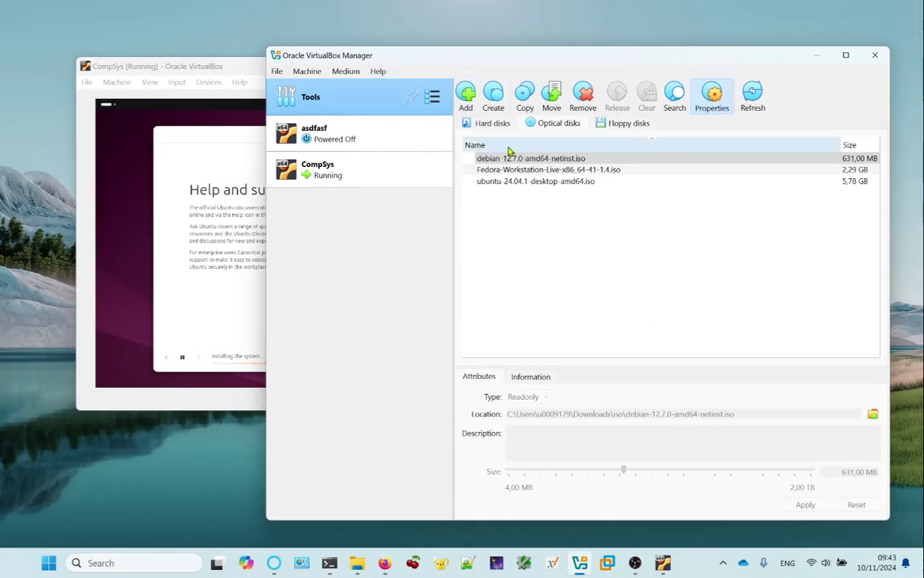
{"action": "left_click", "coordinate": [492, 124]}
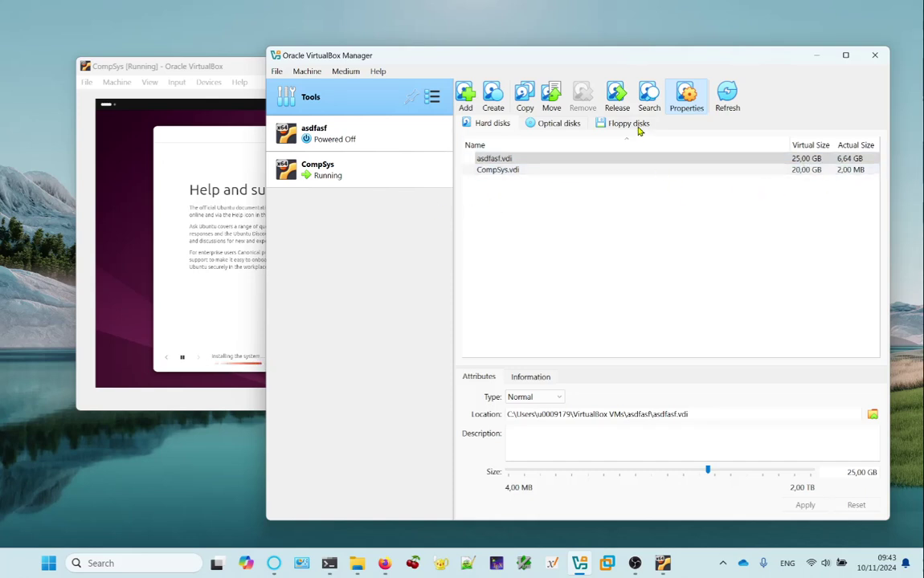
Check CompSys.vdi and the asdfasf VM, then select asdfasf.vdi showing 25,00 GB size, 6,64 GB used.
{"action": "left_click", "coordinate": [575, 174]}
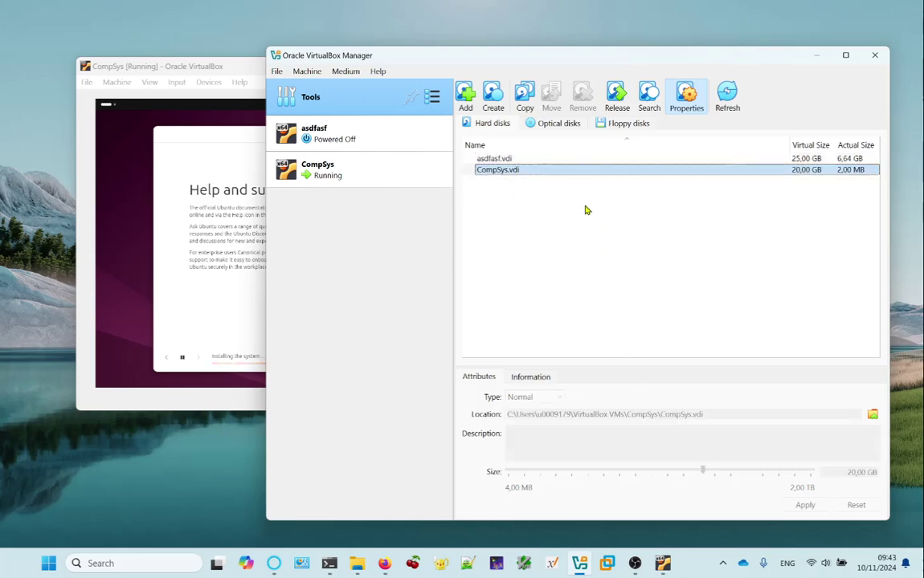
{"action": "left_click", "coordinate": [410, 138]}
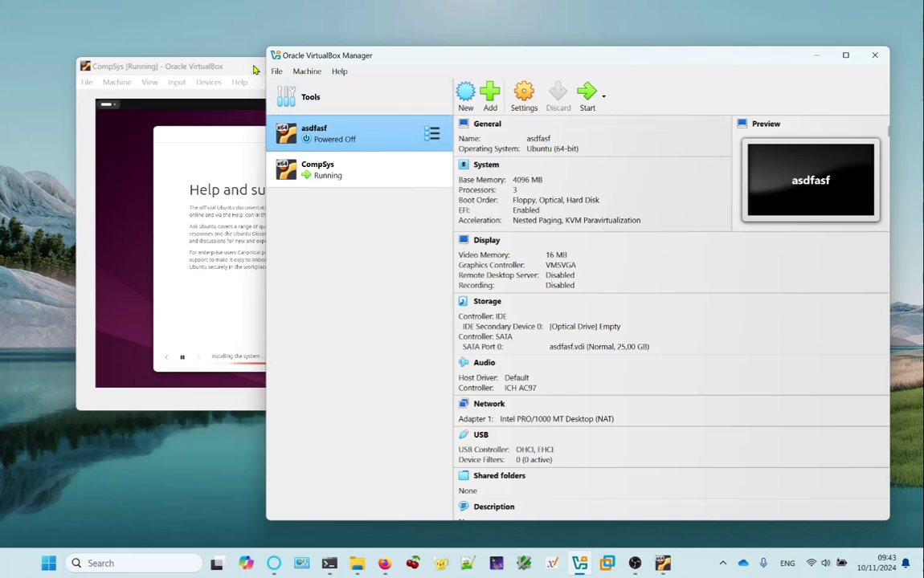
{"action": "left_click", "coordinate": [295, 95]}
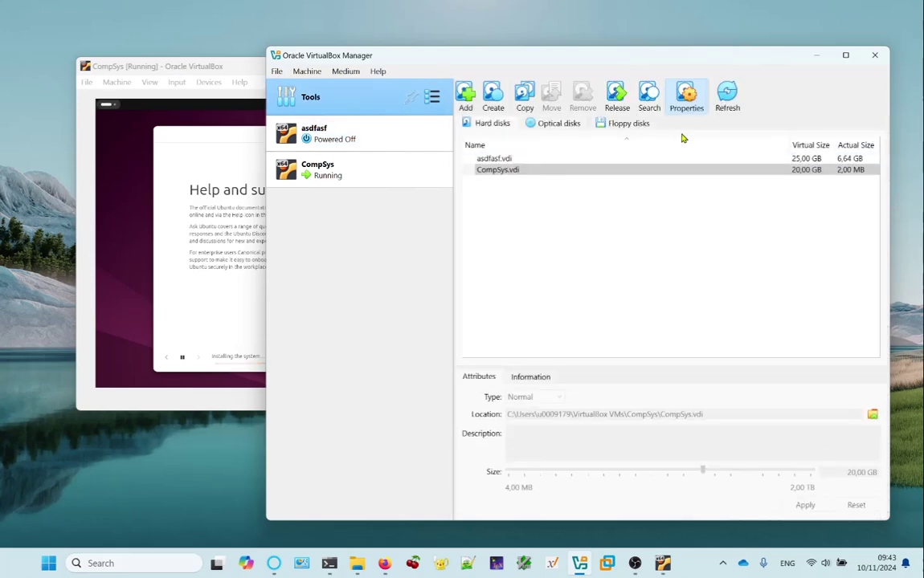
{"action": "left_click", "coordinate": [535, 159]}
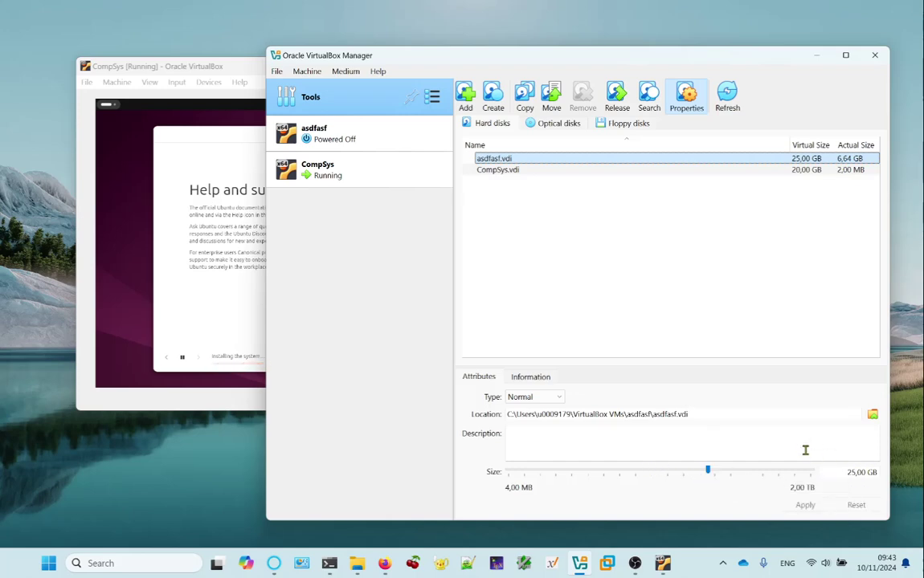
Enlarge asdfasf.vdi from 25 GB to 35 GB and apply the new size.
{"action": "left_click_drag", "start_coordinate": [707, 474], "coordinate": [725, 474]}
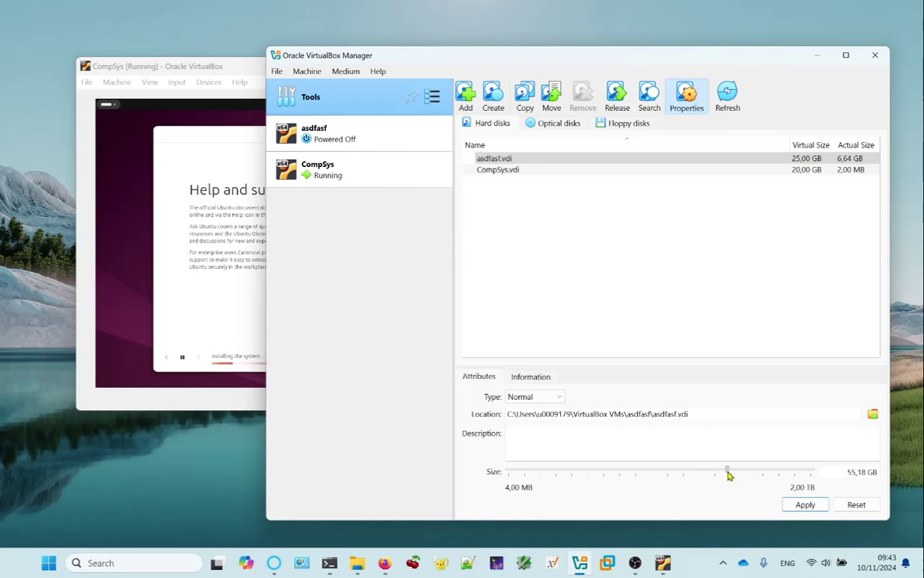
{"action": "double_click", "coordinate": [851, 473]}
{"action": "type", "text": "5"}
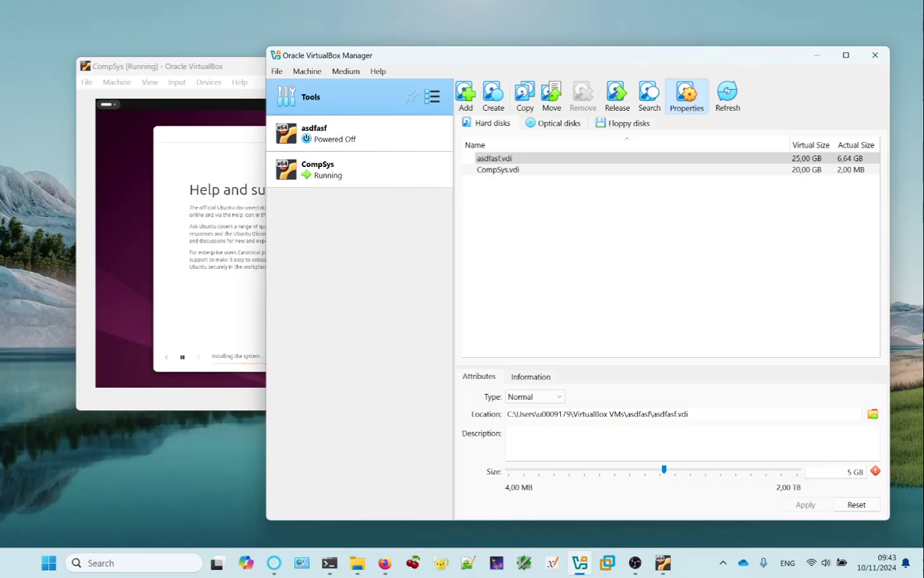
{"action": "left_click", "coordinate": [856, 473]}
{"action": "type", "text": "3"}
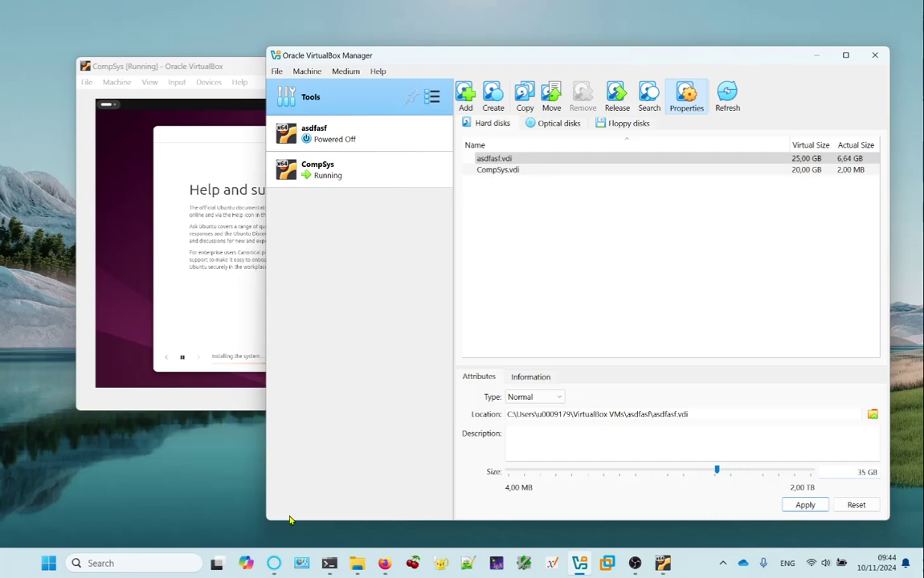
{"action": "left_click_drag", "start_coordinate": [365, 66], "coordinate": [335, 73]}
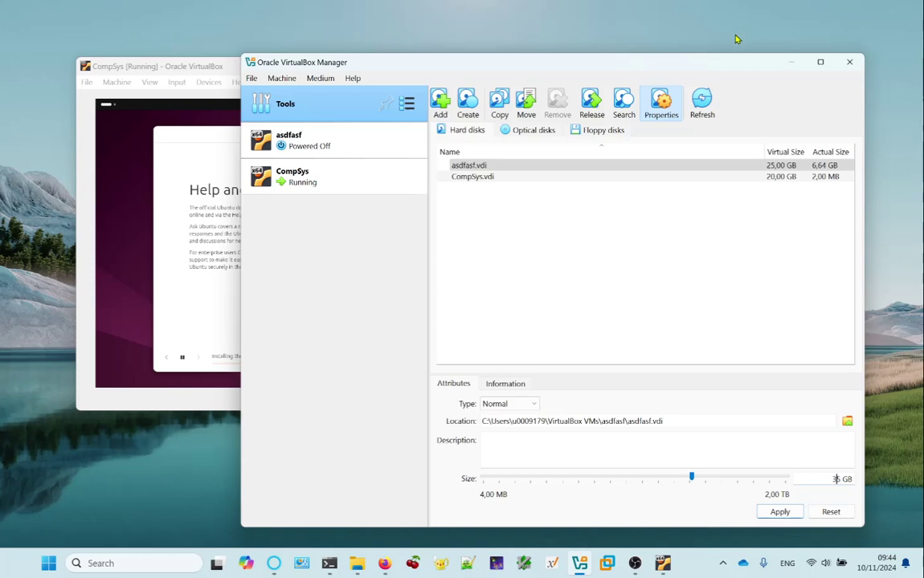
{"action": "left_click_drag", "start_coordinate": [406, 68], "coordinate": [437, 67]}
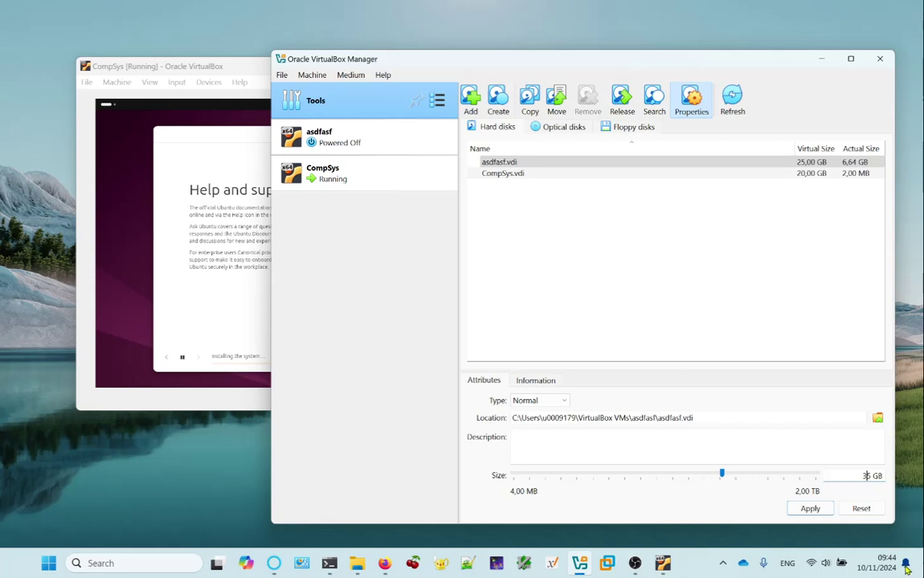
{"action": "left_click", "coordinate": [816, 508]}
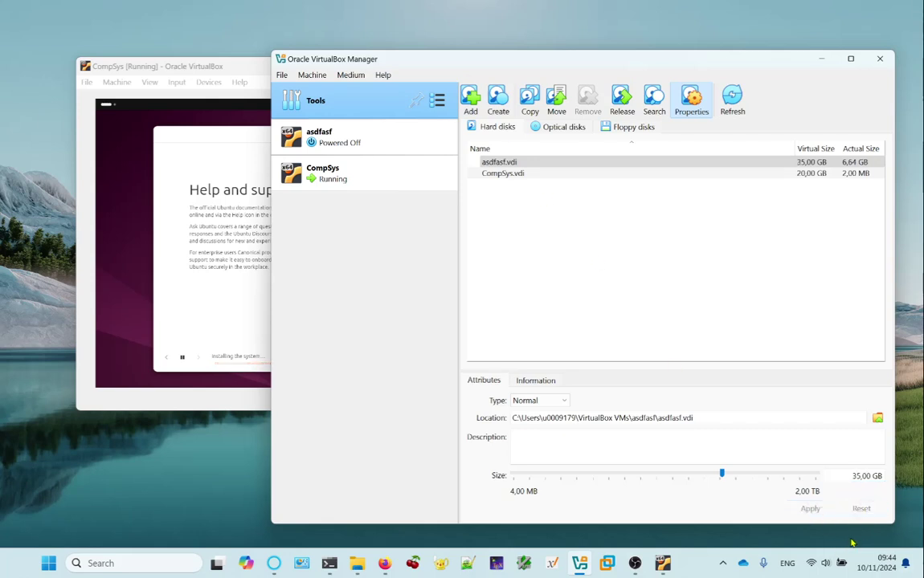
Select the asdfasf.vdi entry, then return to the running CompSys VM window.
{"action": "left_click", "coordinate": [838, 166]}
{"action": "mouse_move", "coordinate": [408, 62]}
{"action": "left_mouse_down"}
{"action": "mouse_move", "coordinate": [412, 52]}
{"action": "mouse_move", "coordinate": [410, 60]}
{"action": "left_mouse_up"}
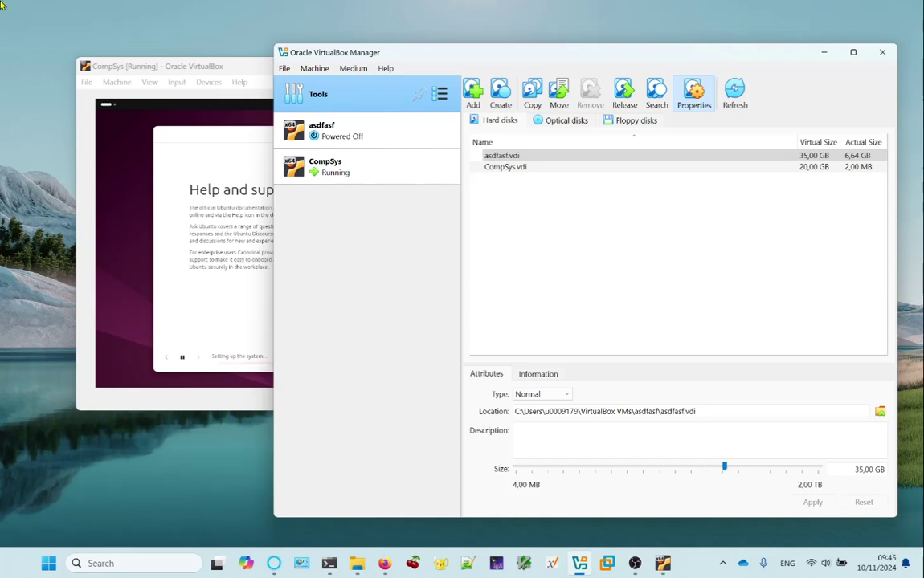
{"action": "left_click", "coordinate": [240, 69]}
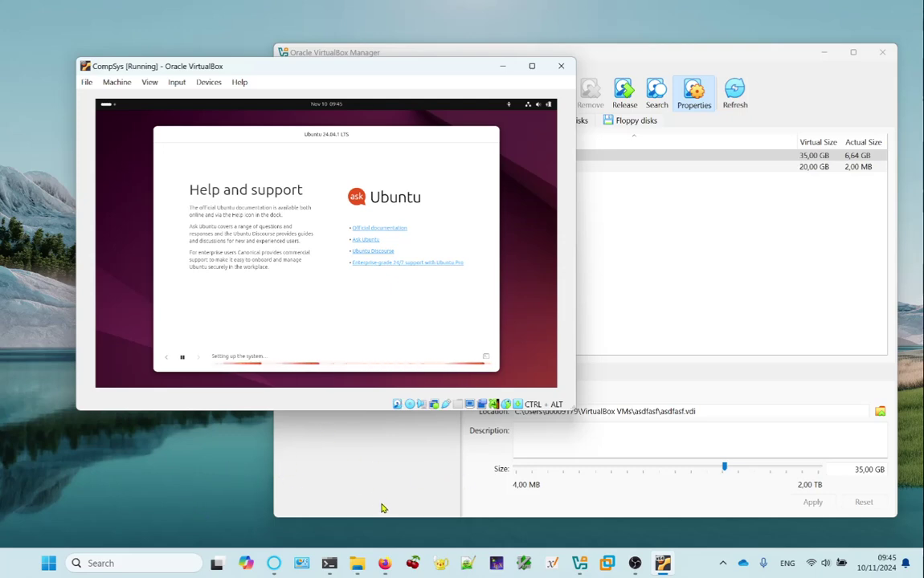
In a new File Explorer window, browse to the VirtualBox VMs > CompSys folder.
{"action": "right_click", "coordinate": [357, 564]}
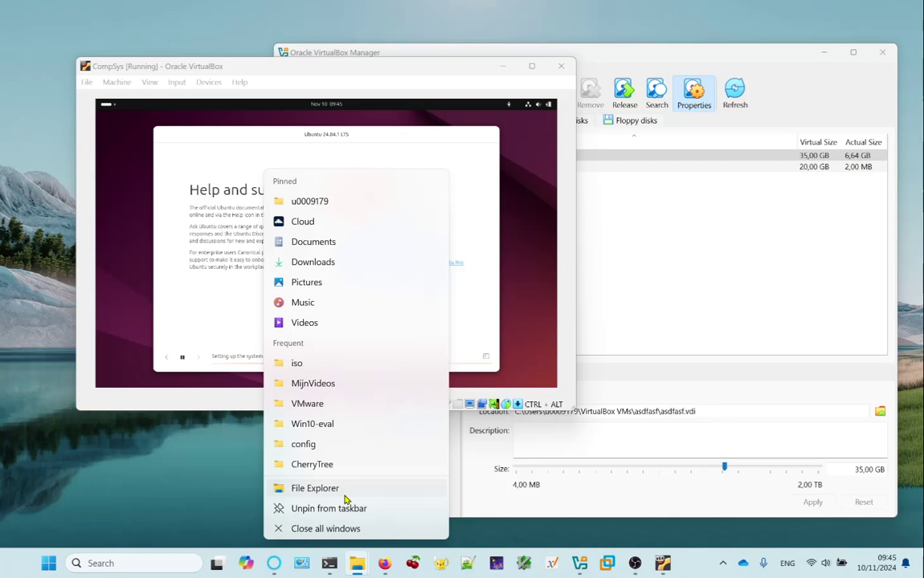
{"action": "left_click", "coordinate": [344, 494]}
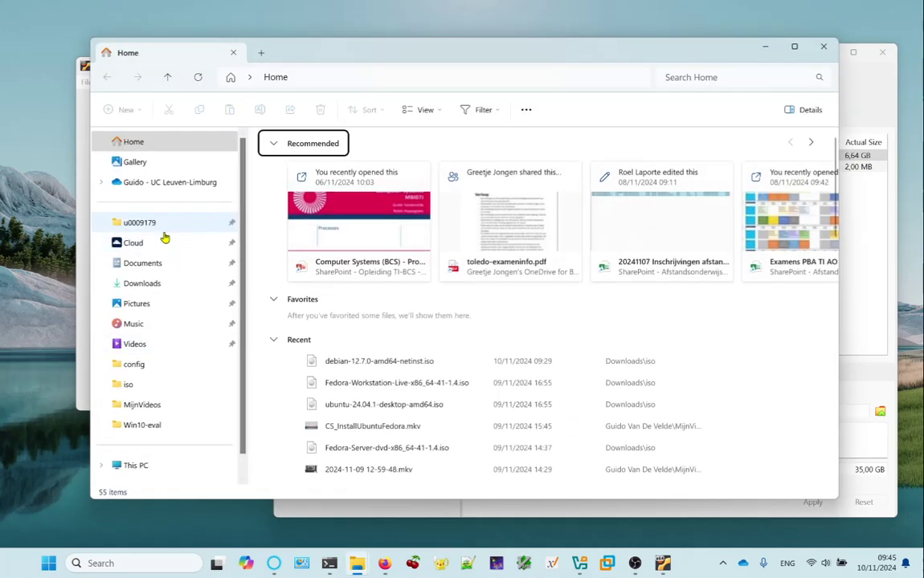
{"action": "left_click", "coordinate": [164, 228]}
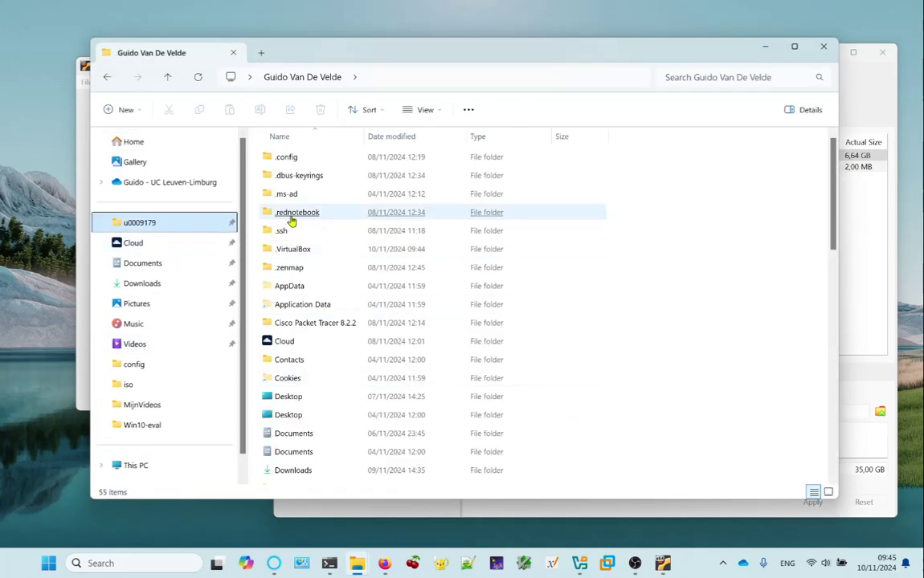
{"action": "scroll", "coordinate": [322, 269], "scroll_direction": "down", "scroll_amount": 12}
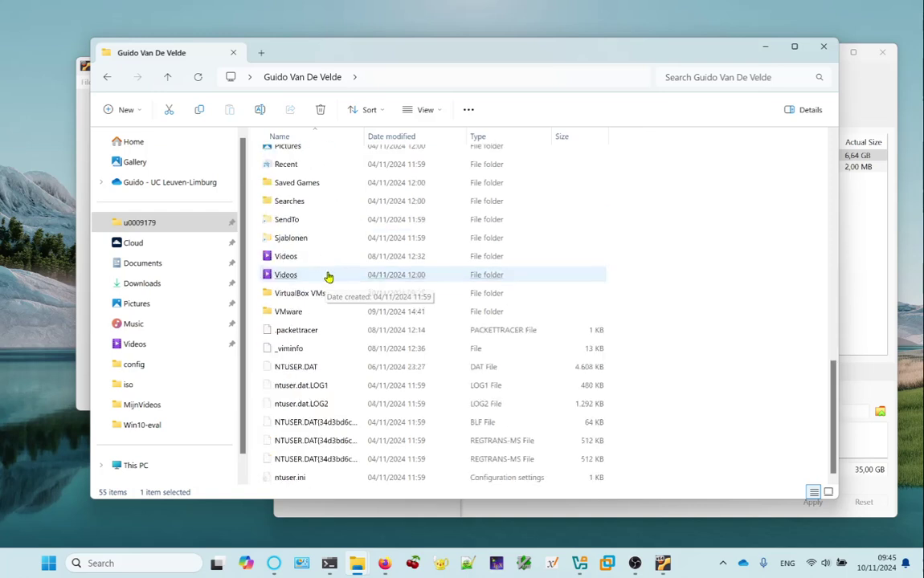
{"action": "left_click", "coordinate": [330, 295]}
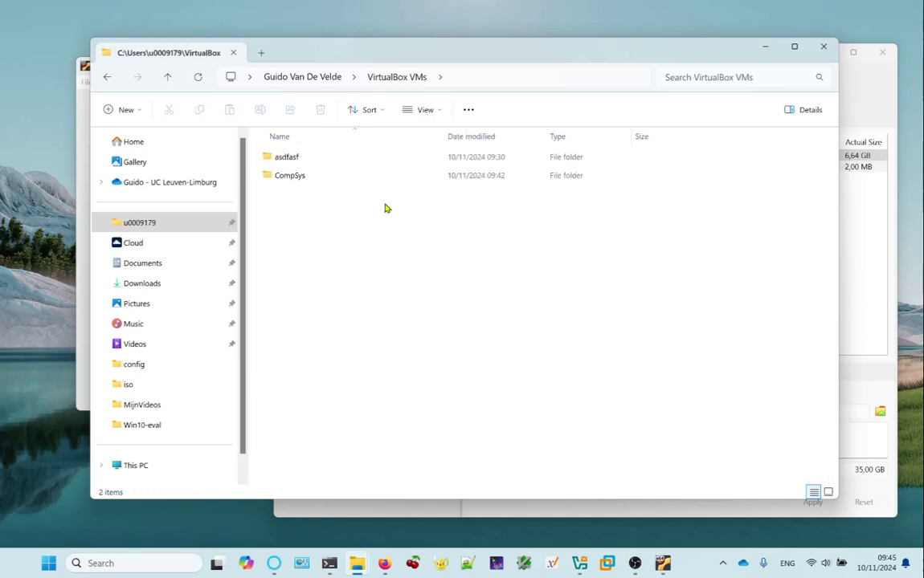
{"action": "mouse_move", "coordinate": [298, 179]}
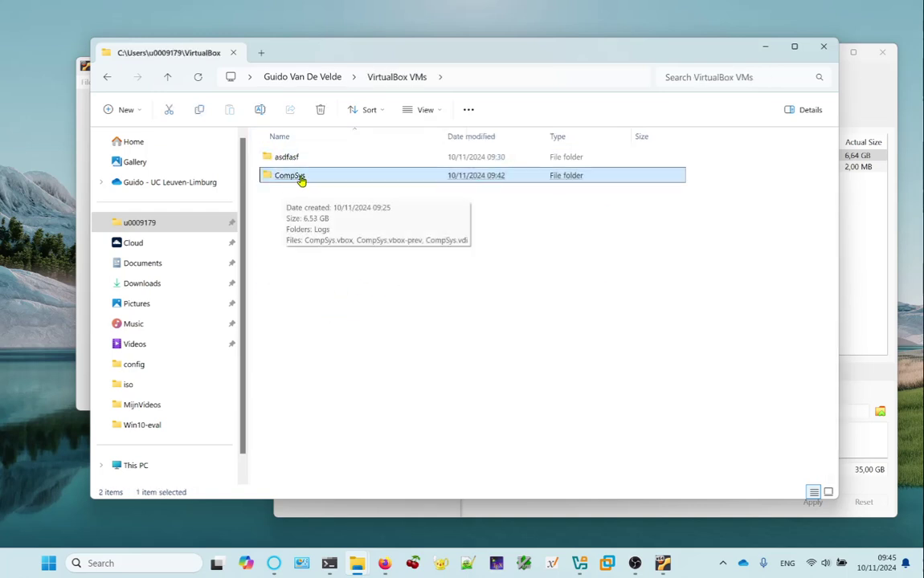
{"action": "left_click", "coordinate": [306, 181]}
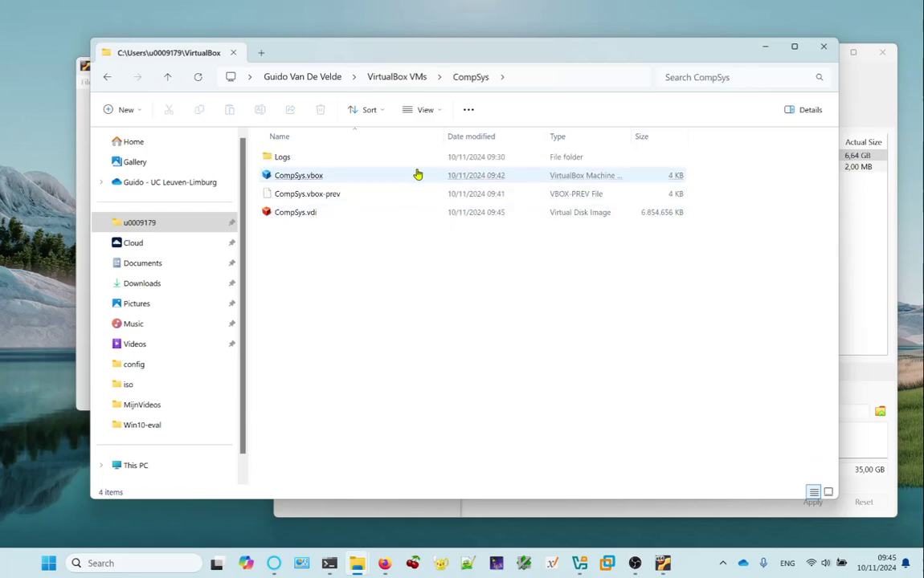
Open CompSys.vbox with Edit with Notepad++.
{"action": "mouse_move", "coordinate": [302, 215]}
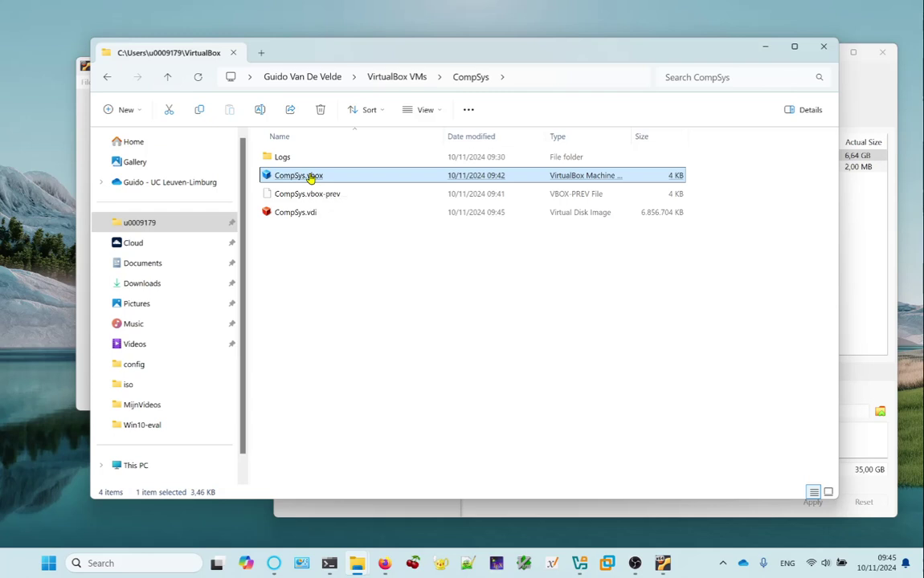
{"action": "right_click", "coordinate": [312, 178]}
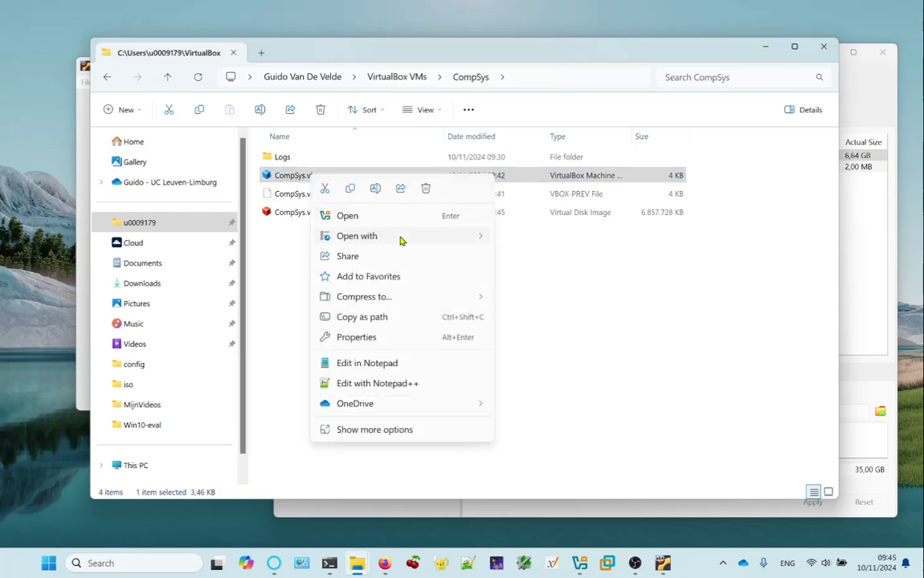
{"action": "mouse_move", "coordinate": [400, 241]}
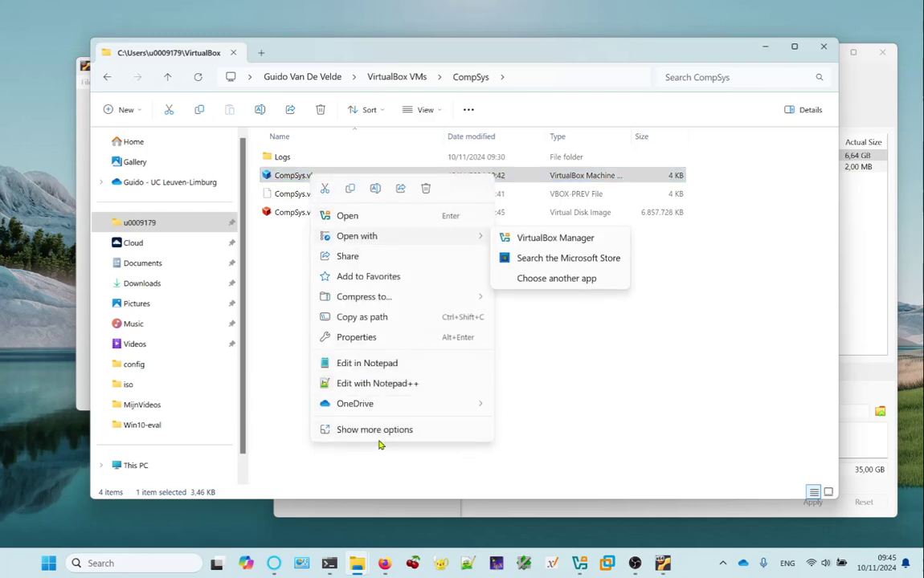
{"action": "left_click", "coordinate": [383, 383]}
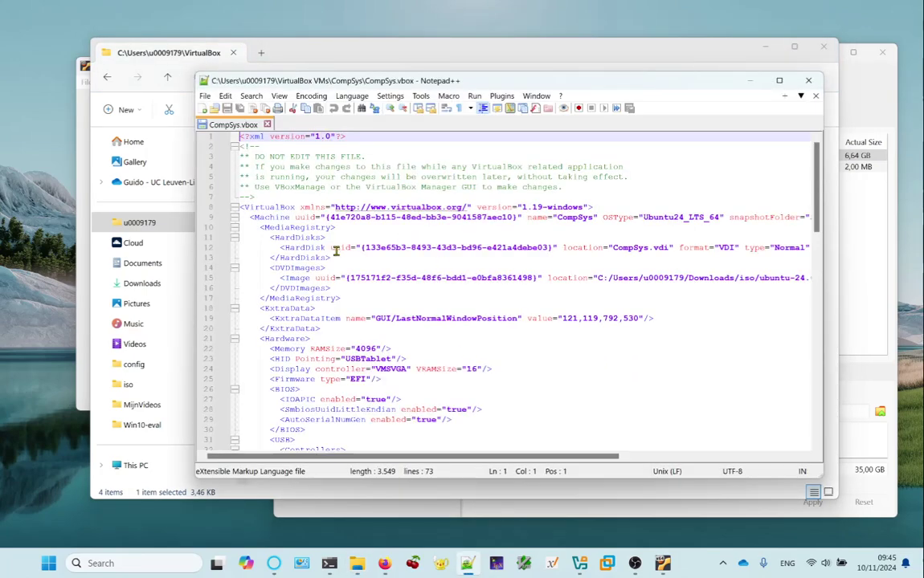
Review CompSys.vbox, highlight the RAMSize 4096 line, and close Notepad++ without changes.
{"action": "scroll", "coordinate": [366, 259], "scroll_direction": "down", "scroll_amount": 18}
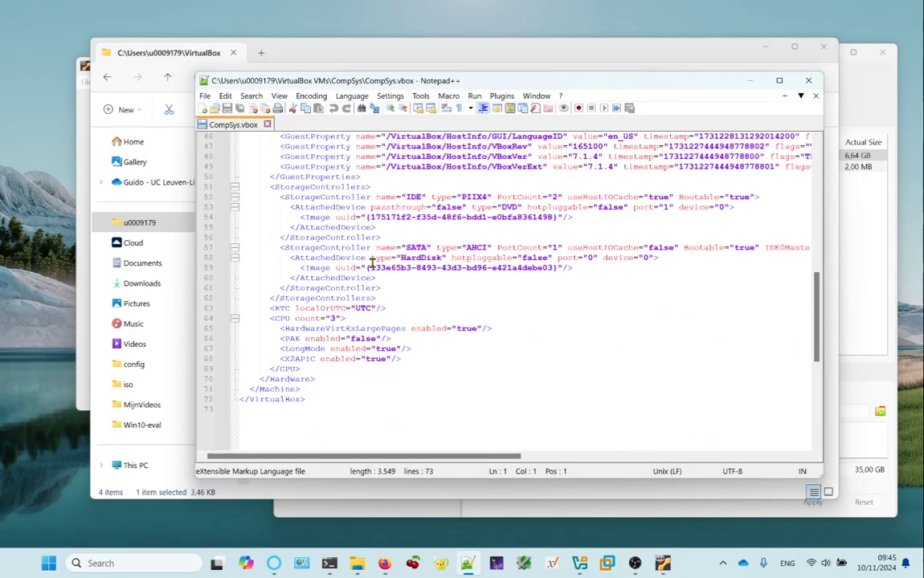
{"action": "scroll", "coordinate": [378, 265], "scroll_direction": "up", "scroll_amount": 9}
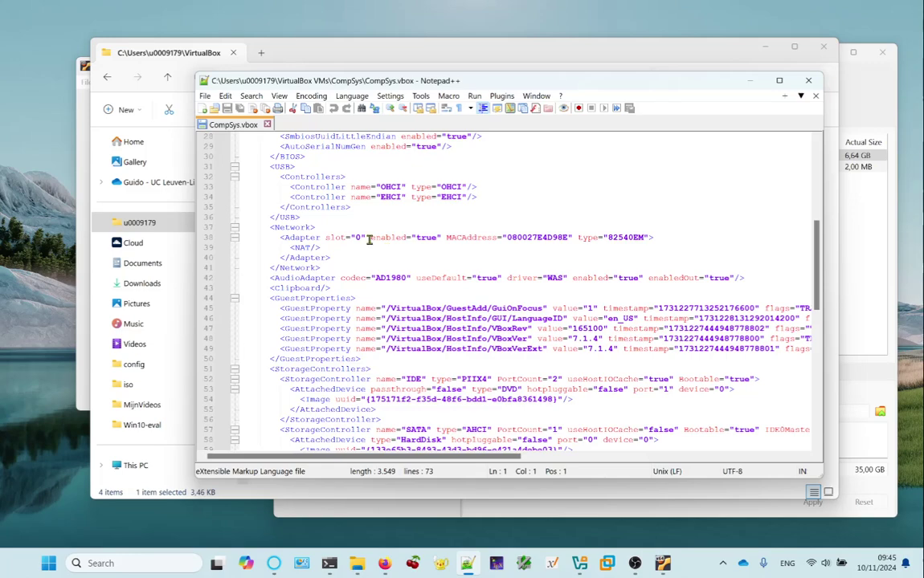
{"action": "left_click_drag", "start_coordinate": [237, 81], "coordinate": [225, 35]}
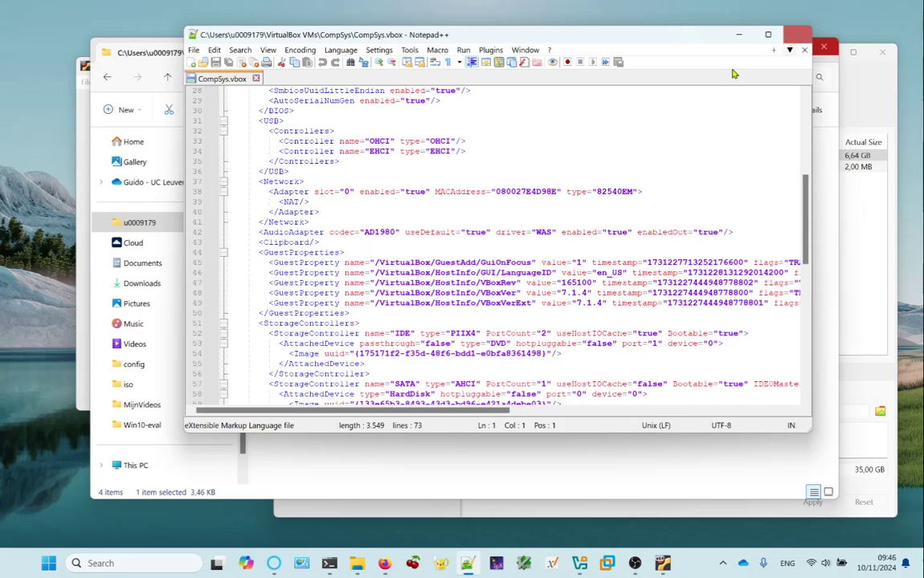
{"action": "scroll", "coordinate": [345, 247], "scroll_direction": "up", "scroll_amount": 9}
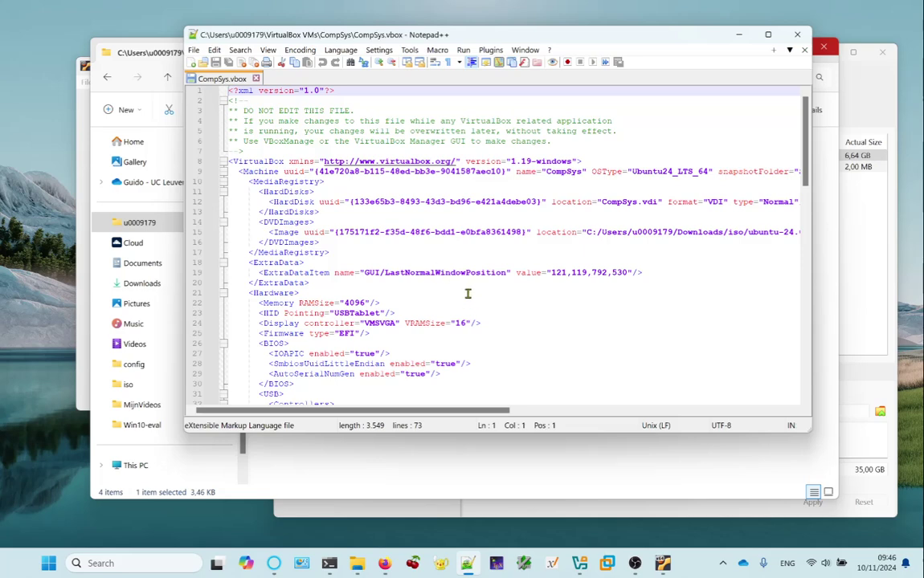
{"action": "left_click_drag", "start_coordinate": [260, 303], "coordinate": [375, 302]}
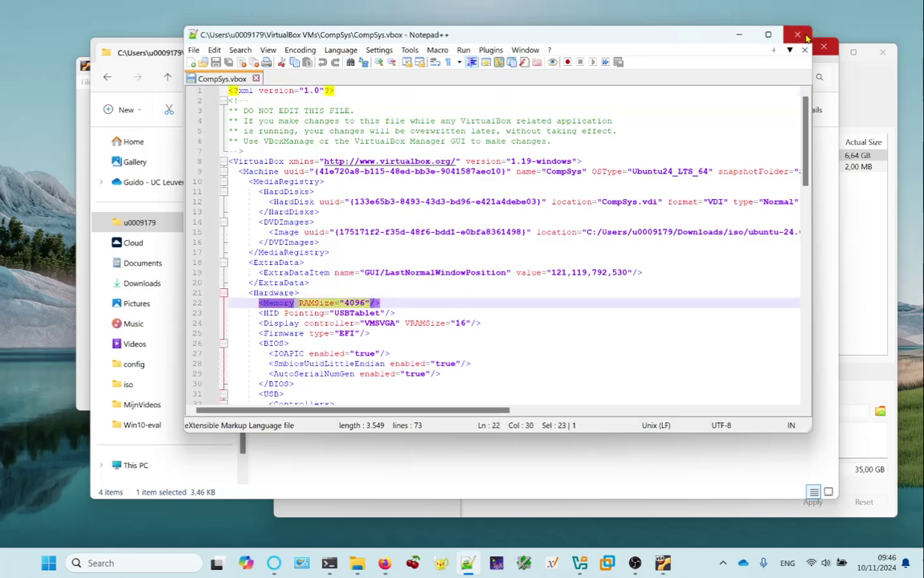
{"action": "left_click", "coordinate": [798, 35]}
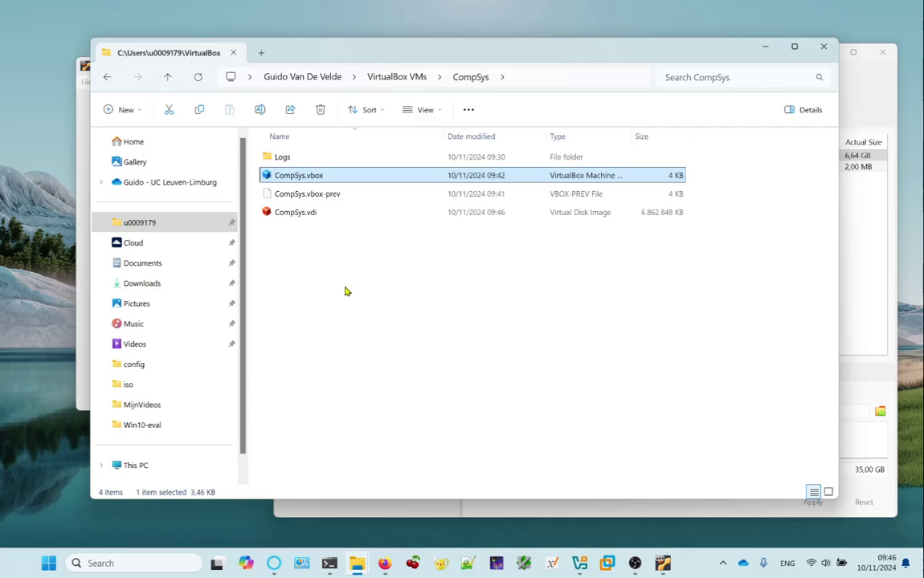
{"action": "left_click_drag", "start_coordinate": [321, 53], "coordinate": [783, 83]}
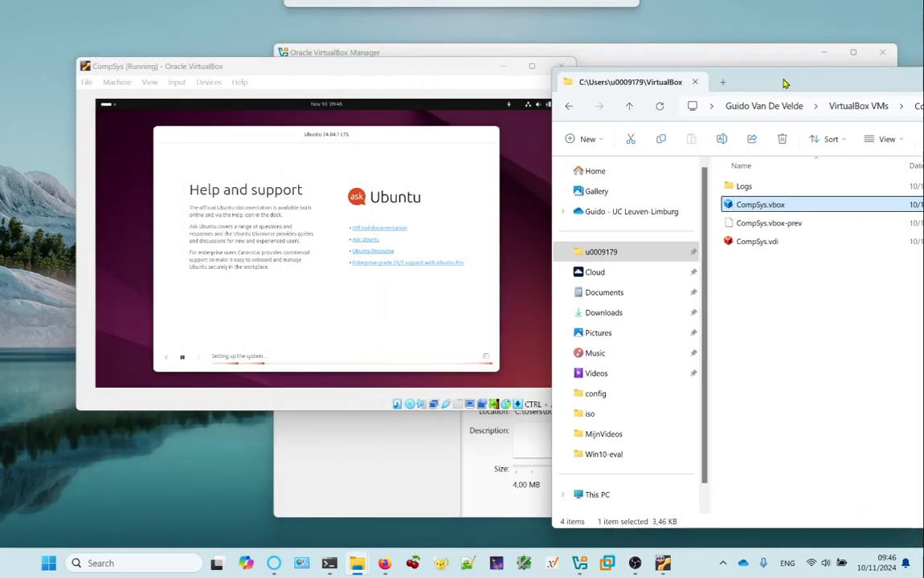
{"action": "left_click", "coordinate": [292, 81]}
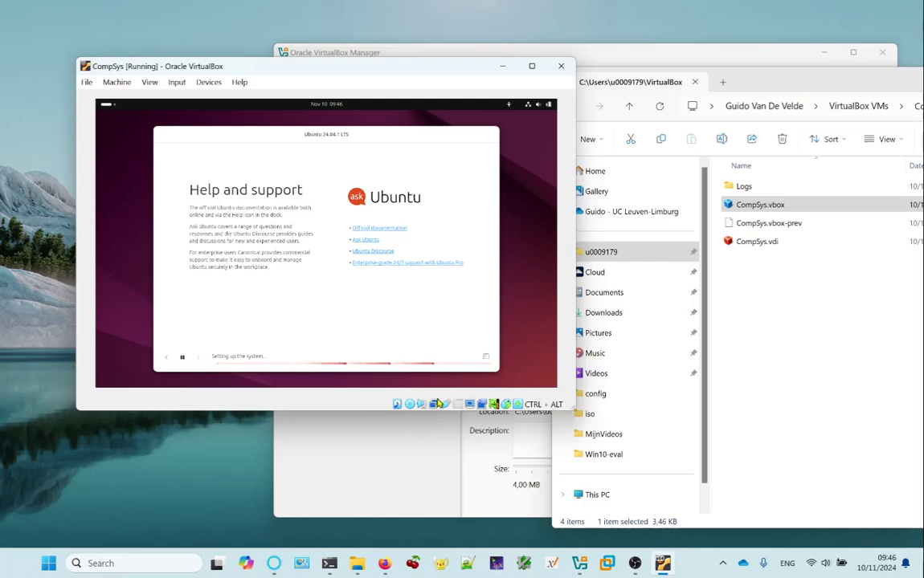
{"action": "mouse_move", "coordinate": [438, 408]}
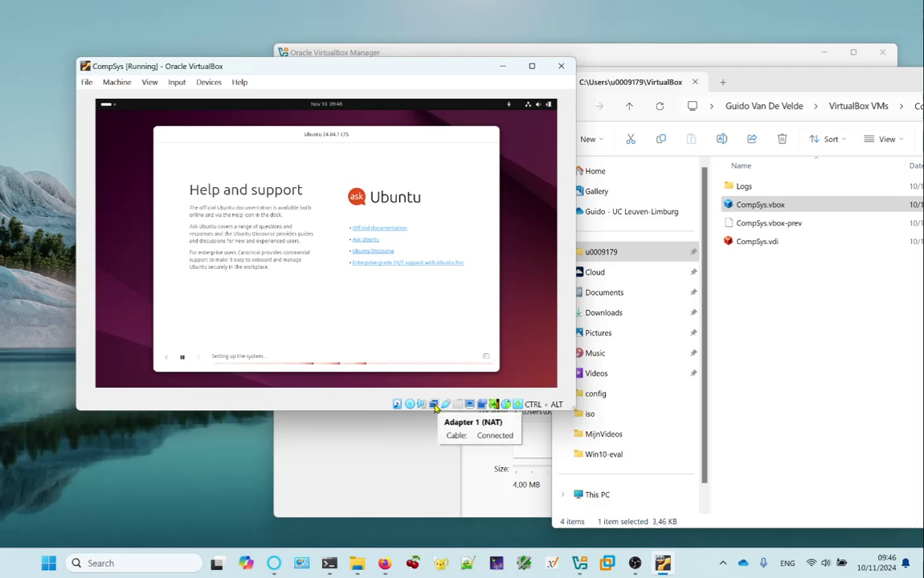
{"action": "left_click_drag", "start_coordinate": [875, 83], "coordinate": [390, 71]}
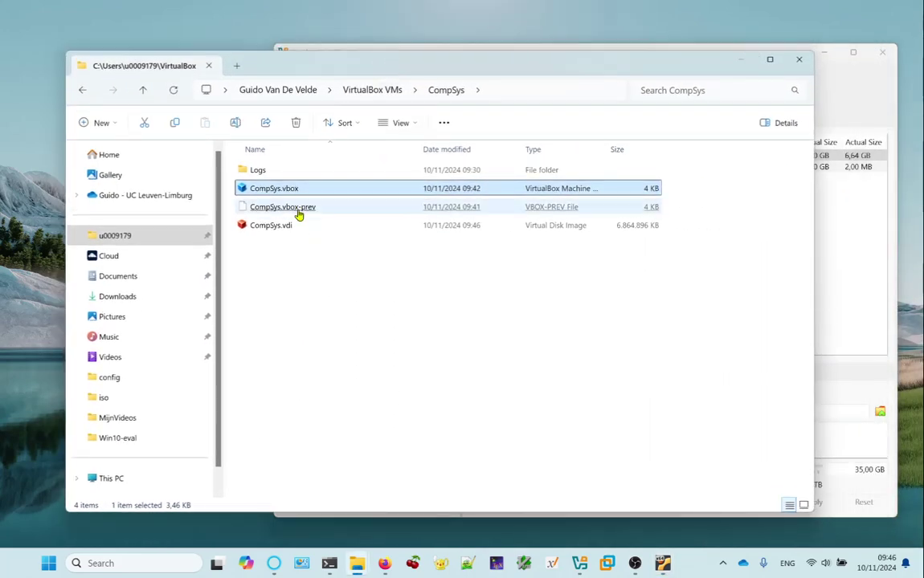
{"action": "left_click", "coordinate": [425, 233]}
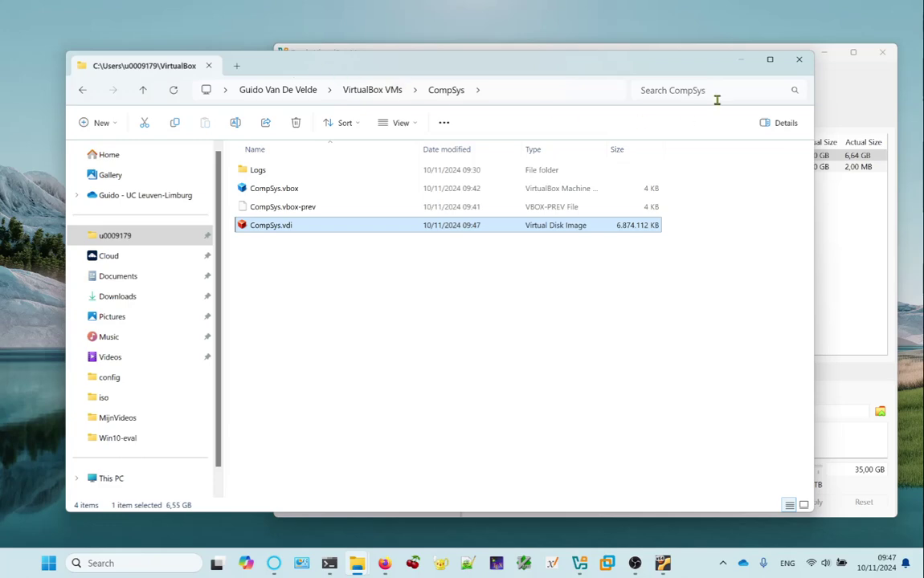
{"action": "left_click_drag", "start_coordinate": [667, 75], "coordinate": [751, 62]}
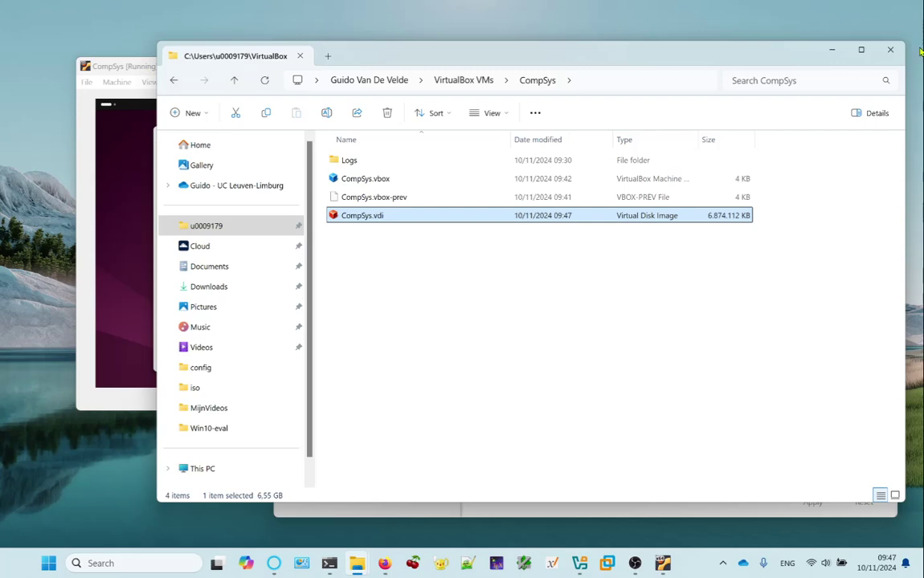
Show CompSys details in VirtualBox Manager, then focus the VM window and its Machine menu.
{"action": "left_click", "coordinate": [830, 50]}
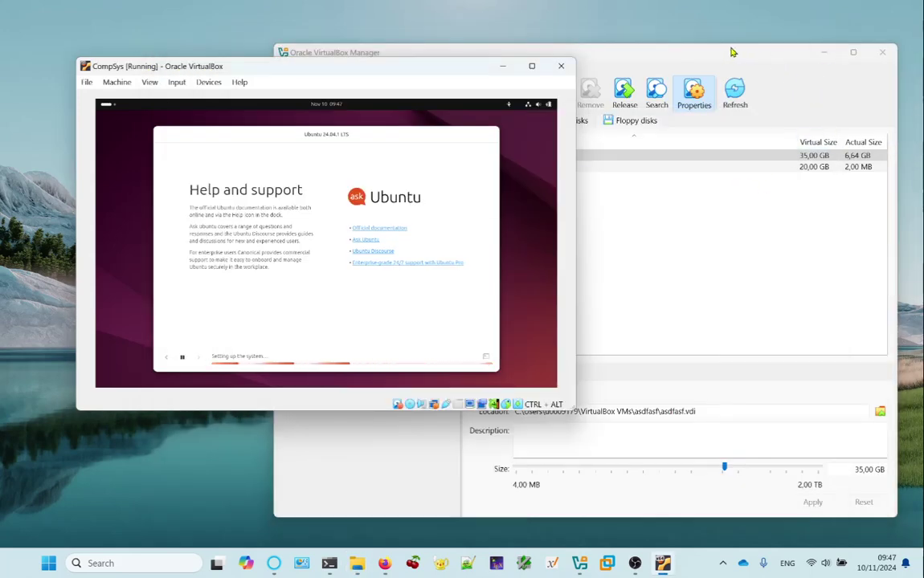
{"action": "left_click", "coordinate": [635, 53]}
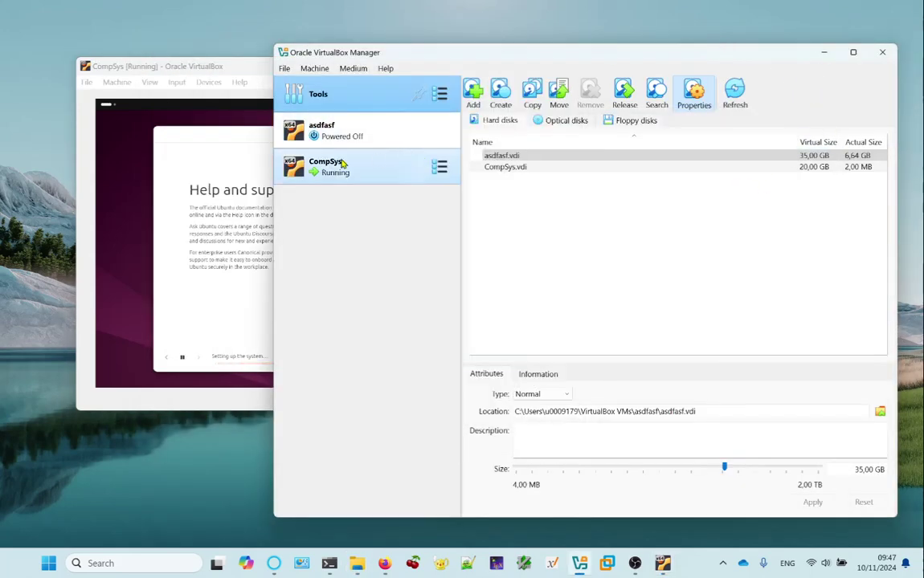
{"action": "left_click", "coordinate": [359, 180]}
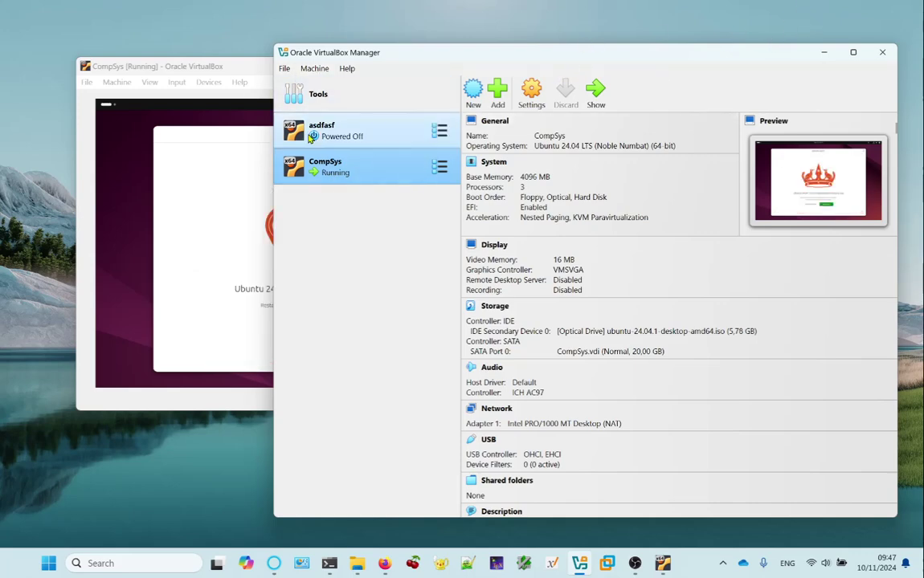
{"action": "left_click", "coordinate": [169, 71]}
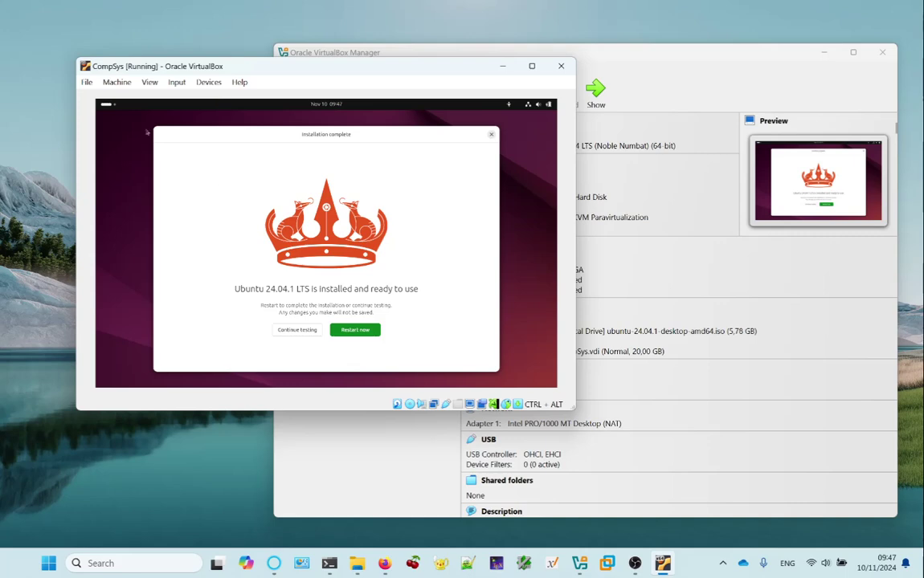
{"action": "left_click", "coordinate": [117, 84]}
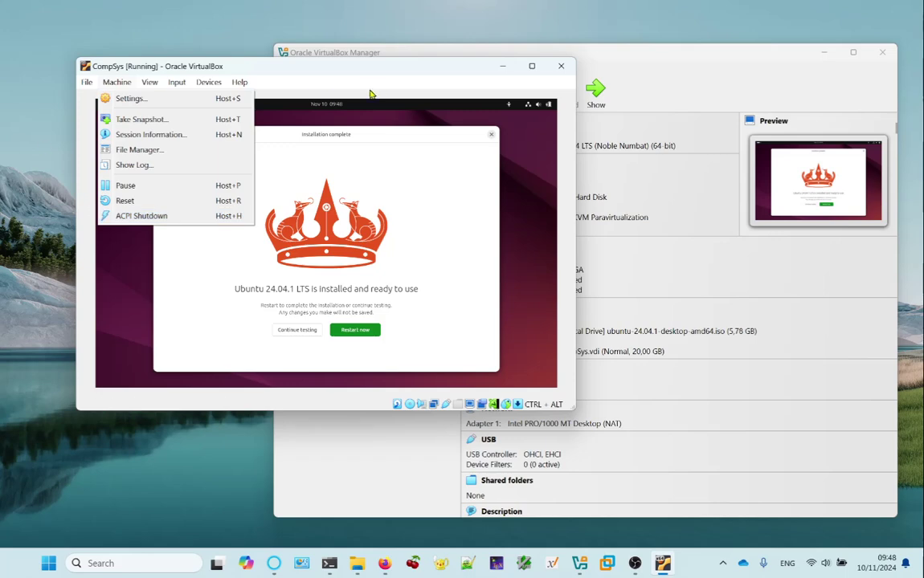
Cancel closing CompSys so it keeps running, minimize the Manager, and centre the VM window.
{"action": "left_click", "coordinate": [347, 70]}
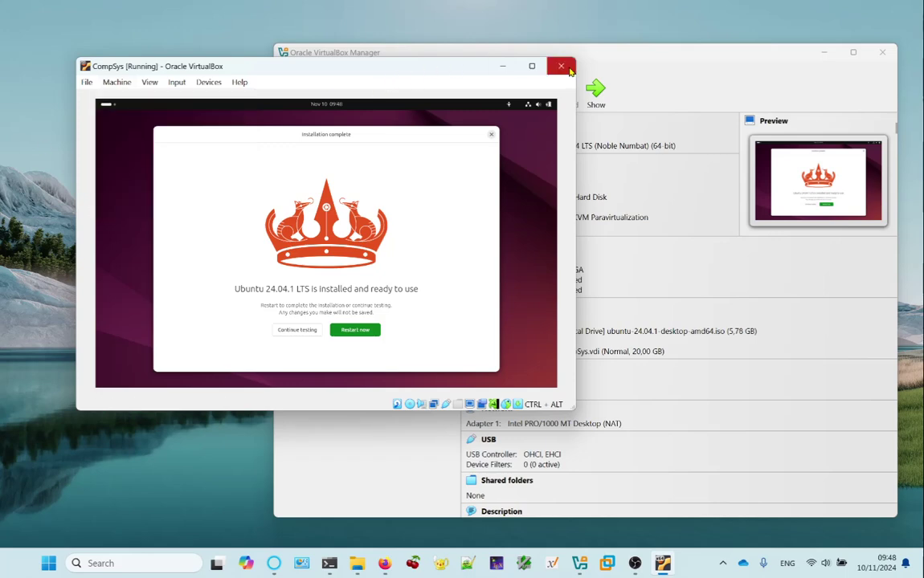
{"action": "left_click_drag", "start_coordinate": [262, 75], "coordinate": [242, 87]}
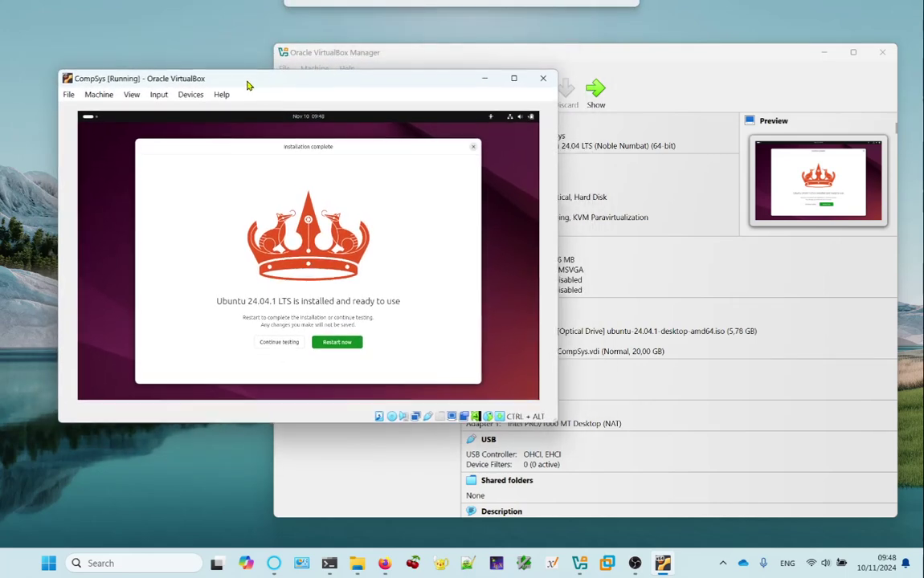
{"action": "left_click", "coordinate": [544, 80]}
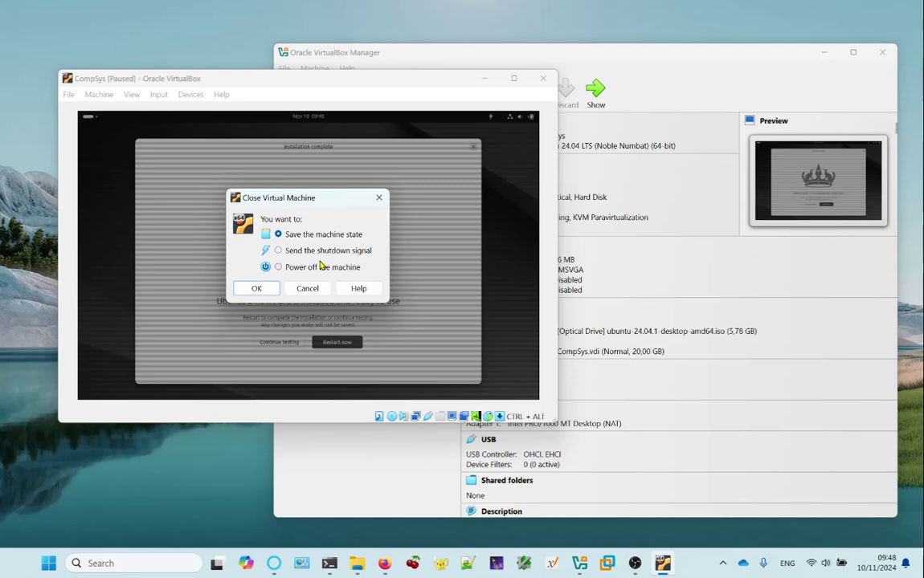
{"action": "left_click", "coordinate": [307, 289]}
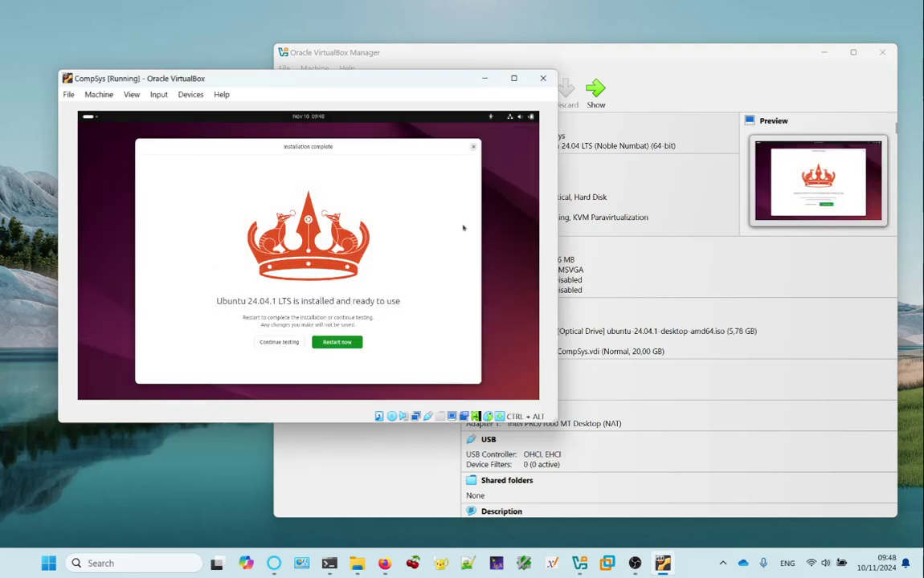
{"action": "left_click", "coordinate": [823, 53]}
{"action": "left_click_drag", "start_coordinate": [339, 88], "coordinate": [509, 82]}
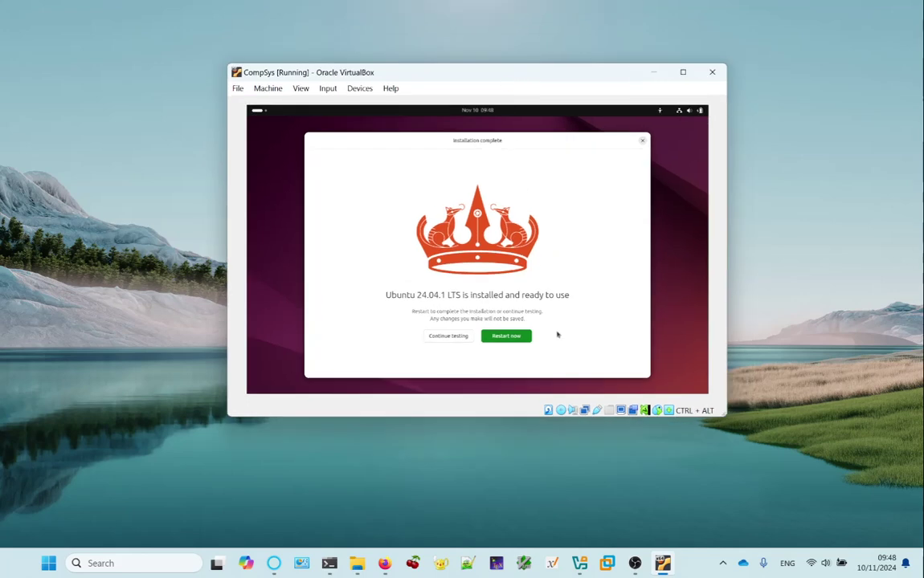
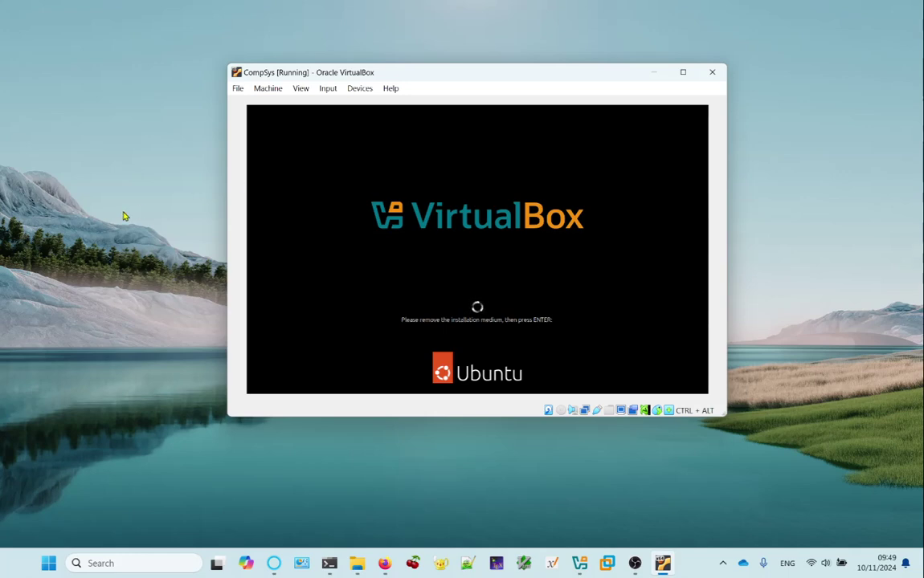
Confirm the install medium is removed so CompSys reboots from CompSys.vdi to the Ubuntu login.
{"action": "mouse_move", "coordinate": [428, 68]}
{"action": "left_mouse_down"}
{"action": "mouse_move", "coordinate": [449, 78]}
{"action": "mouse_move", "coordinate": [433, 79]}
{"action": "left_mouse_up"}
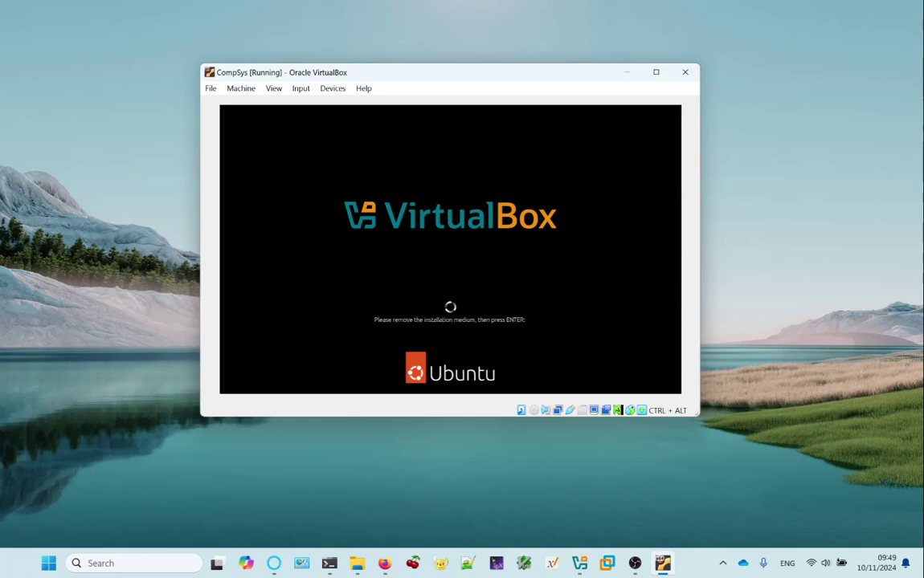
{"action": "key", "text": "Return"}
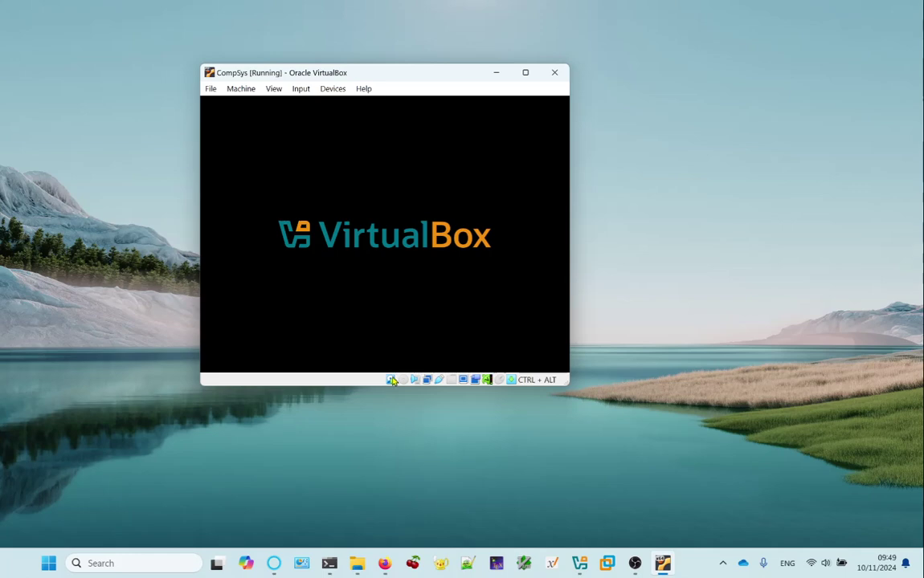
{"action": "mouse_move", "coordinate": [393, 387]}
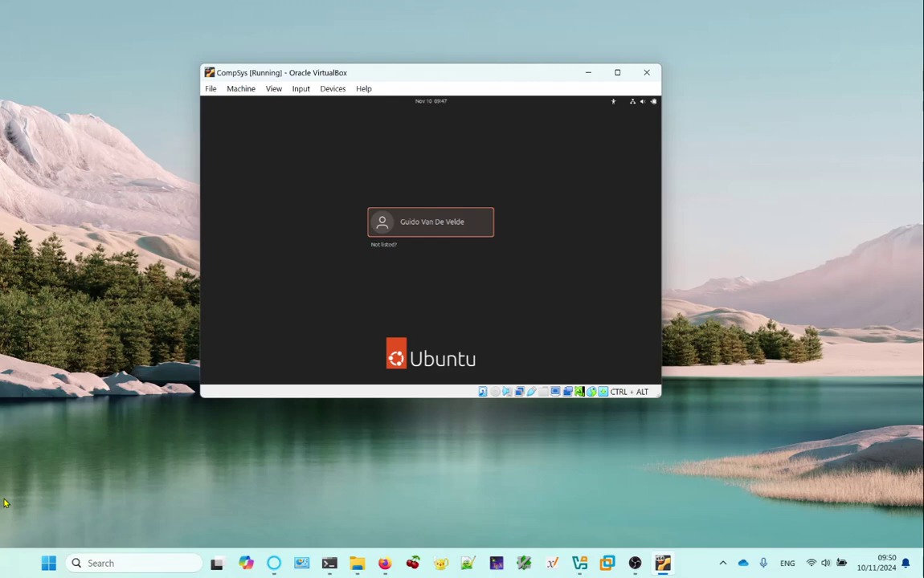
Sign in to the Ubuntu guest by selecting the user account and entering its password.
{"action": "left_click", "coordinate": [444, 234]}
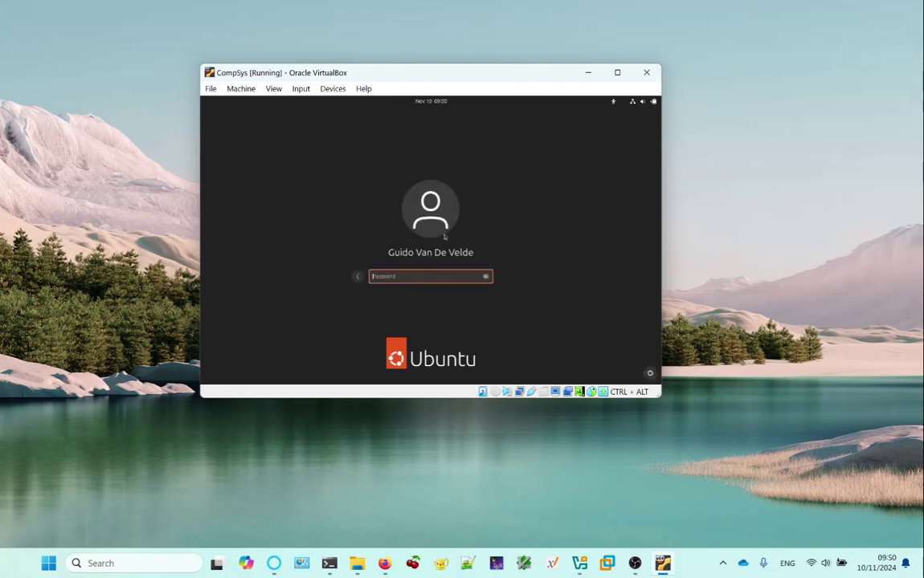
{"action": "type", "text": "•••"}
{"action": "key", "text": "Return"}
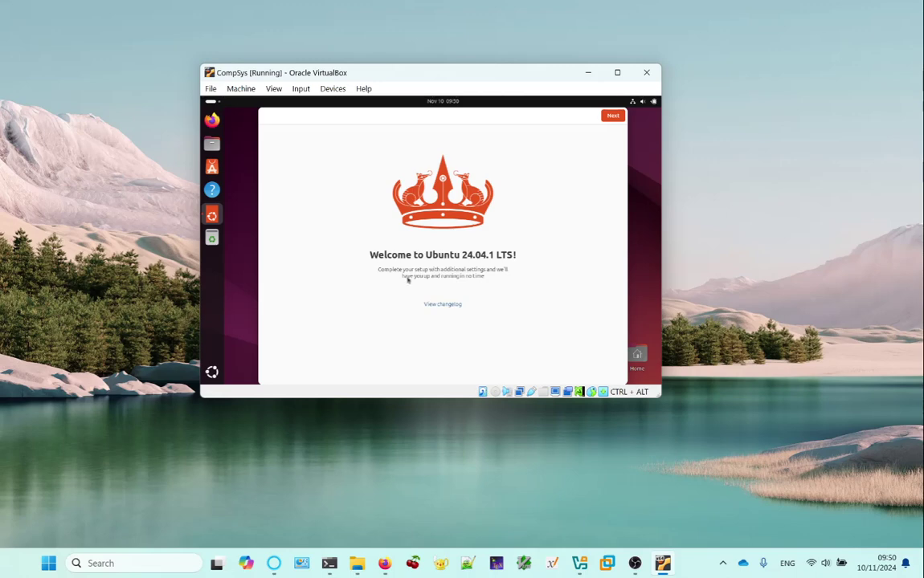
Step through the welcome wizard, skipping Ubuntu Pro and choosing 'No, don't share system data'.
{"action": "left_click", "coordinate": [612, 115]}
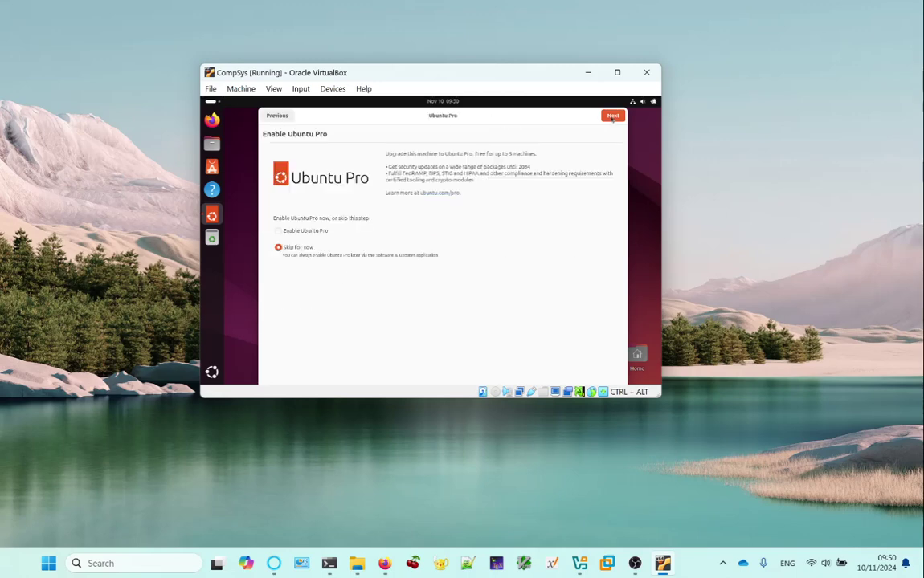
{"action": "left_click", "coordinate": [612, 116]}
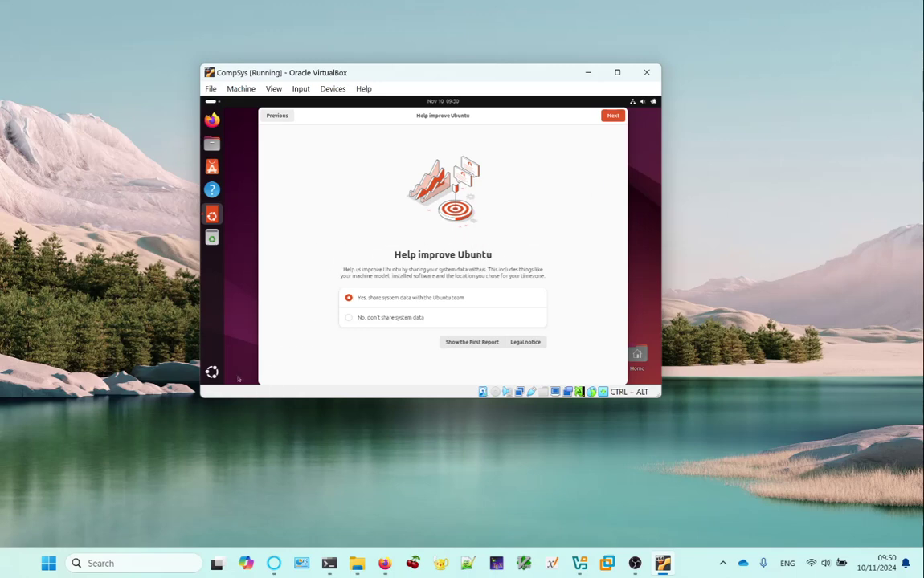
{"action": "left_click", "coordinate": [348, 318]}
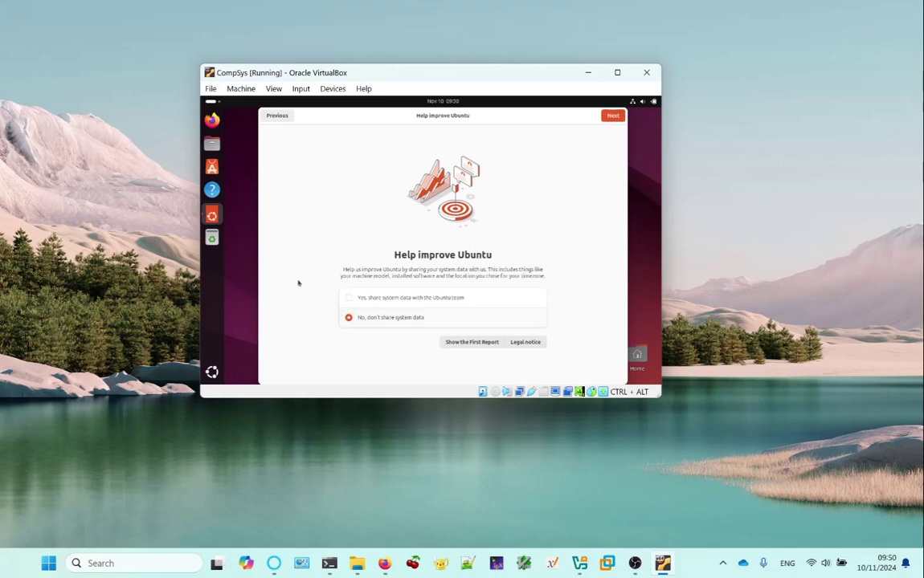
{"action": "left_click", "coordinate": [617, 120]}
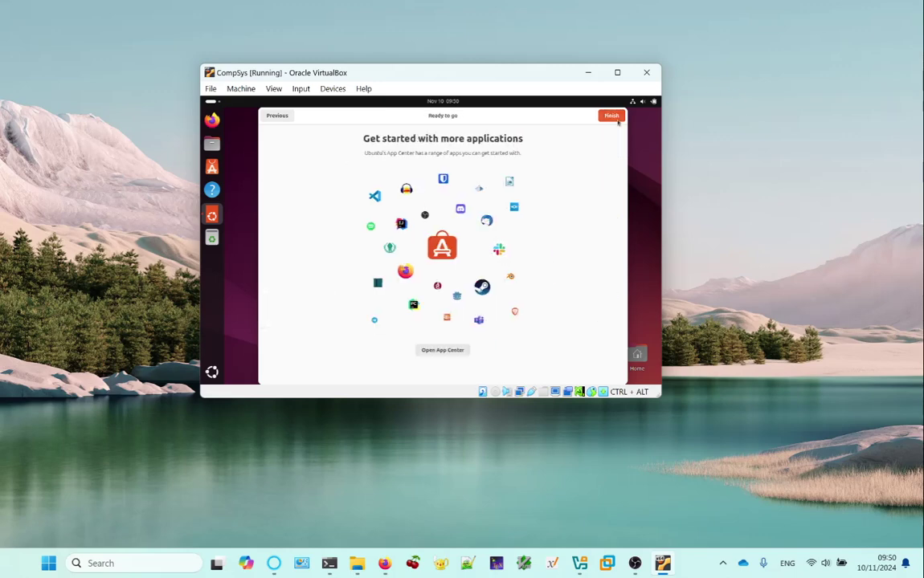
{"action": "left_click", "coordinate": [616, 118]}
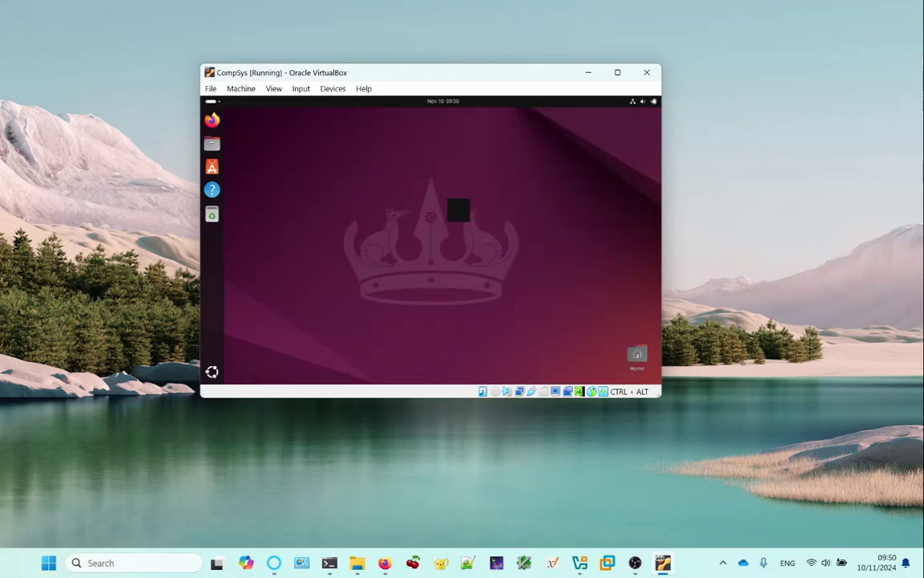
Launch the Disks app from the Utilities folder in the guest's app grid.
{"action": "right_click", "coordinate": [450, 210]}
{"action": "left_click", "coordinate": [389, 257]}
{"action": "left_click", "coordinate": [211, 372]}
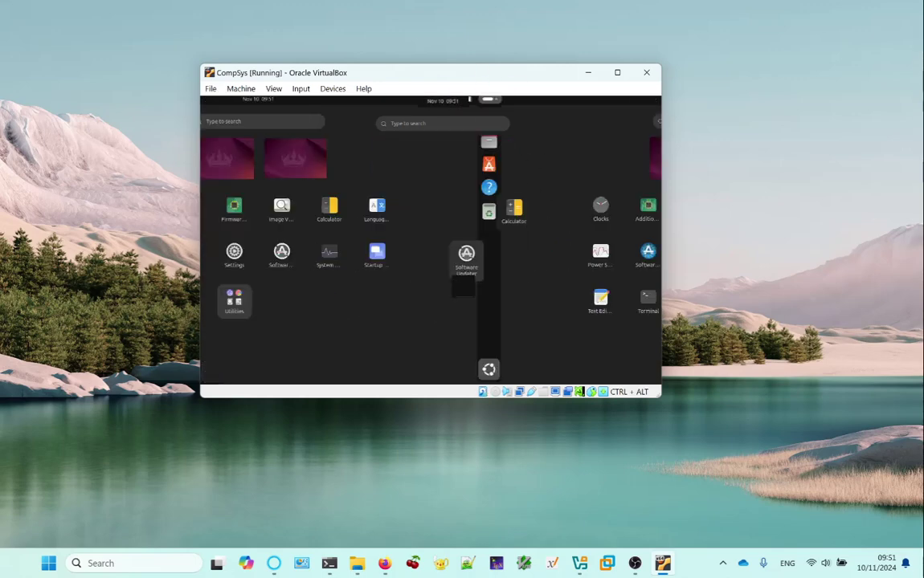
{"action": "left_click", "coordinate": [418, 304]}
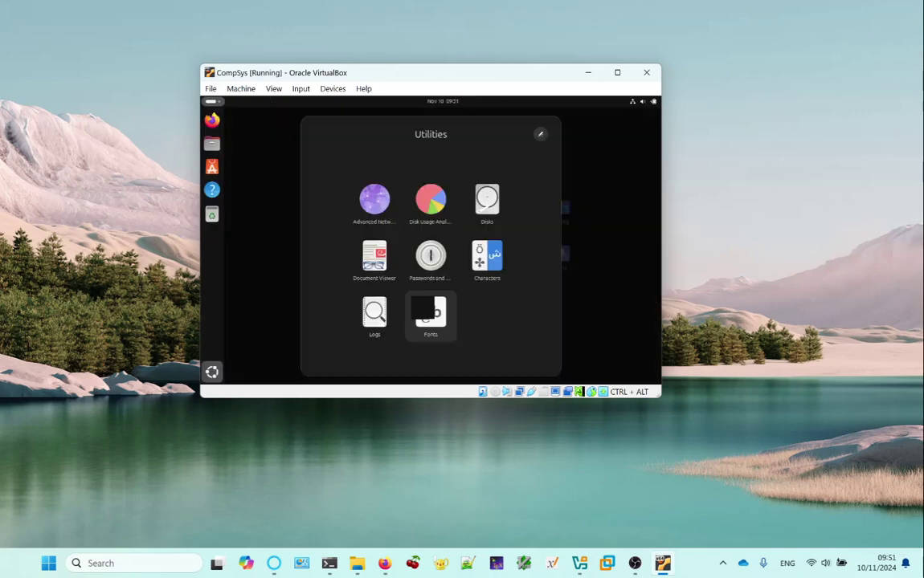
{"action": "left_click", "coordinate": [486, 201]}
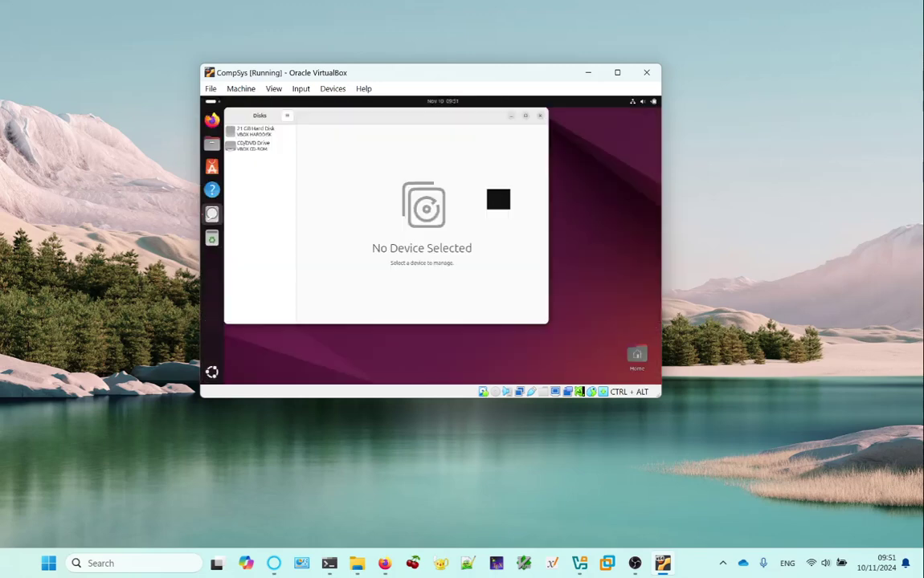
Minimize and restore the VM window, then open and close the guest's Display Settings.
{"action": "right_click", "coordinate": [624, 200]}
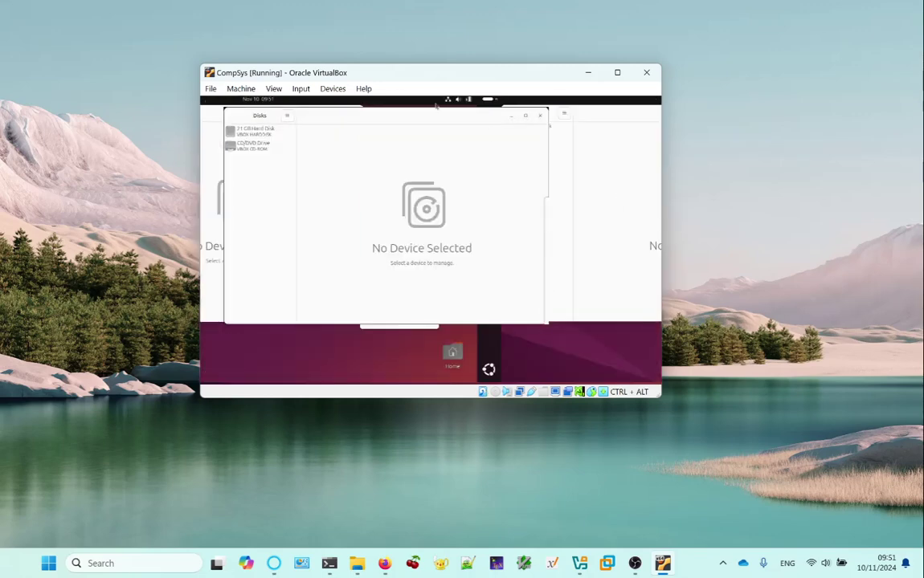
{"action": "left_click", "coordinate": [590, 74]}
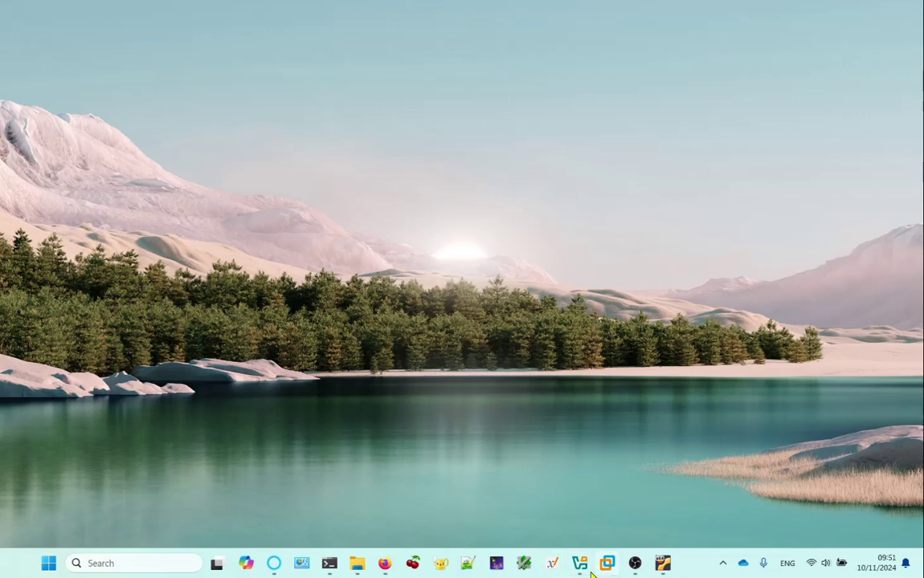
{"action": "left_click", "coordinate": [634, 564]}
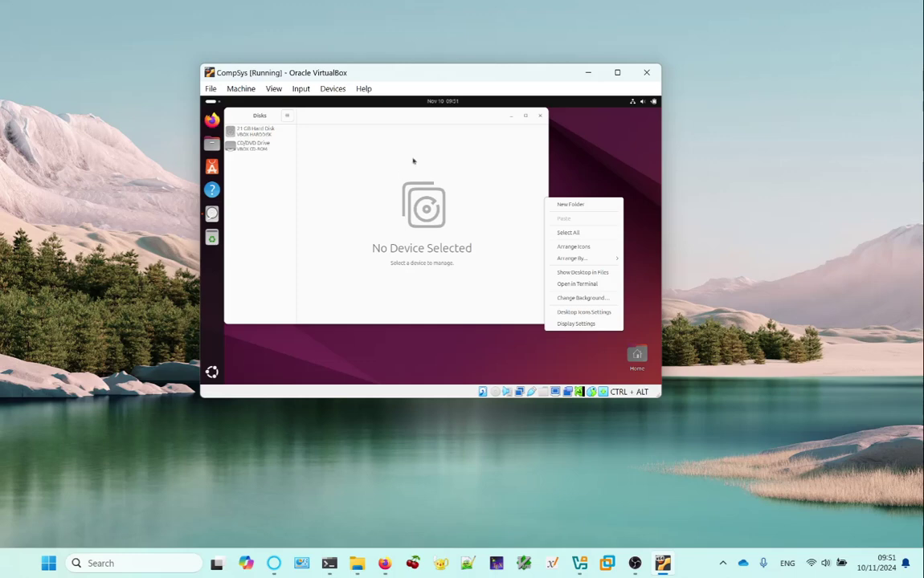
{"action": "key", "text": "super"}
{"action": "key", "text": "super"}
{"action": "left_click", "coordinate": [584, 324]}
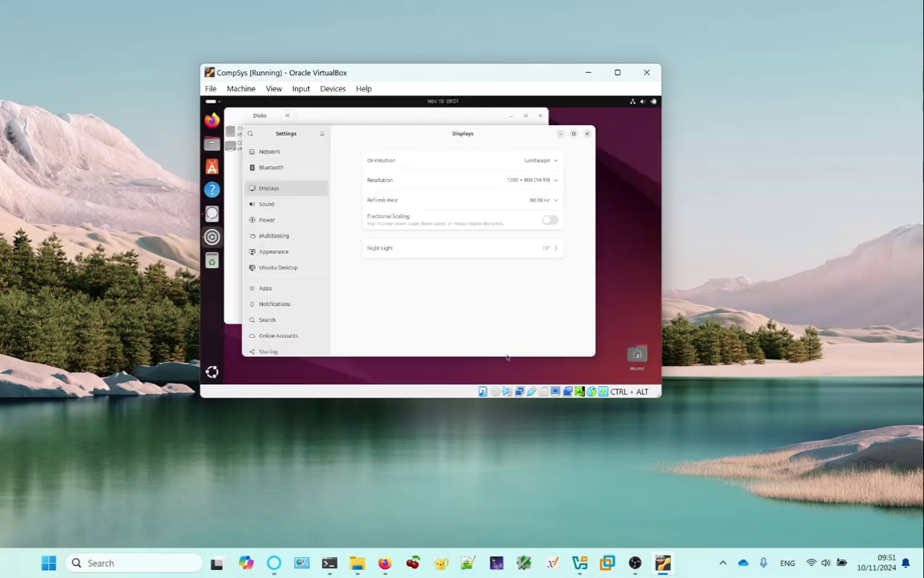
{"action": "left_click", "coordinate": [588, 135]}
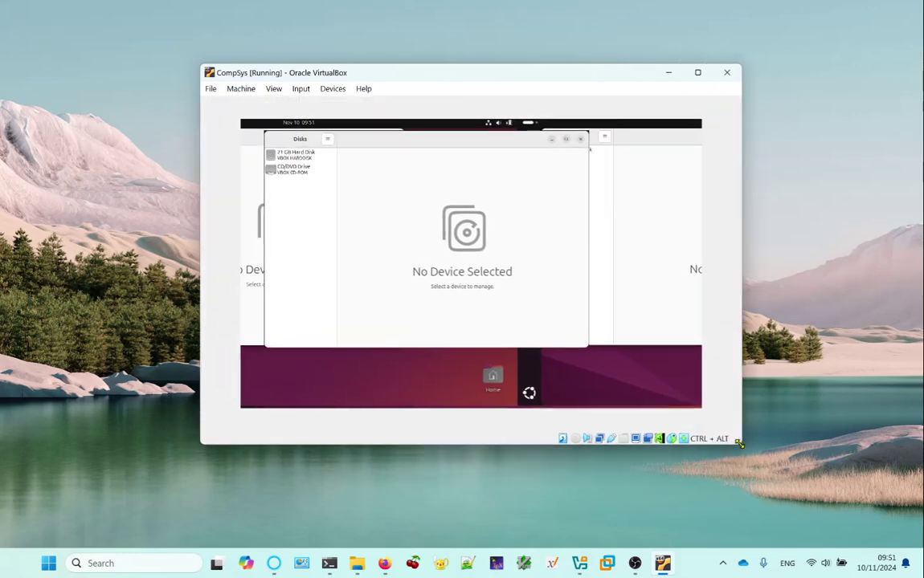
Select the 21 GB Hard Disk in Disks and inspect its ext4 root Partition 2.
{"action": "left_click_drag", "start_coordinate": [501, 78], "coordinate": [429, 61]}
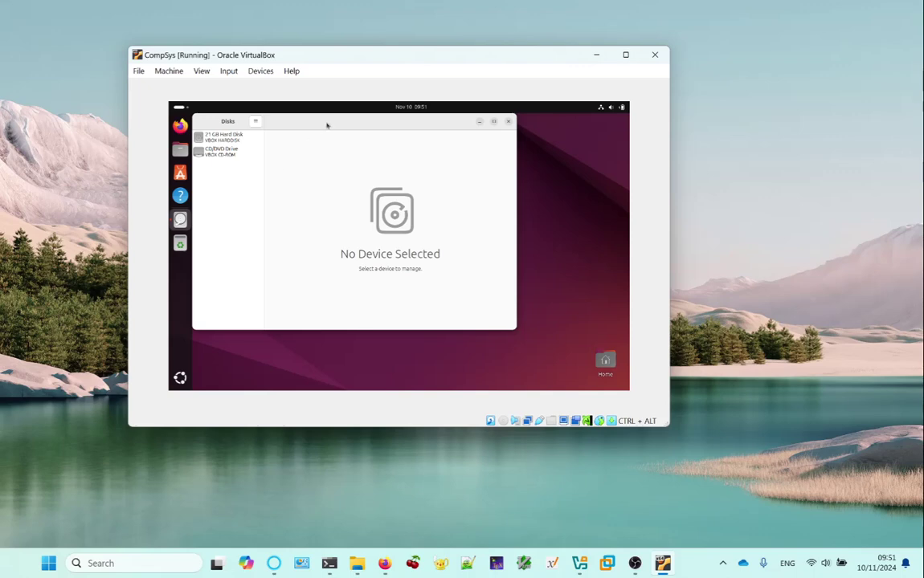
{"action": "left_click_drag", "start_coordinate": [327, 123], "coordinate": [352, 144]}
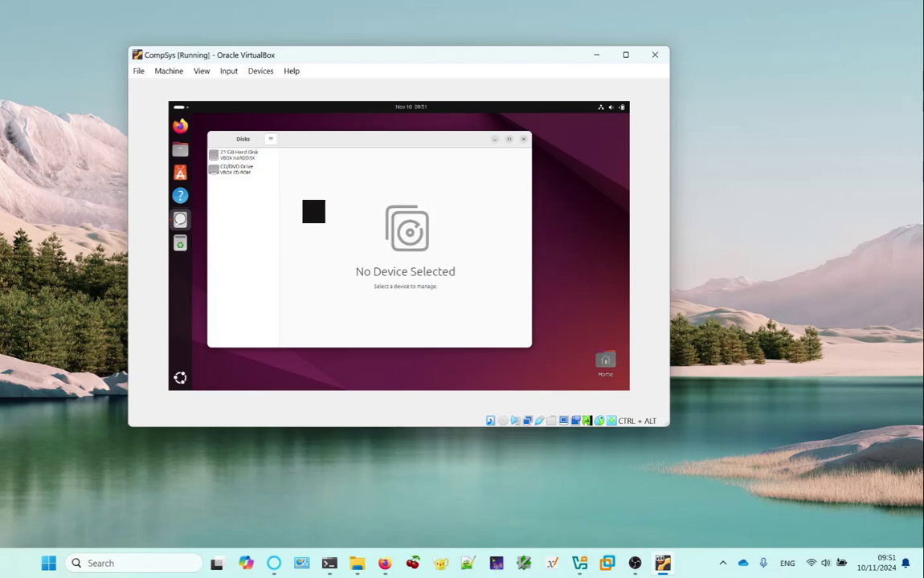
{"action": "left_click", "coordinate": [245, 155]}
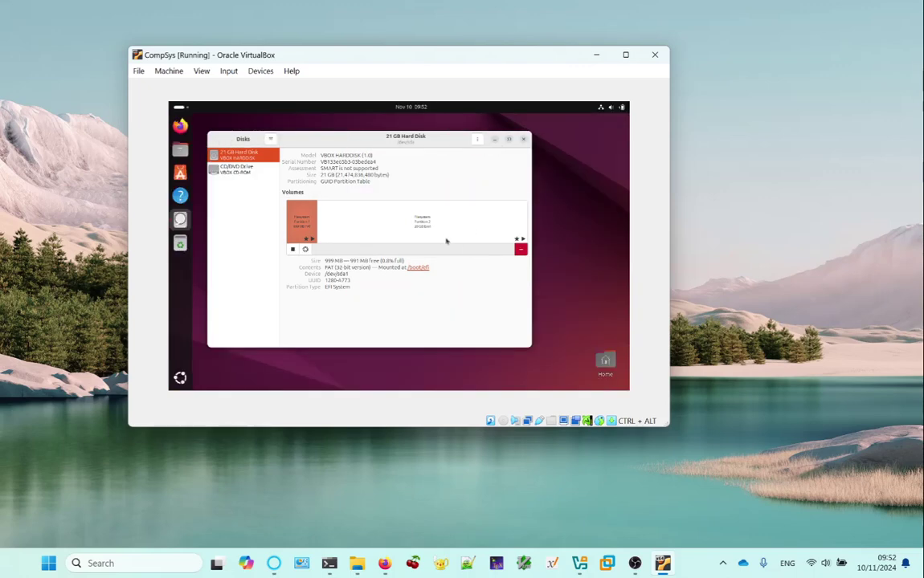
{"action": "left_click", "coordinate": [433, 219]}
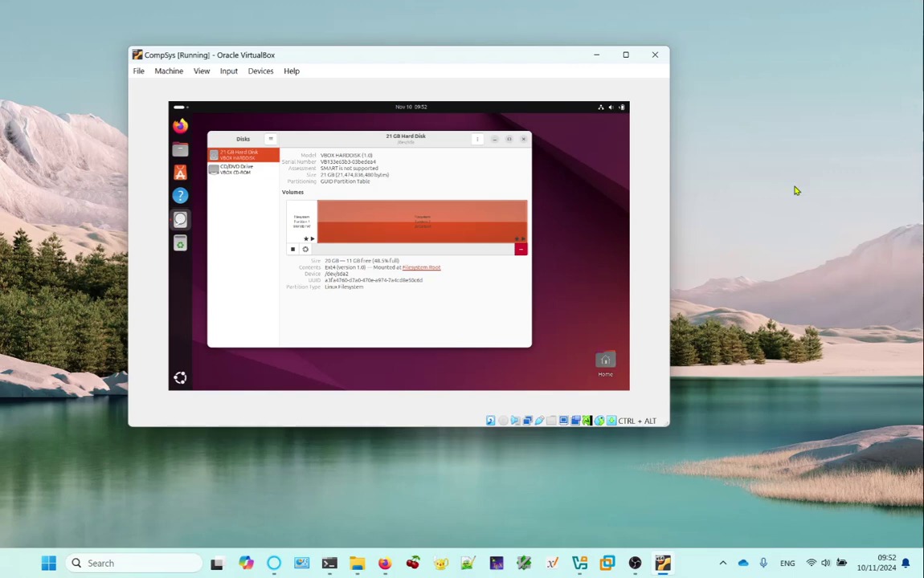
Power off the Ubuntu guest through the quick settings Power Off menu.
{"action": "left_click", "coordinate": [620, 107]}
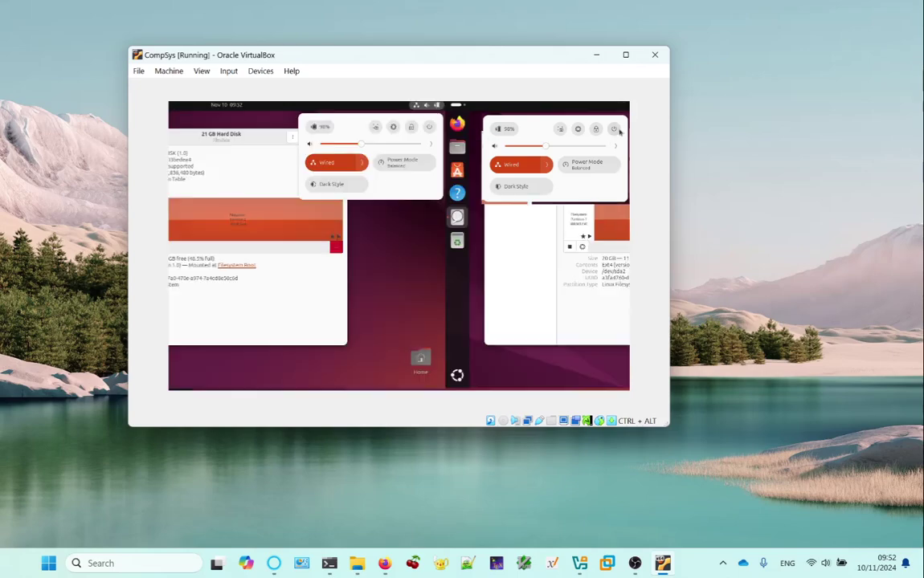
{"action": "left_click", "coordinate": [614, 128]}
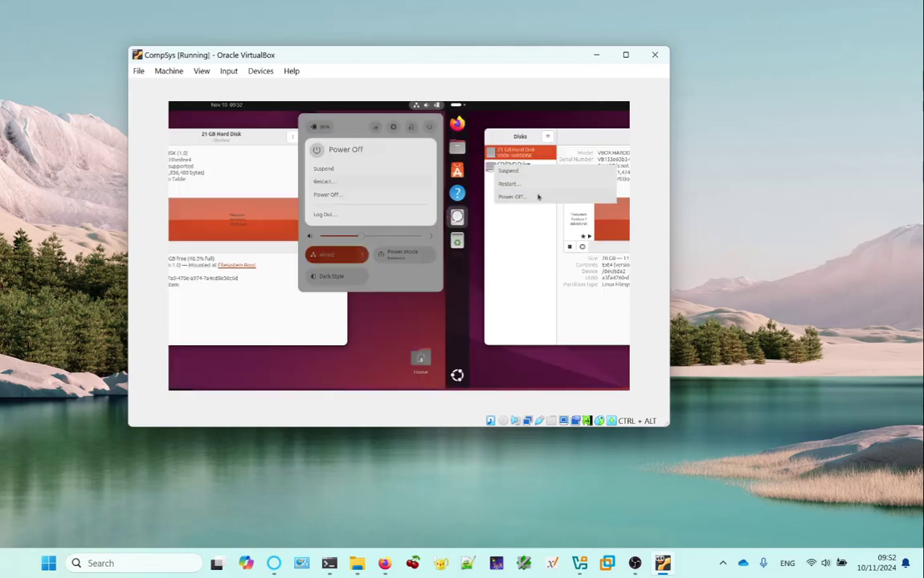
{"action": "left_click", "coordinate": [537, 196]}
{"action": "left_click", "coordinate": [438, 267]}
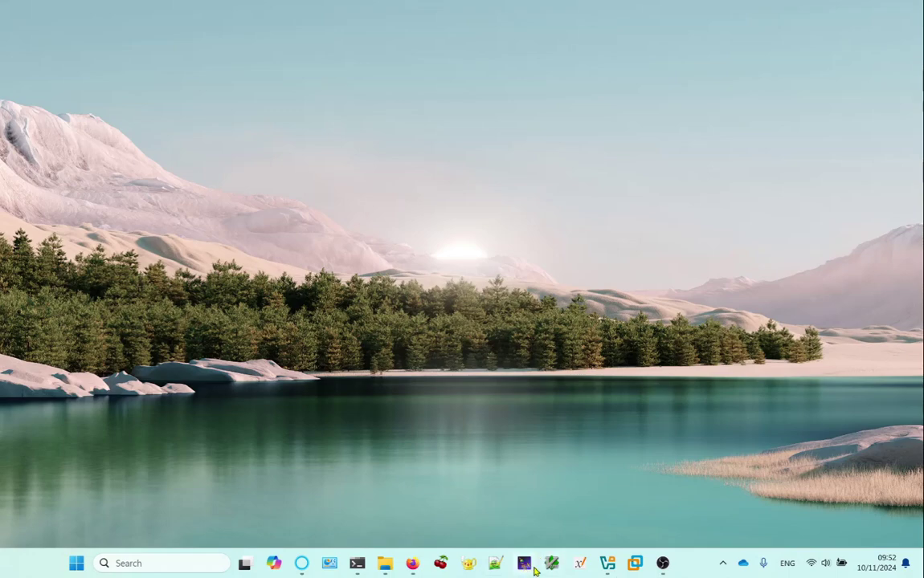
View CompSys's Storage settings without changes, then open the File > Tools list.
{"action": "left_click", "coordinate": [605, 564]}
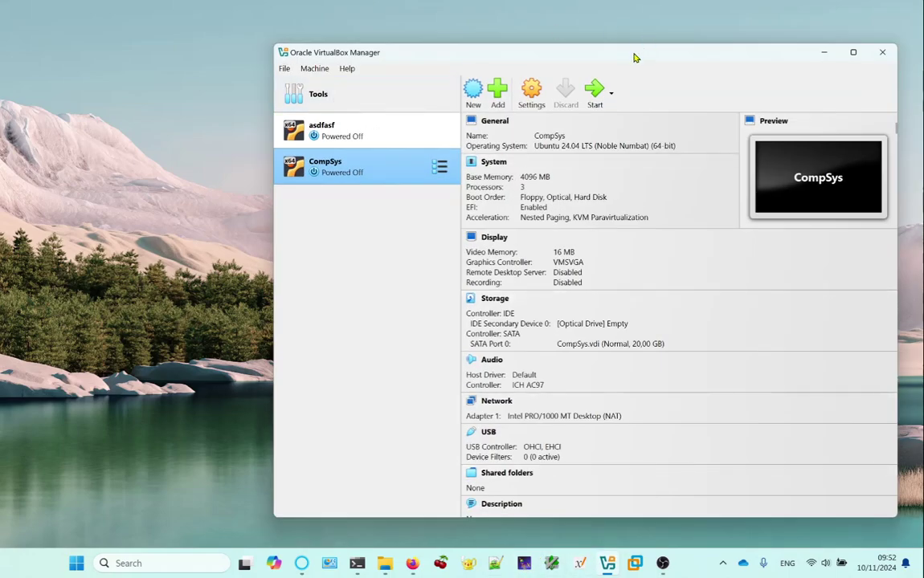
{"action": "left_click_drag", "start_coordinate": [633, 54], "coordinate": [514, 50]}
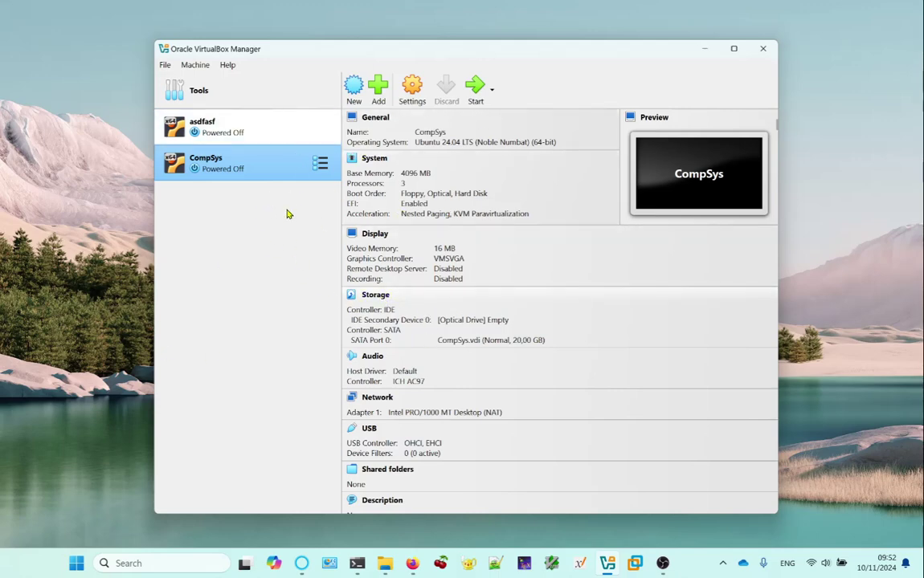
{"action": "left_click", "coordinate": [191, 68]}
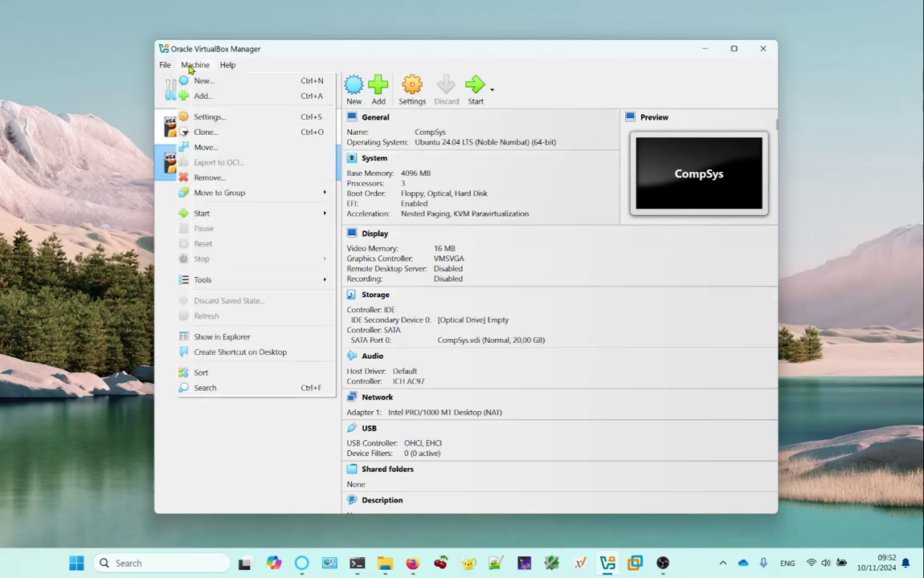
{"action": "left_click", "coordinate": [225, 119]}
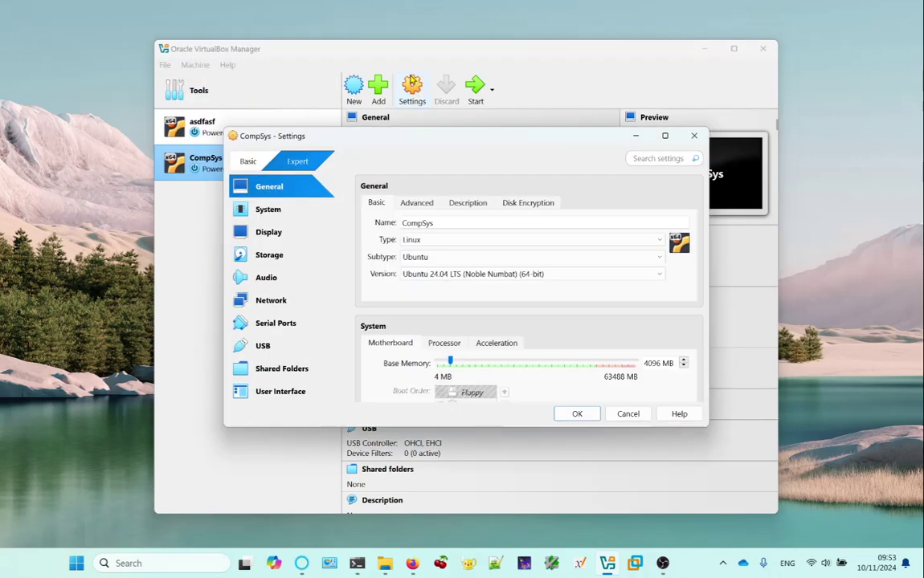
{"action": "left_click", "coordinate": [277, 256]}
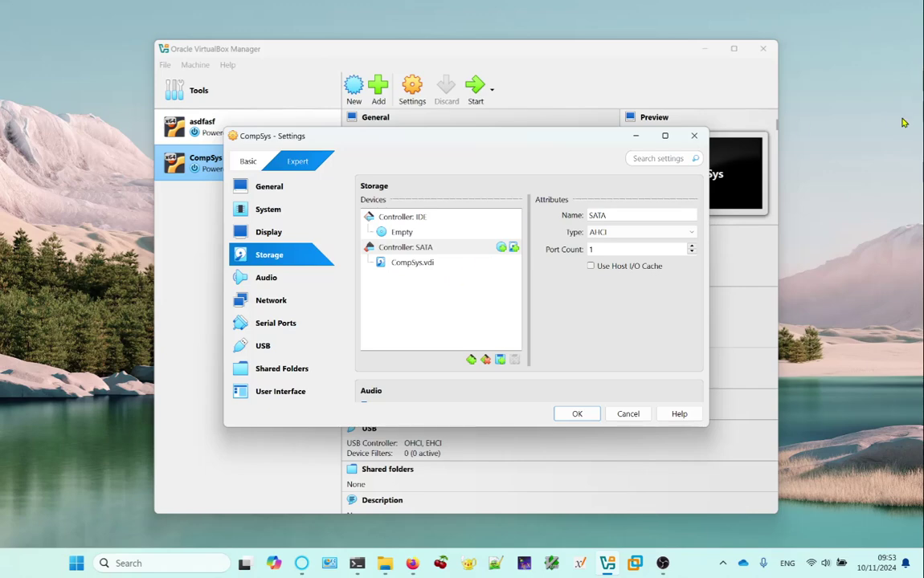
{"action": "left_click", "coordinate": [694, 137]}
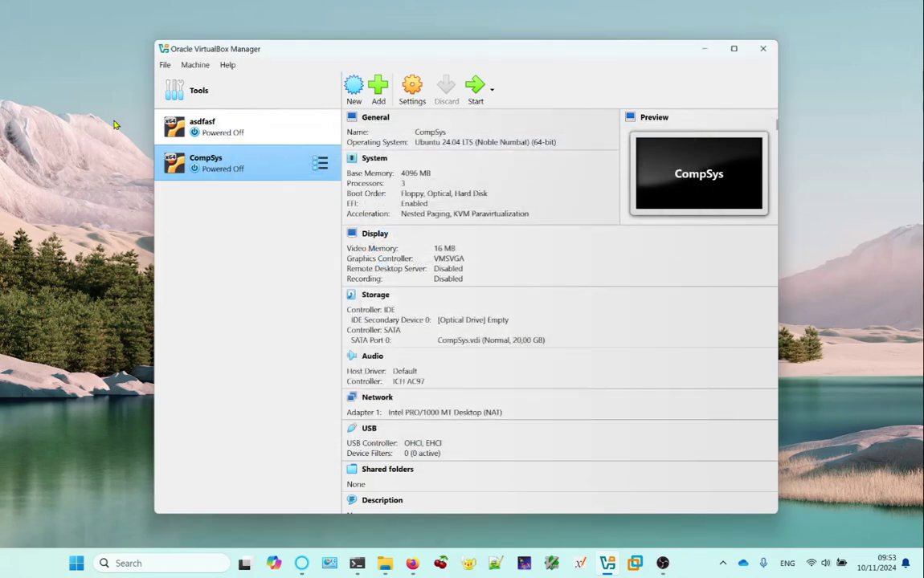
{"action": "left_click", "coordinate": [166, 66]}
{"action": "mouse_move", "coordinate": [229, 137]}
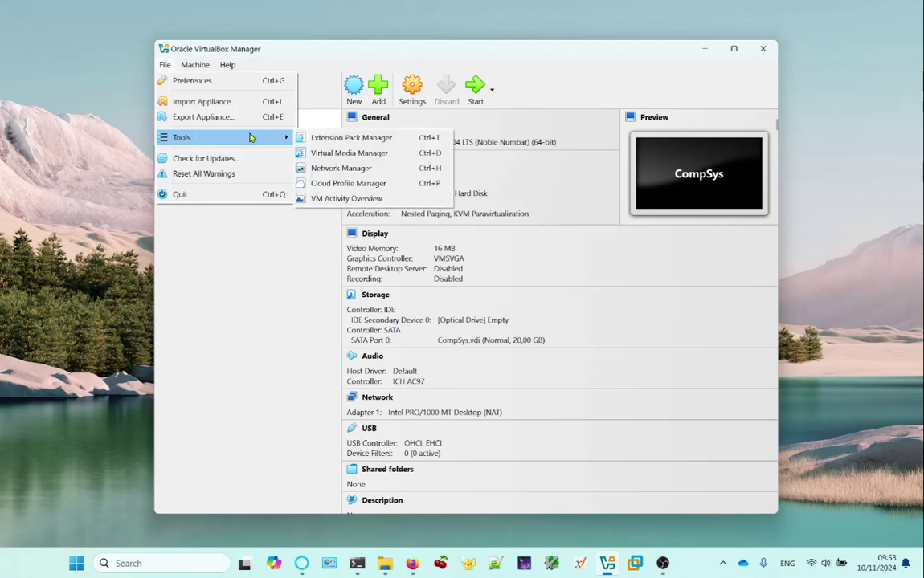
Resize CompSys.vdi from 20 GB to 35 GB in Virtual Media Manager, then start CompSys.
{"action": "left_click", "coordinate": [328, 154]}
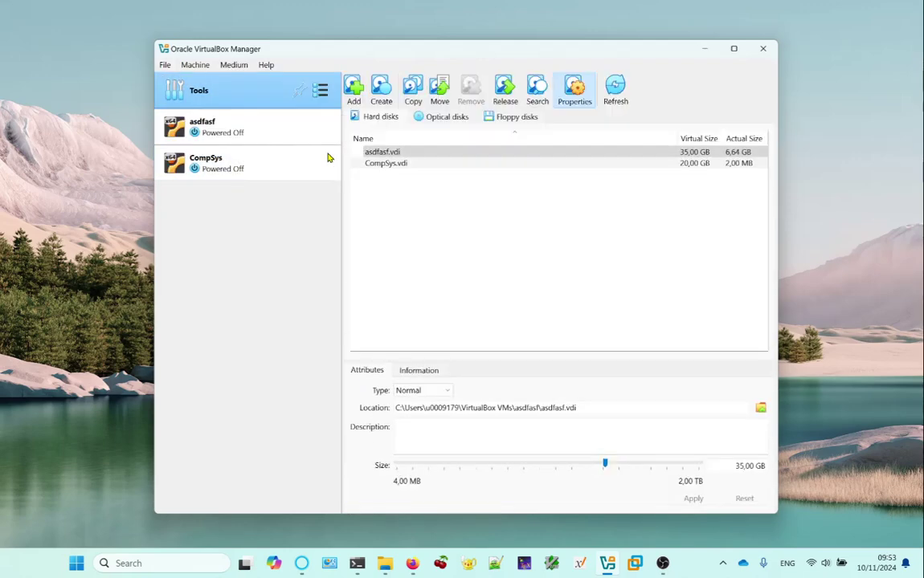
{"action": "left_click", "coordinate": [395, 165]}
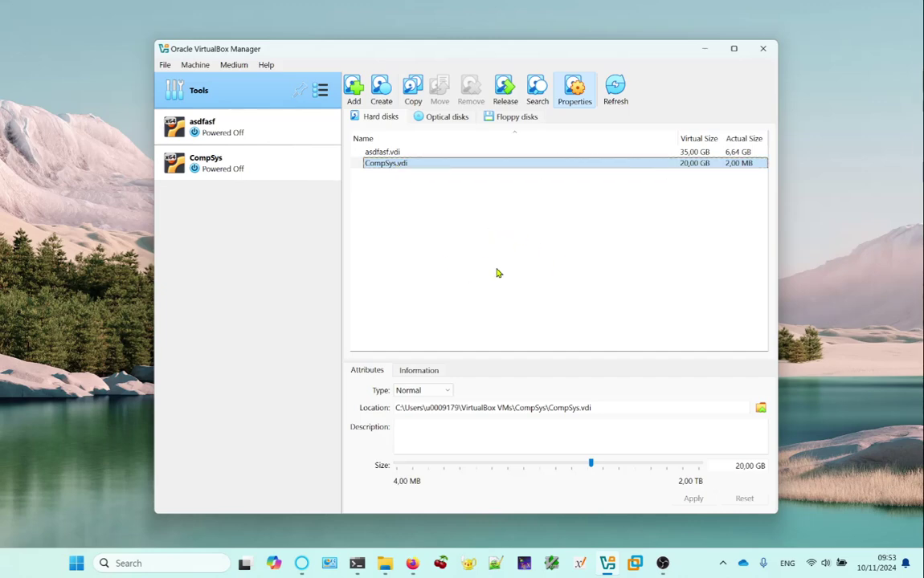
{"action": "left_click", "coordinate": [743, 466]}
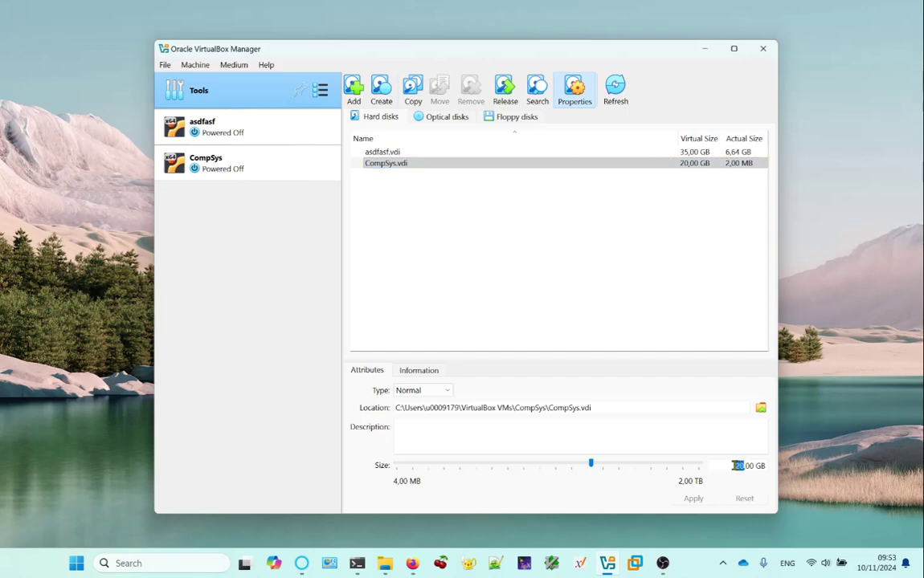
{"action": "key", "text": "BackSpace"}
{"action": "type", "text": "3"}
{"action": "key", "text": "Delete"}
{"action": "type", "text": "5"}
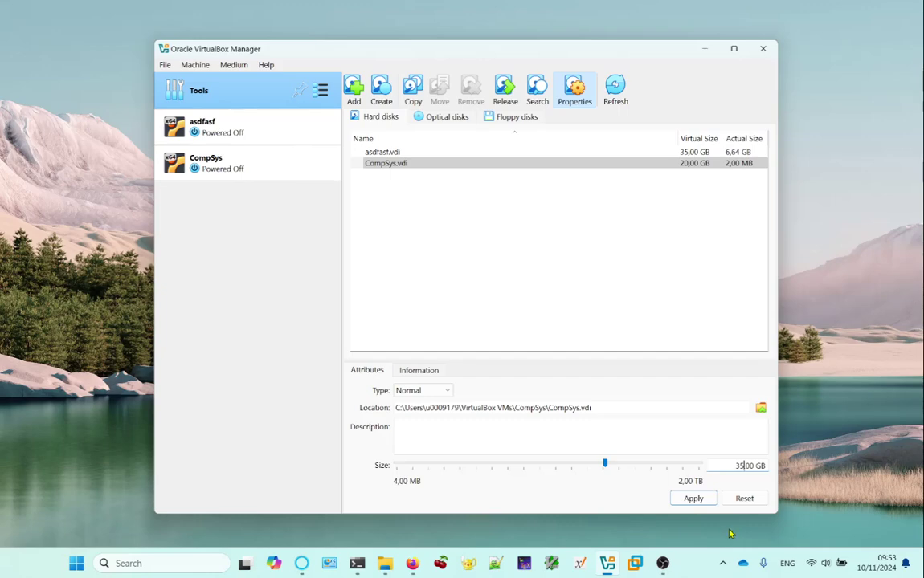
{"action": "left_click", "coordinate": [695, 501]}
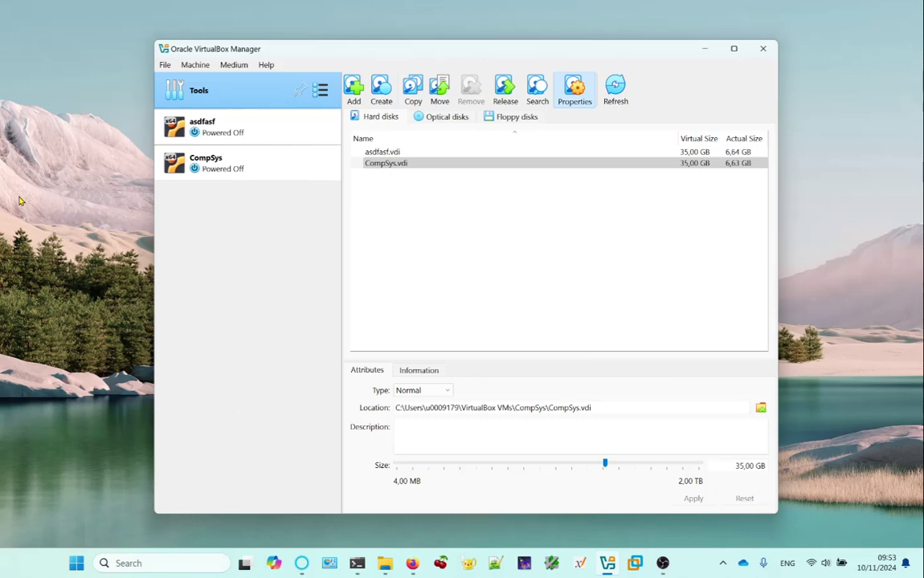
{"action": "left_click", "coordinate": [256, 169]}
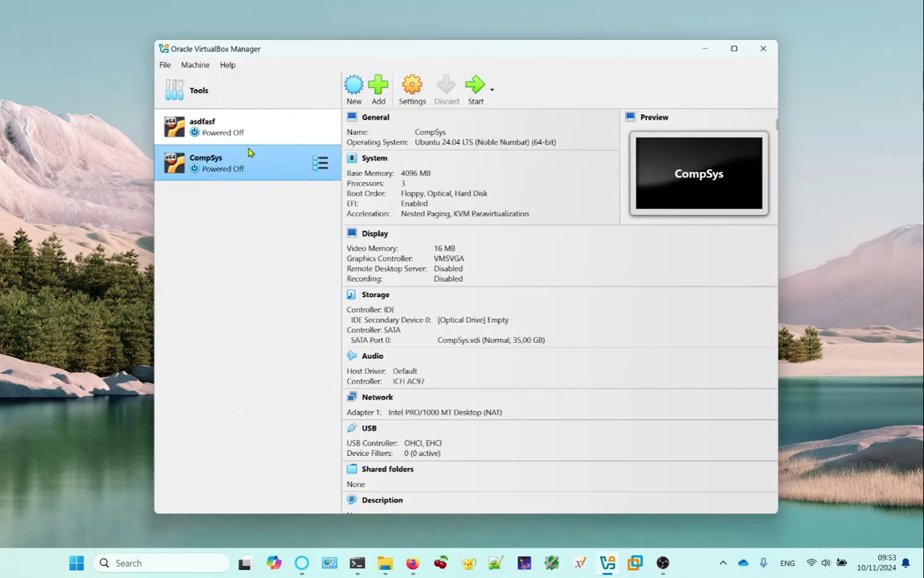
{"action": "left_click", "coordinate": [477, 90]}
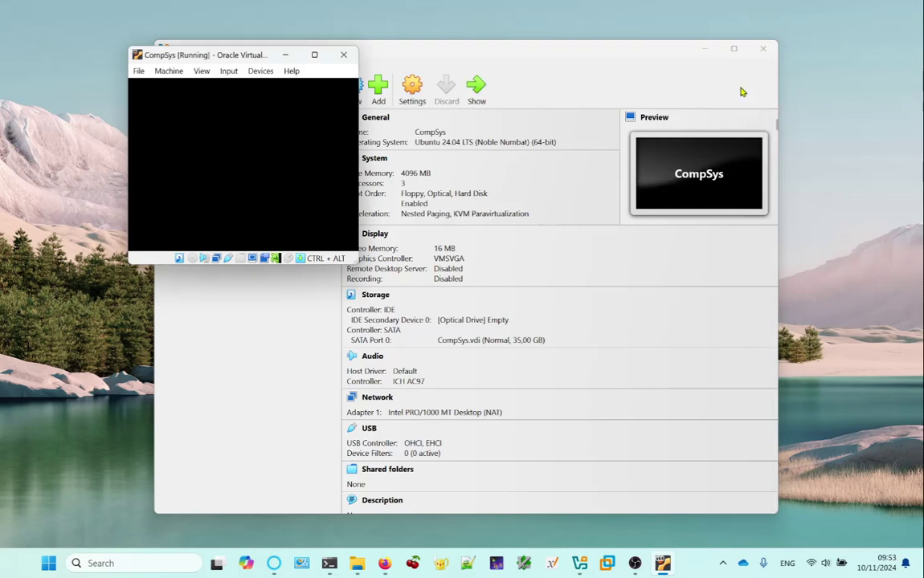
Minimize the Manager and sign in to the Ubuntu guest with the account password.
{"action": "left_click", "coordinate": [658, 47]}
{"action": "left_click", "coordinate": [705, 48]}
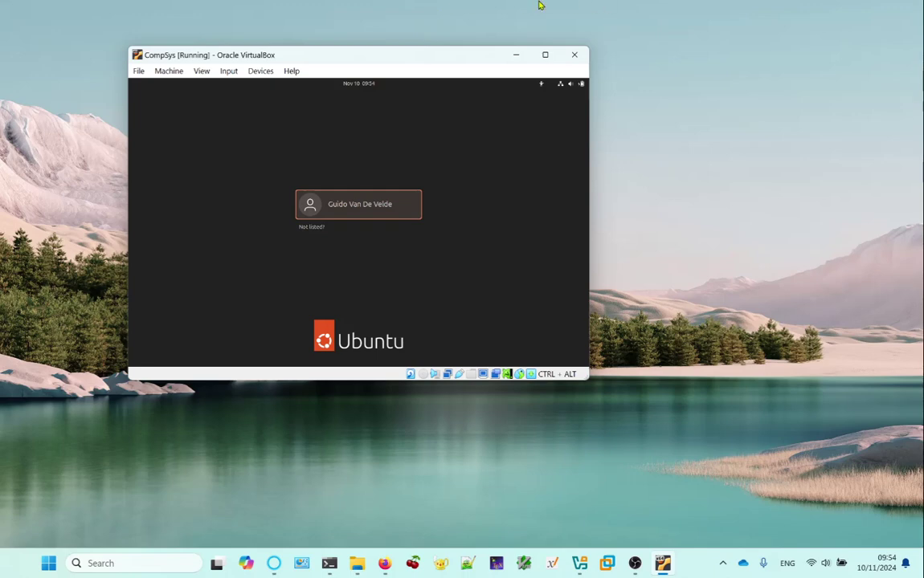
{"action": "left_click", "coordinate": [353, 211]}
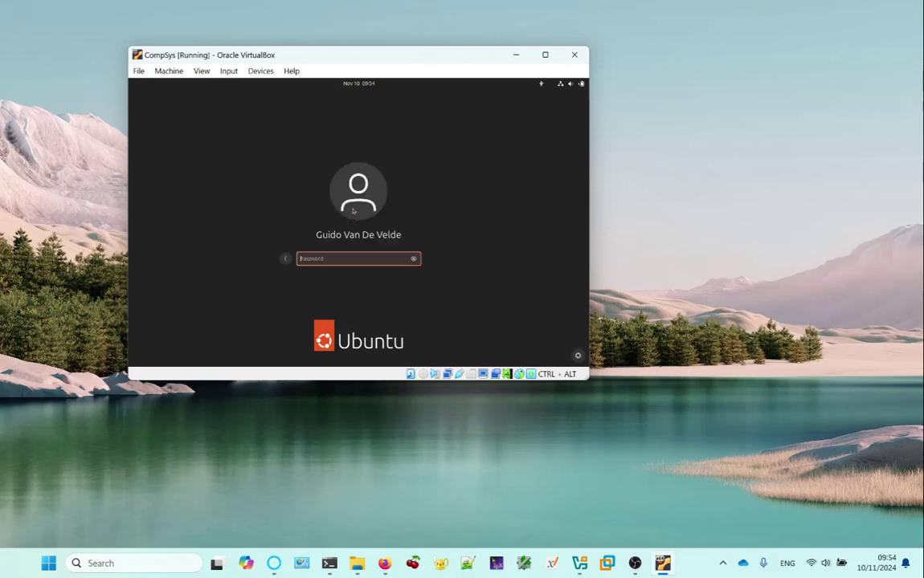
{"action": "type", "text": "•••••••••"}
{"action": "key", "text": "Return"}
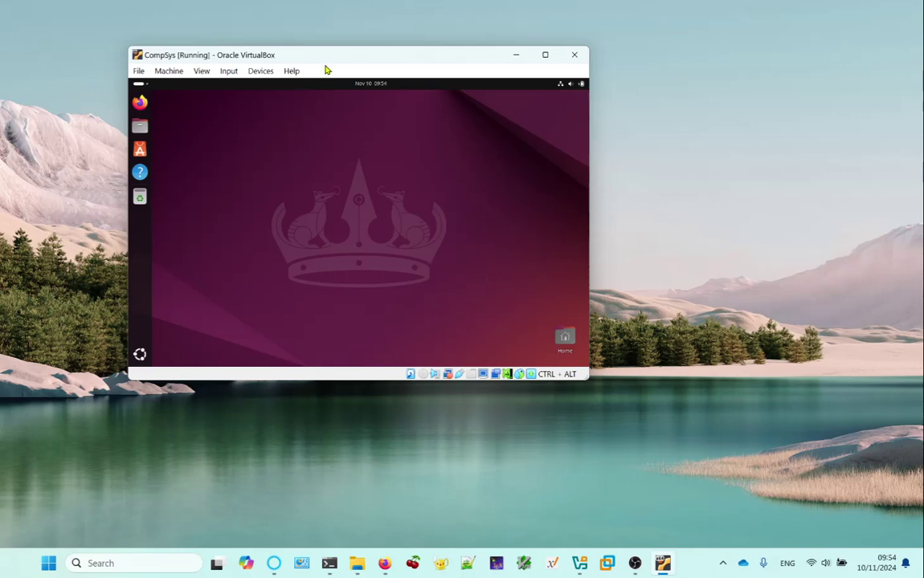
Launch Disks from Utilities, select the 38 GB Hard Disk, and widen the window to show its volumes.
{"action": "left_click_drag", "start_coordinate": [366, 62], "coordinate": [446, 75]}
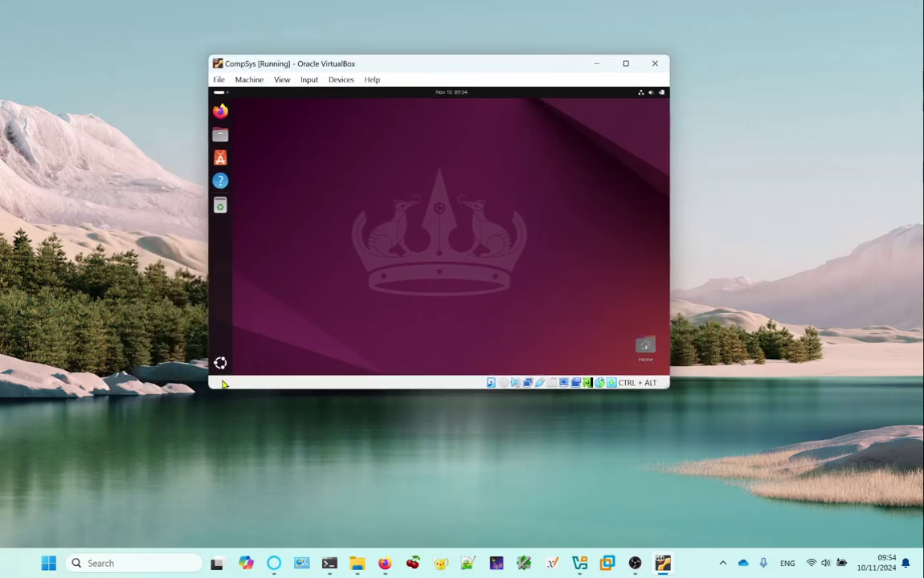
{"action": "left_click", "coordinate": [220, 363]}
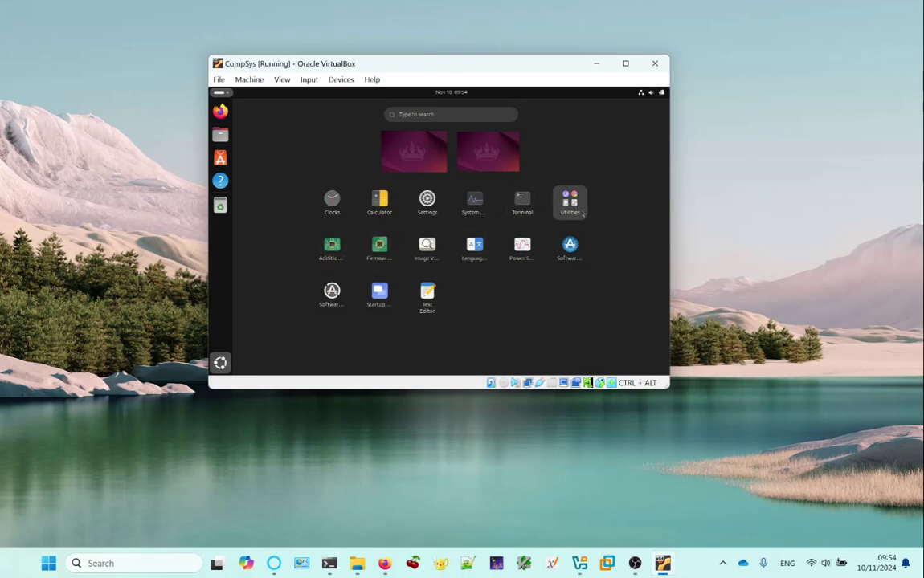
{"action": "left_click", "coordinate": [570, 202]}
{"action": "left_click", "coordinate": [484, 211]}
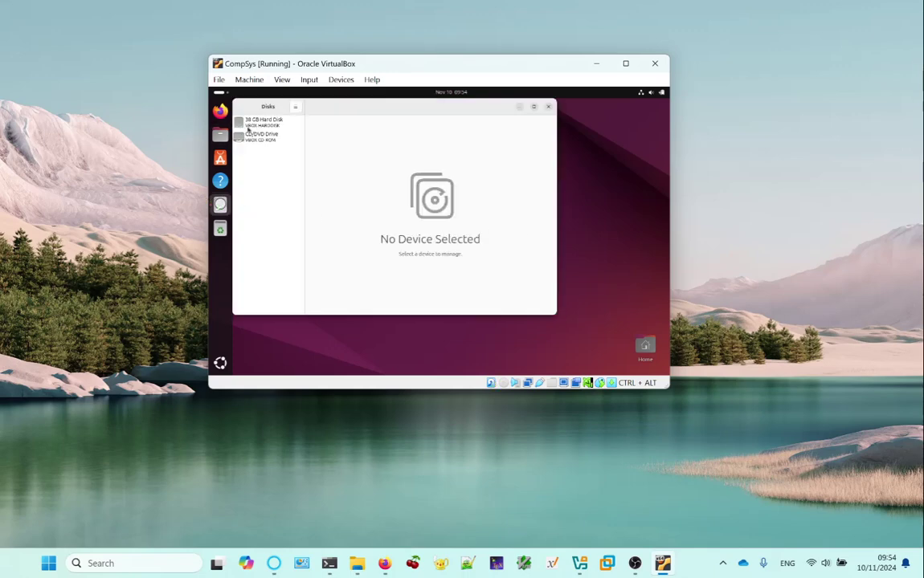
{"action": "left_click", "coordinate": [265, 121]}
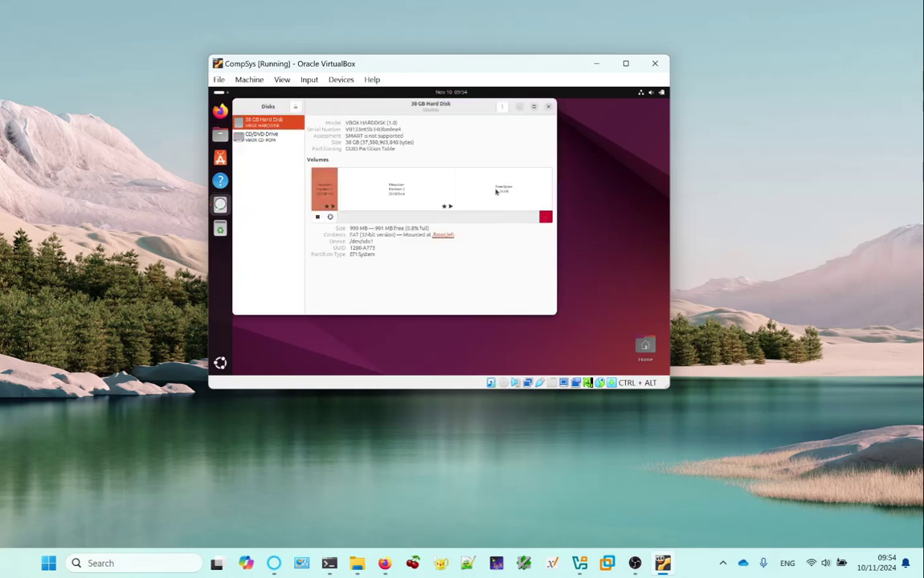
{"action": "left_click_drag", "start_coordinate": [560, 315], "coordinate": [624, 305]}
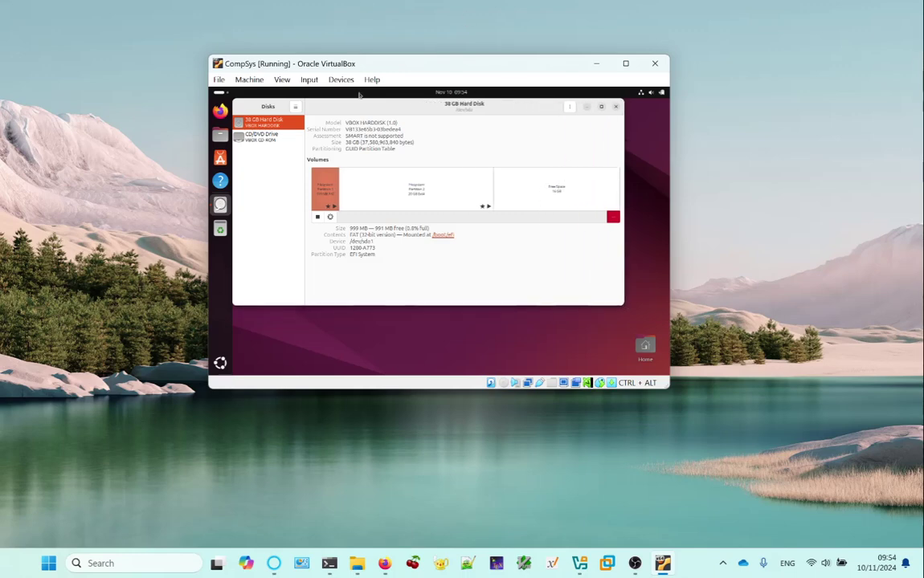
{"action": "left_click_drag", "start_coordinate": [368, 112], "coordinate": [382, 126]}
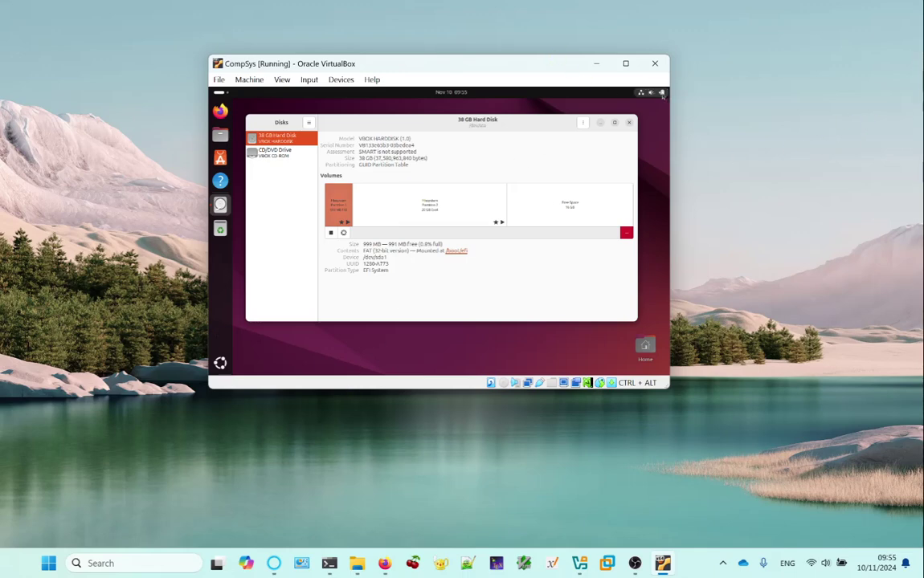
Power off the Ubuntu guest and return to VirtualBox Manager from the Windows taskbar.
{"action": "left_click", "coordinate": [662, 93]}
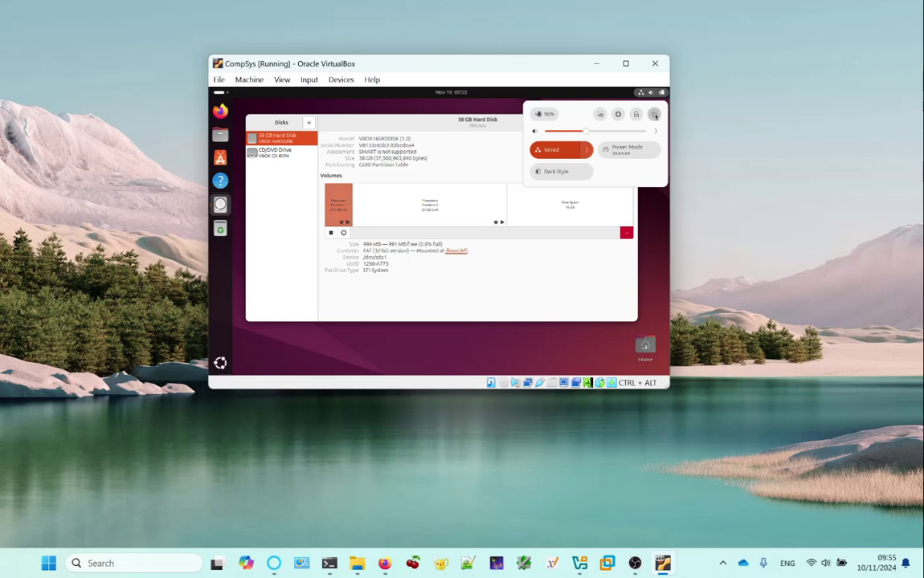
{"action": "left_click", "coordinate": [654, 114]}
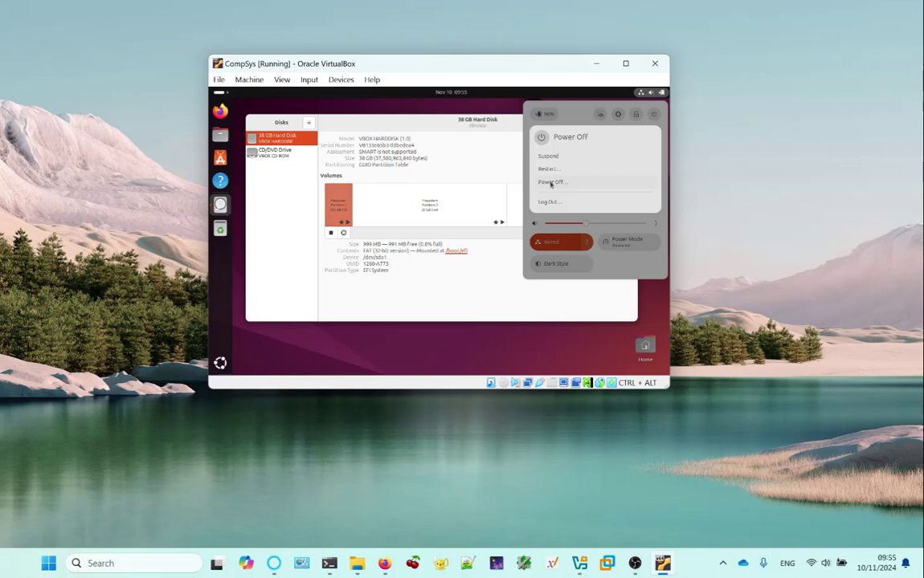
{"action": "left_click", "coordinate": [551, 183]}
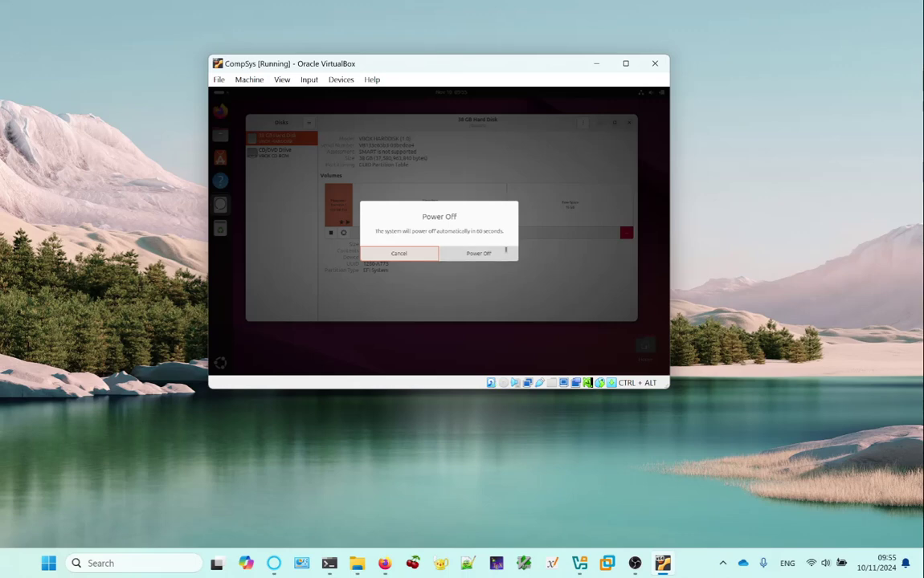
{"action": "left_click", "coordinate": [492, 256]}
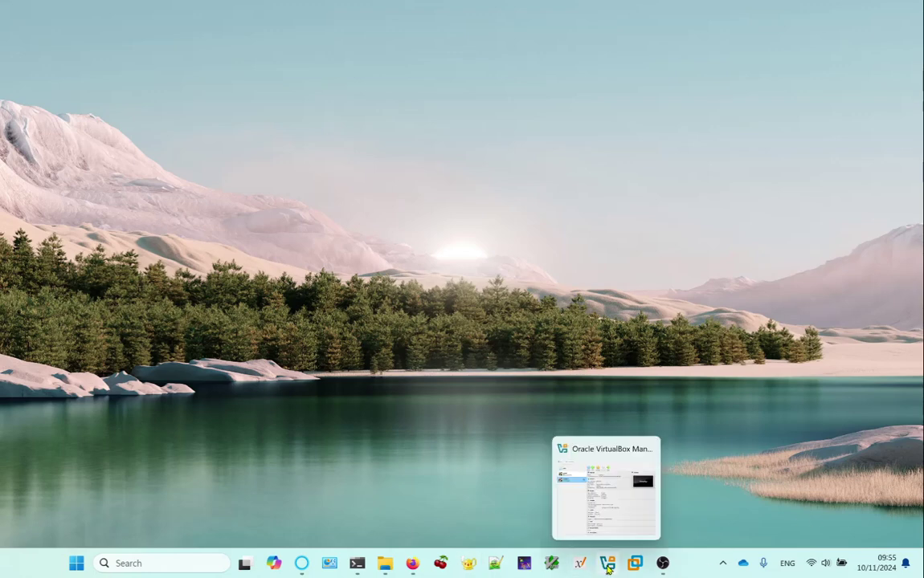
{"action": "left_click", "coordinate": [548, 514]}
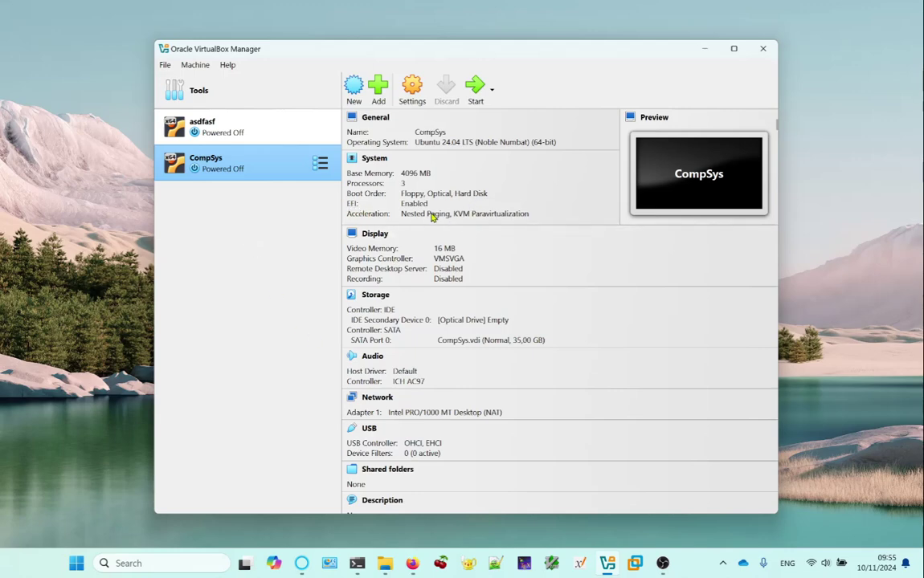
In CompSys's System settings, turn off EFI and select Optical in the boot order.
{"action": "left_click", "coordinate": [385, 163]}
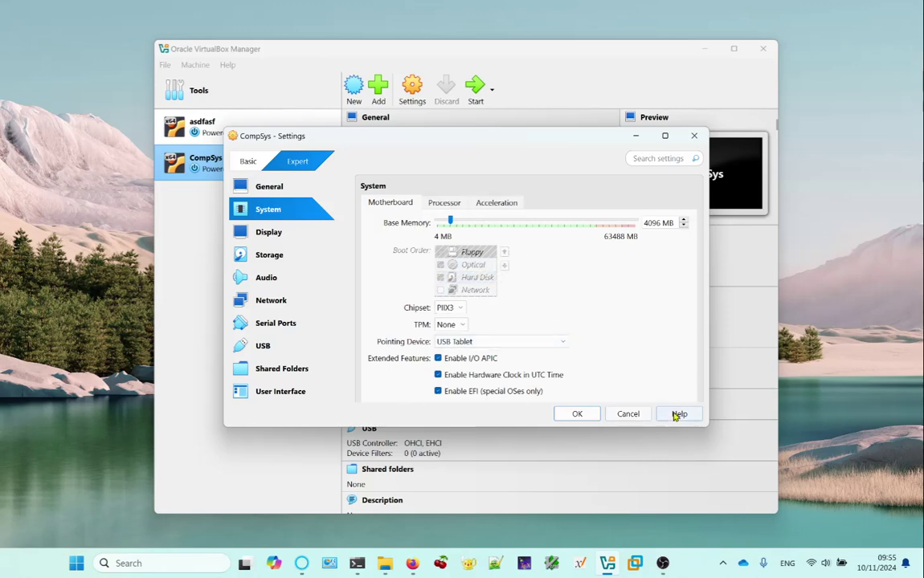
{"action": "left_click_drag", "start_coordinate": [709, 424], "coordinate": [709, 470]}
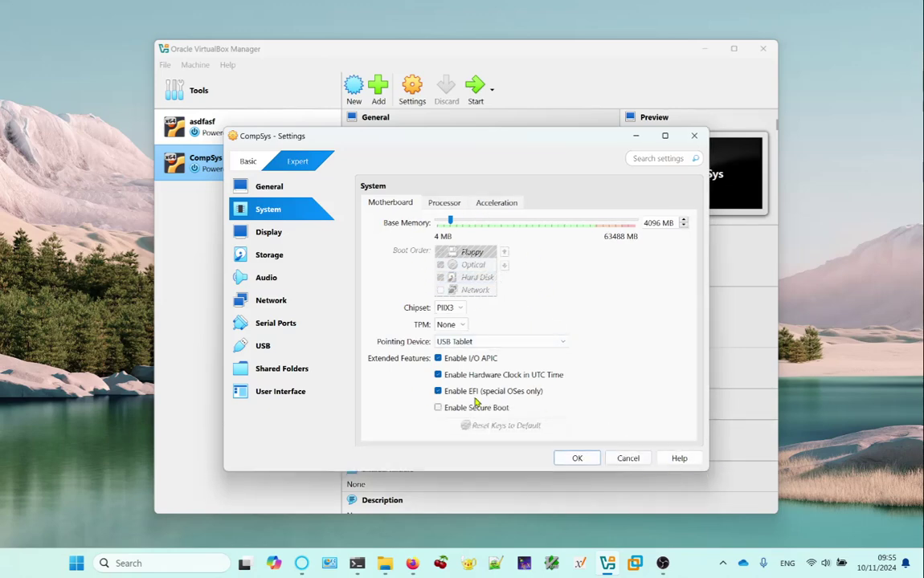
{"action": "left_click", "coordinate": [437, 392]}
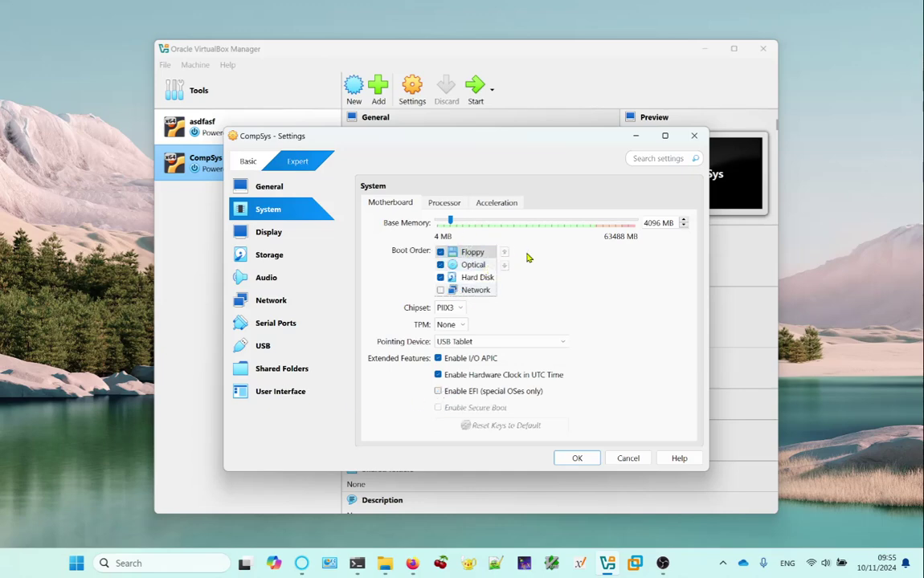
{"action": "left_click", "coordinate": [490, 265]}
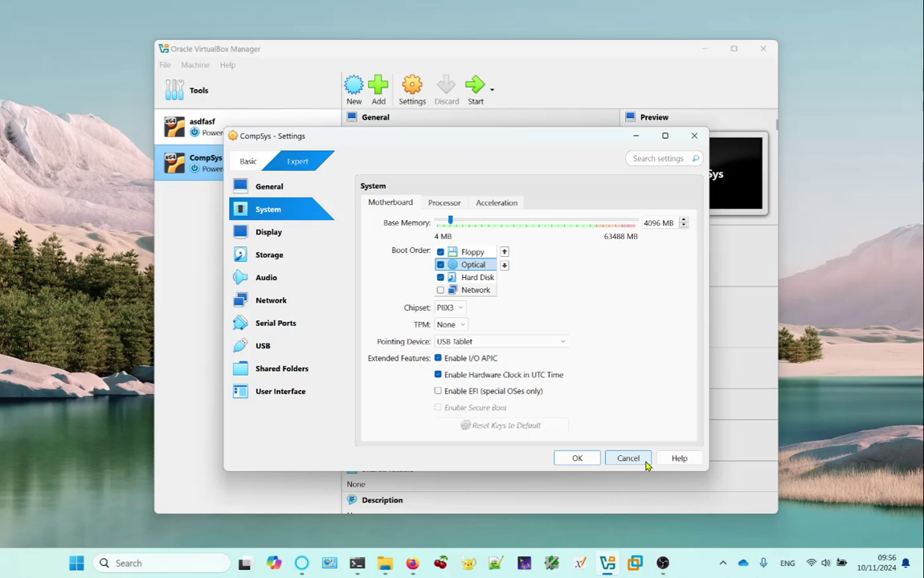
Tick Enable EFI (special OSes only) for CompSys and close its Settings dialog.
{"action": "left_click", "coordinate": [438, 392]}
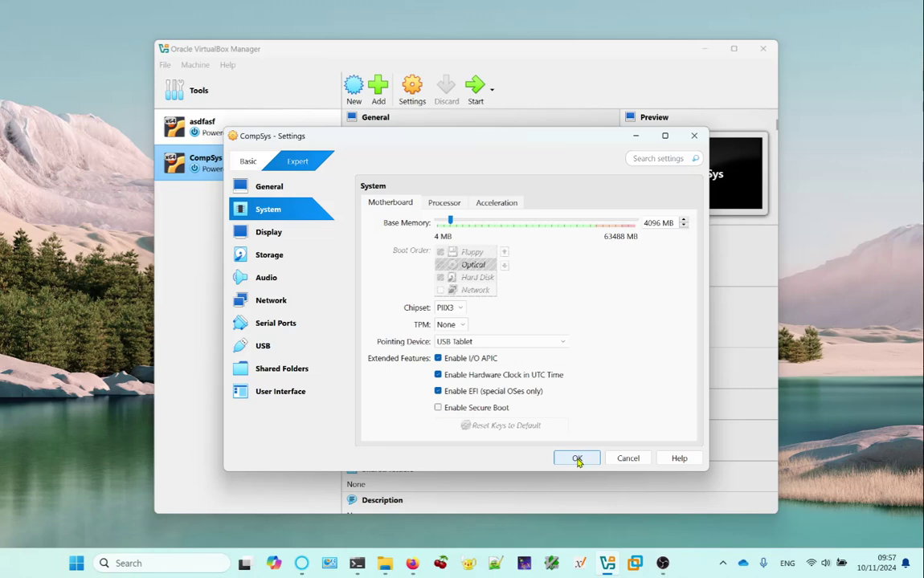
{"action": "left_click", "coordinate": [632, 459]}
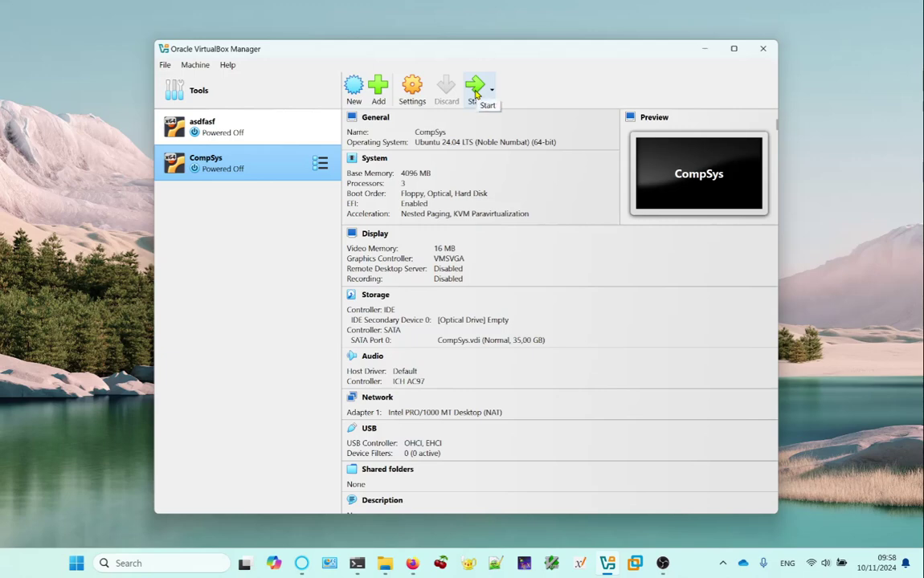
Hide the Manager, then boot CompSys's GRUB entry UEFI Firmware Settings.
{"action": "left_click", "coordinate": [706, 49]}
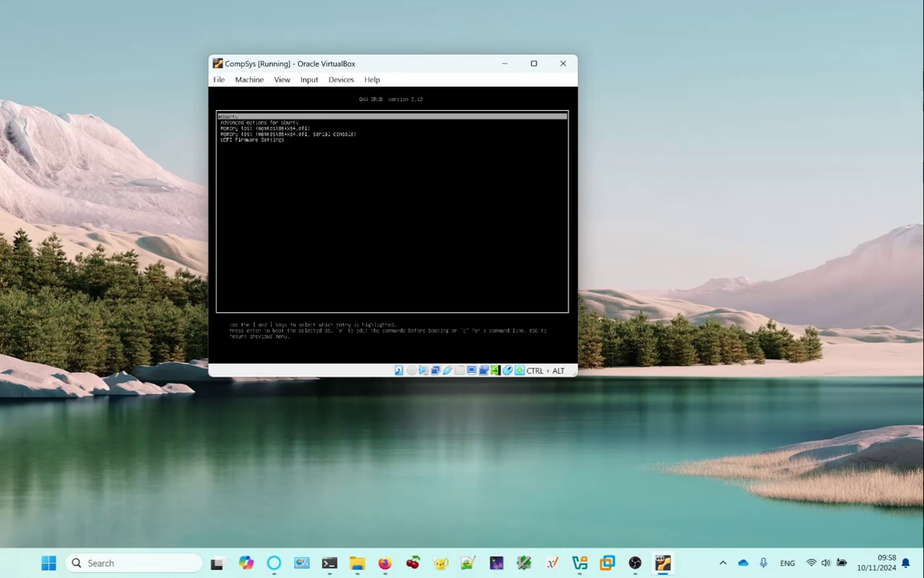
{"action": "key", "text": "Down"}
{"action": "key", "text": "Down"}
{"action": "key", "text": "Down"}
{"action": "key", "text": "Down"}
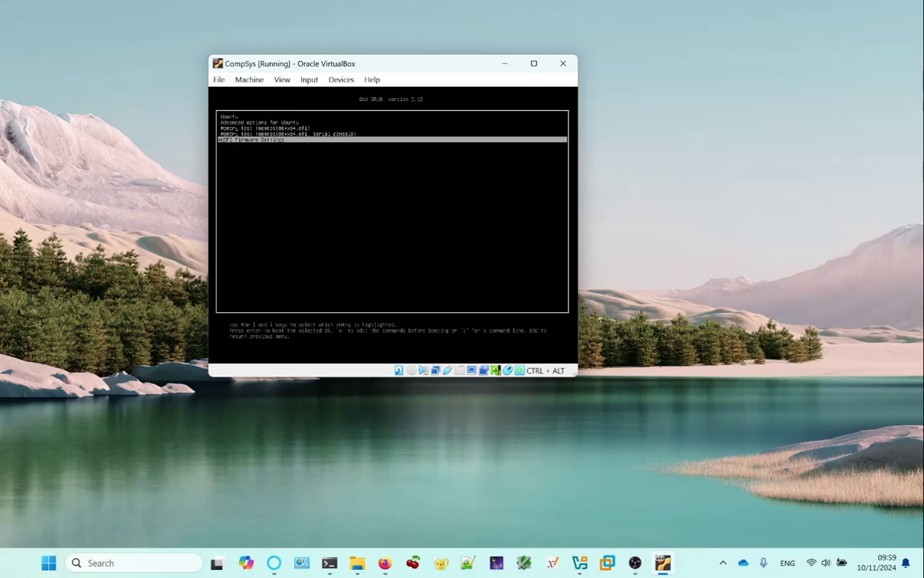
{"action": "key", "text": "Return"}
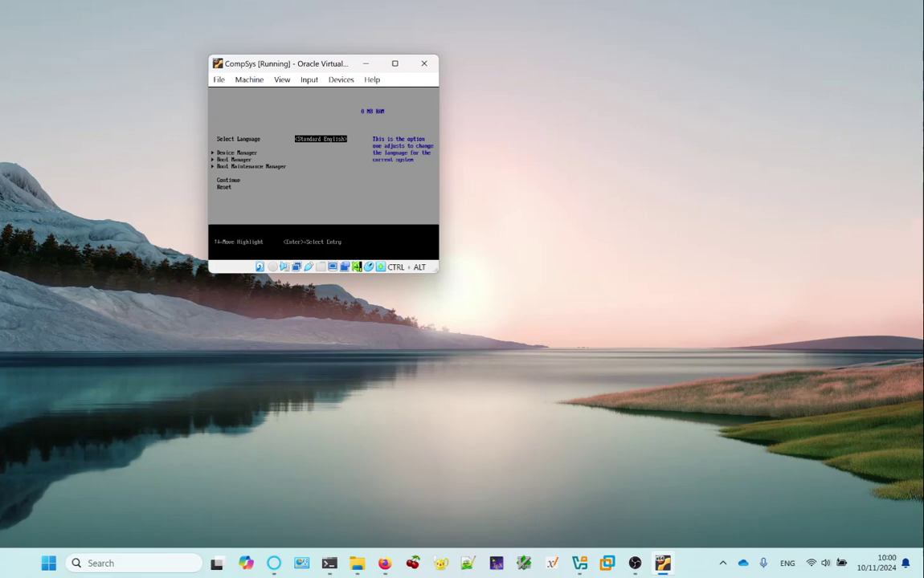
Move the firmware menu highlight down toward Boot Manager.
{"action": "key", "text": "Down"}
{"action": "key", "text": "Down"}
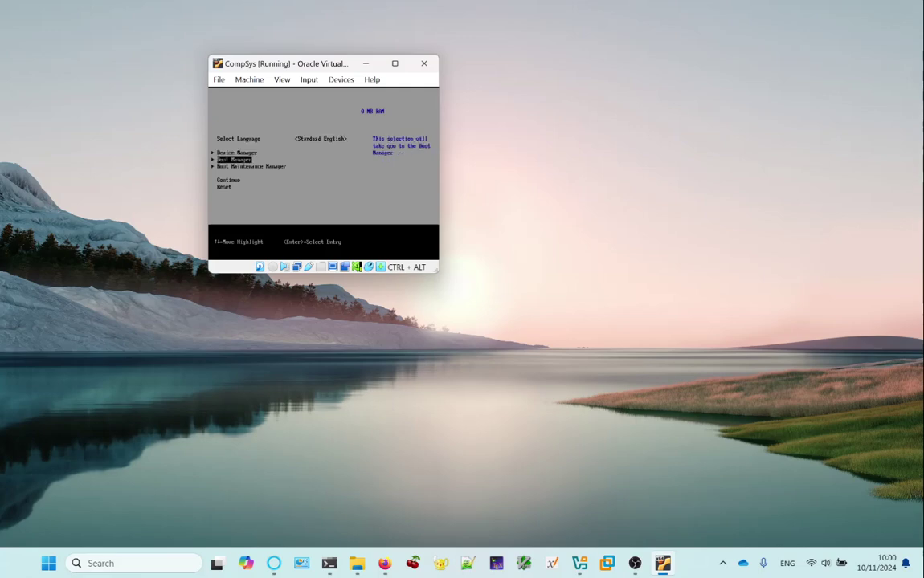
{"action": "key", "text": "Return"}
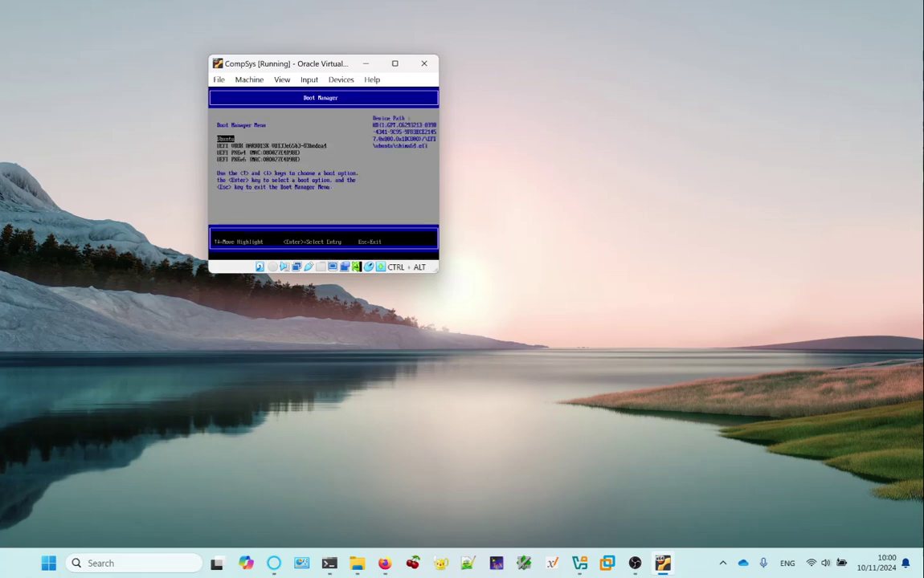
{"action": "key", "text": "Down"}
{"action": "key", "text": "Down"}
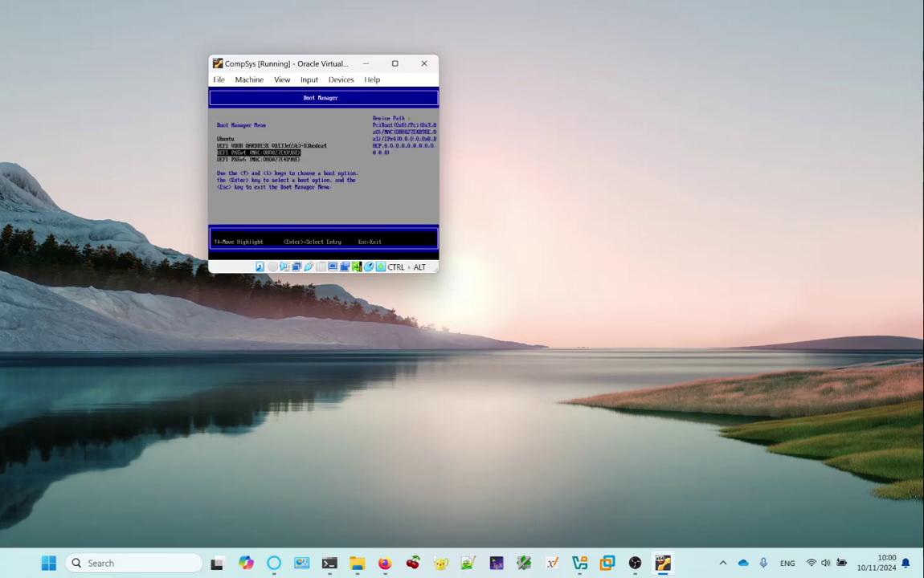
{"action": "key", "text": "Up"}
{"action": "key", "text": "Up"}
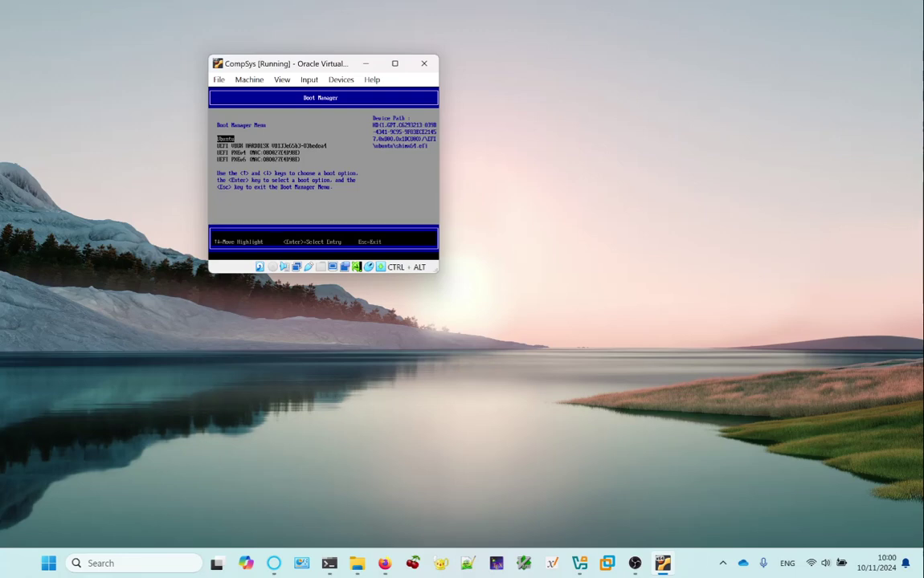
{"action": "key", "text": "Down"}
{"action": "key", "text": "Down"}
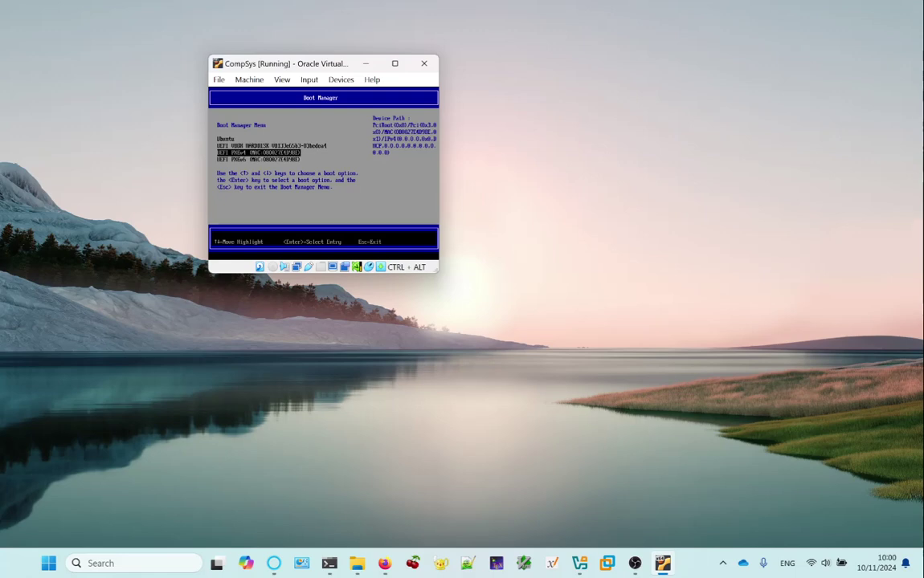
{"action": "key", "text": "Up"}
{"action": "key", "text": "Down"}
{"action": "key", "text": "Up"}
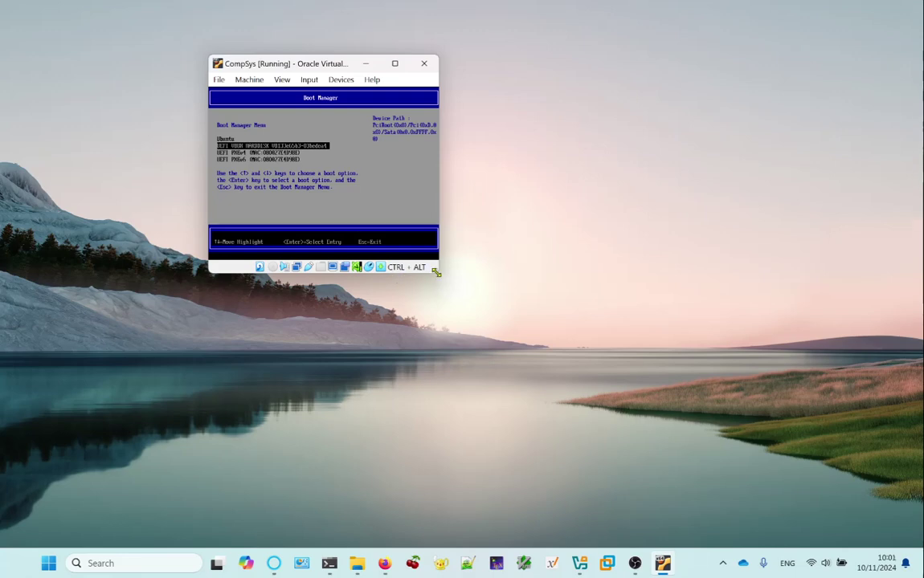
{"action": "key", "text": "Escape"}
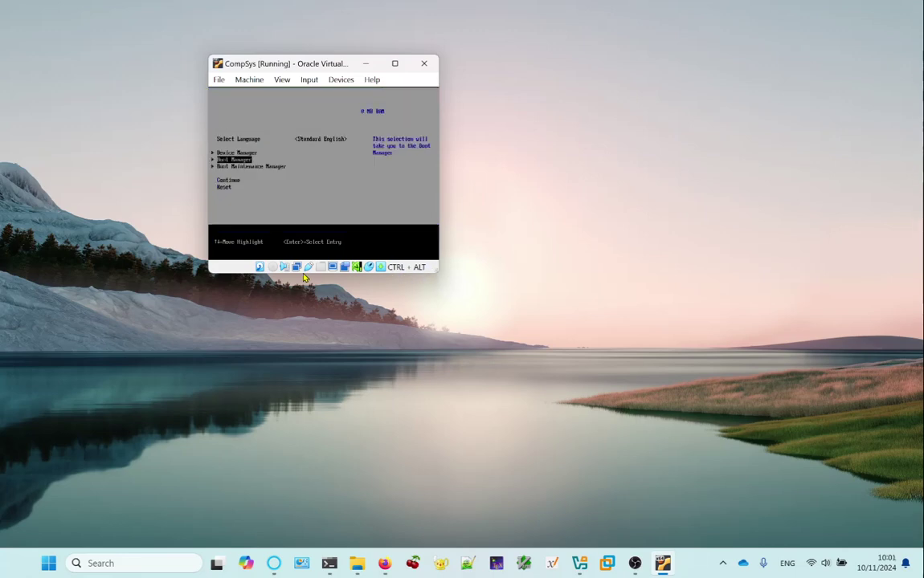
Select Reset in the CompSys firmware menu to restart the guest.
{"action": "key", "text": "Down"}
{"action": "key", "text": "Down"}
{"action": "key", "text": "Down"}
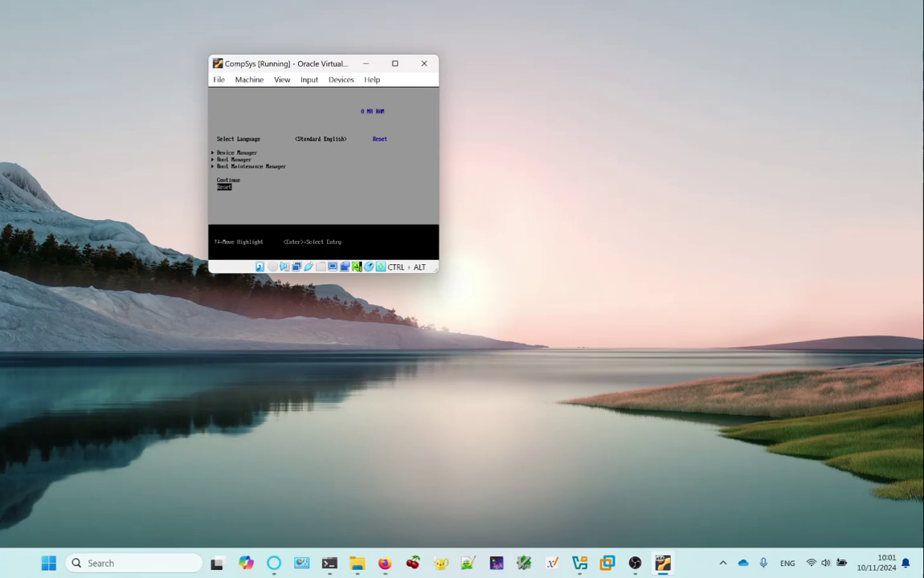
{"action": "key", "text": "Up"}
{"action": "key", "text": "Down"}
{"action": "key", "text": "Return"}
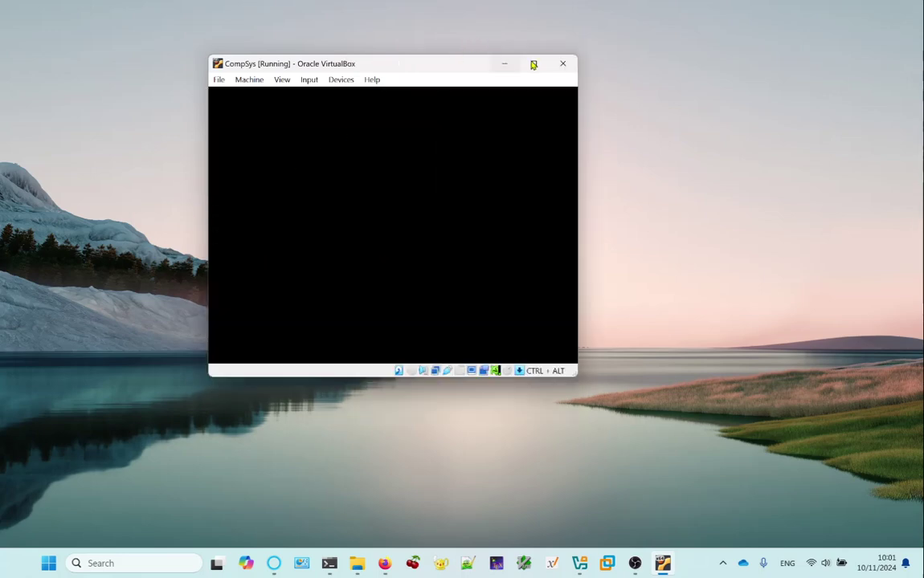
Close the CompSys window, choosing Power off the machine and confirming.
{"action": "left_click", "coordinate": [562, 63]}
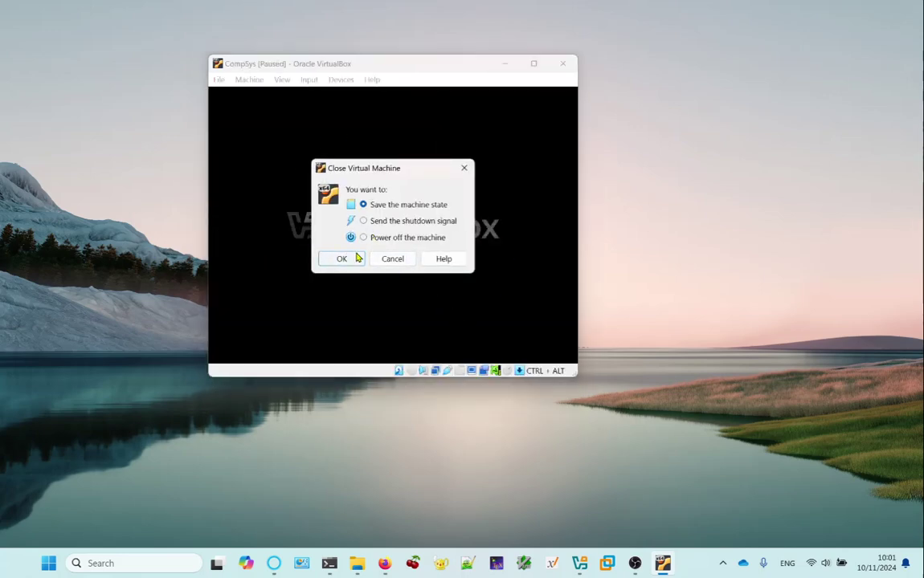
{"action": "left_click", "coordinate": [378, 239]}
{"action": "left_click", "coordinate": [350, 259]}
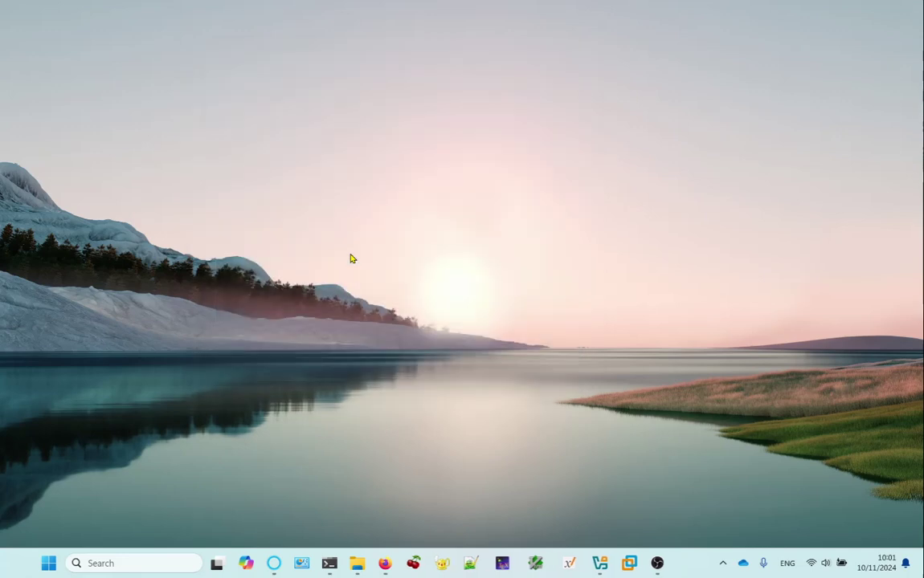
Load Fedora-Workstation-Live-x86_64-41-1.4.iso into CompSys's empty optical drive.
{"action": "left_click", "coordinate": [610, 565]}
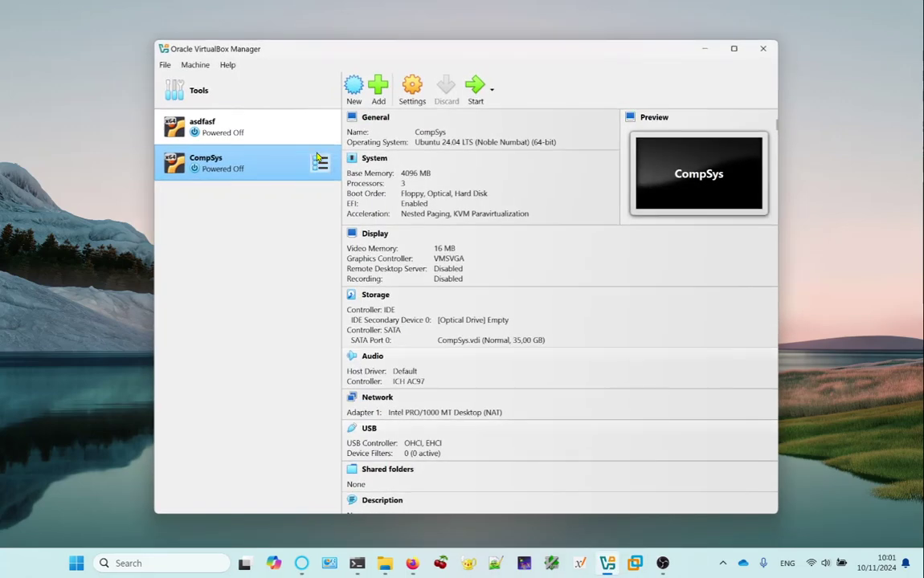
{"action": "left_click", "coordinate": [492, 319]}
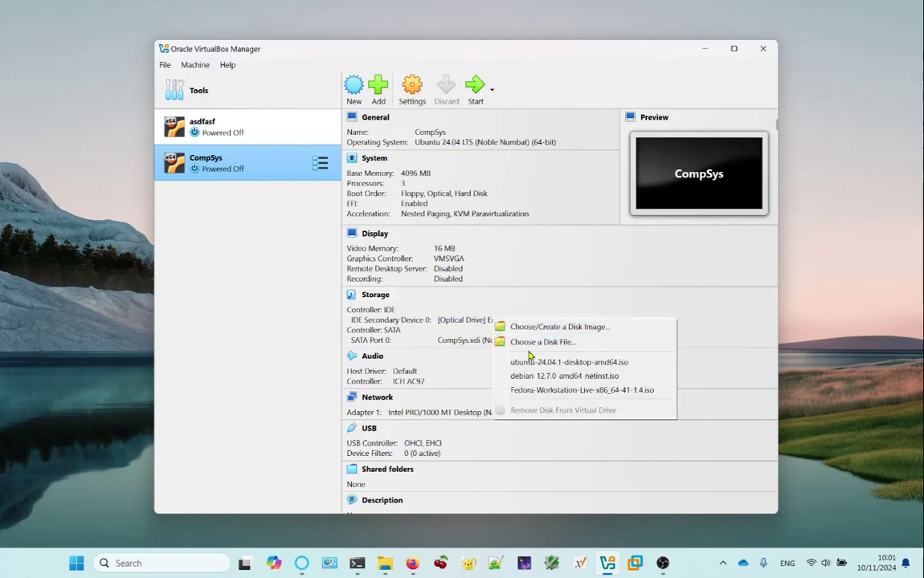
{"action": "left_click", "coordinate": [551, 392]}
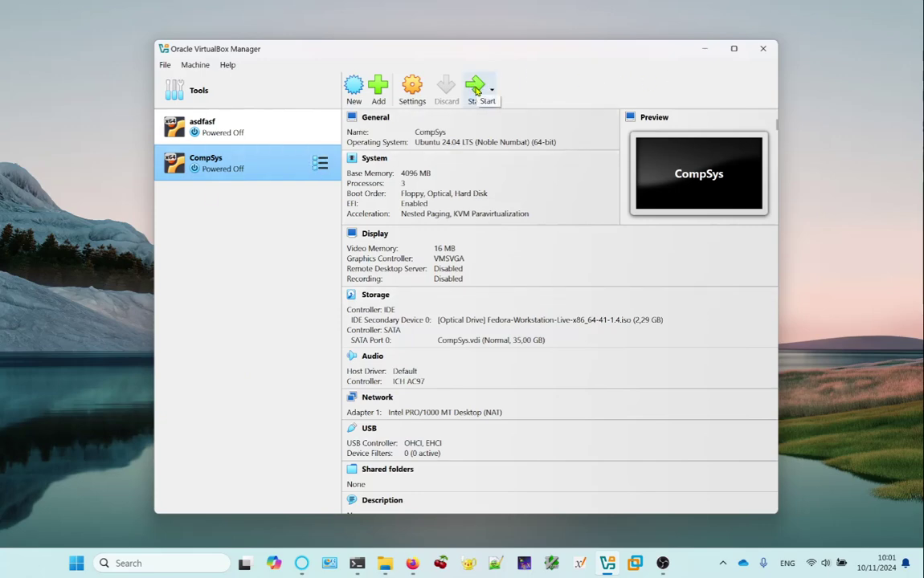
Start CompSys and boot UEFI VBOX CD-ROM through the firmware Boot Manager.
{"action": "left_click", "coordinate": [475, 90]}
{"action": "left_click", "coordinate": [705, 49]}
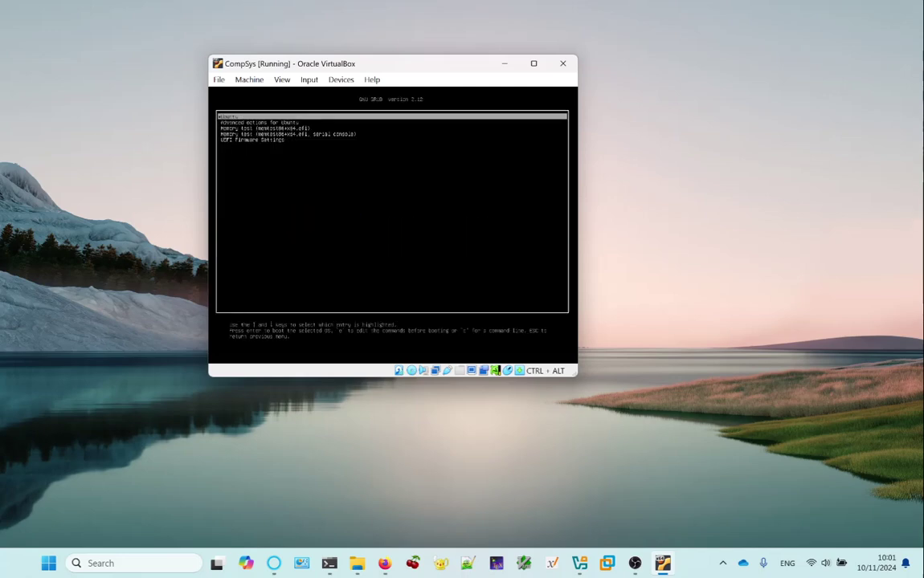
{"action": "key", "text": "Down"}
{"action": "key", "text": "Down"}
{"action": "key", "text": "Down"}
{"action": "key", "text": "Down"}
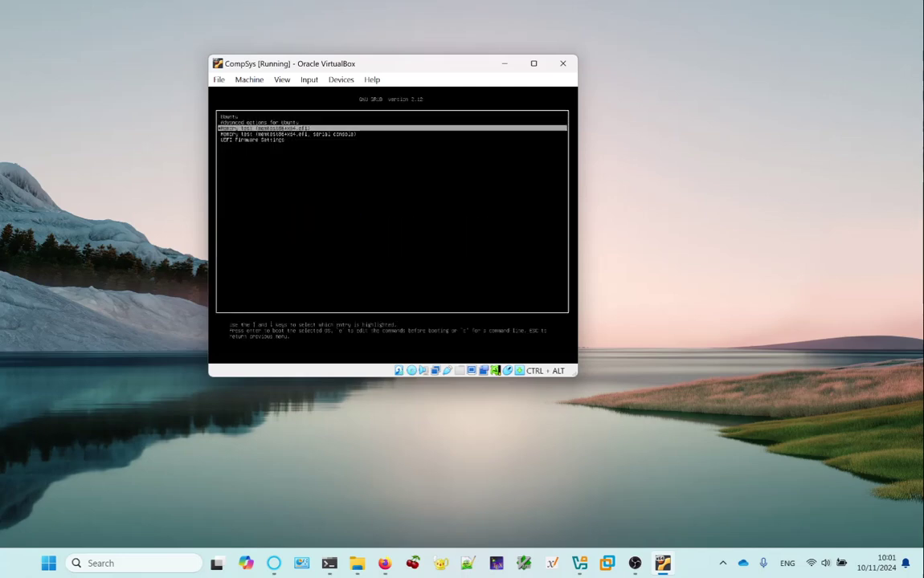
{"action": "key", "text": "Return"}
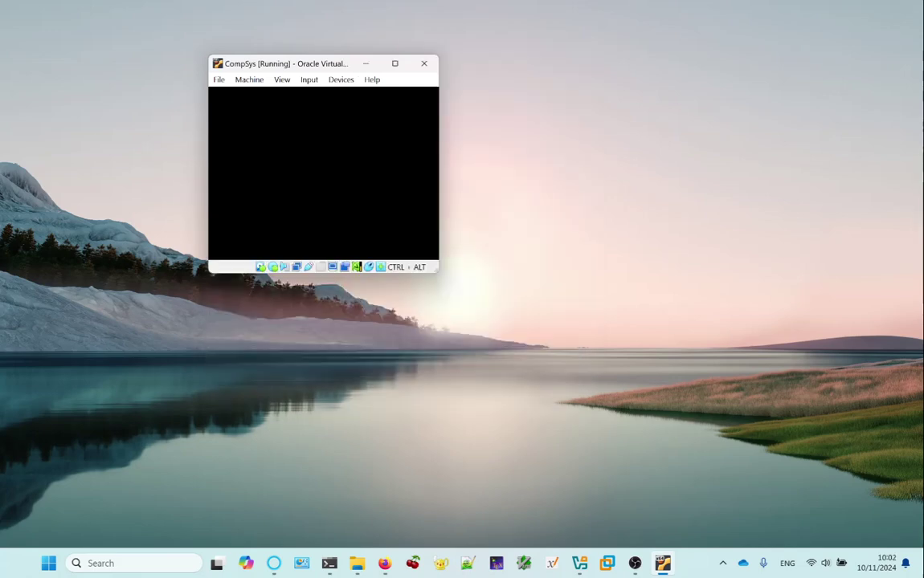
{"action": "key", "text": "Down"}
{"action": "key", "text": "Return"}
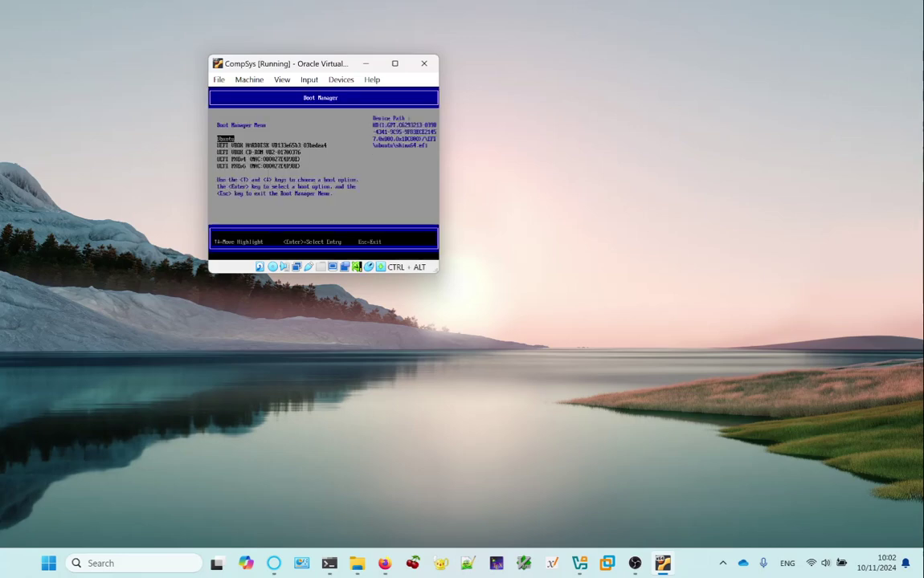
{"action": "key", "text": "Down"}
{"action": "key", "text": "Down"}
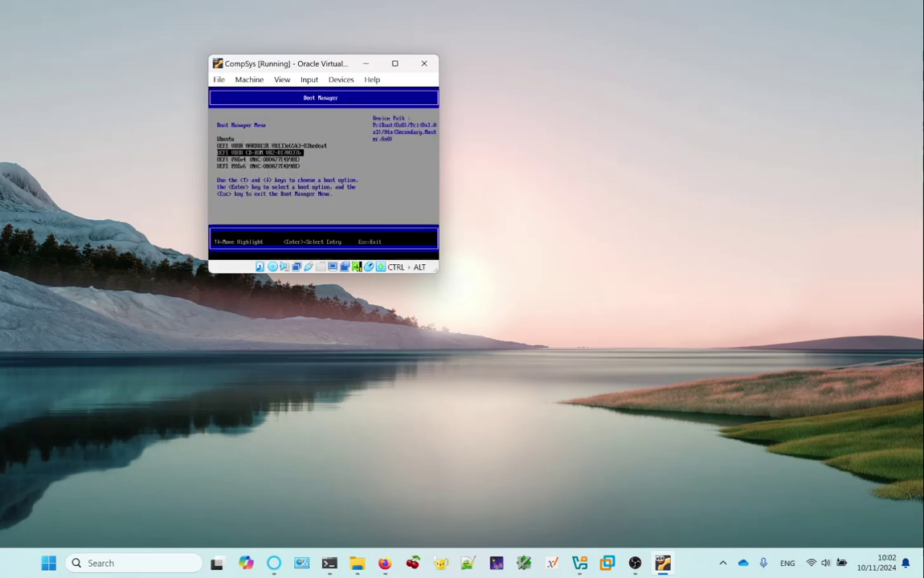
{"action": "key", "text": "Return"}
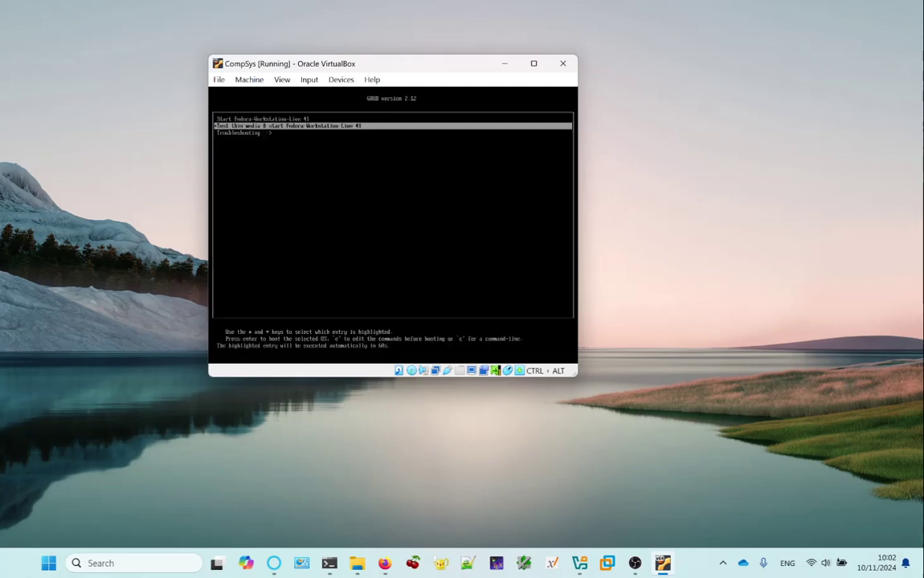
Boot the 'Start Fedora-Workstation-Live 41' GRUB entry and wait for the live desktop.
{"action": "key", "text": "Down"}
{"action": "key", "text": "Up"}
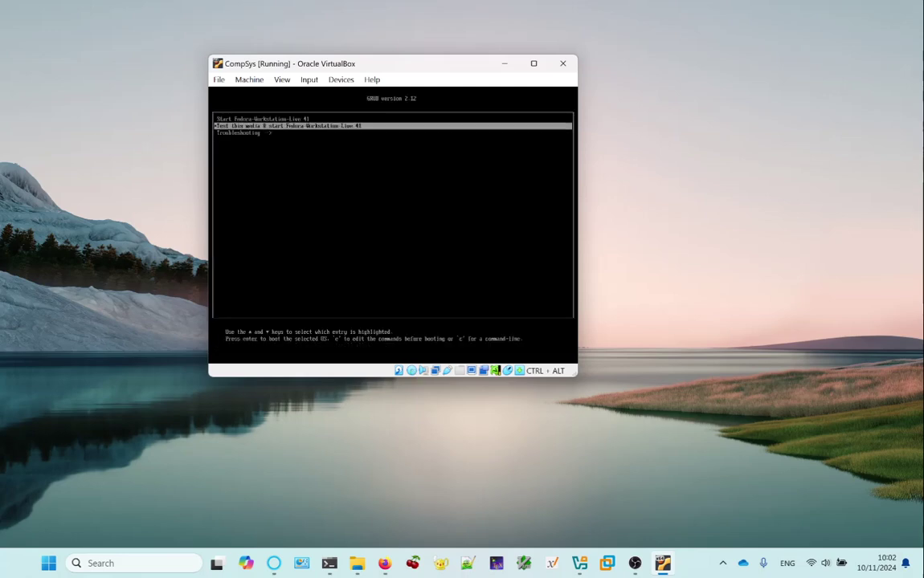
{"action": "key", "text": "Up"}
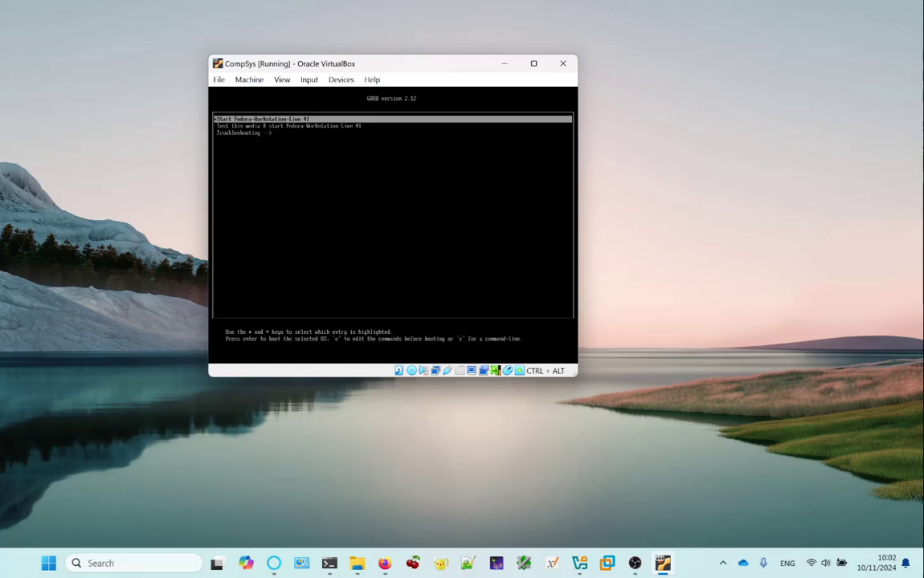
{"action": "key", "text": "Return"}
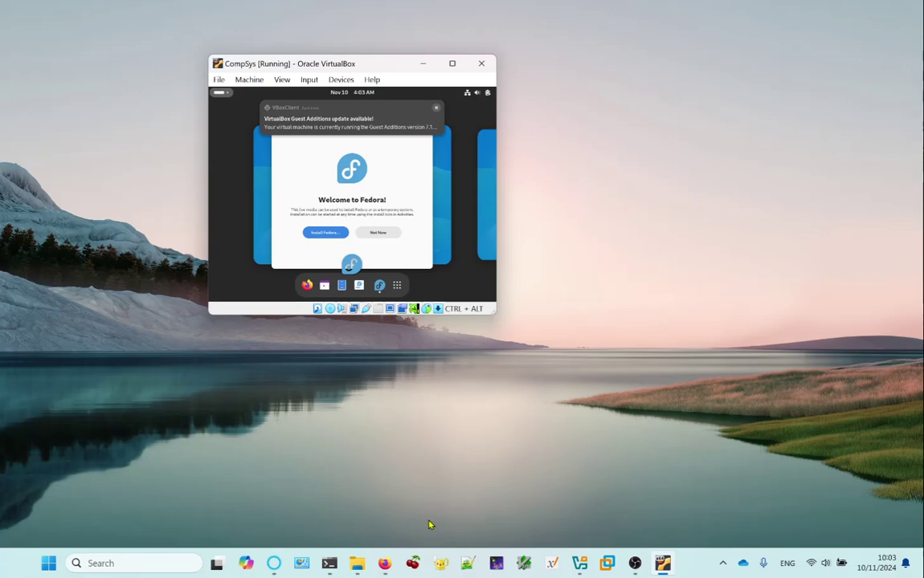
{"action": "key", "text": "XF86AudioLowerVolume"}
Minimize OBS, then select the Welcome to Fedora window to leave Activities overview.
{"action": "left_click", "coordinate": [635, 563]}
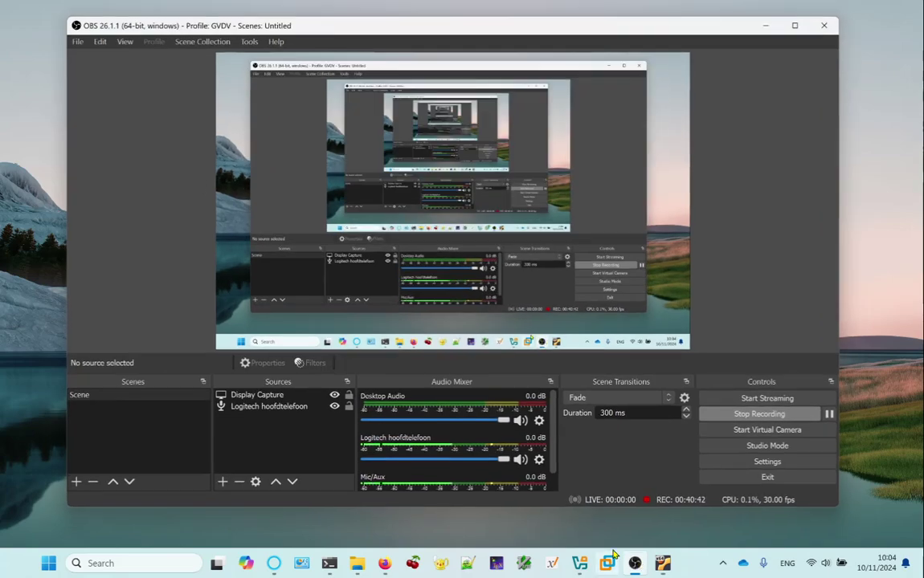
{"action": "left_click", "coordinate": [766, 26]}
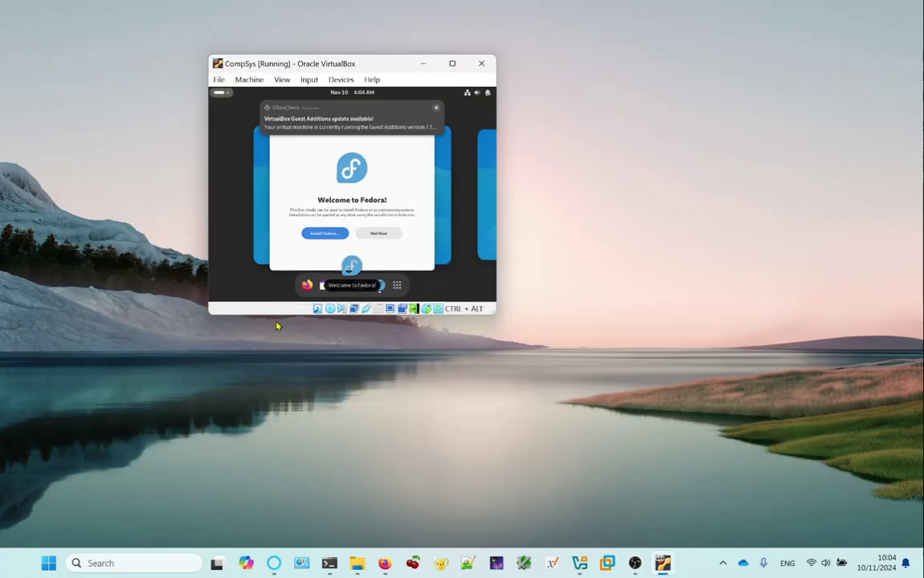
{"action": "mouse_move", "coordinate": [345, 137]}
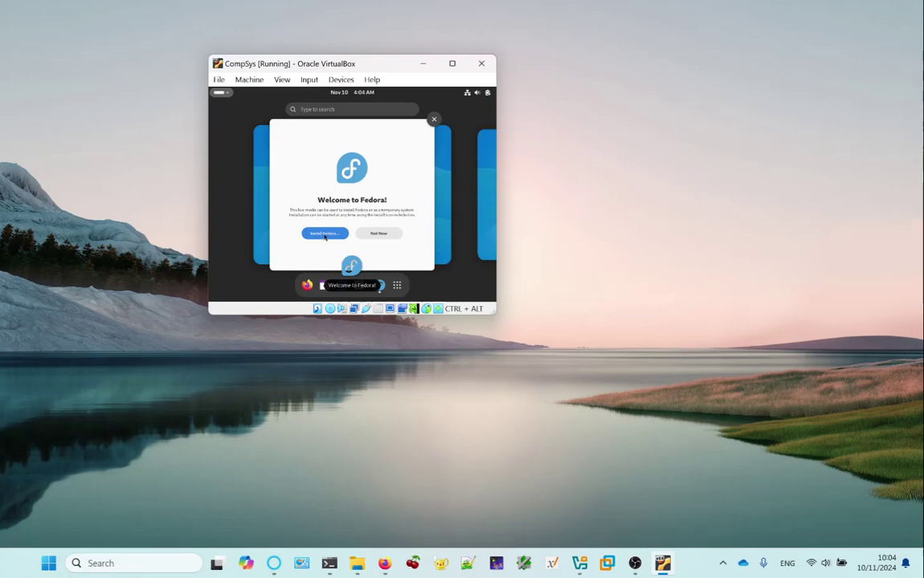
{"action": "left_click", "coordinate": [325, 237]}
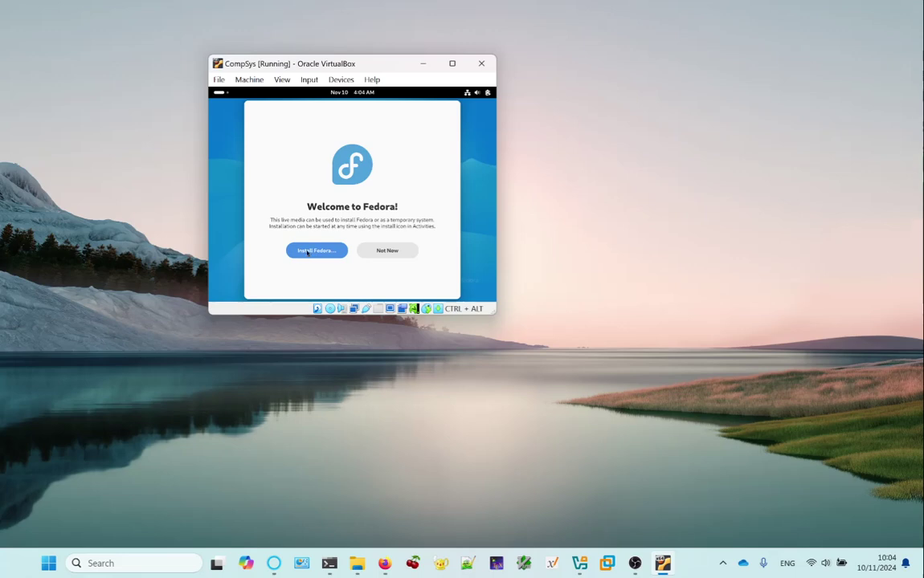
Choose 'Install Fedora…' in the Welcome to Fedora window.
{"action": "left_click", "coordinate": [306, 250]}
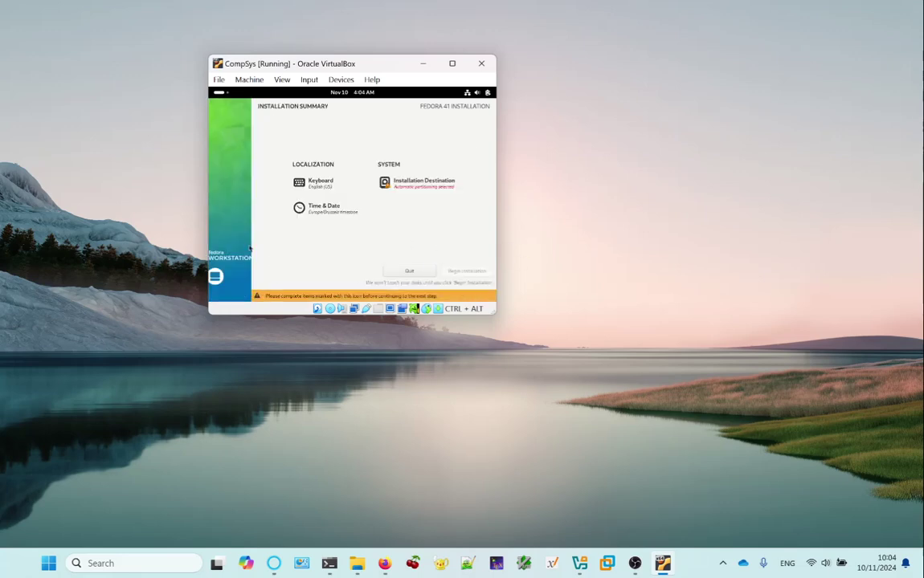
{"action": "left_click", "coordinate": [314, 182]}
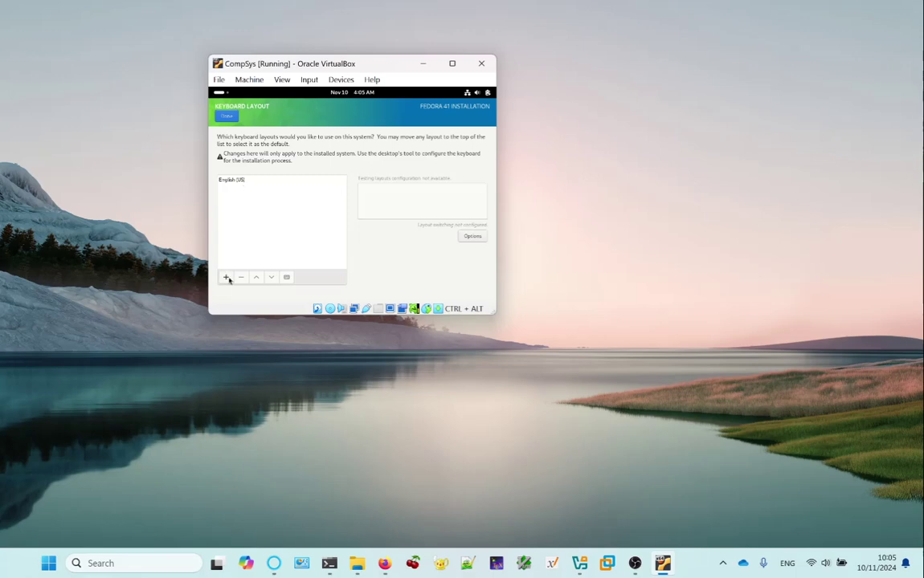
{"action": "left_click", "coordinate": [239, 181]}
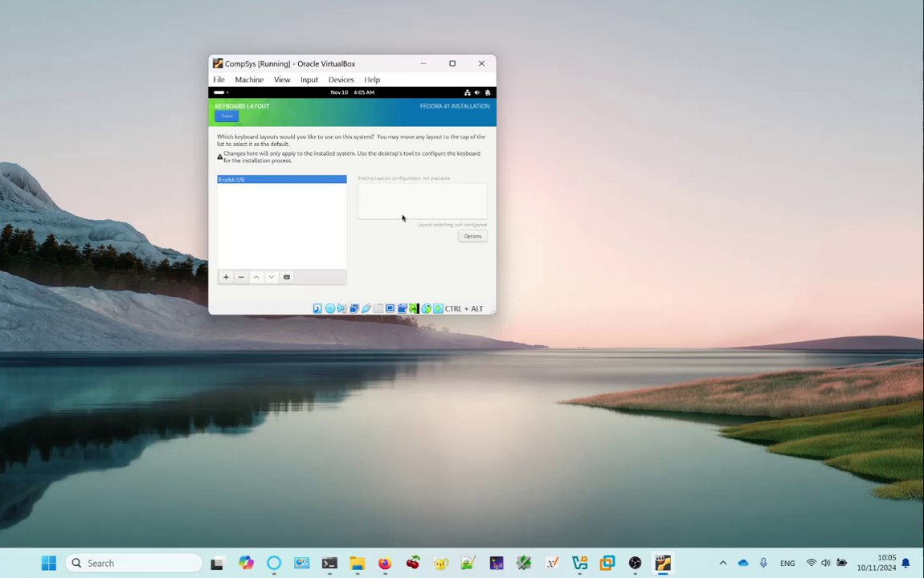
{"action": "left_click", "coordinate": [287, 277]}
{"action": "left_click", "coordinate": [225, 277]}
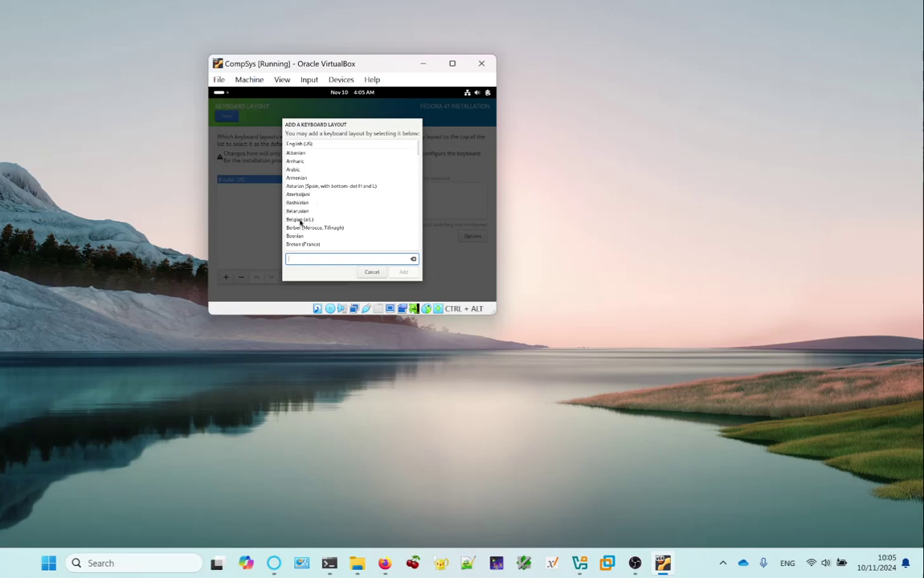
{"action": "left_click", "coordinate": [299, 220]}
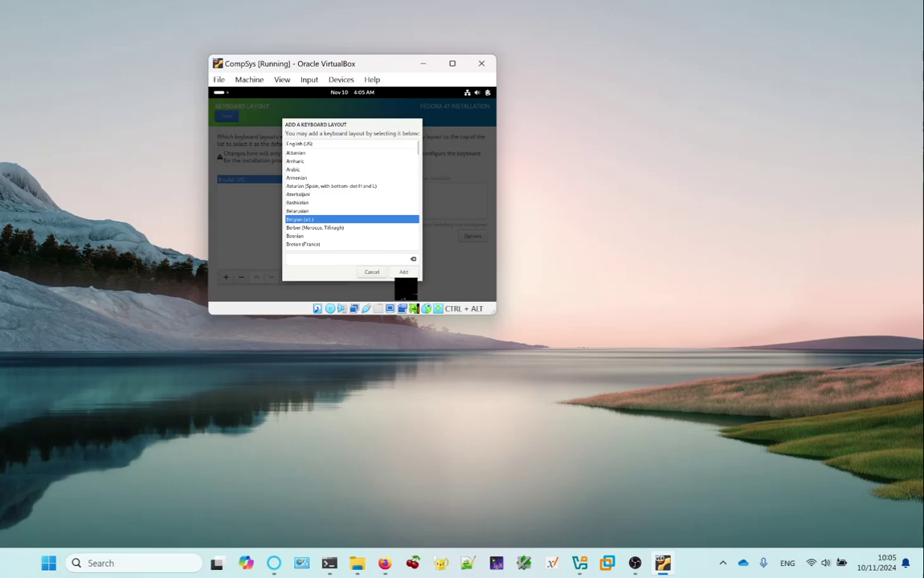
{"action": "left_click", "coordinate": [371, 272]}
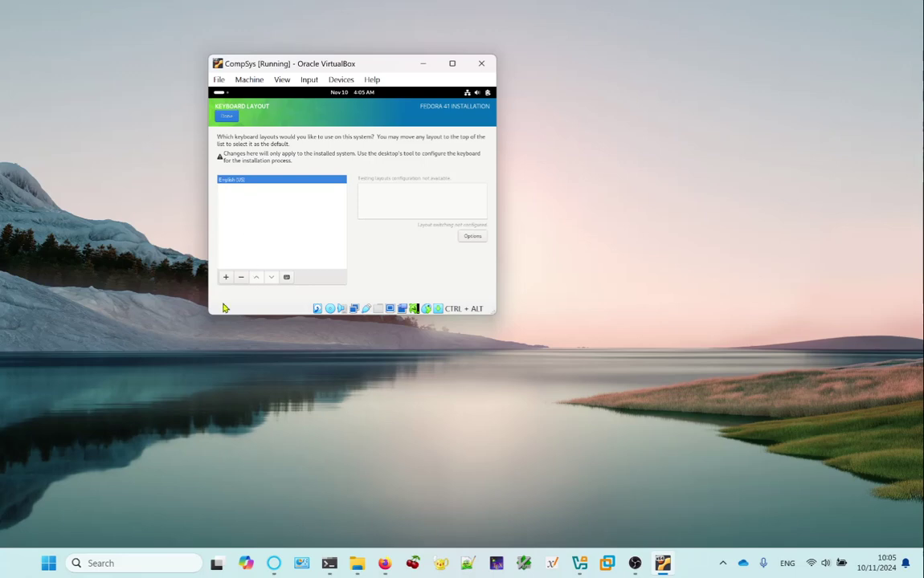
{"action": "left_click", "coordinate": [227, 117]}
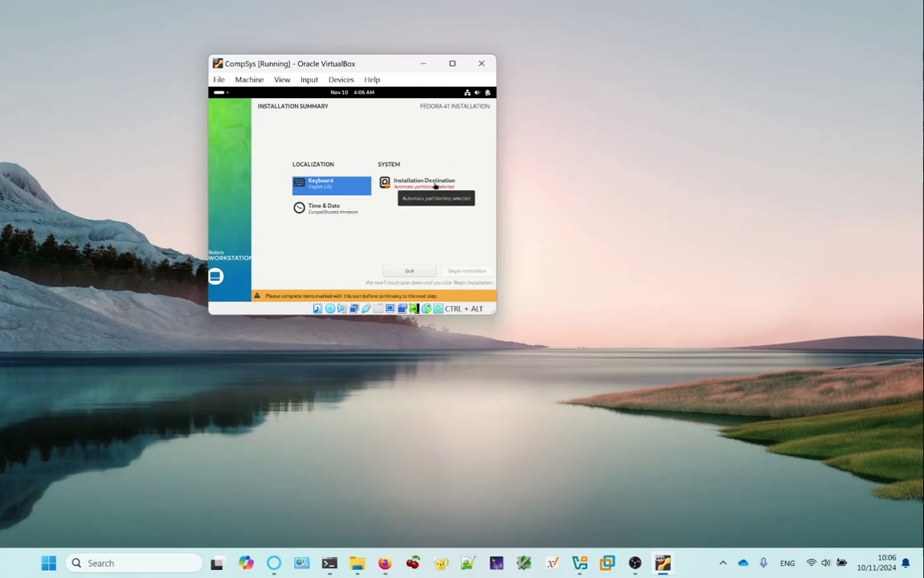
Confirm Installation Destination with automatic partitioning, begin installation, and move the VM window aside.
{"action": "left_click", "coordinate": [435, 187]}
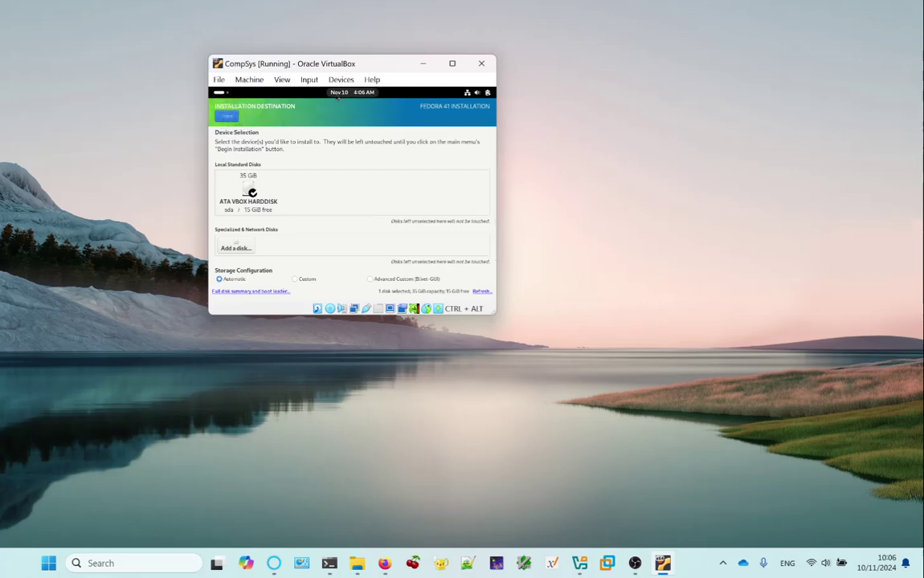
{"action": "left_click", "coordinate": [227, 116]}
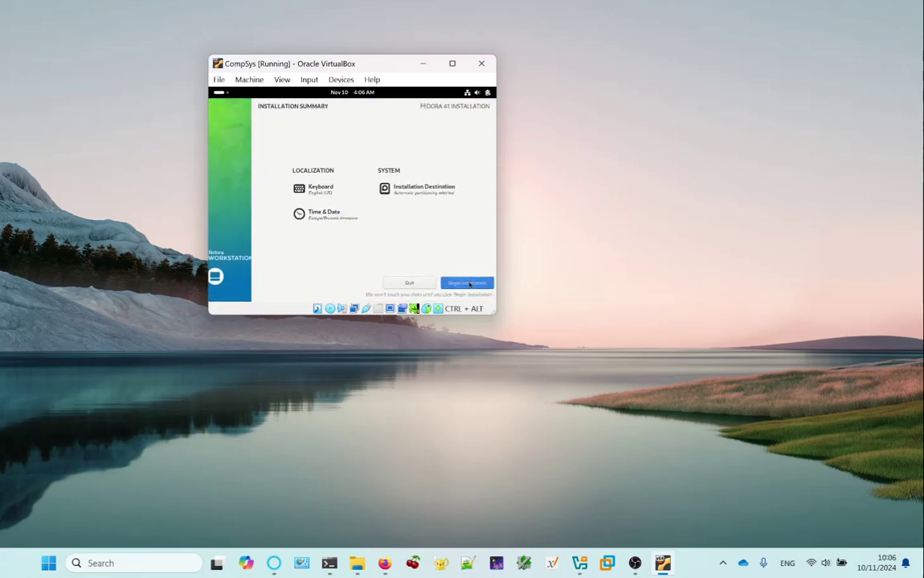
{"action": "left_click", "coordinate": [468, 284]}
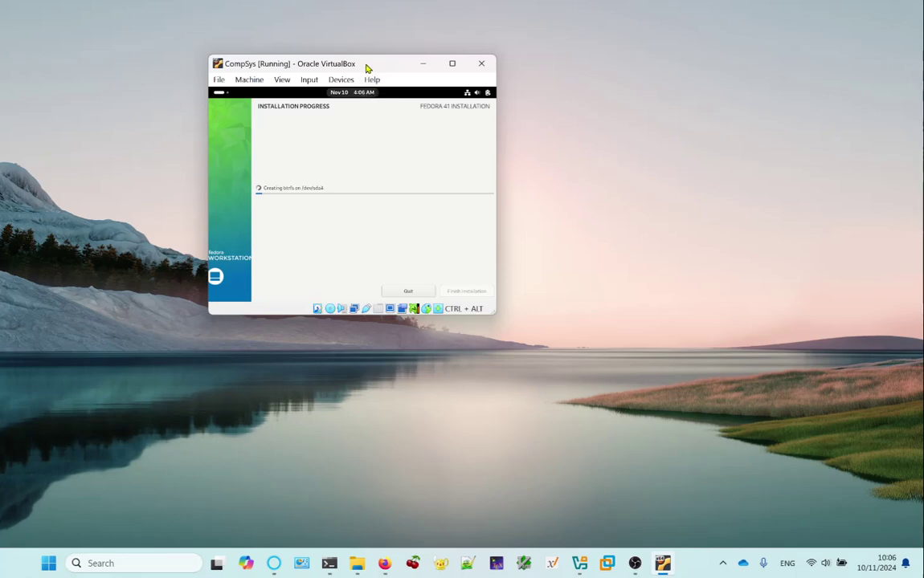
{"action": "left_click_drag", "start_coordinate": [367, 65], "coordinate": [702, 67]}
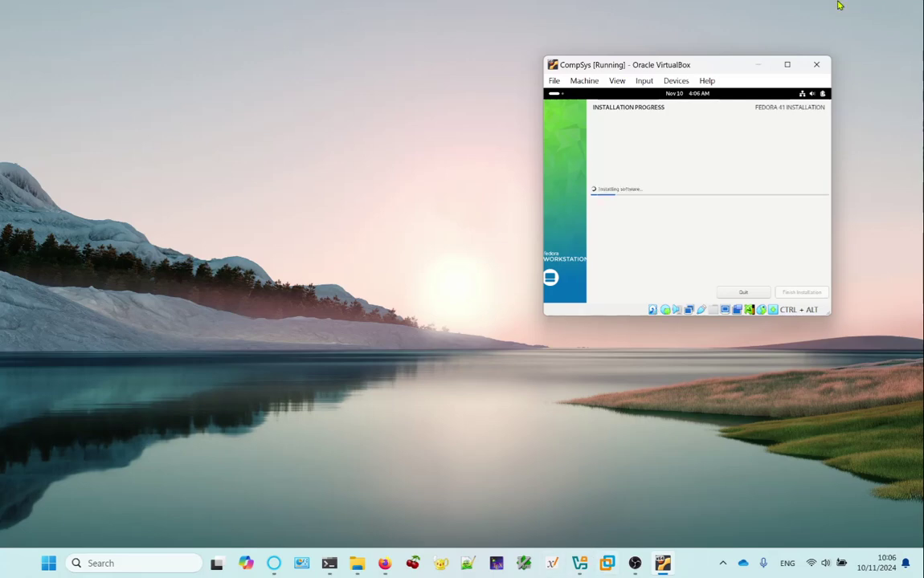
Minimize the VM window, resume the OBS recording, and minimize OBS again.
{"action": "left_click", "coordinate": [758, 66]}
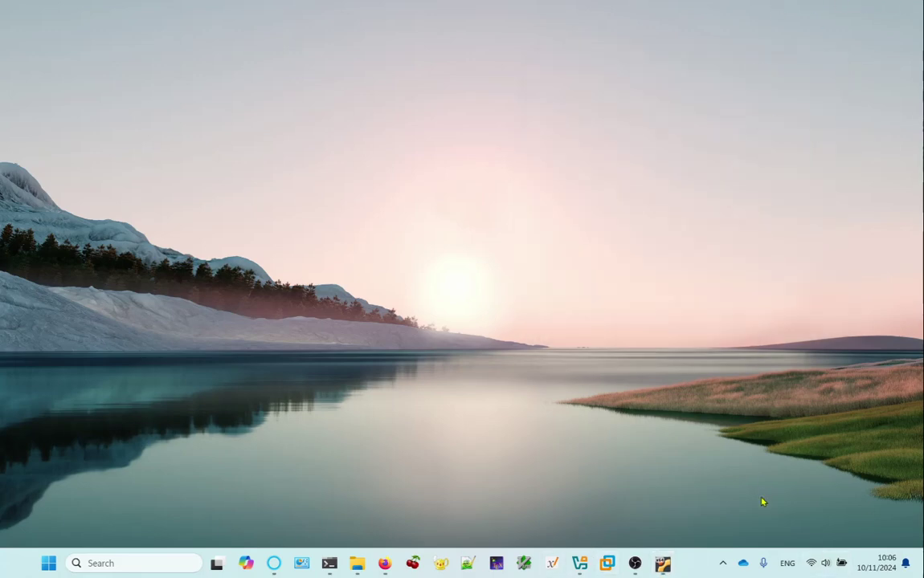
{"action": "mouse_move", "coordinate": [660, 562]}
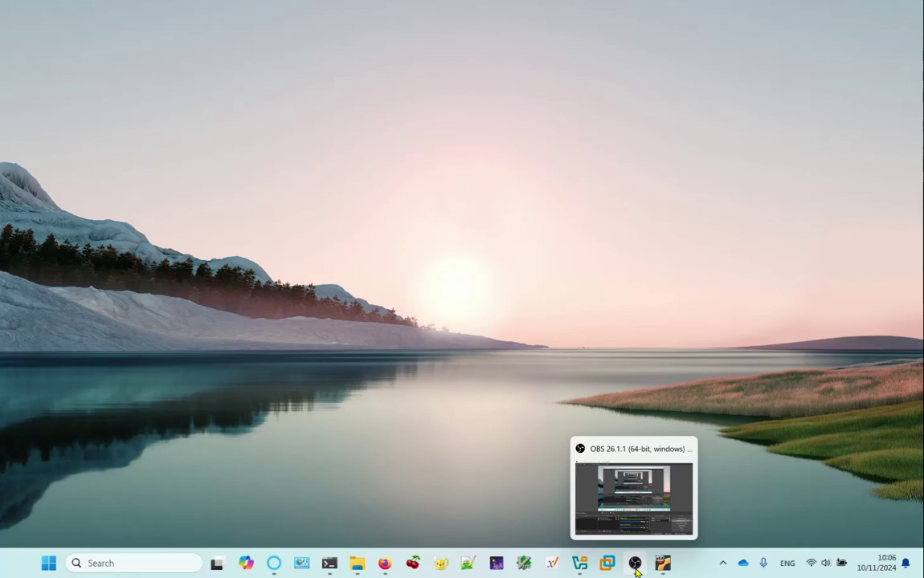
{"action": "left_click", "coordinate": [636, 569]}
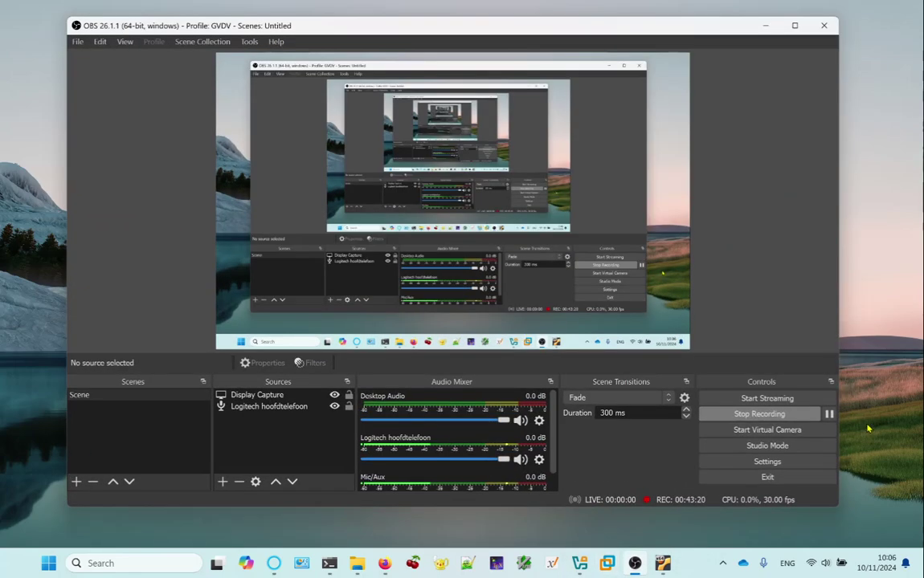
{"action": "left_click", "coordinate": [825, 413]}
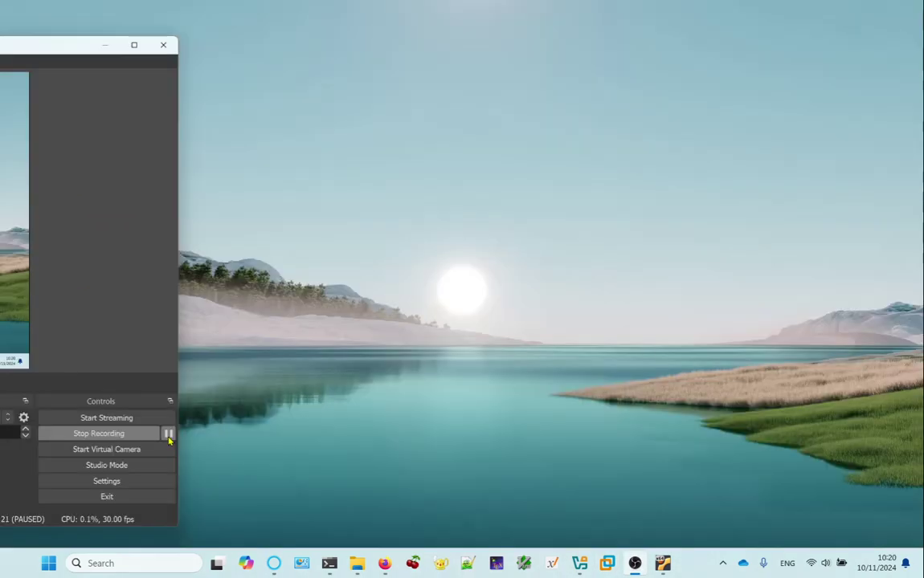
{"action": "left_click", "coordinate": [168, 434]}
{"action": "left_click", "coordinate": [721, 564]}
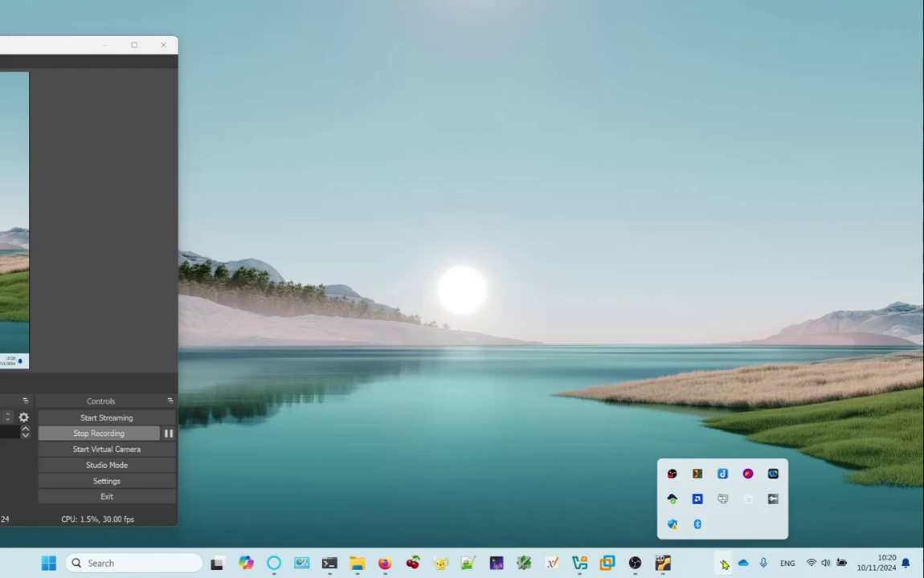
{"action": "left_click", "coordinate": [649, 507]}
{"action": "left_click", "coordinate": [101, 45]}
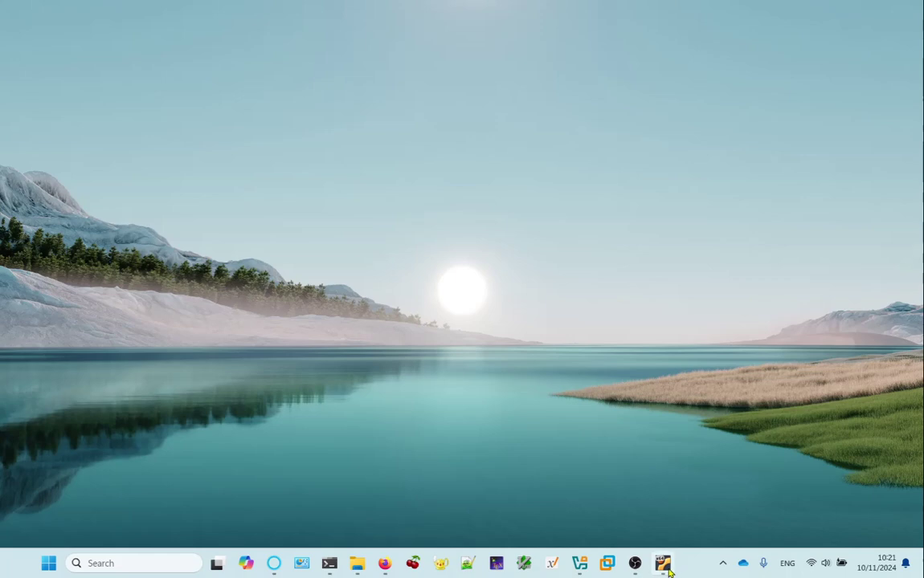
Restore the CompSys VM window to the centre of the screen and finish the Fedora installation.
{"action": "left_click", "coordinate": [606, 563]}
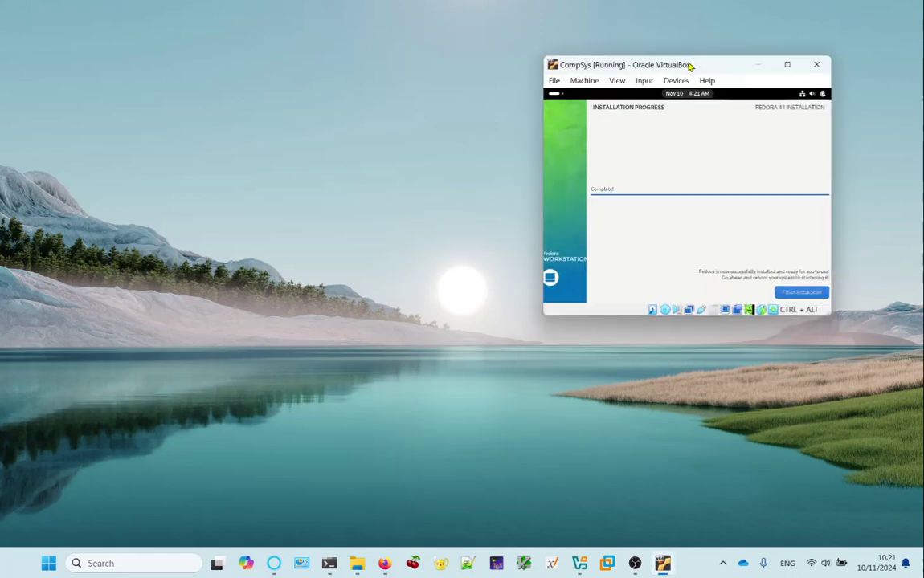
{"action": "left_click_drag", "start_coordinate": [686, 63], "coordinate": [407, 64]}
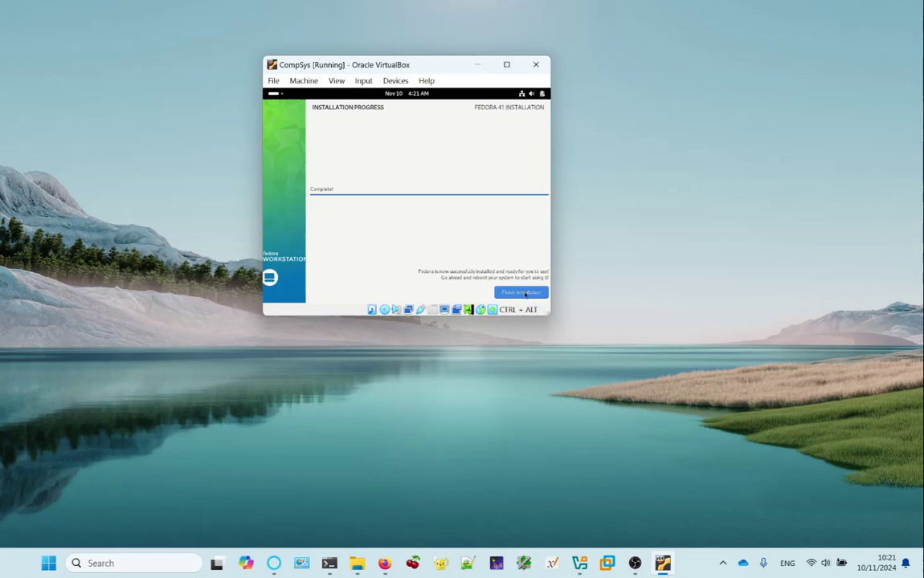
{"action": "left_click", "coordinate": [525, 294]}
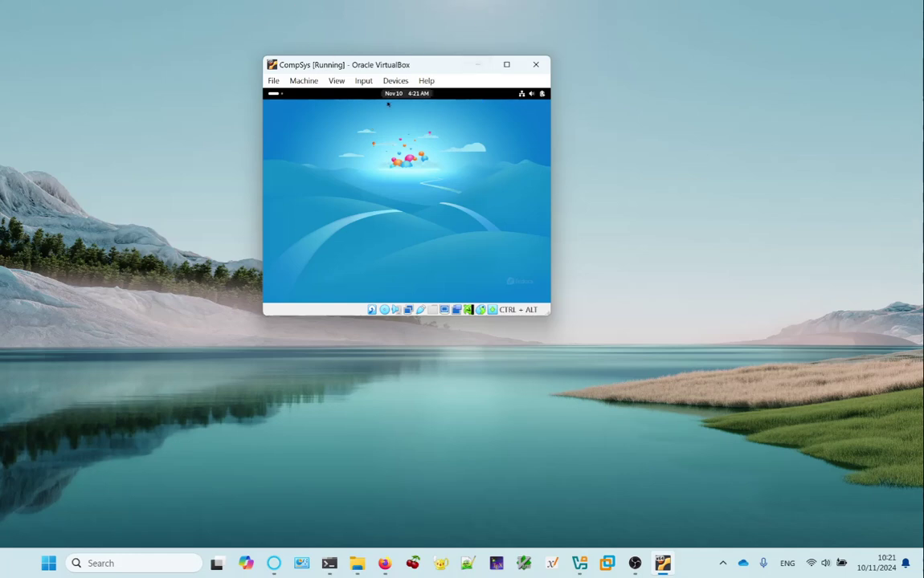
Restart the Fedora guest from its power options and confirm the virtual machine restart.
{"action": "left_click", "coordinate": [543, 93]}
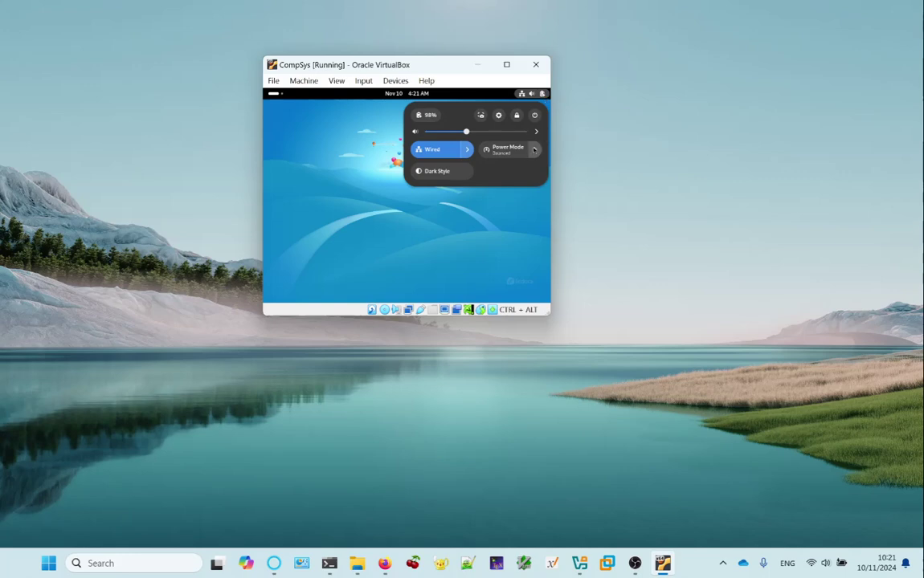
{"action": "left_click", "coordinate": [534, 115]}
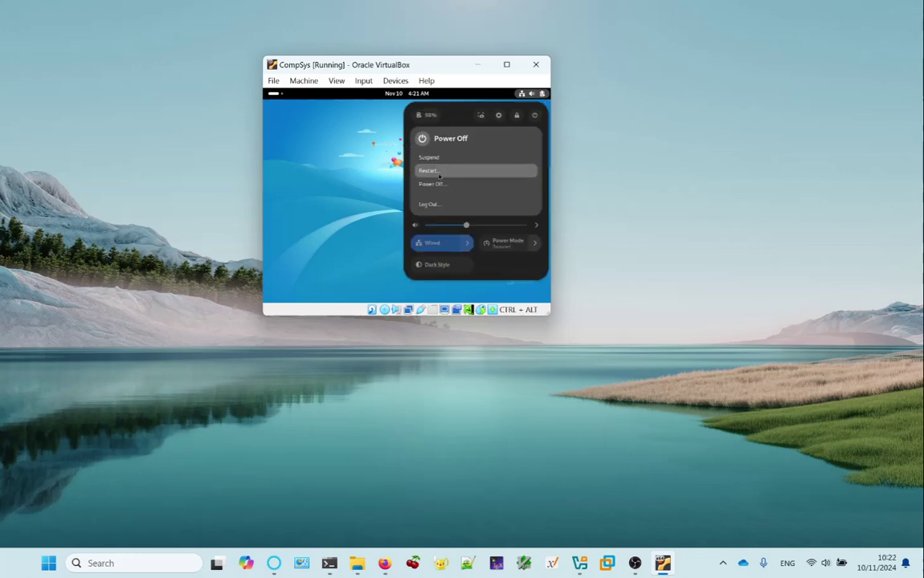
{"action": "left_click", "coordinate": [437, 171]}
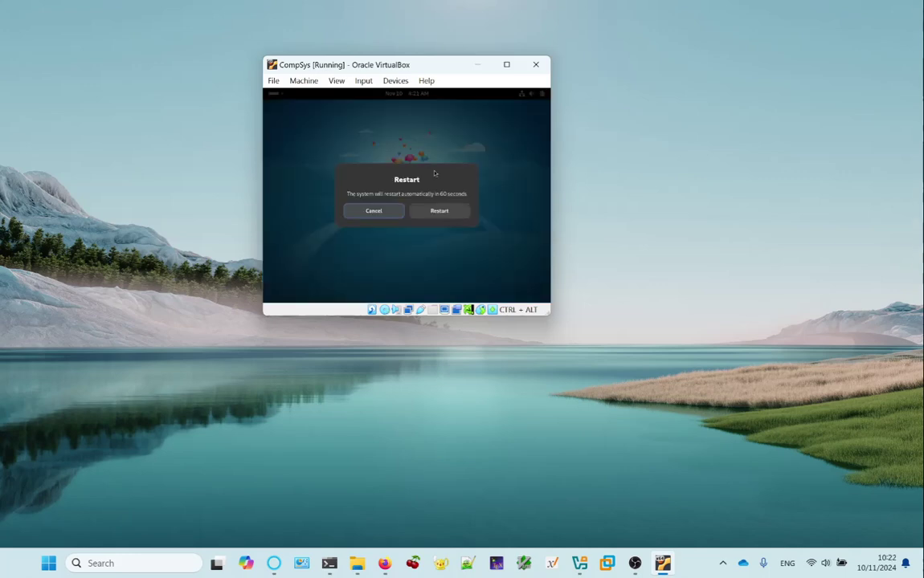
{"action": "left_click", "coordinate": [454, 215]}
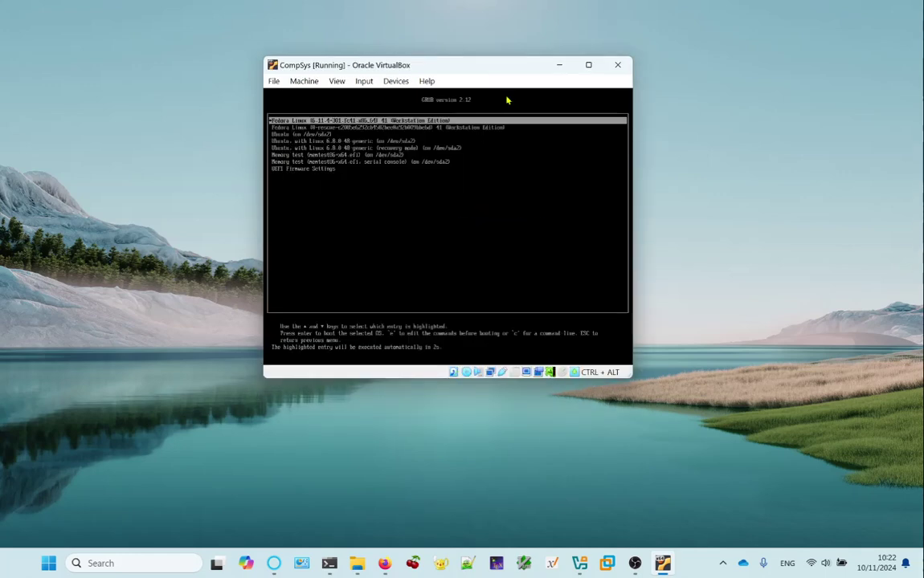
Boot the first Fedora Linux entry from the GRUB 2.12 menu.
{"action": "key", "text": "Return"}
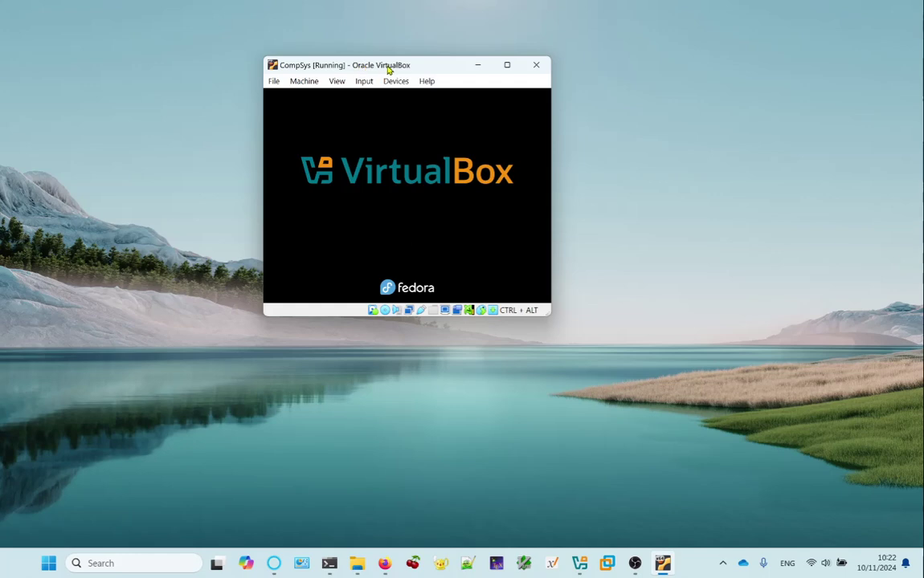
Shift the VM window slightly left while Fedora boots to the Welcome screen.
{"action": "left_click_drag", "start_coordinate": [384, 67], "coordinate": [333, 70]}
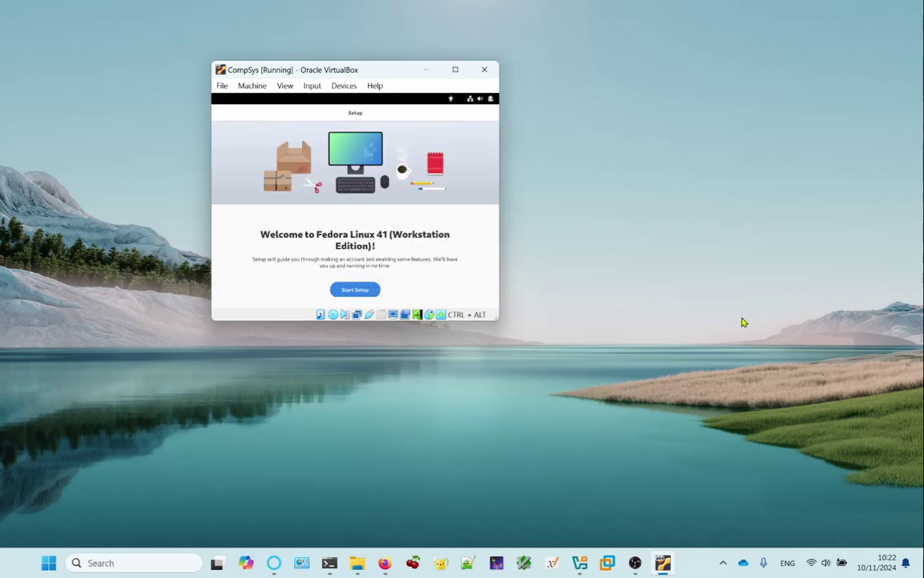
Start the Fedora setup wizard and bring the running CompSys VM window back to the front.
{"action": "left_click", "coordinate": [355, 290]}
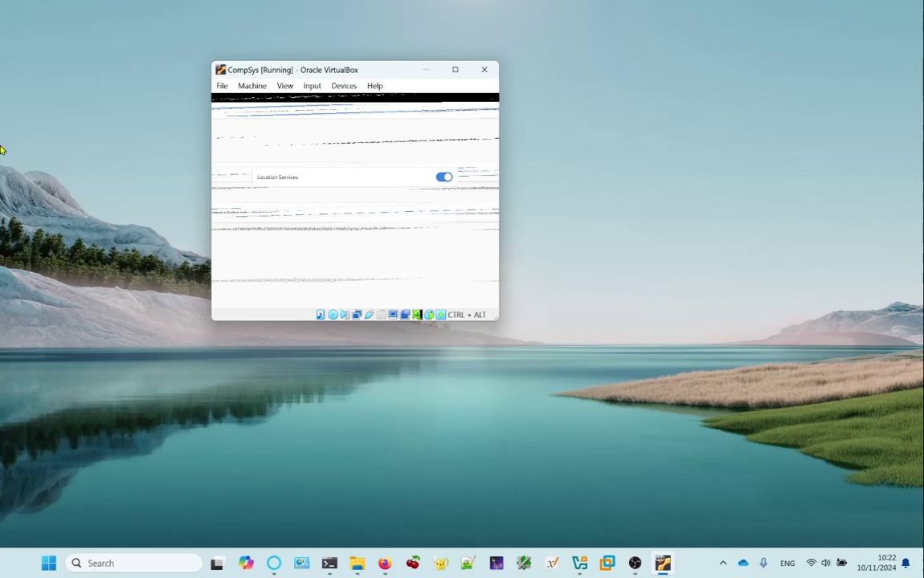
{"action": "left_click", "coordinate": [428, 72]}
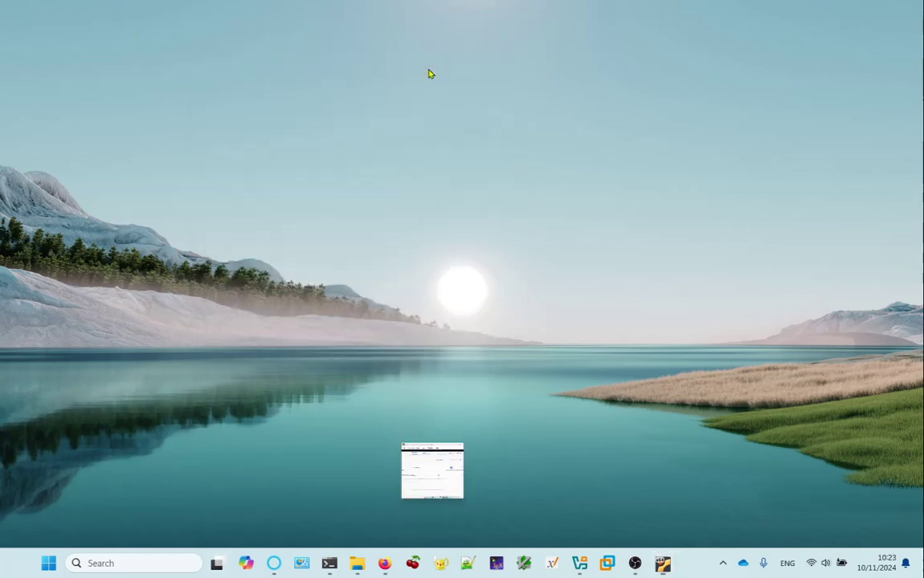
{"action": "left_click", "coordinate": [580, 566]}
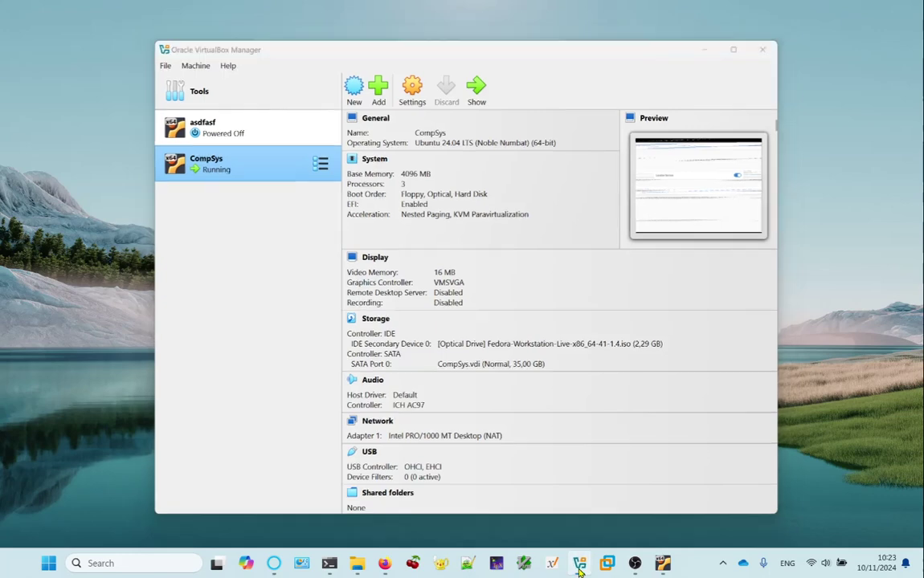
{"action": "left_click", "coordinate": [580, 567]}
{"action": "left_click", "coordinate": [663, 565]}
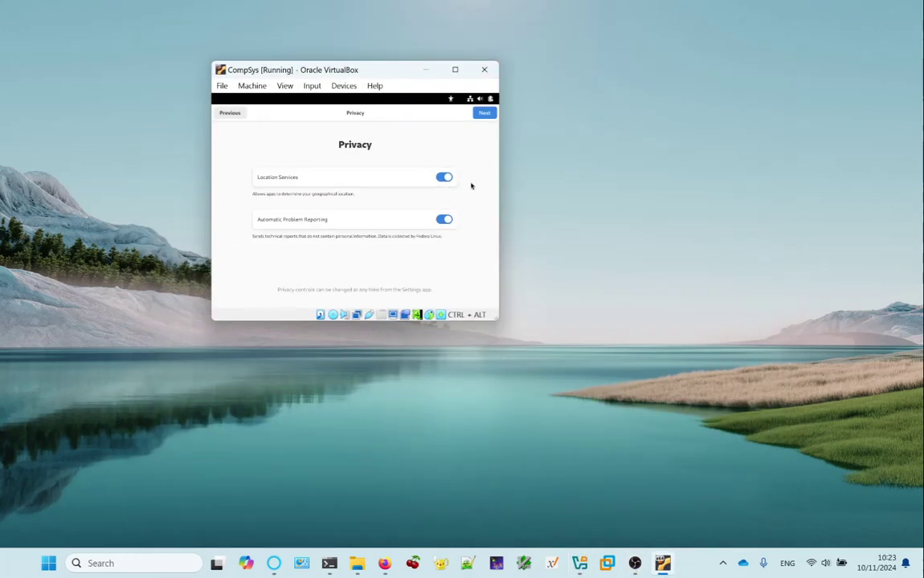
Turn off Automatic Problem Reporting and continue past the Privacy and Third-Party Repositories pages.
{"action": "left_click", "coordinate": [445, 221]}
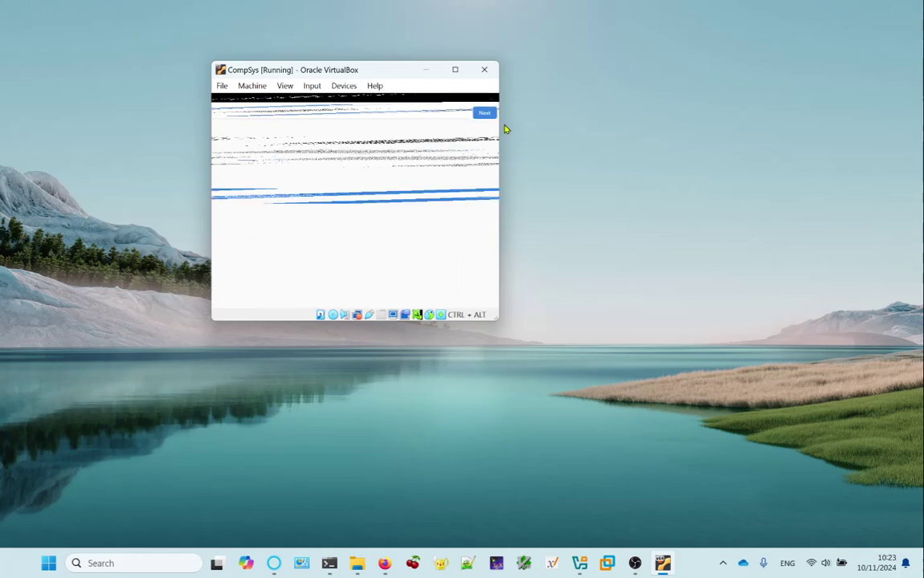
{"action": "left_click", "coordinate": [380, 202]}
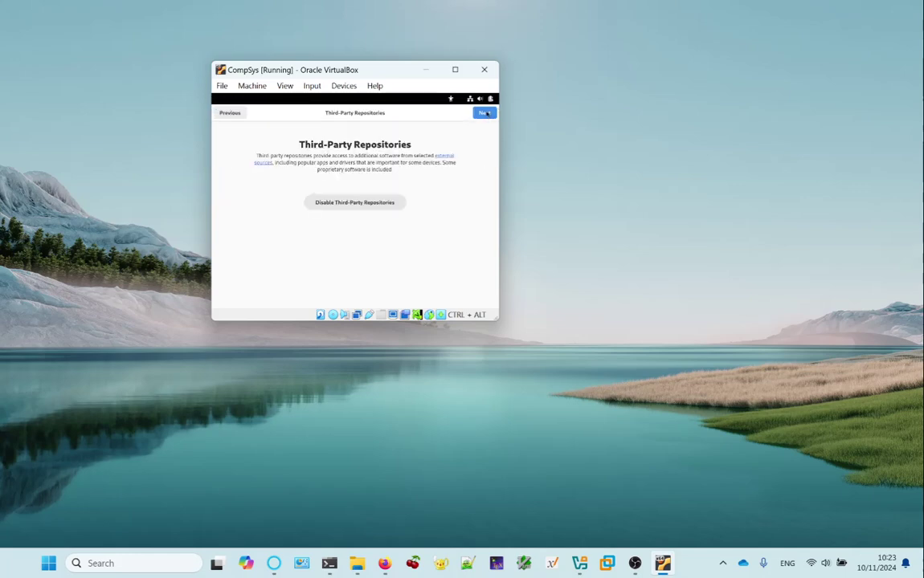
{"action": "left_click", "coordinate": [485, 113]}
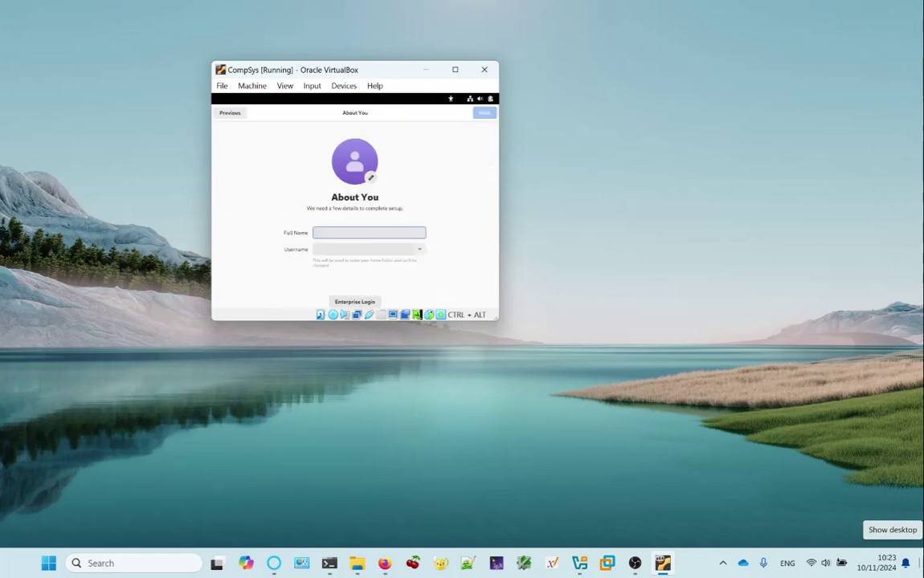
Enter the user's full name and a username on the About You page, then continue.
{"action": "type", "text": "g"}
{"action": "key", "text": "BackSpace"}
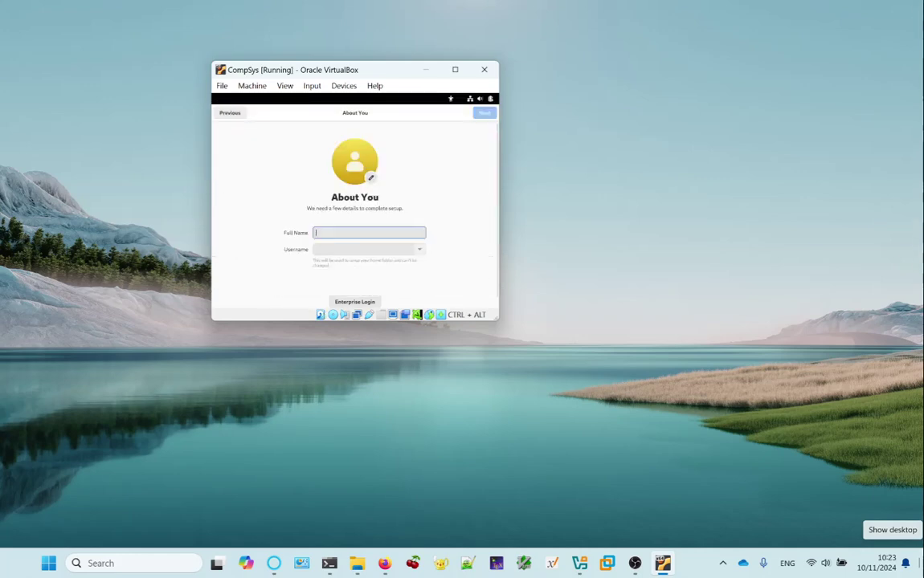
{"action": "type", "text": "G"}
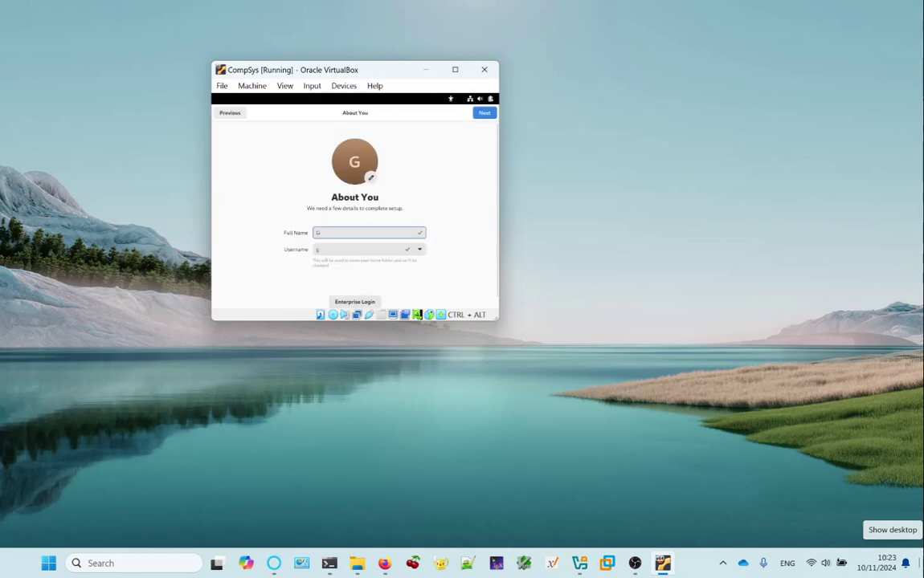
{"action": "type", "text": "uido Van D"}
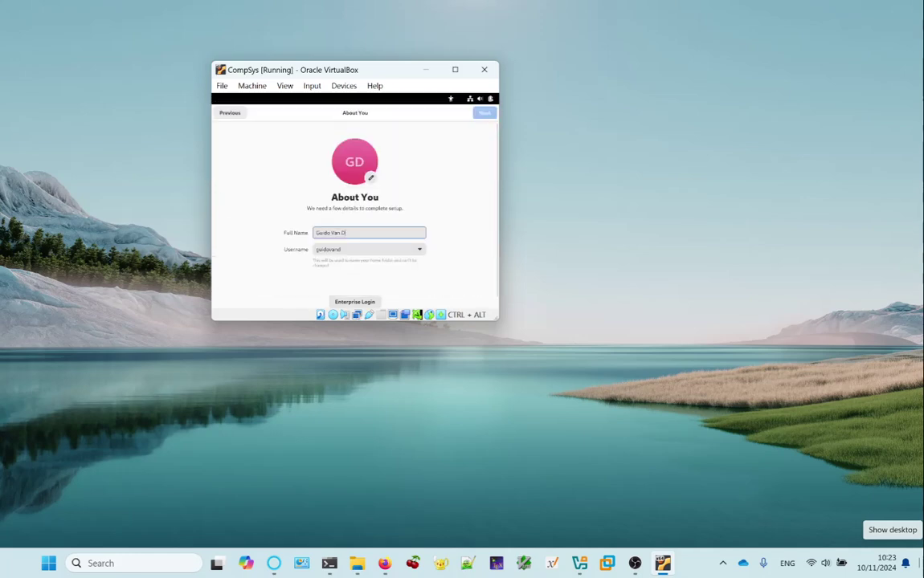
{"action": "type", "text": "e Velde"}
{"action": "key", "text": "Tab"}
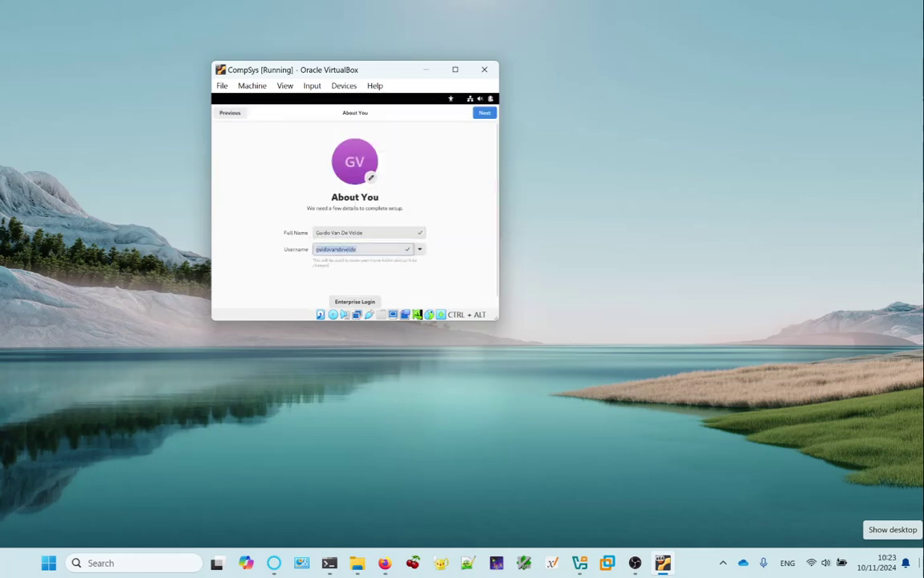
{"action": "type", "text": "guido"}
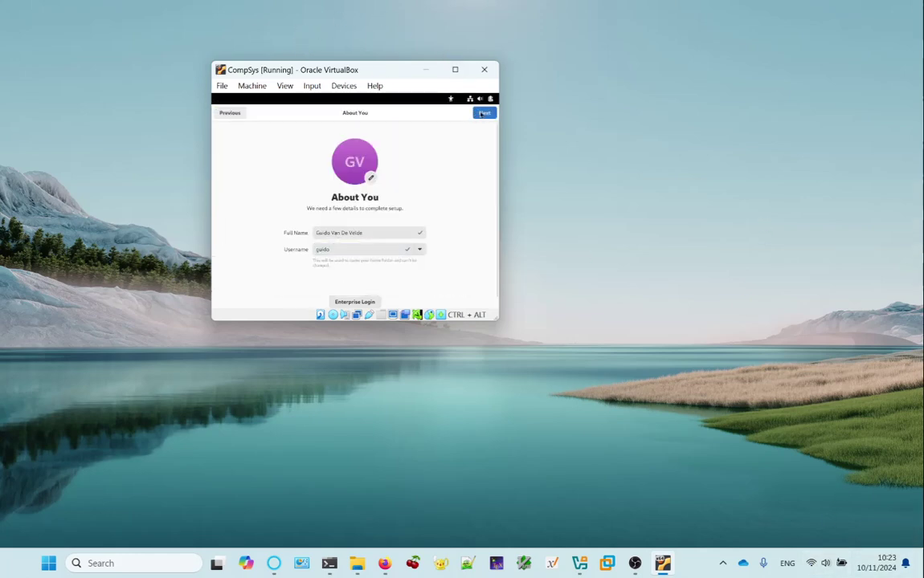
{"action": "left_click", "coordinate": [483, 113]}
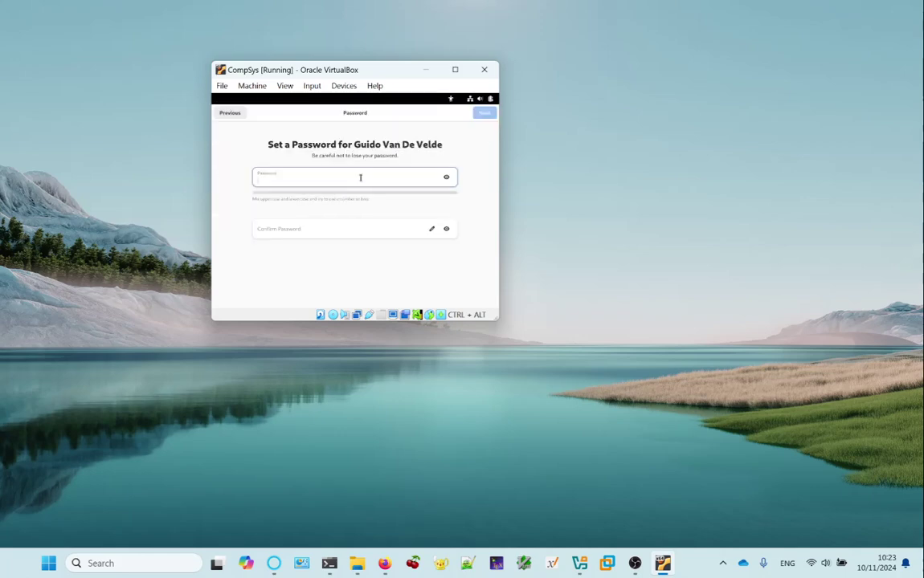
Enter the account password and its confirmation on the Set a Password page.
{"action": "type", "text": "password"}
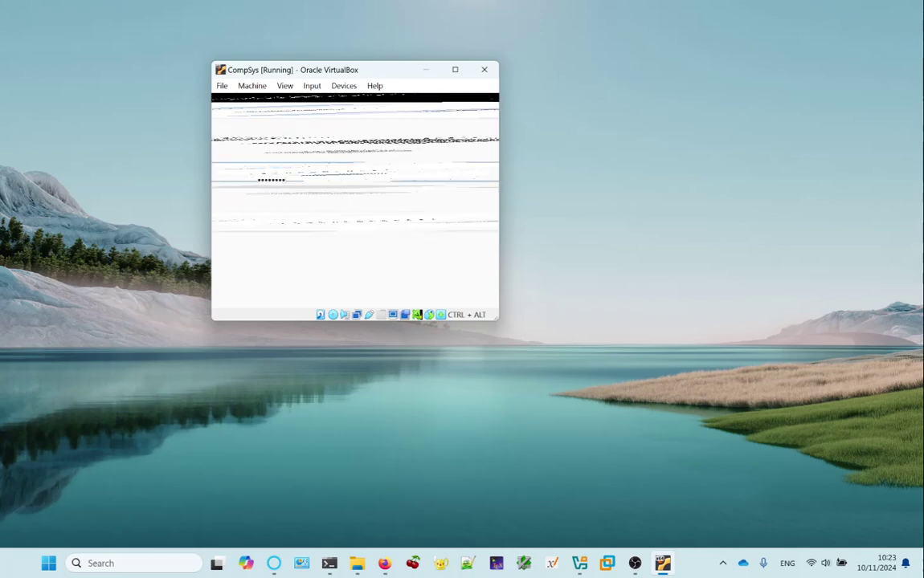
{"action": "type", "text": "1"}
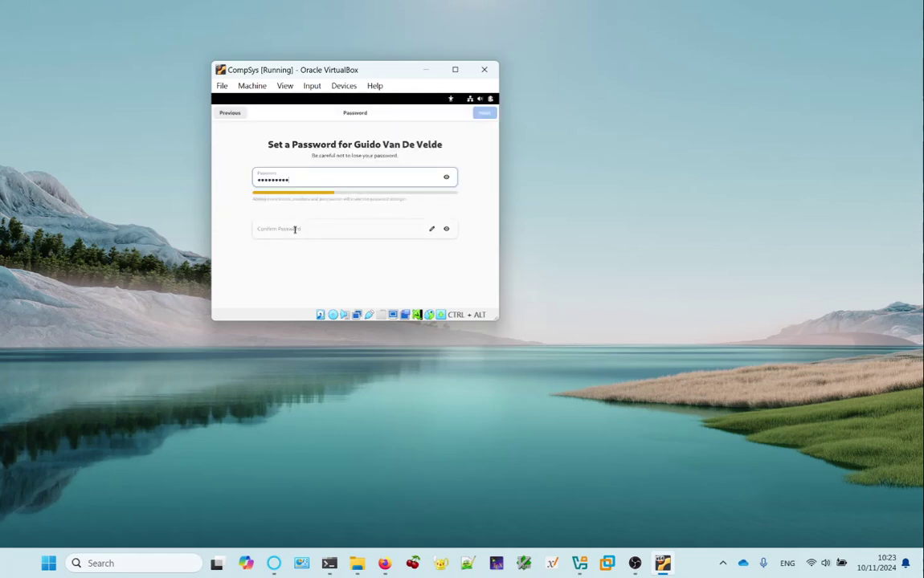
{"action": "left_click", "coordinate": [295, 230]}
{"action": "type", "text": "pass"}
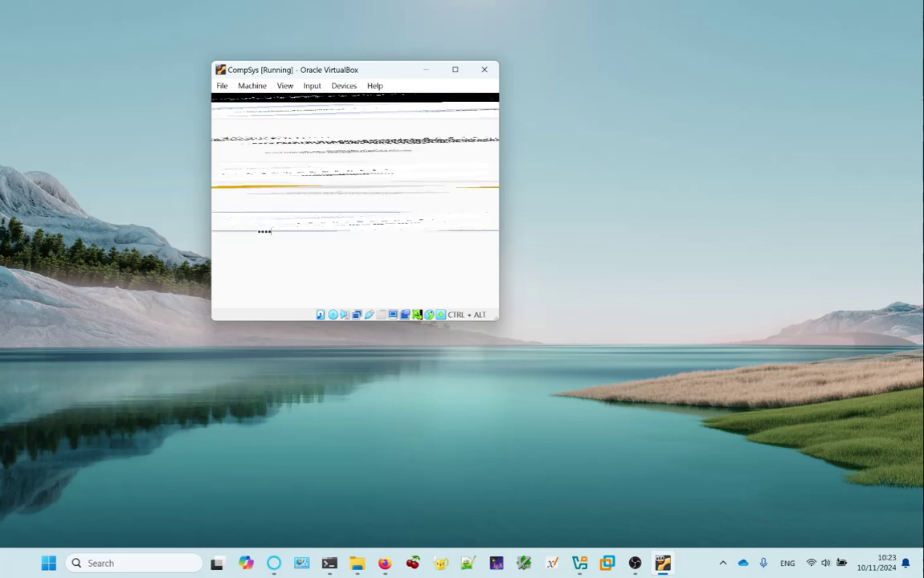
{"action": "type", "text": "word1"}
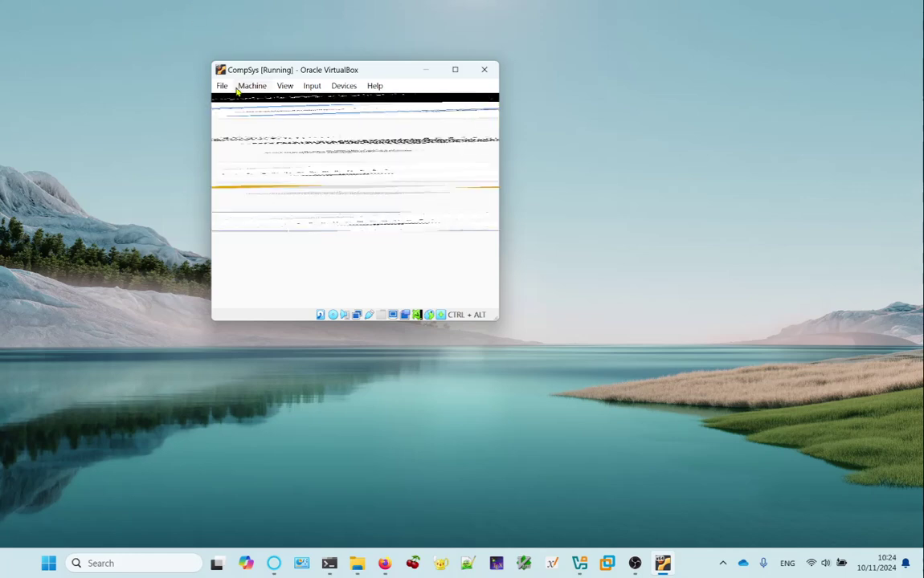
{"action": "left_click_drag", "start_coordinate": [337, 75], "coordinate": [388, 93]}
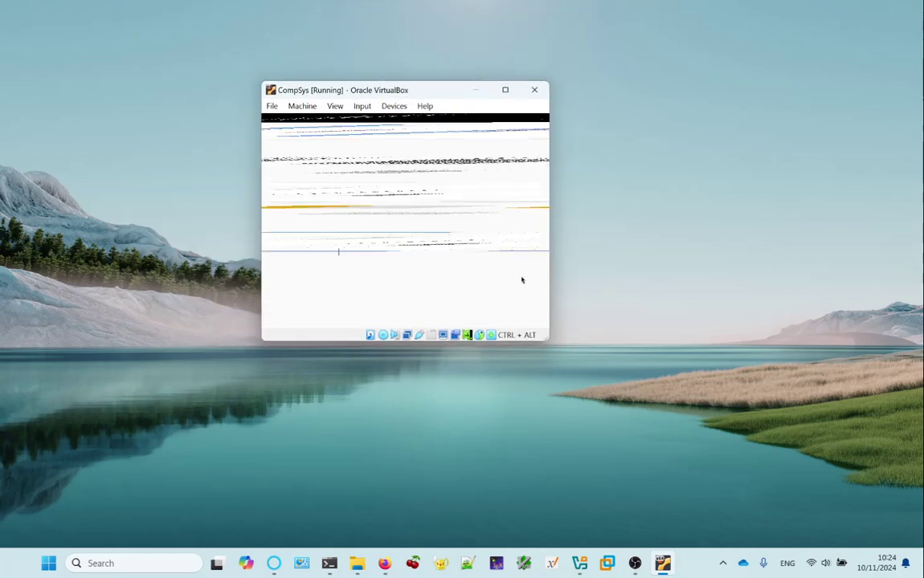
Submit the password, start using Fedora, skip the welcome tour, and launch Terminal from Show Apps.
{"action": "left_click", "coordinate": [524, 125]}
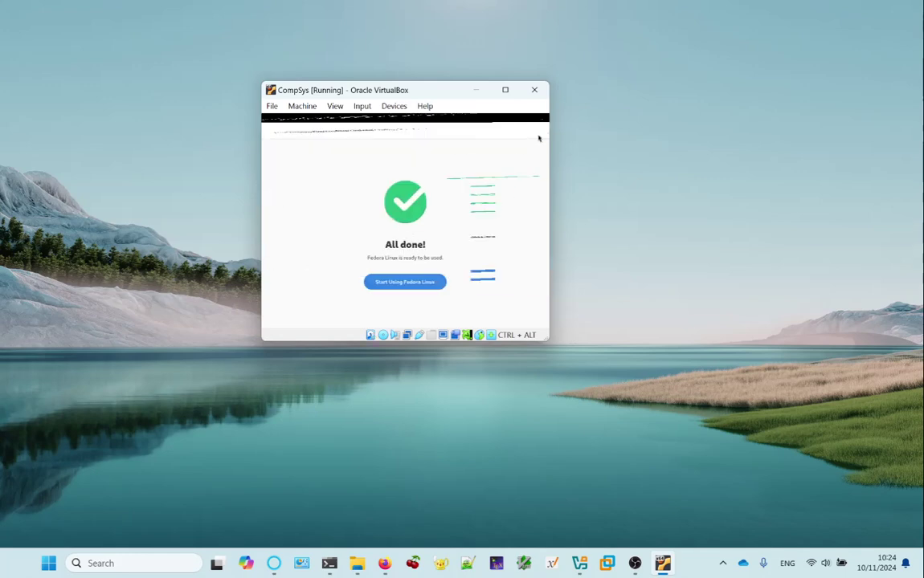
{"action": "left_click", "coordinate": [436, 285]}
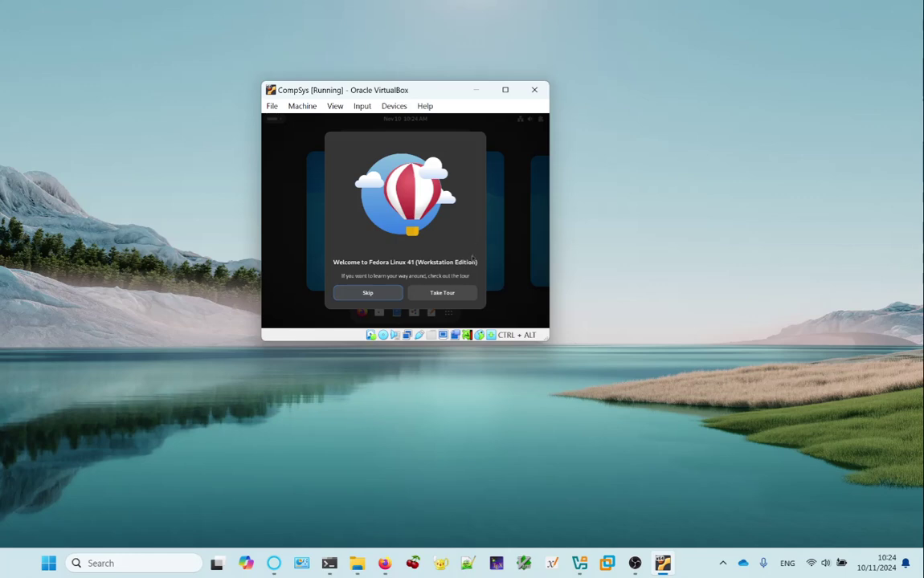
{"action": "left_click", "coordinate": [368, 294]}
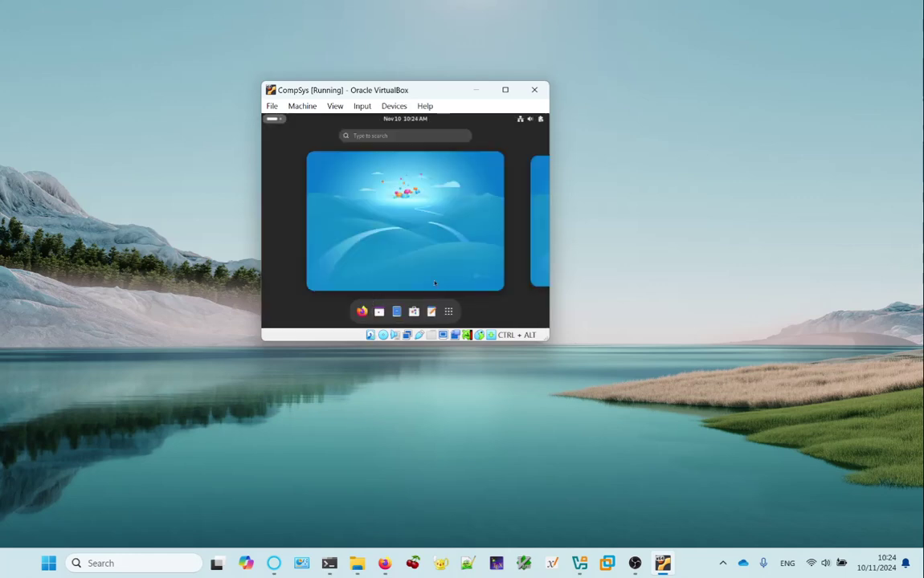
{"action": "left_click", "coordinate": [449, 312]}
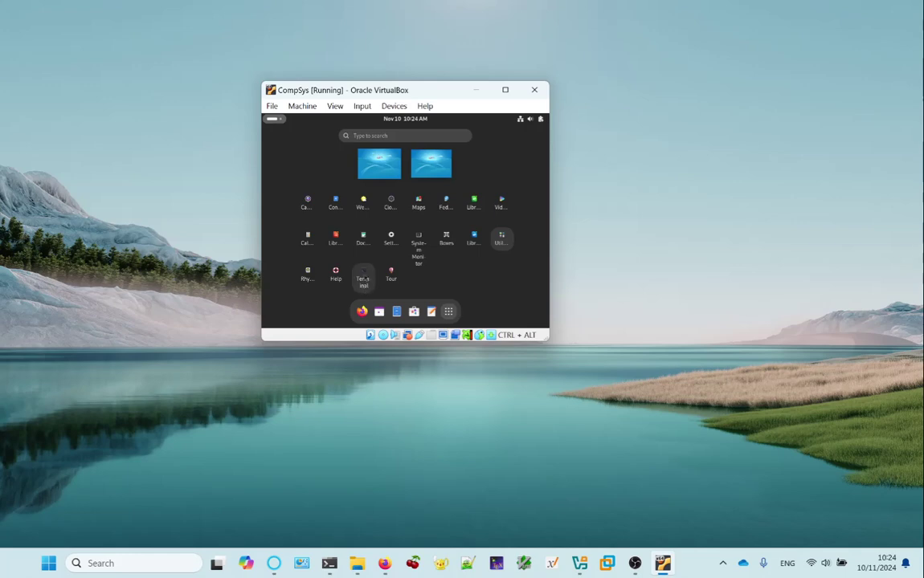
{"action": "left_click", "coordinate": [363, 273]}
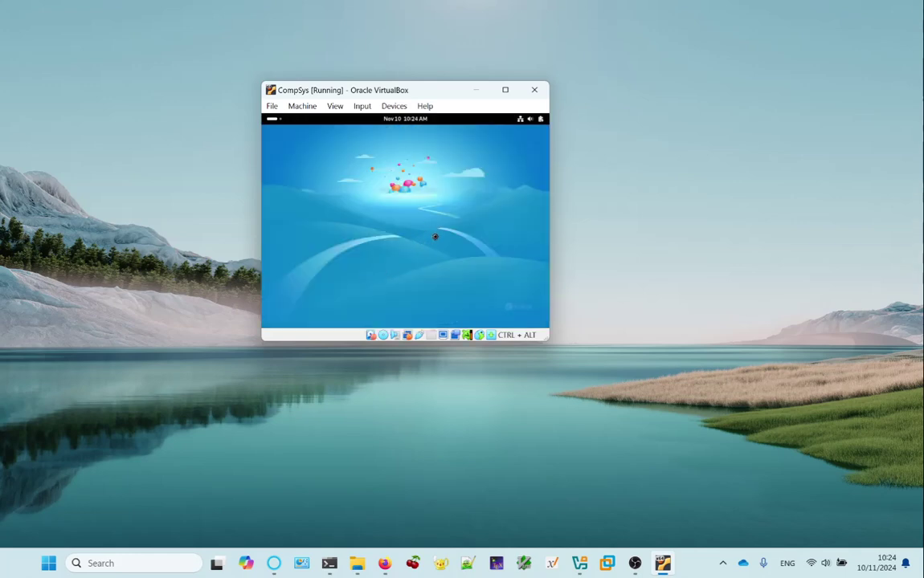
Open a terminal with Ctrl+Alt+T and enlarge the VM window toward the top-left of the screen.
{"action": "key", "text": "ctrl+alt+t"}
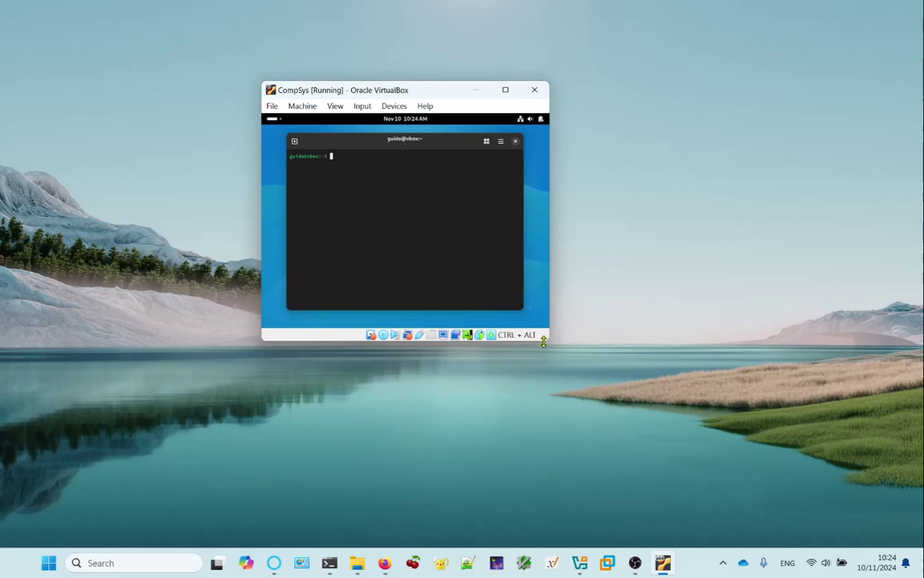
{"action": "left_click_drag", "start_coordinate": [548, 342], "coordinate": [673, 393]}
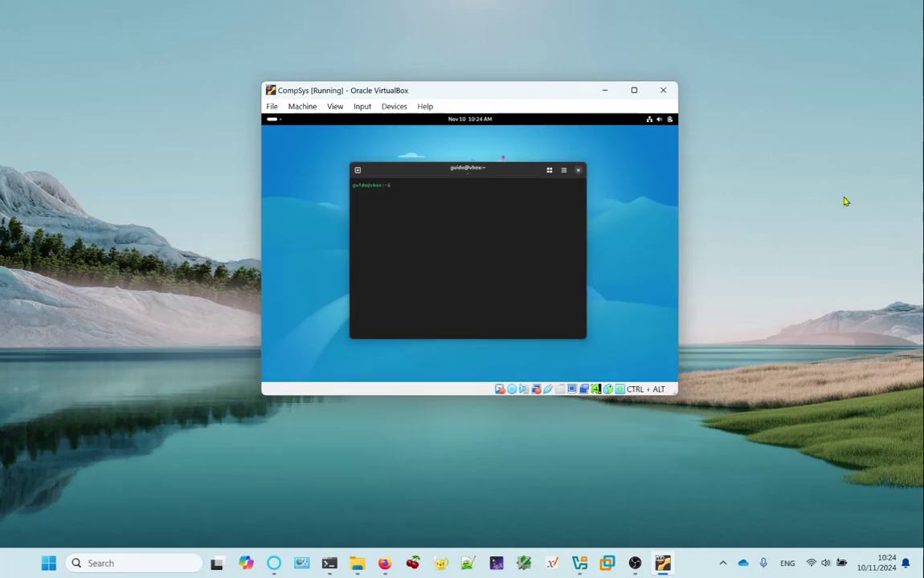
{"action": "left_click_drag", "start_coordinate": [478, 98], "coordinate": [384, 80]}
{"action": "left_click_drag", "start_coordinate": [581, 377], "coordinate": [794, 500]}
{"action": "left_click_drag", "start_coordinate": [546, 81], "coordinate": [503, 56]}
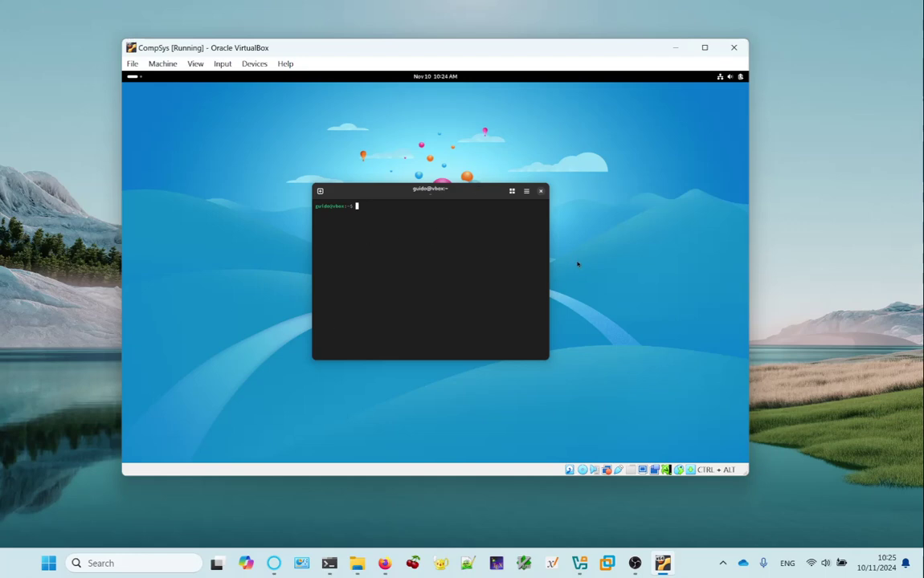
{"action": "left_click", "coordinate": [674, 48]}
{"action": "left_click", "coordinate": [663, 565]}
{"action": "left_click_drag", "start_coordinate": [373, 54], "coordinate": [352, 60]}
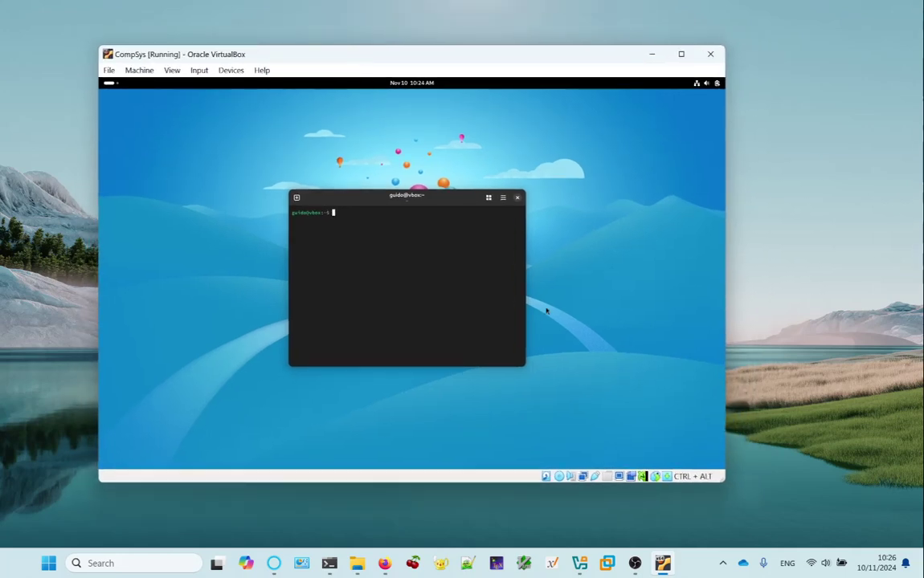
Open Task Manager sorted by memory and expand VirtualBox Virtual Machine, using about 4,240 MB.
{"action": "right_click", "coordinate": [689, 567]}
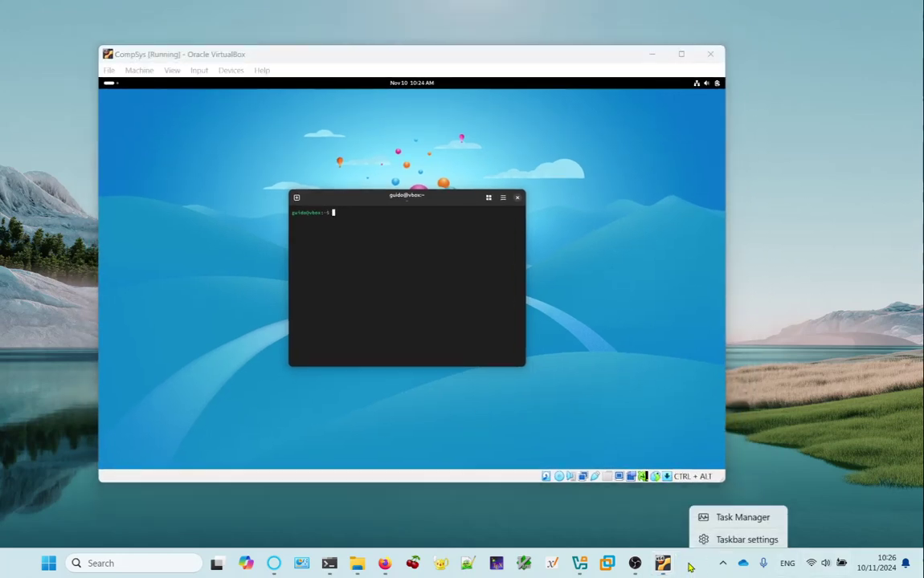
{"action": "left_click", "coordinate": [744, 521]}
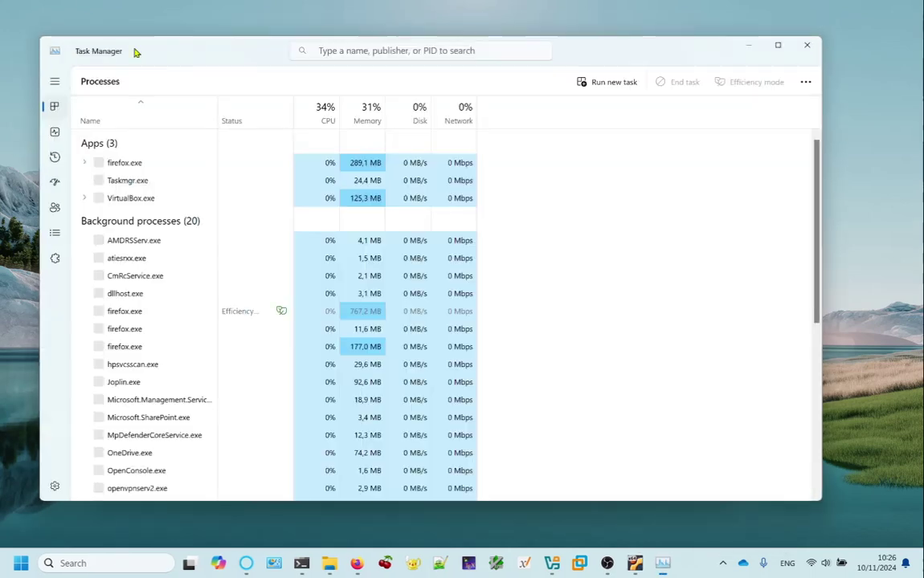
{"action": "left_click", "coordinate": [365, 111]}
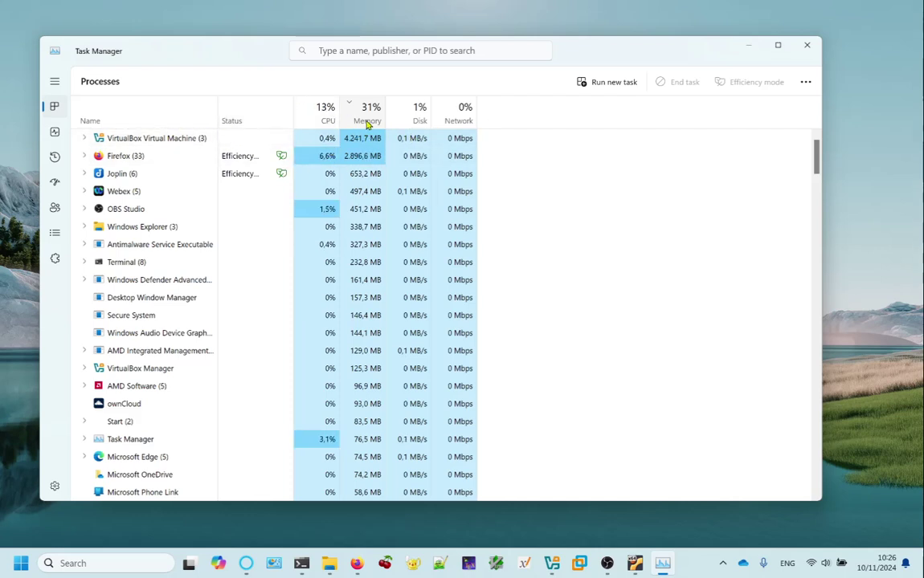
{"action": "left_click", "coordinate": [83, 139]}
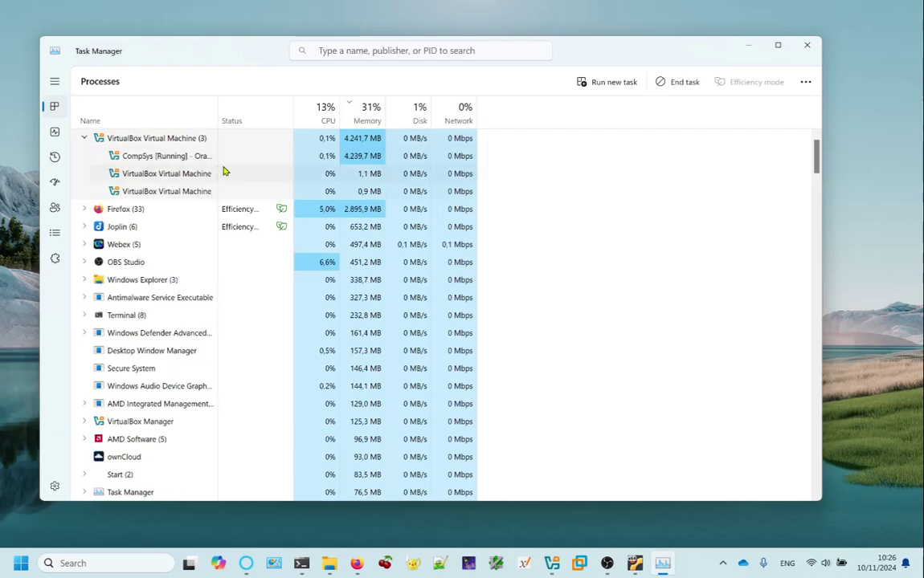
Widen the Name column to show full process names, then minimize Task Manager.
{"action": "left_click_drag", "start_coordinate": [217, 99], "coordinate": [283, 101]}
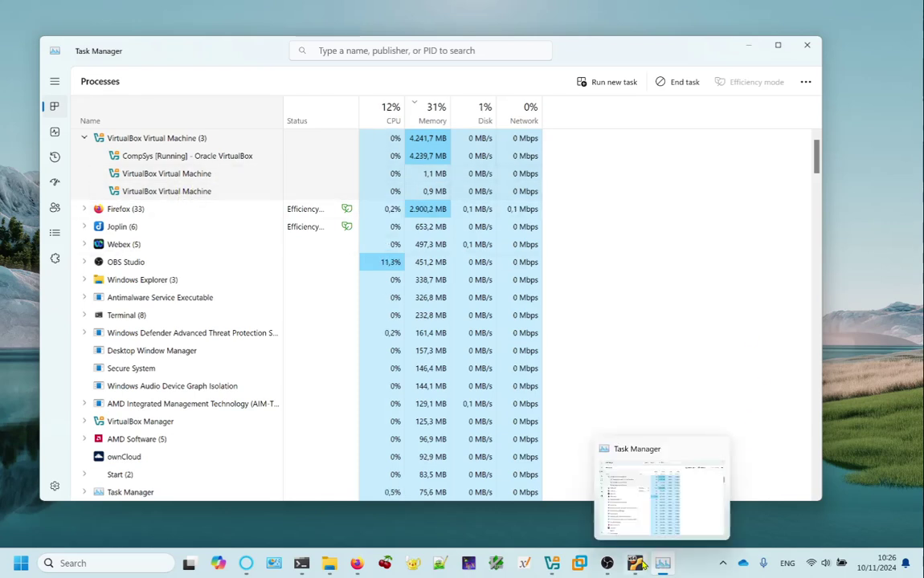
{"action": "mouse_move", "coordinate": [643, 563]}
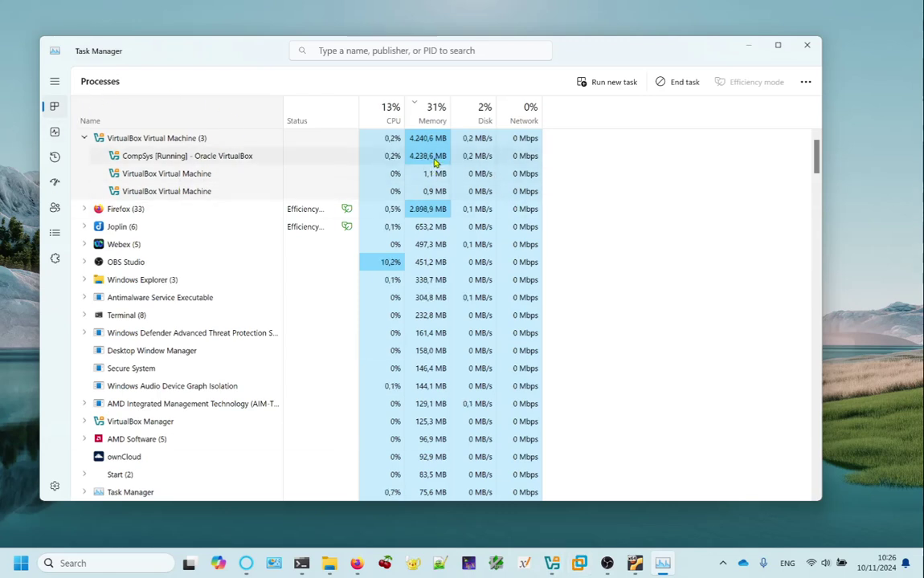
{"action": "left_click", "coordinate": [746, 47]}
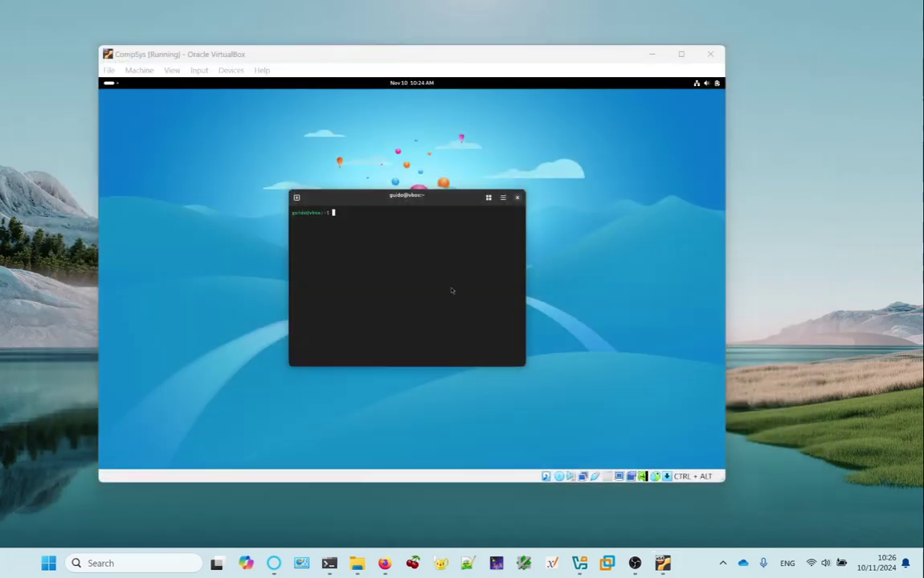
Shut down the CompSys VM by sending the guest the shutdown signal.
{"action": "left_click", "coordinate": [378, 193]}
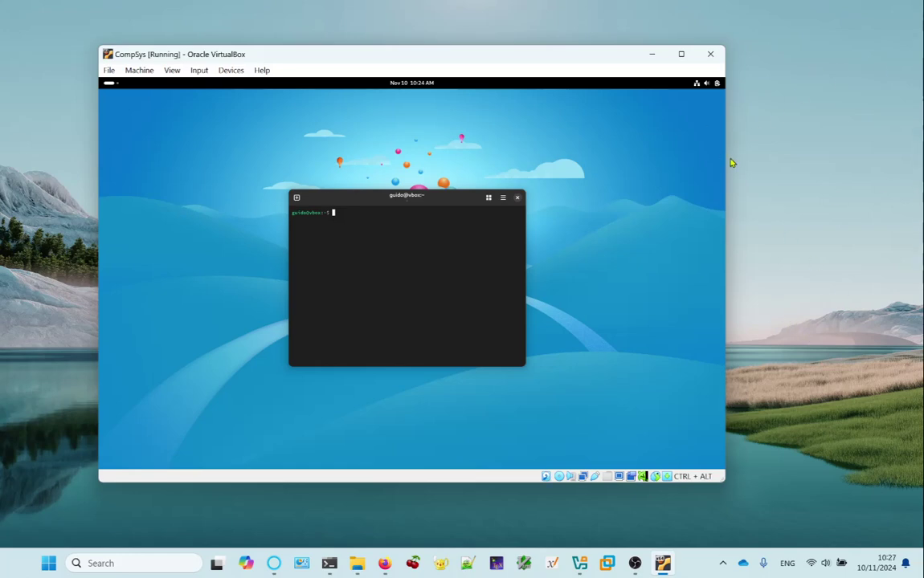
{"action": "left_click", "coordinate": [710, 54]}
{"action": "left_click", "coordinate": [440, 270]}
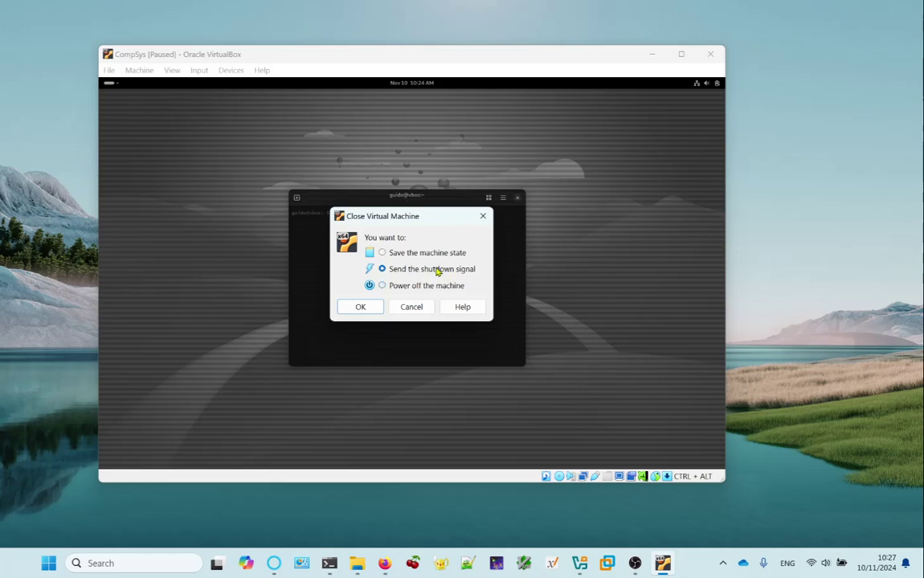
{"action": "left_click", "coordinate": [361, 307]}
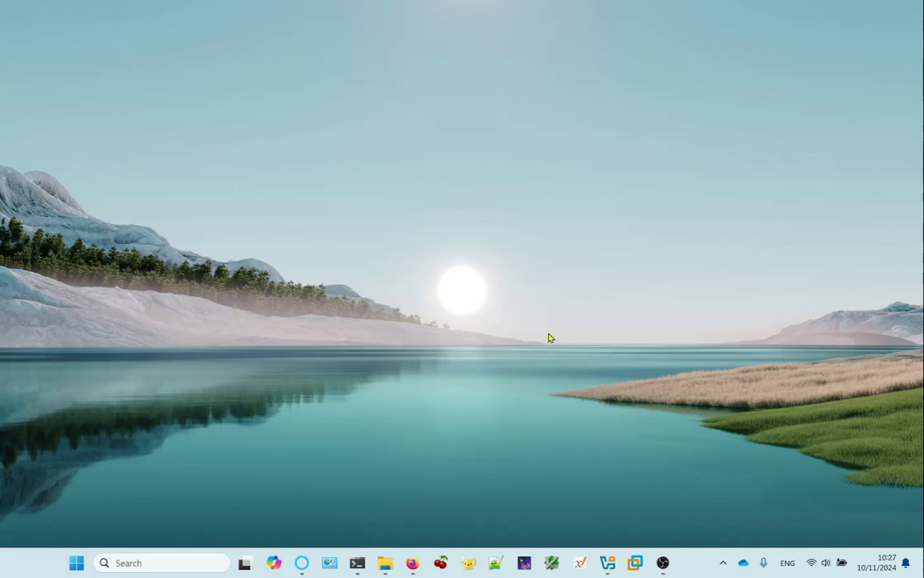
Start the CompSys VM from VirtualBox Manager, then minimize the Manager window.
{"action": "left_click", "coordinate": [606, 564]}
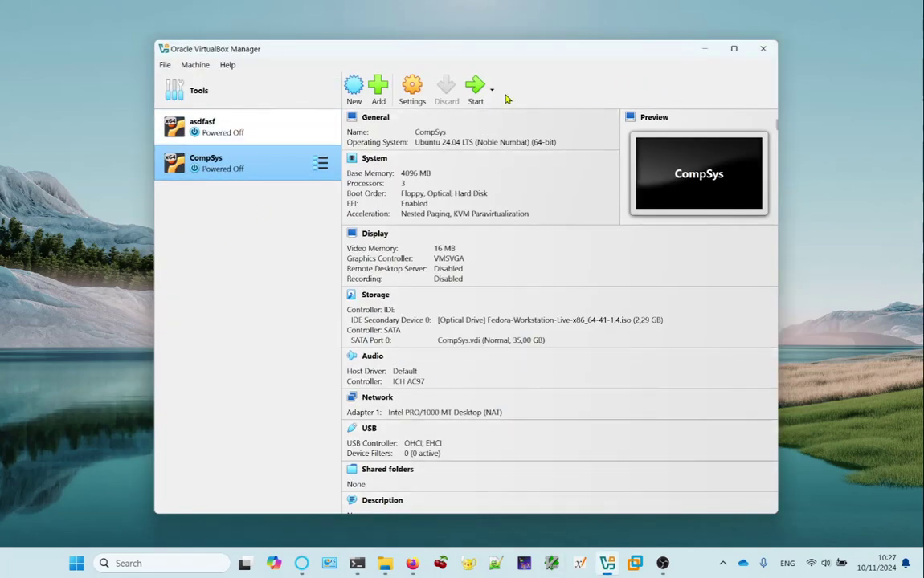
{"action": "left_click_drag", "start_coordinate": [552, 49], "coordinate": [539, 48]}
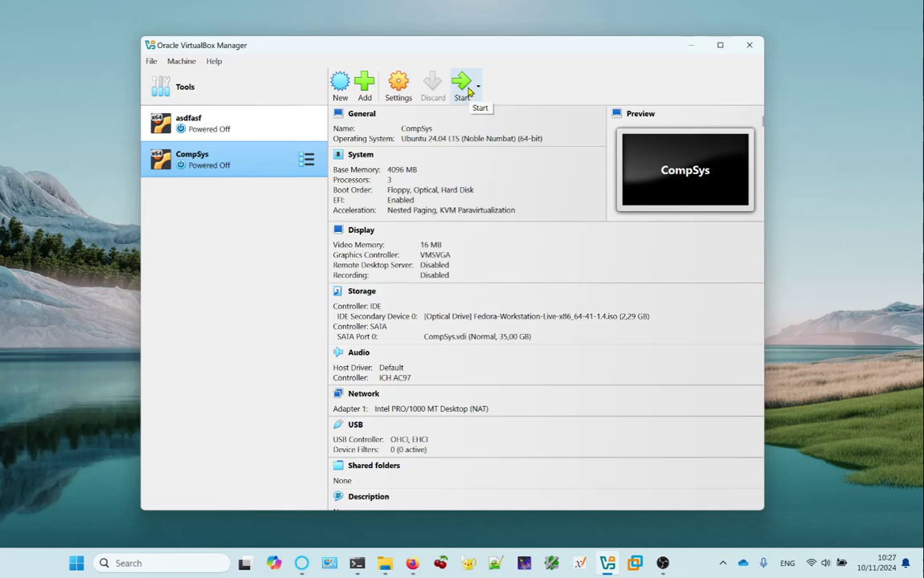
{"action": "left_click", "coordinate": [468, 90]}
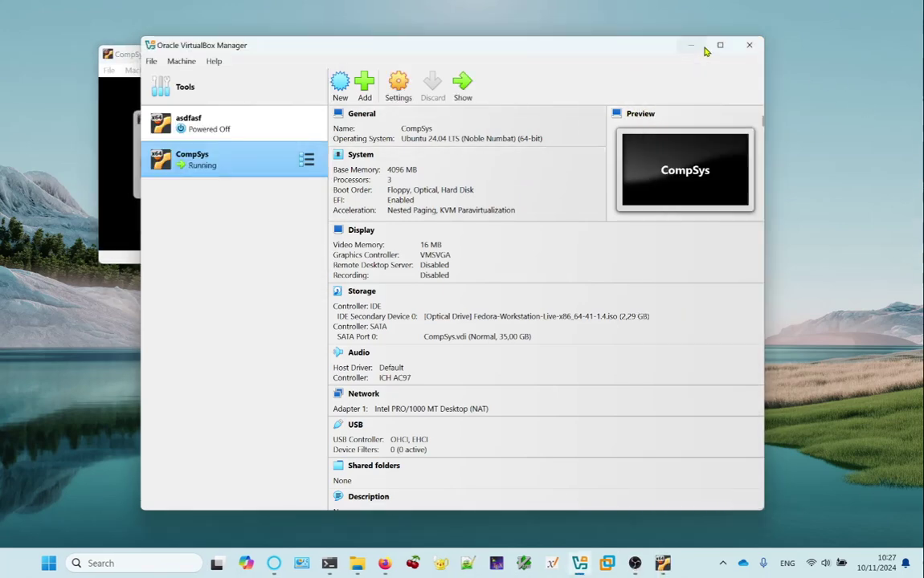
{"action": "left_click", "coordinate": [691, 45]}
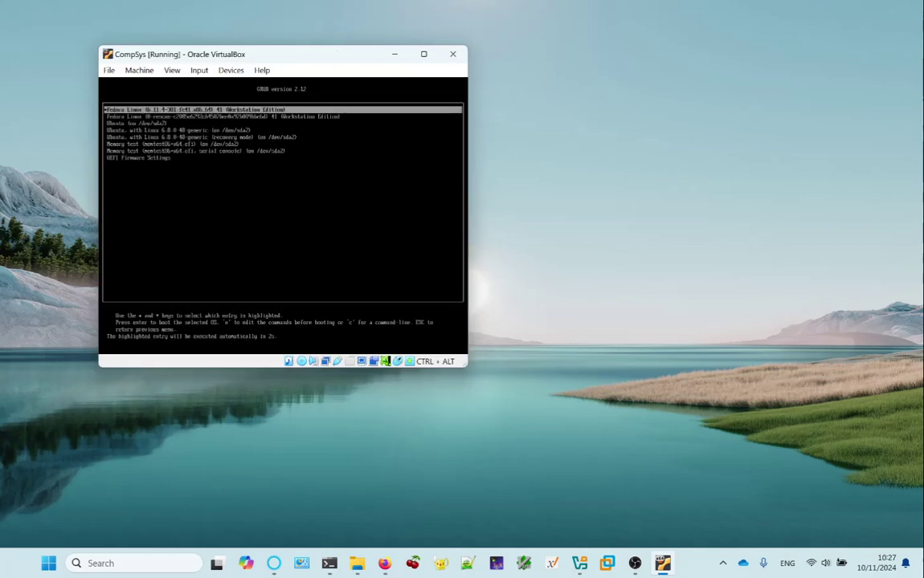
Stop the GRUB countdown and leave the first Fedora Linux entry highlighted.
{"action": "key", "text": "Down"}
{"action": "key", "text": "Down"}
{"action": "key", "text": "Down"}
{"action": "key", "text": "Down"}
{"action": "key", "text": "Down"}
{"action": "key", "text": "Up"}
{"action": "key", "text": "Up"}
{"action": "key", "text": "Up"}
{"action": "key", "text": "Up"}
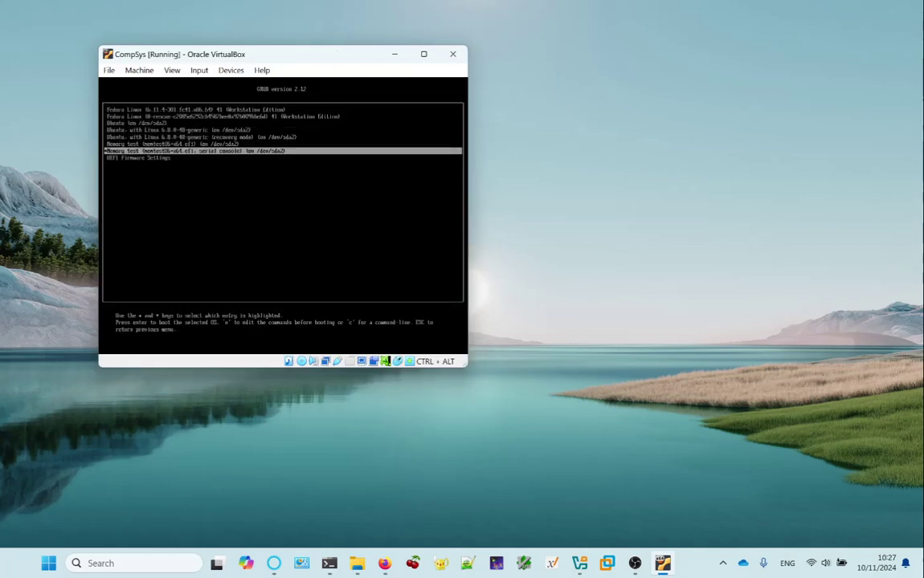
{"action": "key", "text": "Down"}
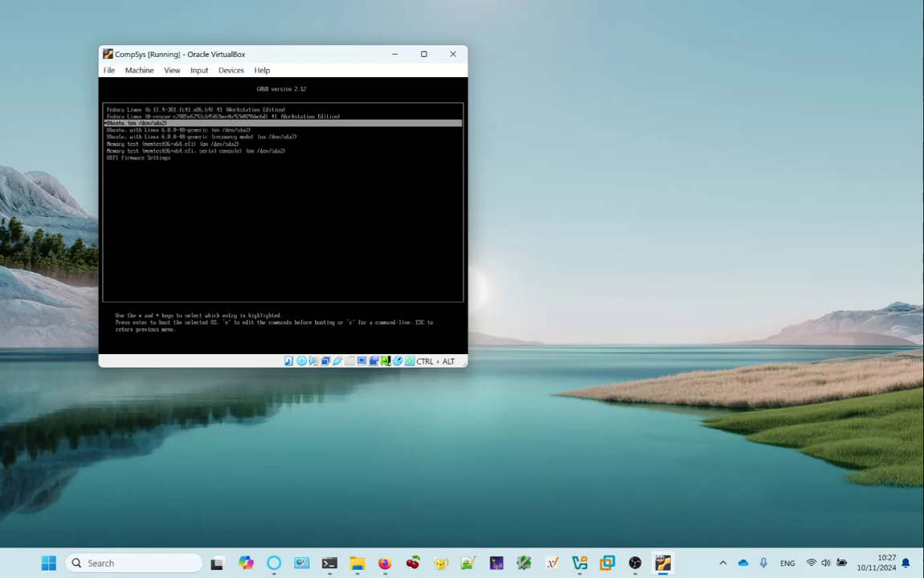
{"action": "key", "text": "Up"}
{"action": "key", "text": "Up"}
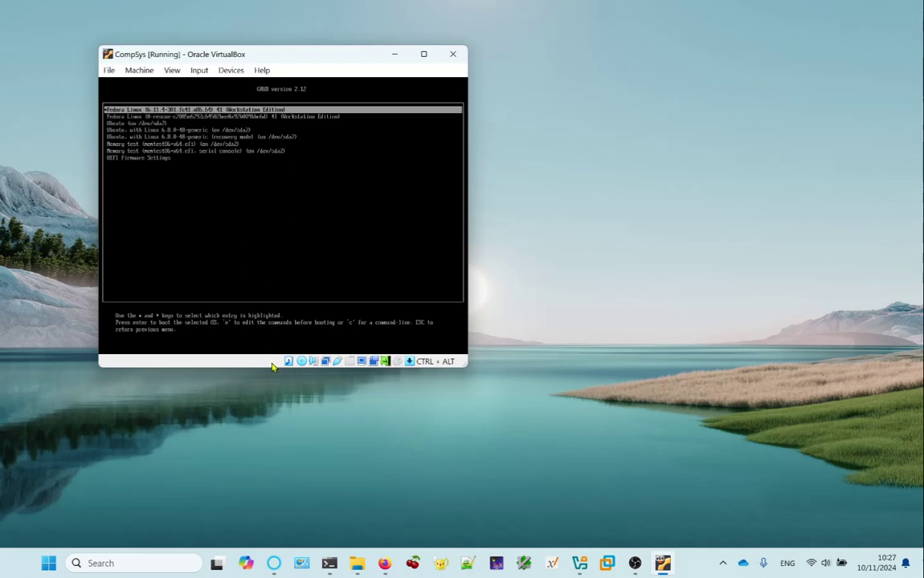
Eject the Fedora ISO from the VM's virtual optical drive.
{"action": "left_click", "coordinate": [301, 361]}
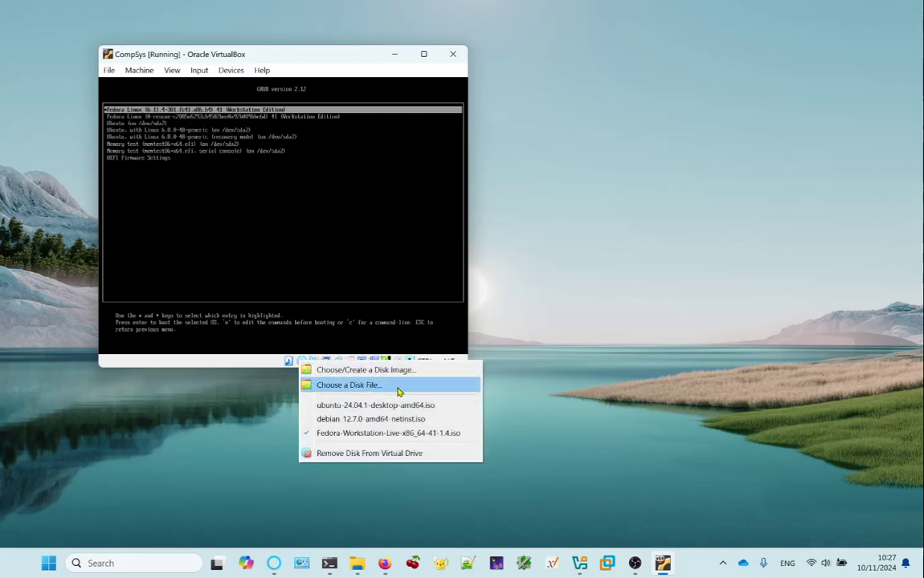
{"action": "left_click", "coordinate": [448, 454]}
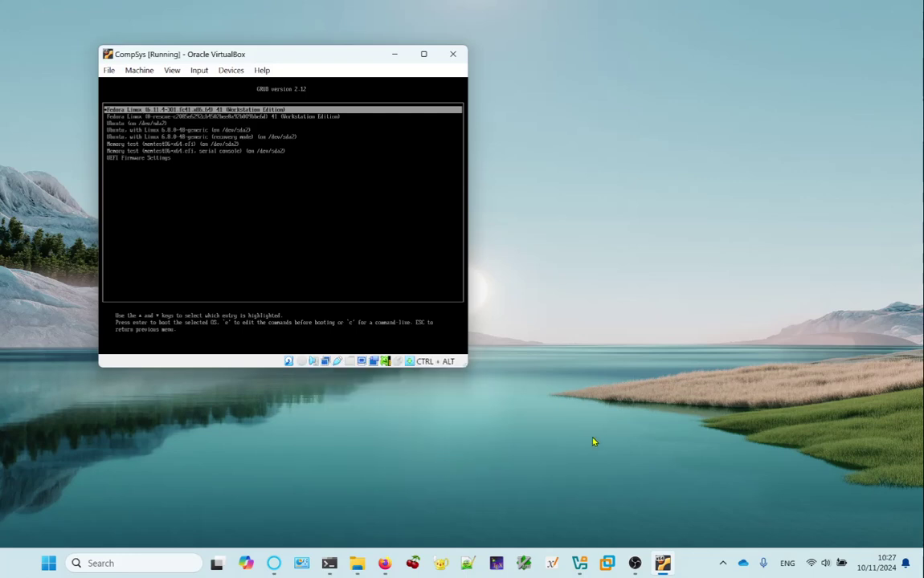
{"action": "left_click", "coordinate": [302, 363]}
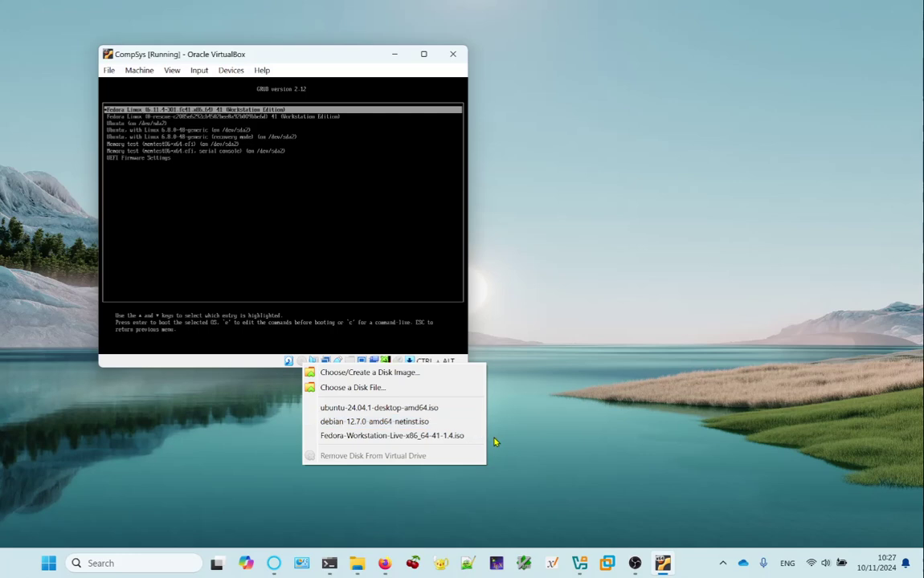
{"action": "left_click", "coordinate": [291, 397]}
{"action": "left_click", "coordinate": [304, 364]}
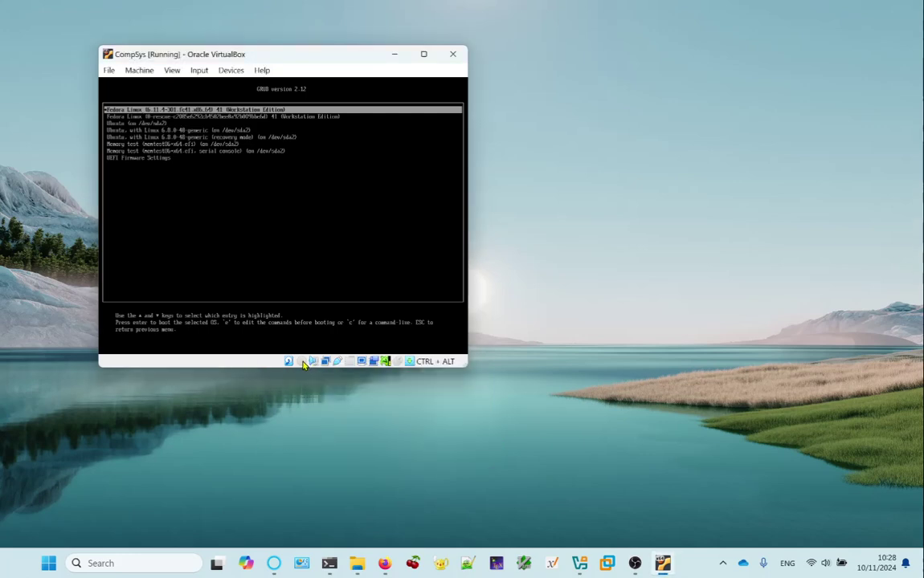
Confirm in the VM's Storage settings that the IDE optical drive is now empty.
{"action": "left_click", "coordinate": [139, 69]}
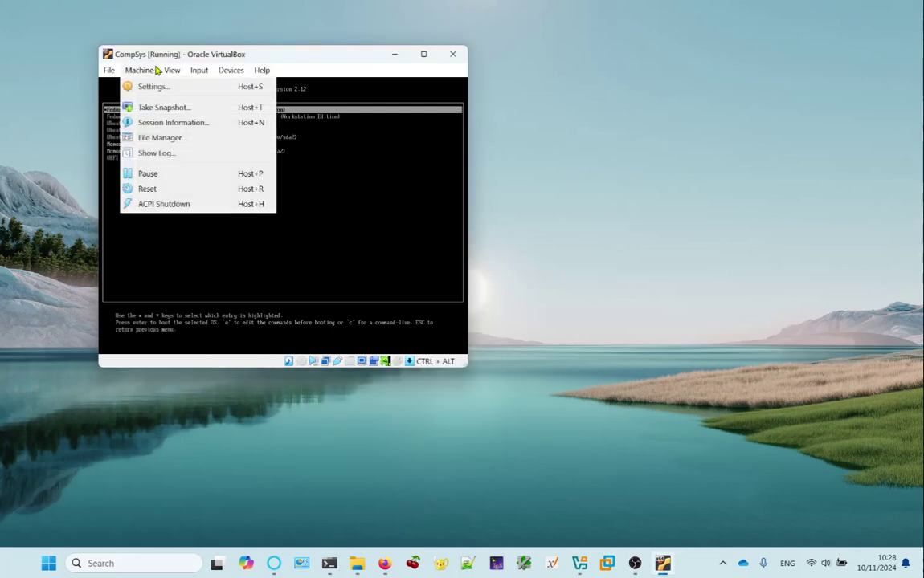
{"action": "left_click", "coordinate": [165, 87]}
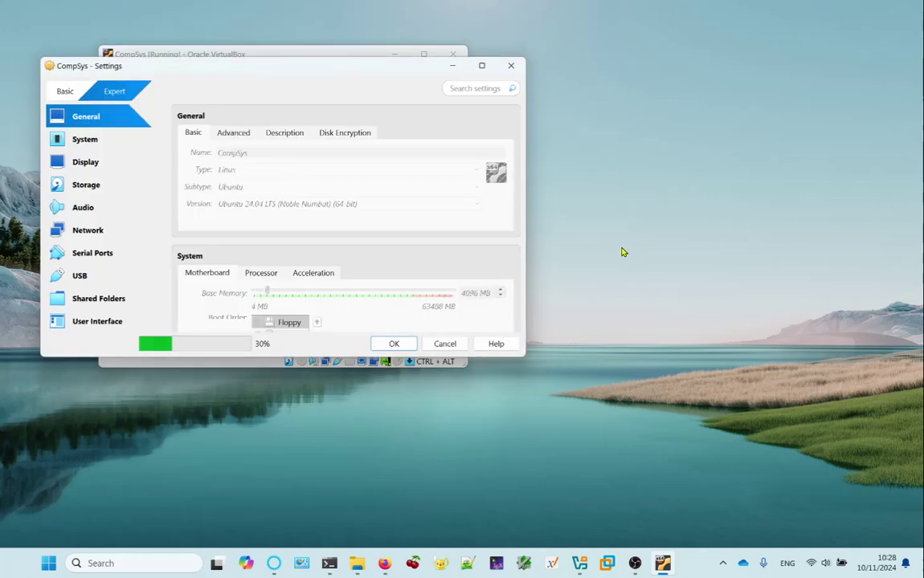
{"action": "left_click", "coordinate": [91, 185]}
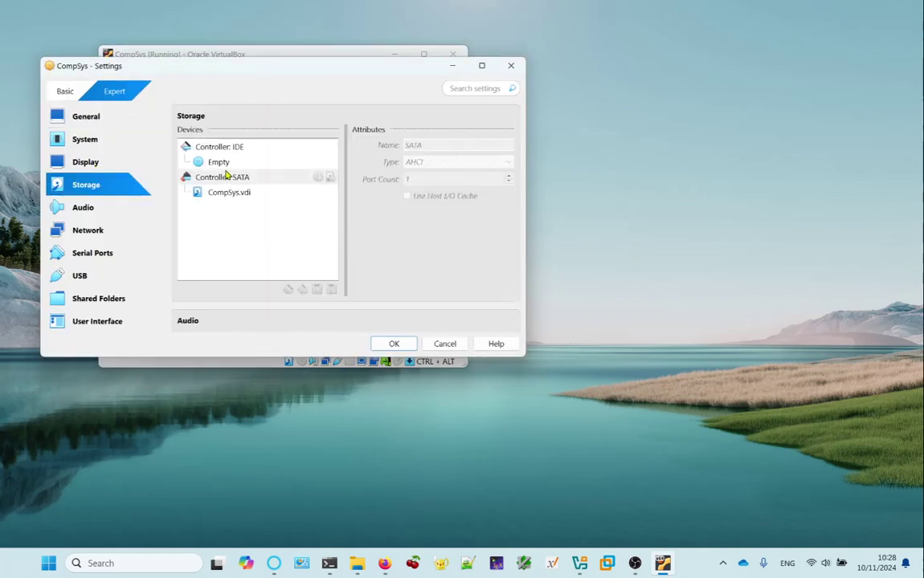
{"action": "left_click", "coordinate": [212, 162]}
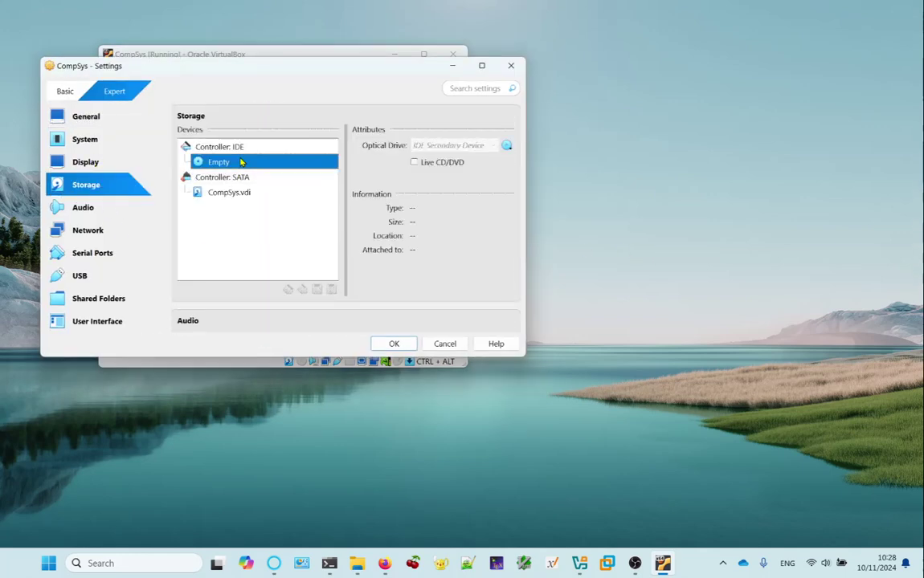
{"action": "left_click", "coordinate": [452, 344]}
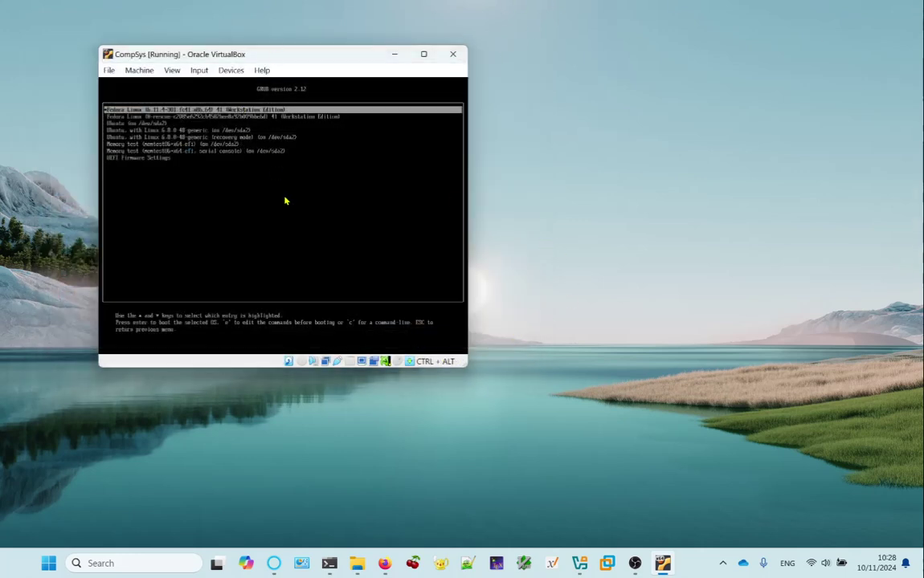
Boot the highlighted Fedora Linux GRUB entry through to the login screen.
{"action": "key", "text": "Return"}
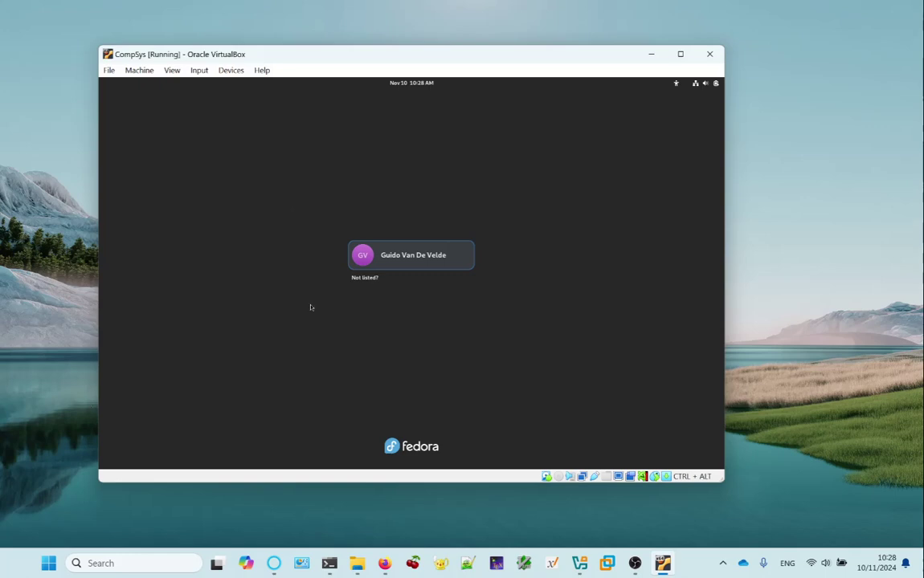
Select the user account and sign in with its password.
{"action": "left_click", "coordinate": [449, 257]}
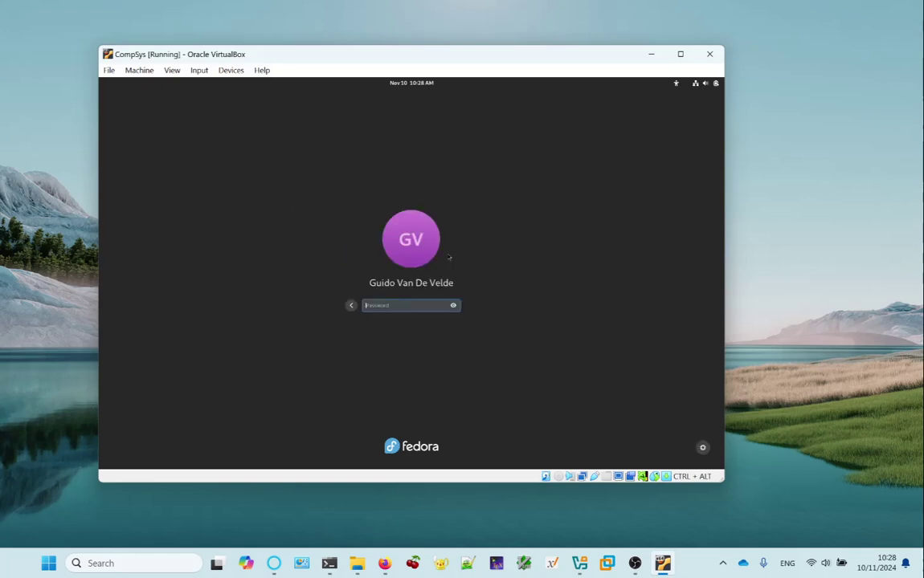
{"action": "type", "text": "***"}
{"action": "key", "text": "Return"}
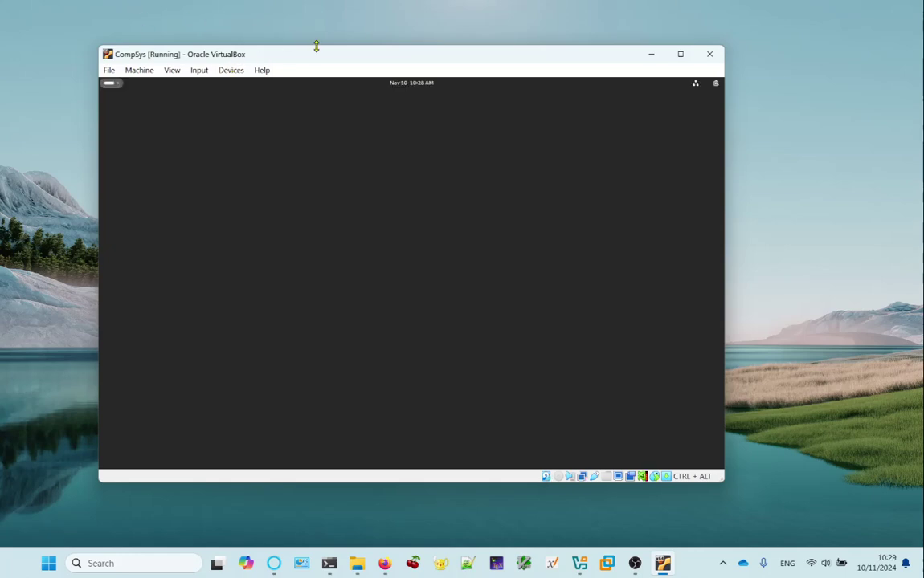
Shift the VM window down and right, then launch Terminal from the Fedora app grid.
{"action": "left_click_drag", "start_coordinate": [324, 58], "coordinate": [354, 73]}
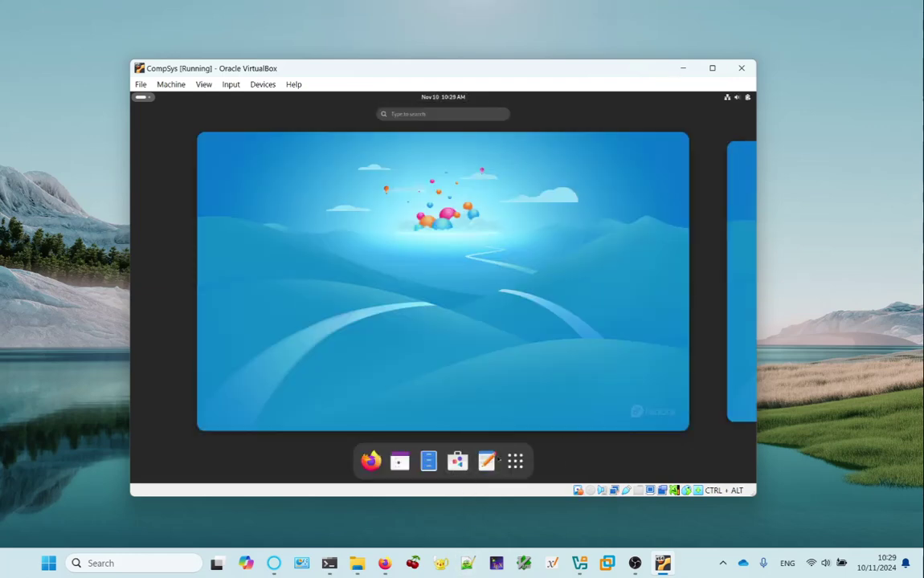
{"action": "left_click", "coordinate": [515, 460]}
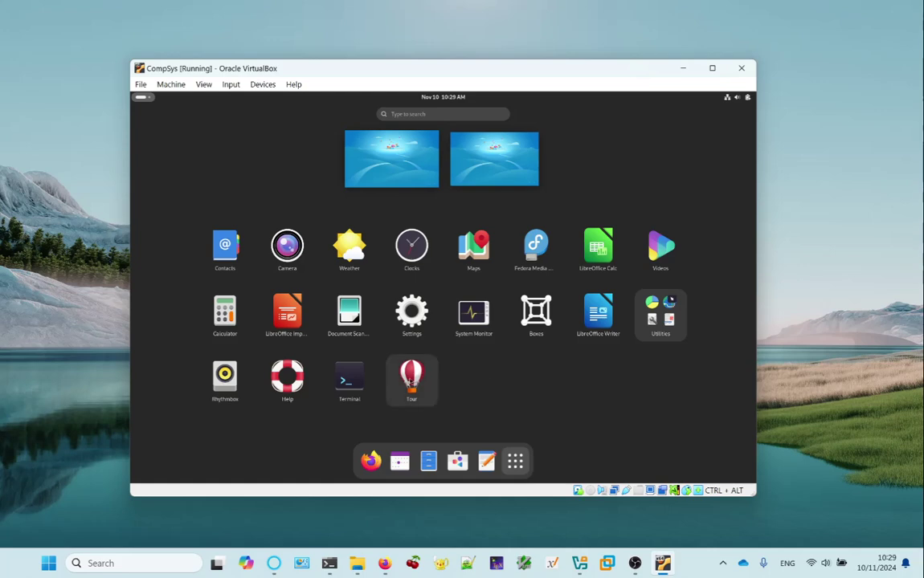
{"action": "left_click", "coordinate": [377, 378]}
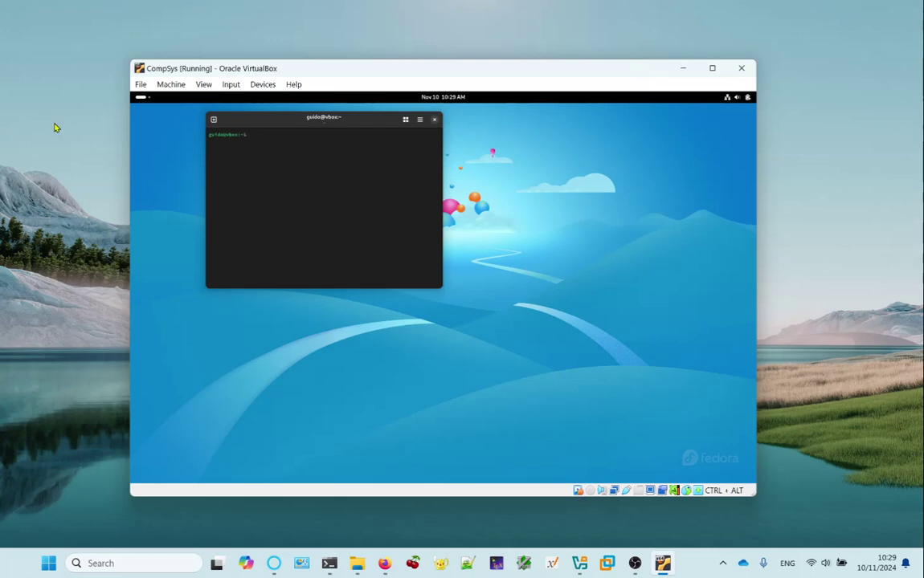
Enlarge the terminal text two steps with Ctrl++ and drag the window much larger.
{"action": "right_click", "coordinate": [303, 121]}
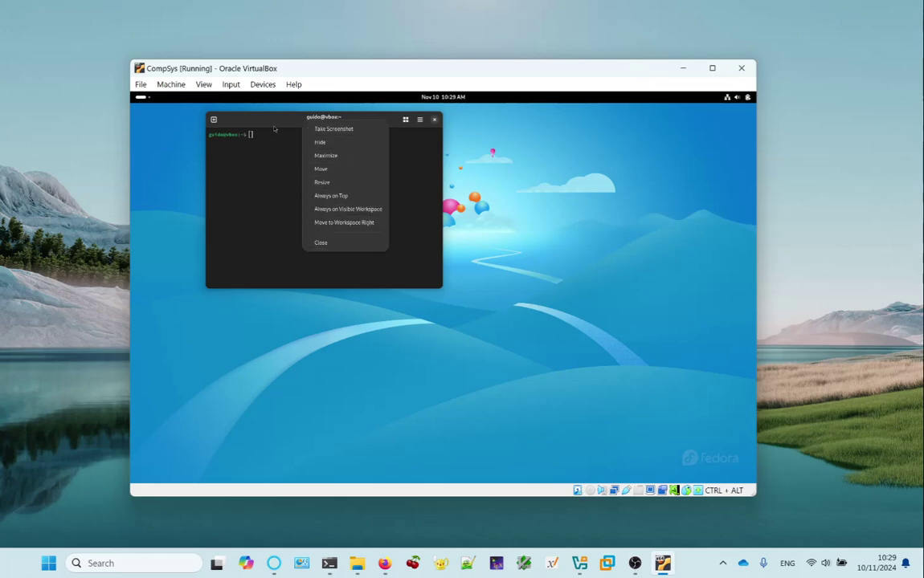
{"action": "left_click", "coordinate": [267, 181]}
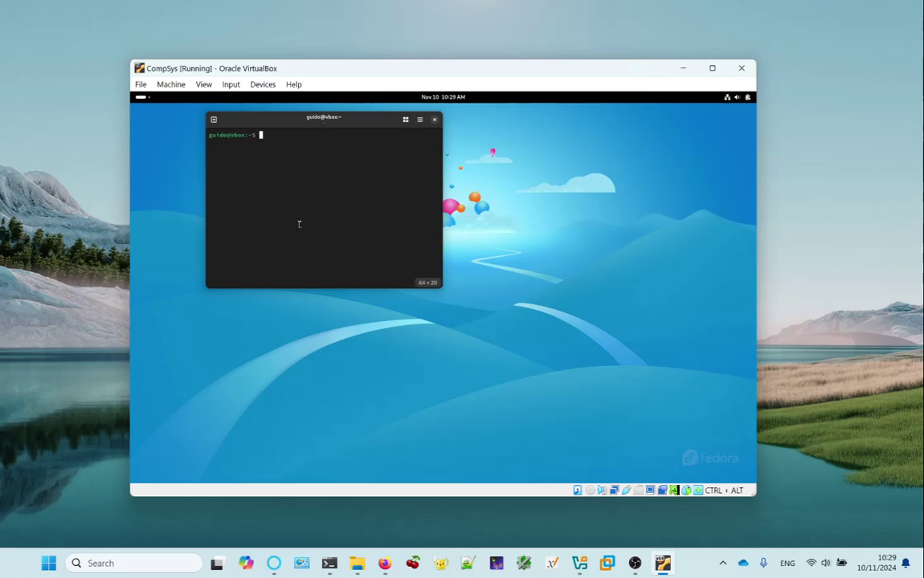
{"action": "key", "text": "ctrl+plus"}
{"action": "key", "text": "ctrl+plus"}
{"action": "key", "text": "ctrl+plus"}
{"action": "key", "text": "ctrl+plus"}
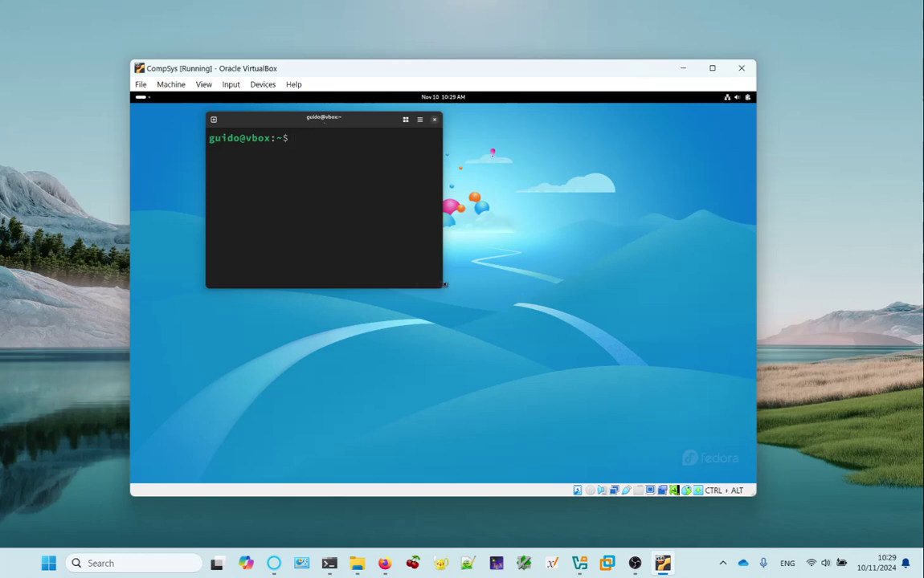
{"action": "left_click_drag", "start_coordinate": [442, 287], "coordinate": [687, 414]}
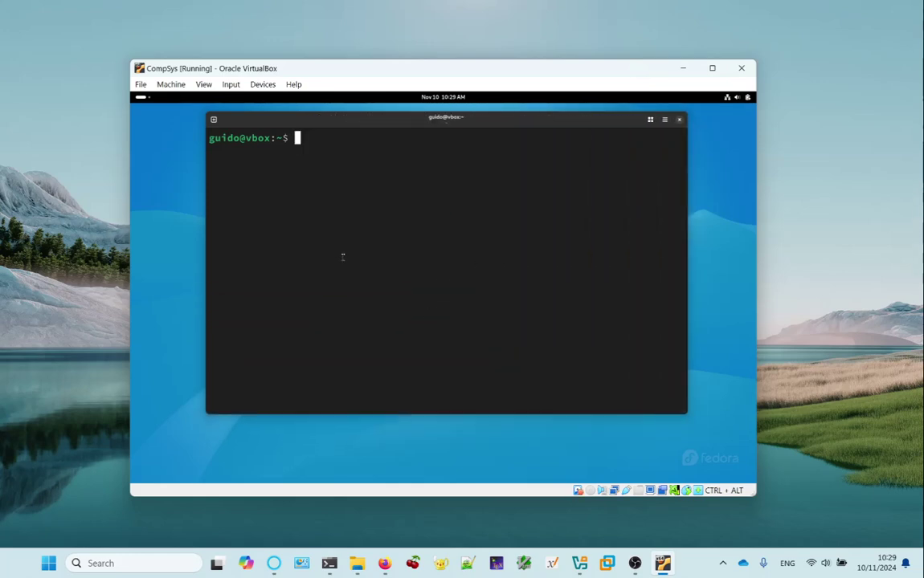
{"action": "key", "text": "ctrl+plus"}
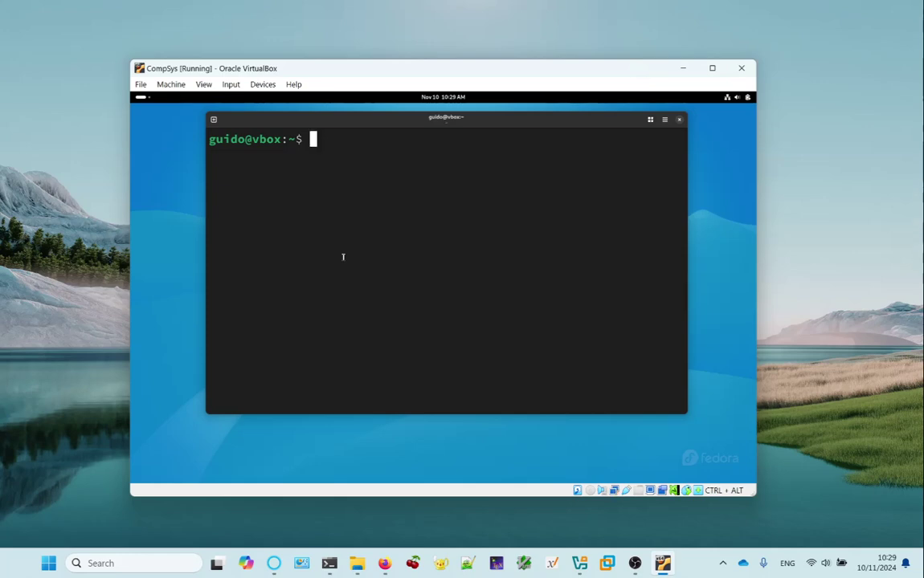
{"action": "type", "text": "fi"}
{"action": "key", "text": "BackSpace"}
{"action": "key", "text": "BackSpace"}
Launch Disks from the Utilities folder, then move and widen its window over the terminal.
{"action": "left_click", "coordinate": [136, 96]}
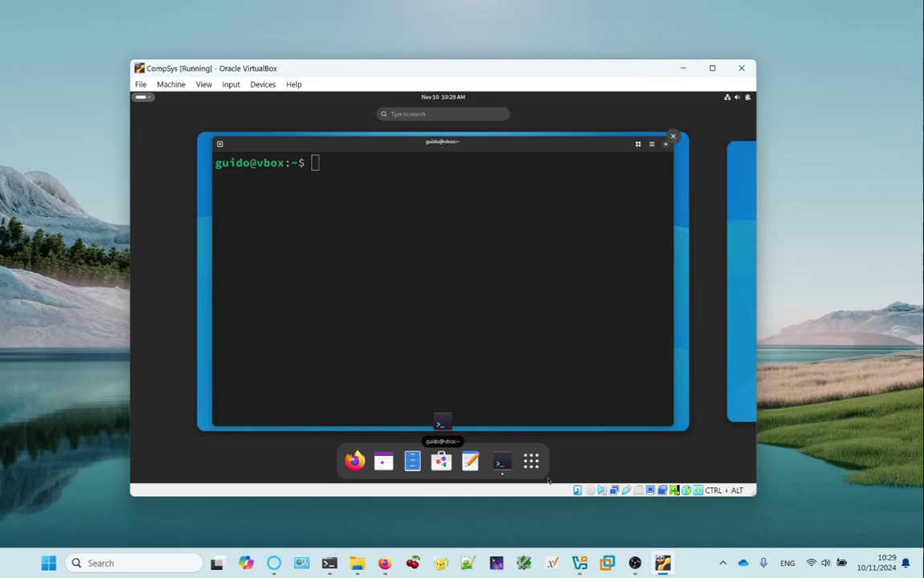
{"action": "left_click", "coordinate": [531, 461]}
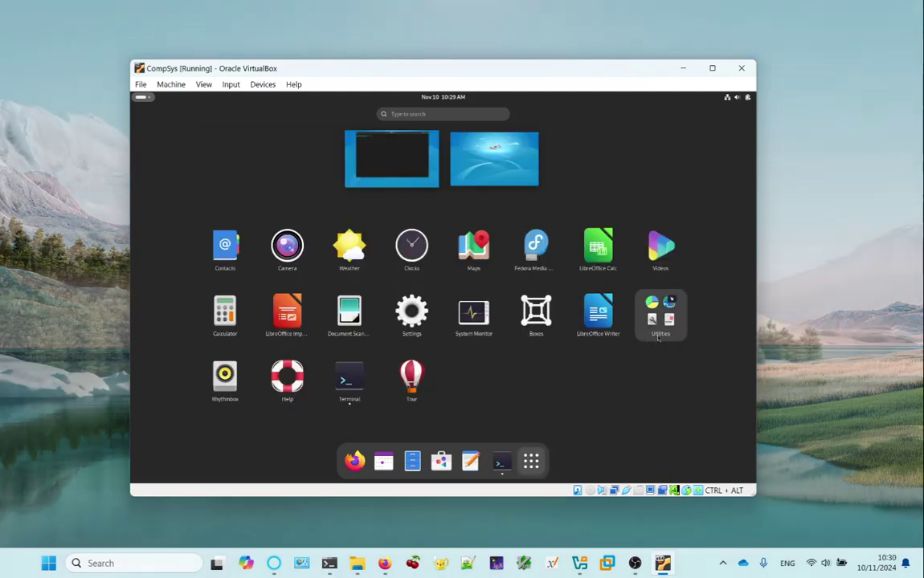
{"action": "left_click", "coordinate": [659, 312]}
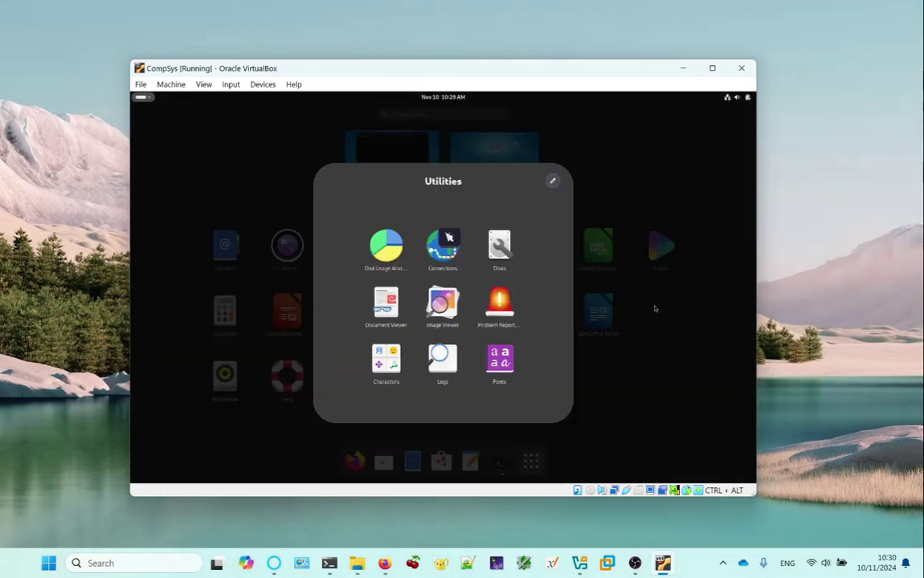
{"action": "left_click", "coordinate": [499, 247]}
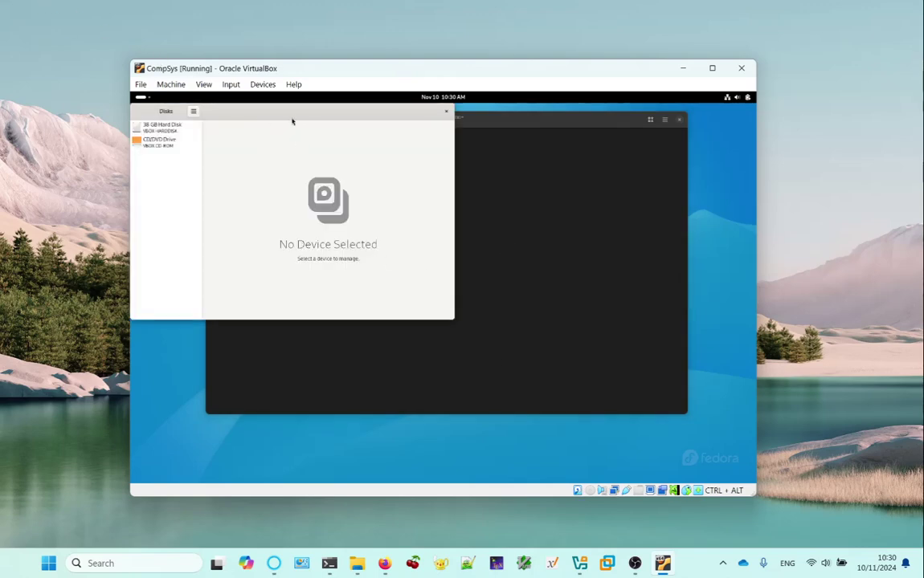
{"action": "left_click_drag", "start_coordinate": [293, 119], "coordinate": [356, 153]}
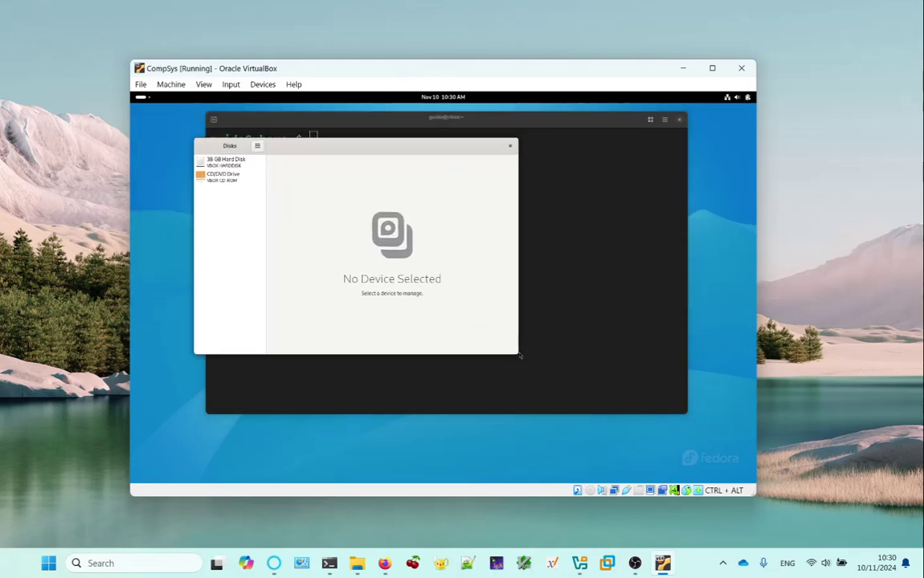
{"action": "left_click_drag", "start_coordinate": [516, 353], "coordinate": [696, 364]}
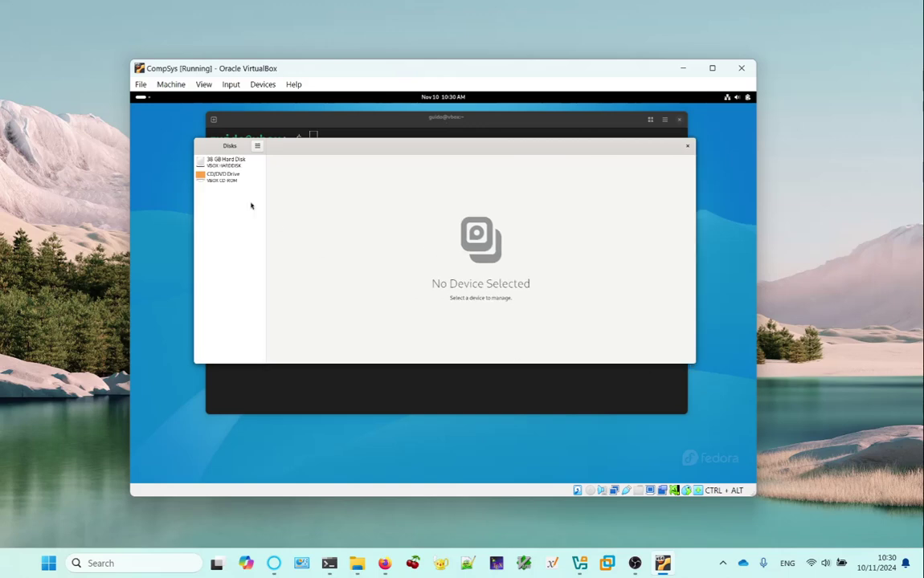
Select the 38 GB Hard Disk and inspect Partitions 2, 3 and 4, highlighting 'Btrfs'.
{"action": "left_click", "coordinate": [234, 166]}
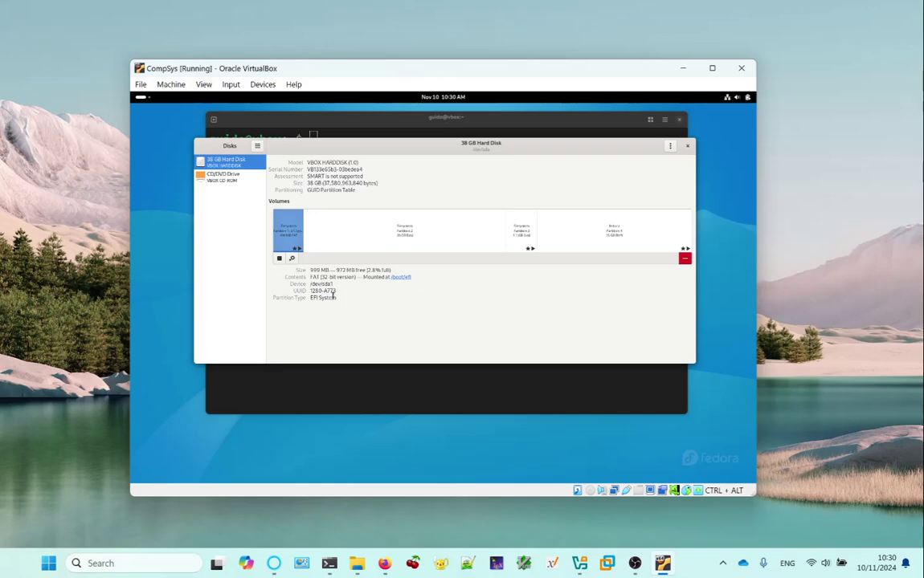
{"action": "left_click", "coordinate": [432, 236]}
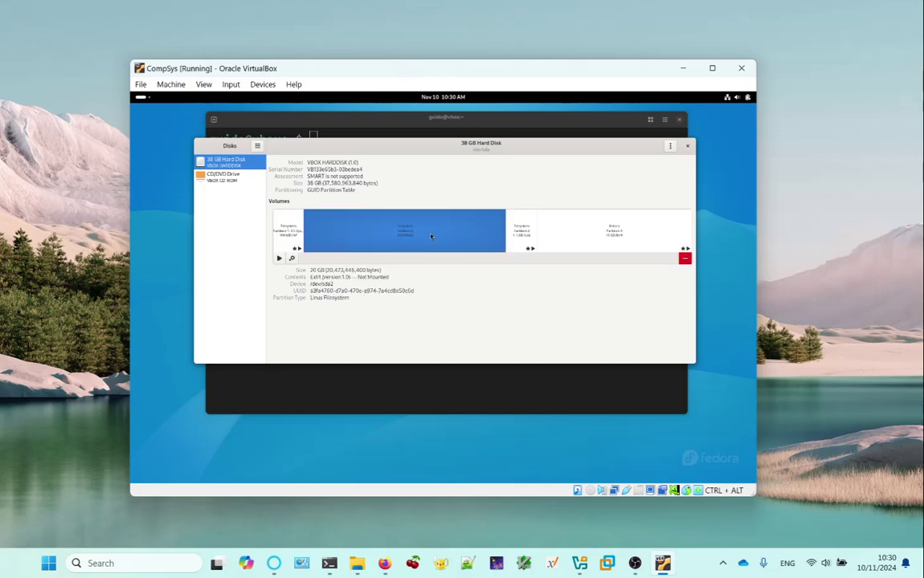
{"action": "left_click", "coordinate": [520, 228]}
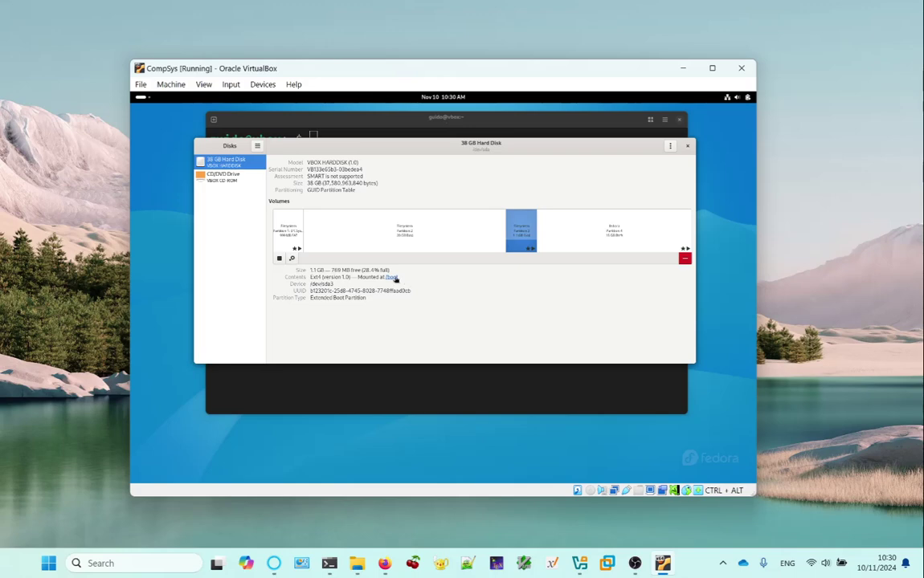
{"action": "left_click", "coordinate": [638, 235]}
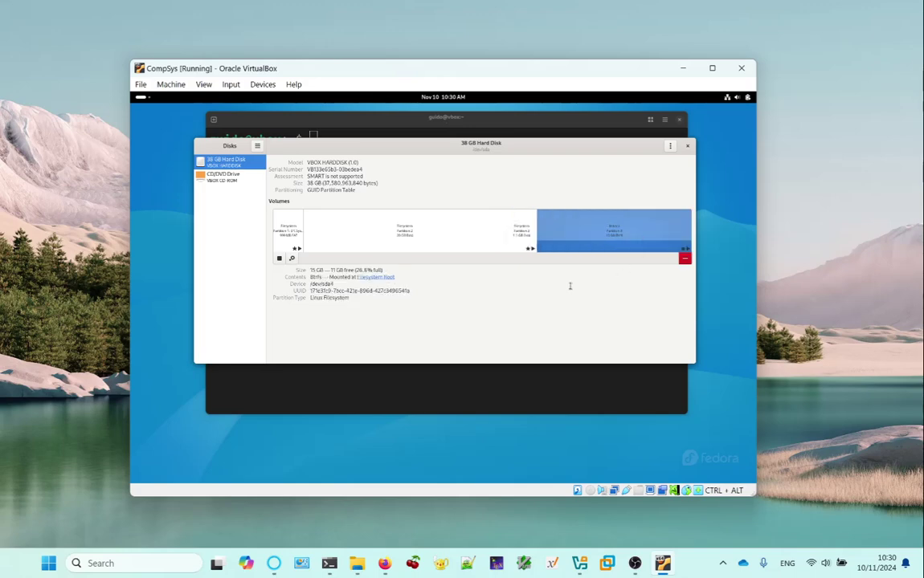
{"action": "double_click", "coordinate": [319, 276]}
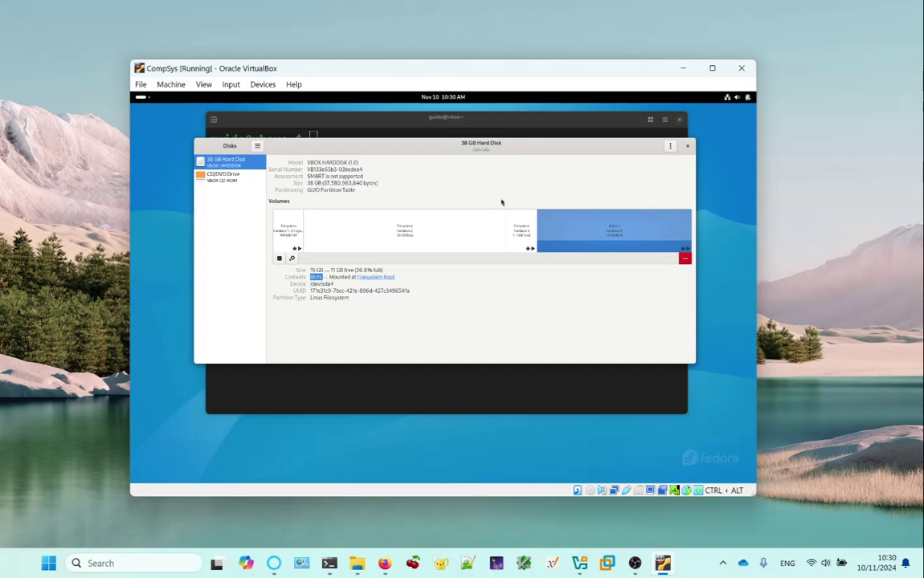
Compare the Partition 2 and Partition 4 details in Disks, then quit Disks with Ctrl+Q.
{"action": "left_click", "coordinate": [396, 233]}
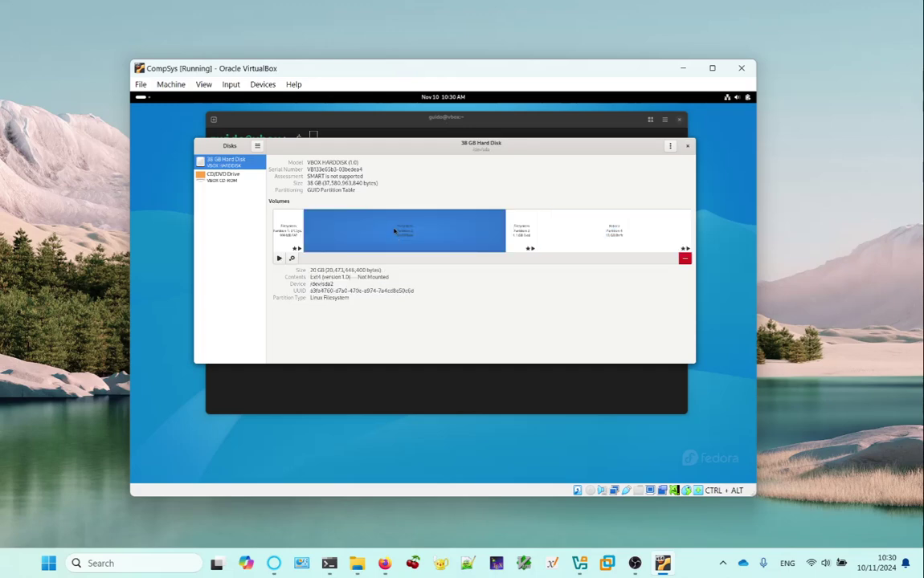
{"action": "left_click", "coordinate": [629, 241]}
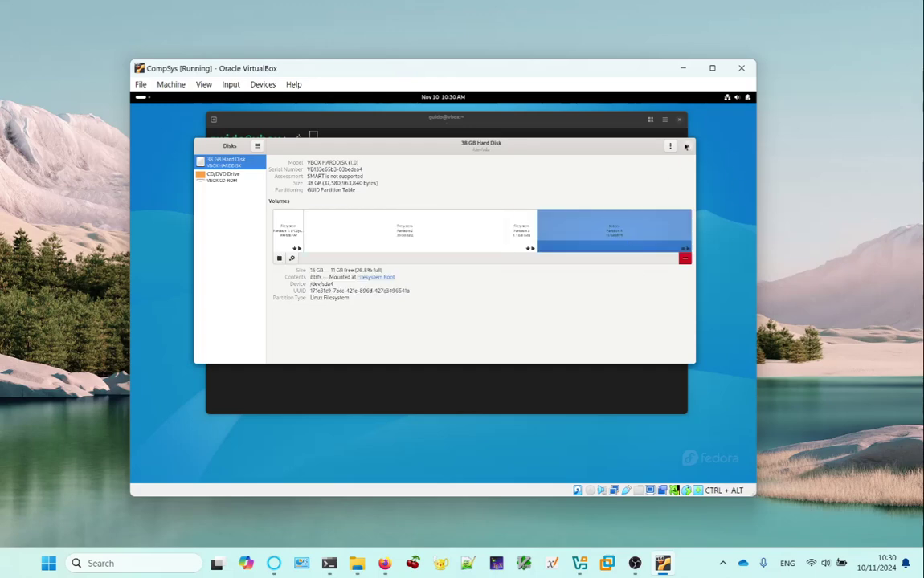
{"action": "key", "text": "ctrl+q"}
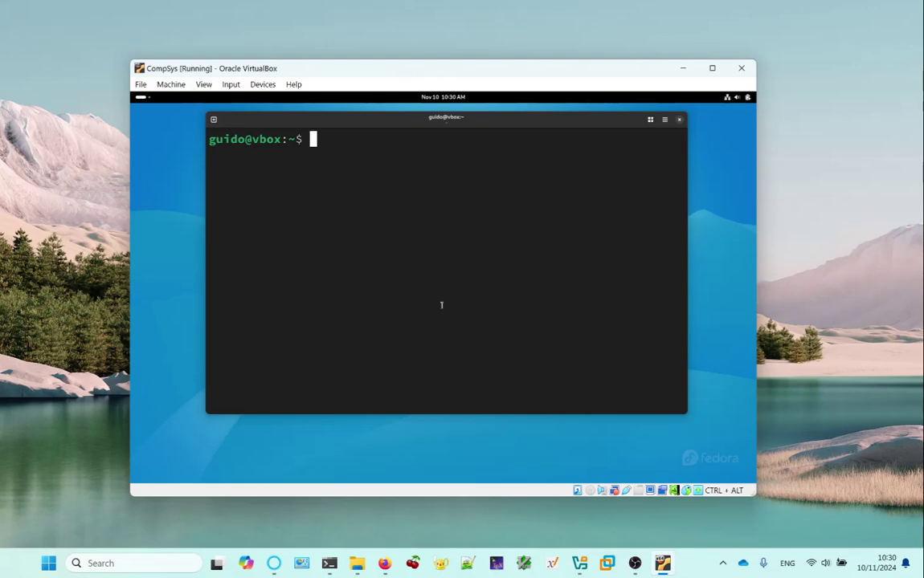
Widen the terminal and mount /dev/sda2 on /mnt with sudo, entering the password.
{"action": "left_click_drag", "start_coordinate": [328, 122], "coordinate": [272, 138]}
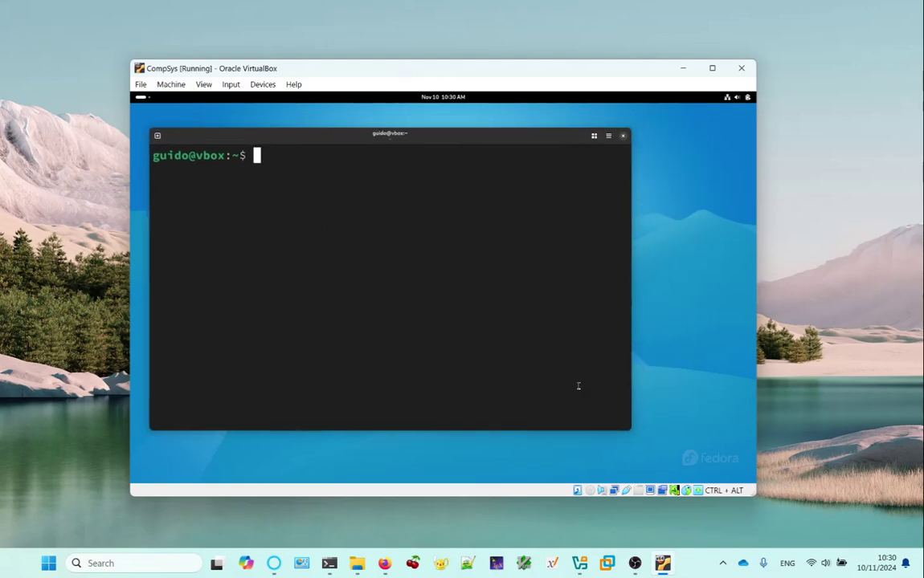
{"action": "left_click_drag", "start_coordinate": [631, 429], "coordinate": [706, 434]}
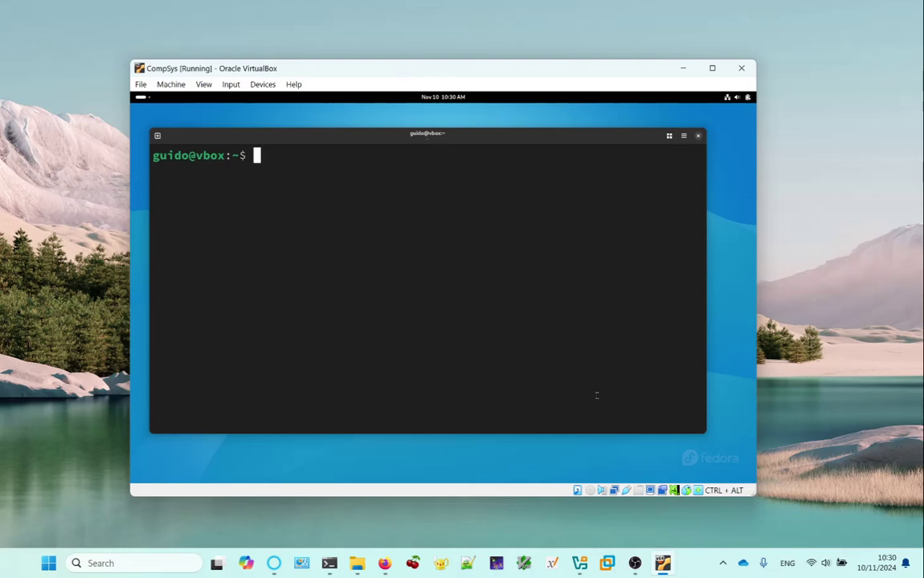
{"action": "type", "text": "sudo"}
{"action": "type", "text": "mount /dev/sda"}
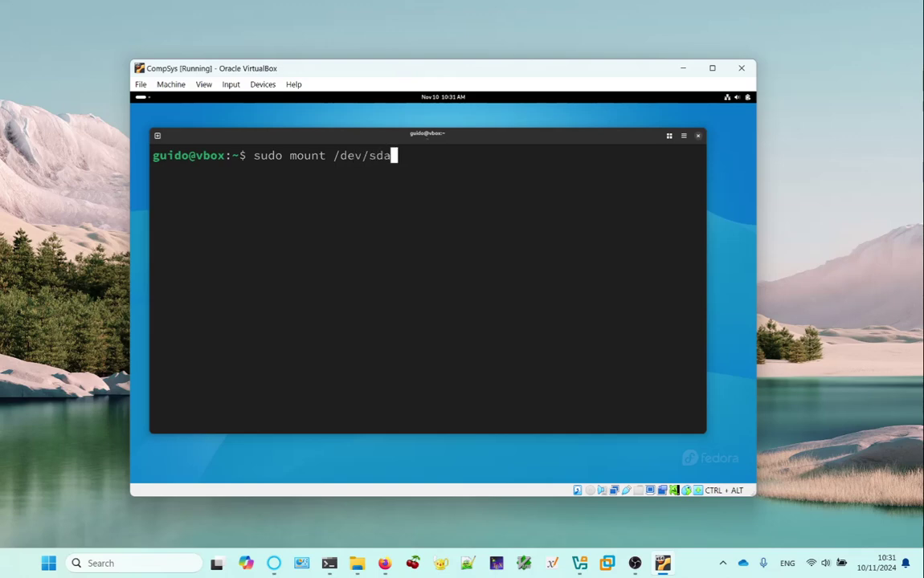
{"action": "type", "text": "2 /mnt"}
{"action": "key", "text": "Return"}
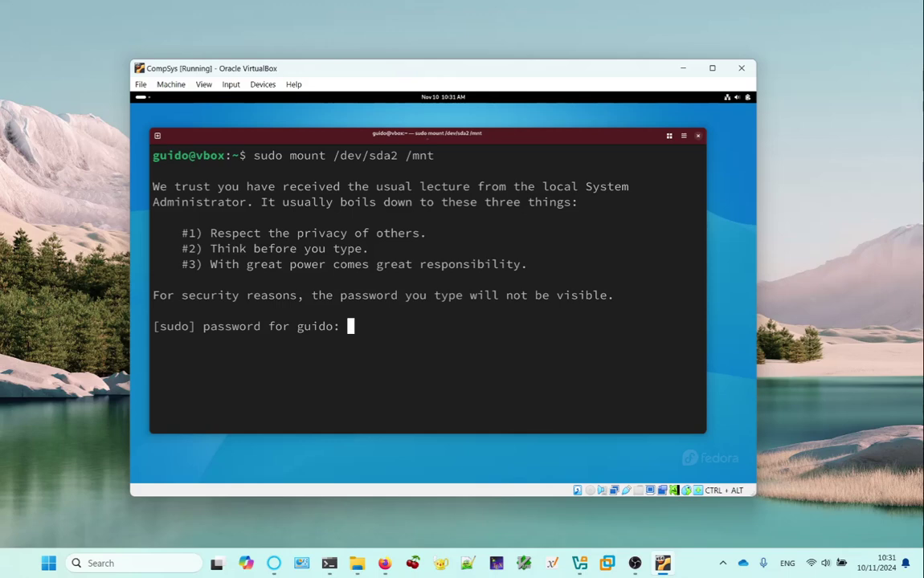
{"action": "key", "text": "Return"}
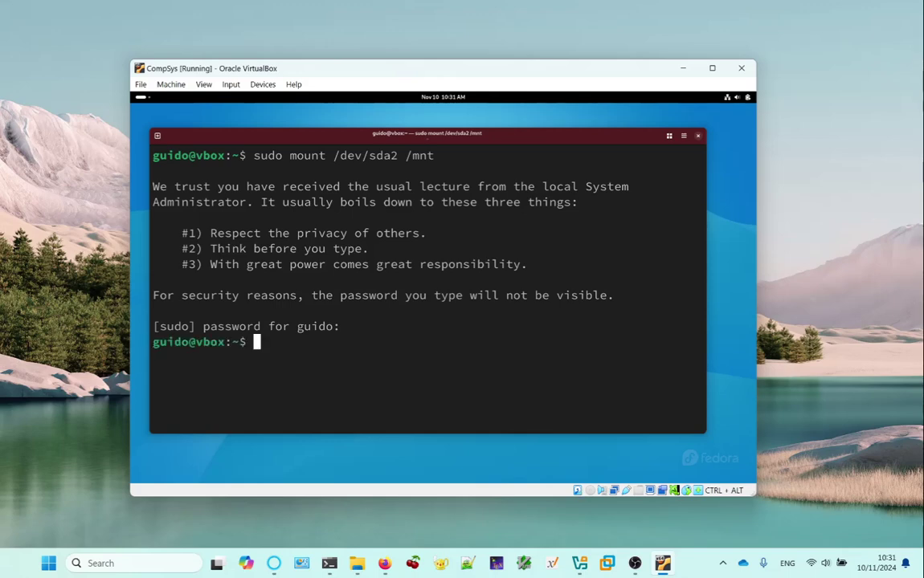
Confirm the /dev/sda2 on /mnt entry with mount, then list /mnt with ls -al.
{"action": "type", "text": "mount"}
{"action": "key", "text": "Return"}
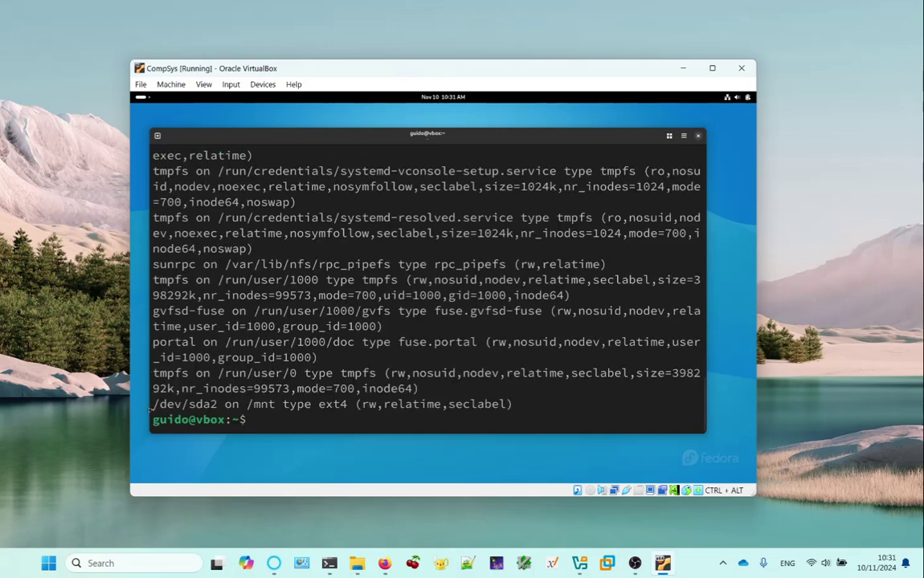
{"action": "left_click_drag", "start_coordinate": [152, 404], "coordinate": [518, 405]}
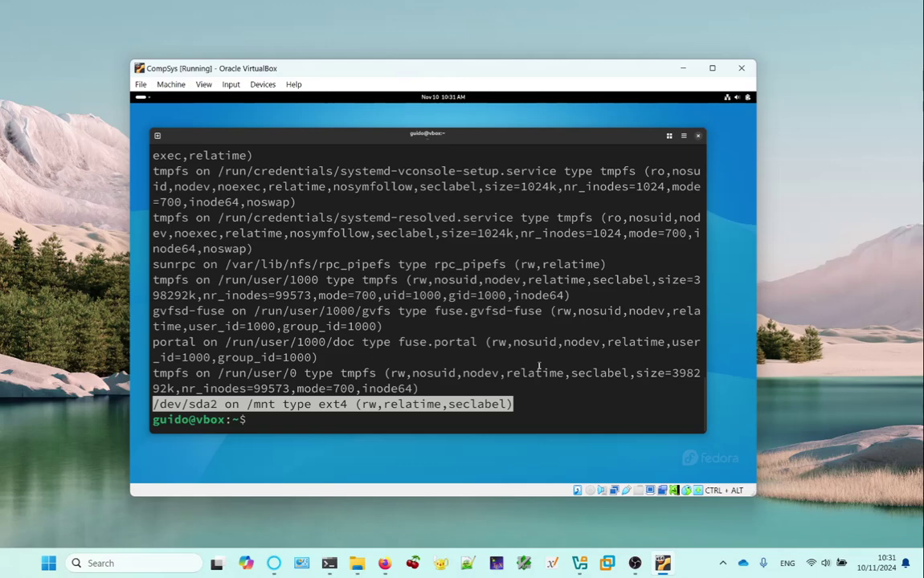
{"action": "key", "text": "Return"}
{"action": "key", "text": "Return"}
{"action": "type", "text": "ls -al "}
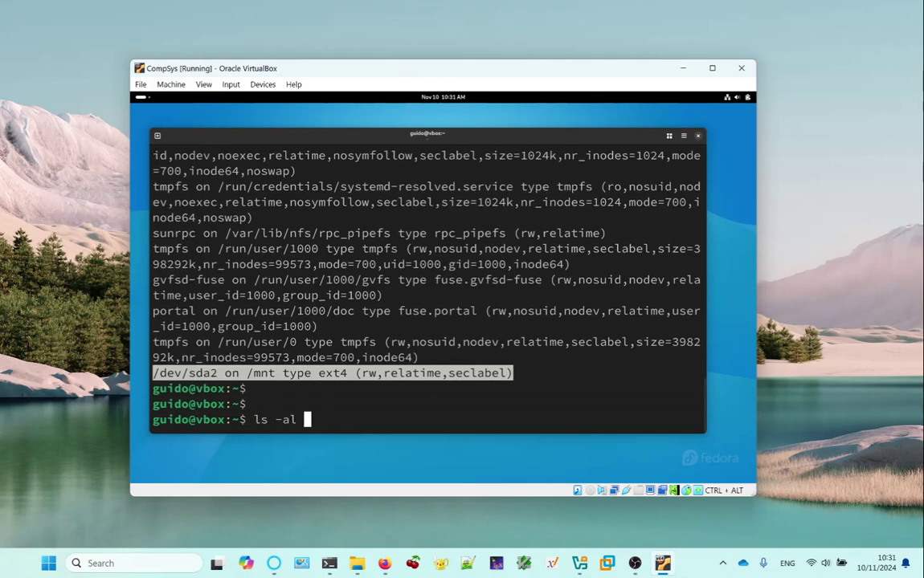
{"action": "type", "text": "/mnt"}
{"action": "key", "text": "Return"}
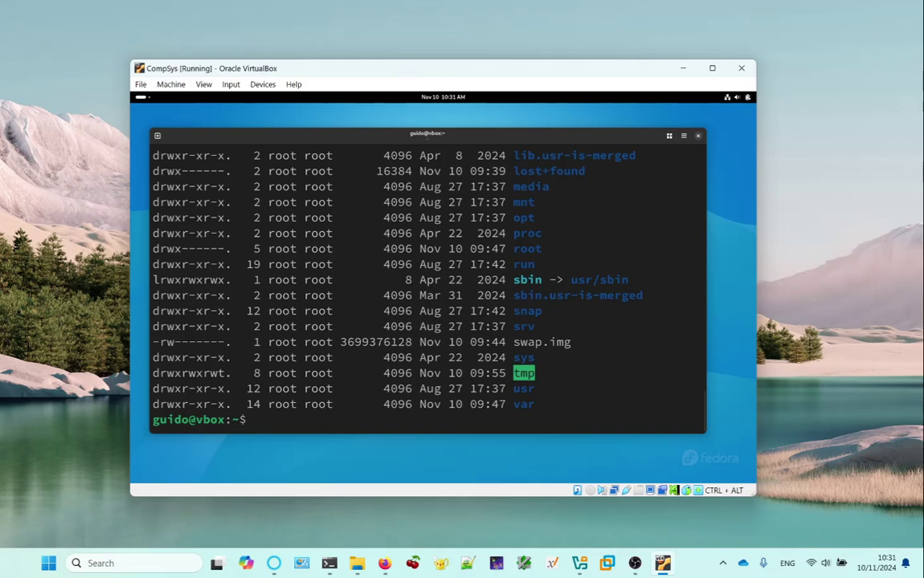
Page through all 236 tab-completion entries under /mnt/etc/.
{"action": "scroll", "coordinate": [567, 229], "scroll_direction": "up", "scroll_amount": 7}
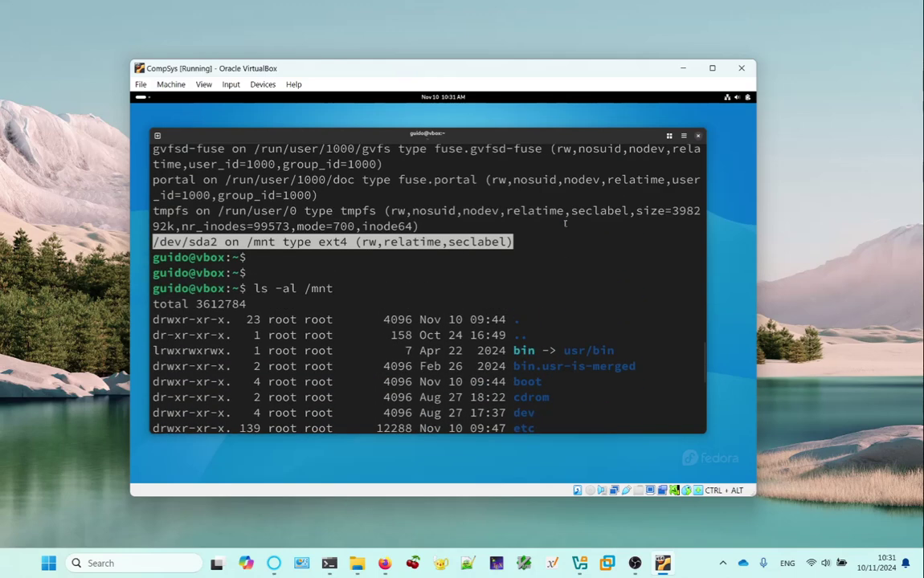
{"action": "scroll", "coordinate": [464, 317], "scroll_direction": "down", "scroll_amount": 3}
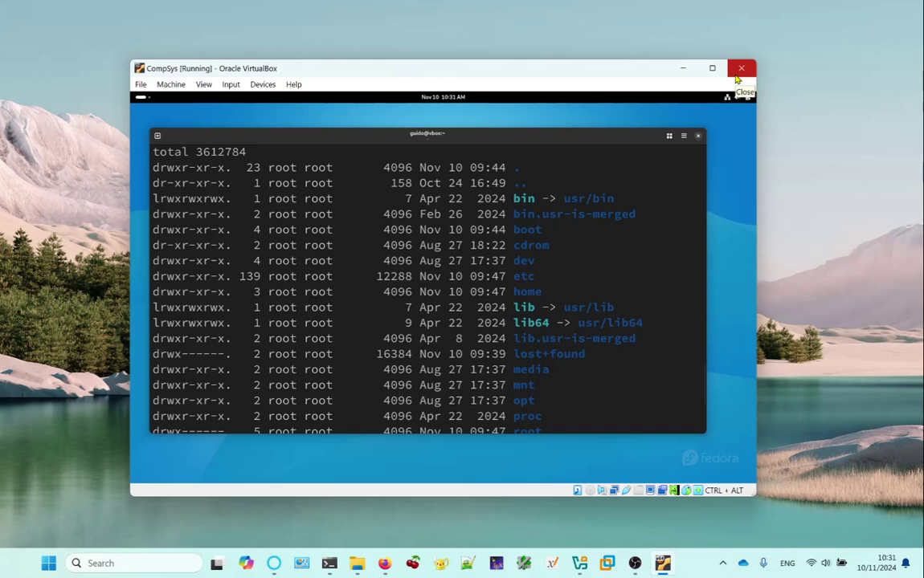
{"action": "scroll", "coordinate": [738, 78], "scroll_direction": "down", "scroll_amount": 4}
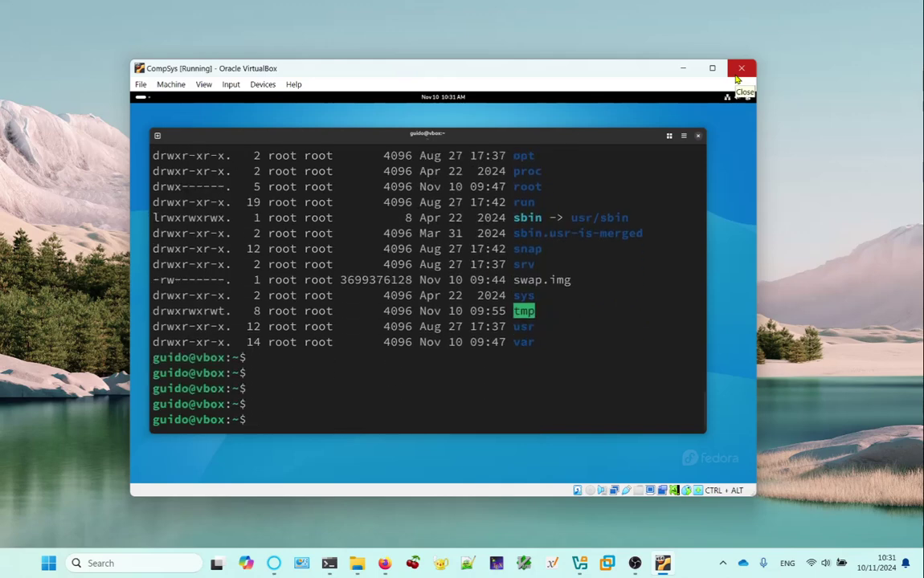
{"action": "type", "text": "less /"}
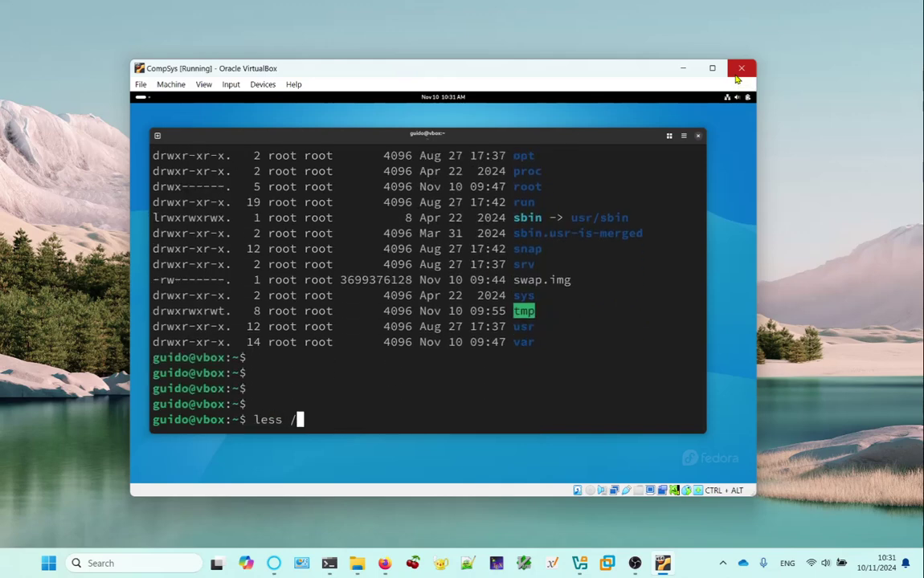
{"action": "type", "text": "mnt/etc/"}
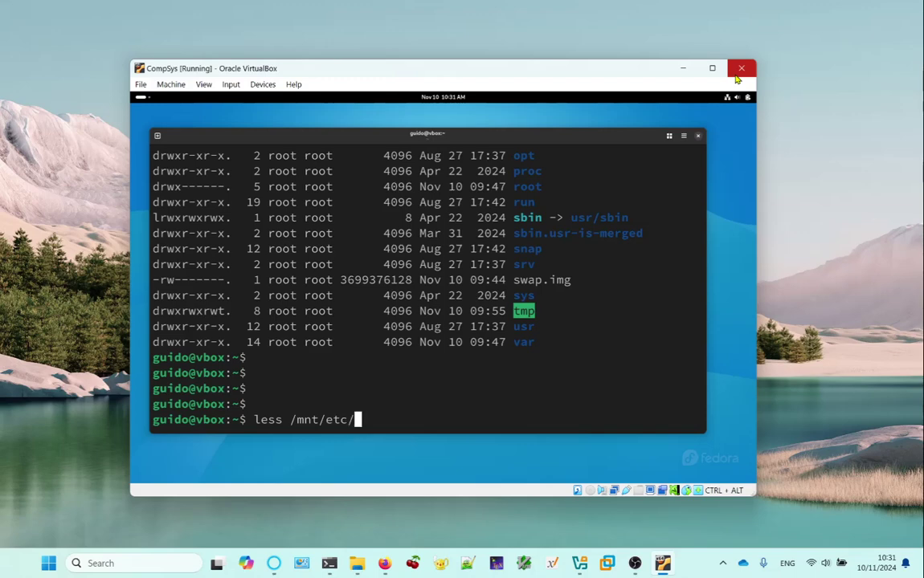
{"action": "key", "text": "Tab"}
{"action": "key", "text": "Tab"}
{"action": "key", "text": "y"}
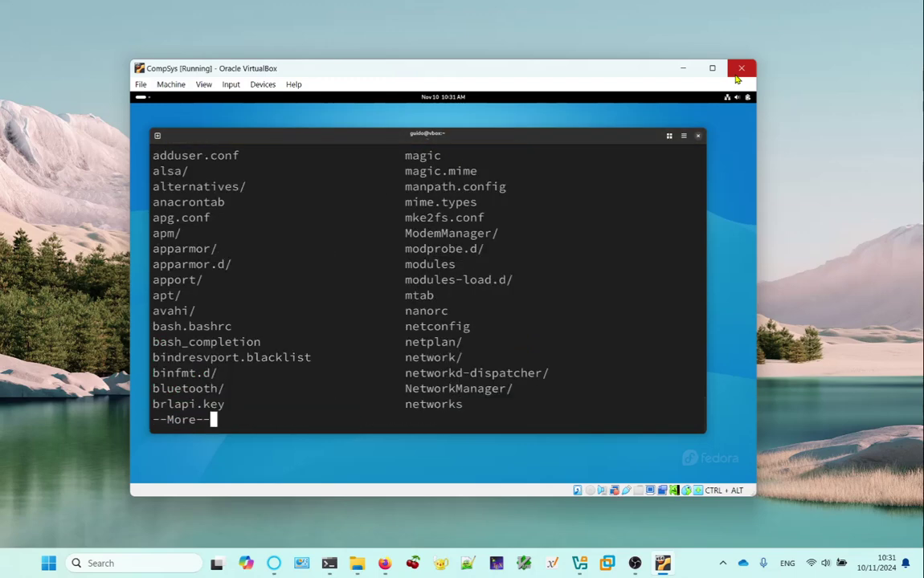
{"action": "key", "text": "space"}
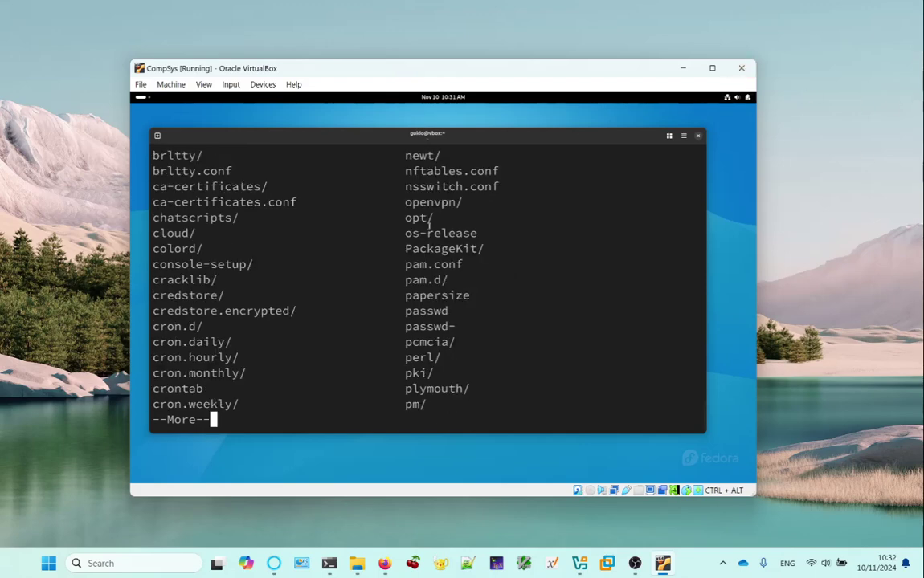
View /mnt/etc/os-release in less, highlighting the Ubuntu 24.04.1 LTS version lines.
{"action": "left_click_drag", "start_coordinate": [405, 233], "coordinate": [508, 235]}
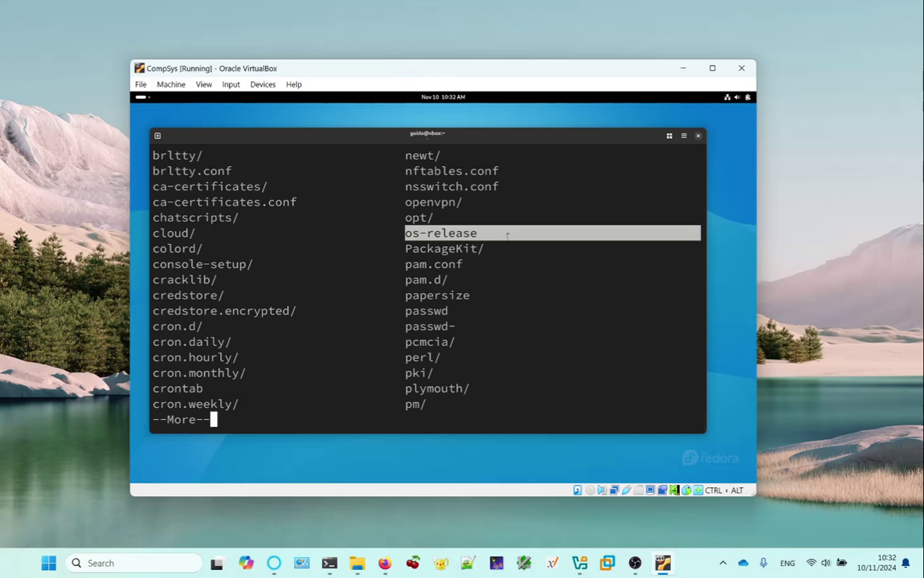
{"action": "type", "text": "qless /mnt/etc/"}
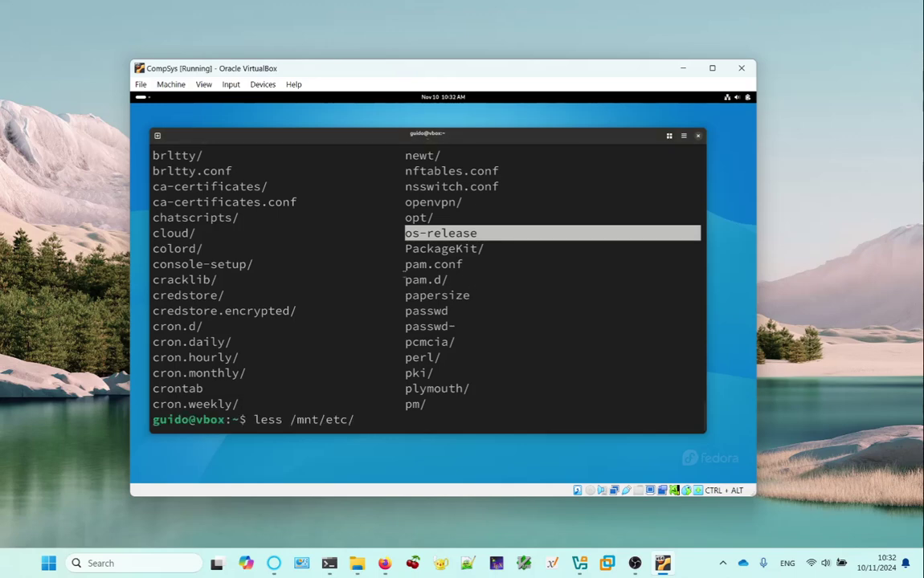
{"action": "type", "text": "os-release"}
{"action": "key", "text": "Return"}
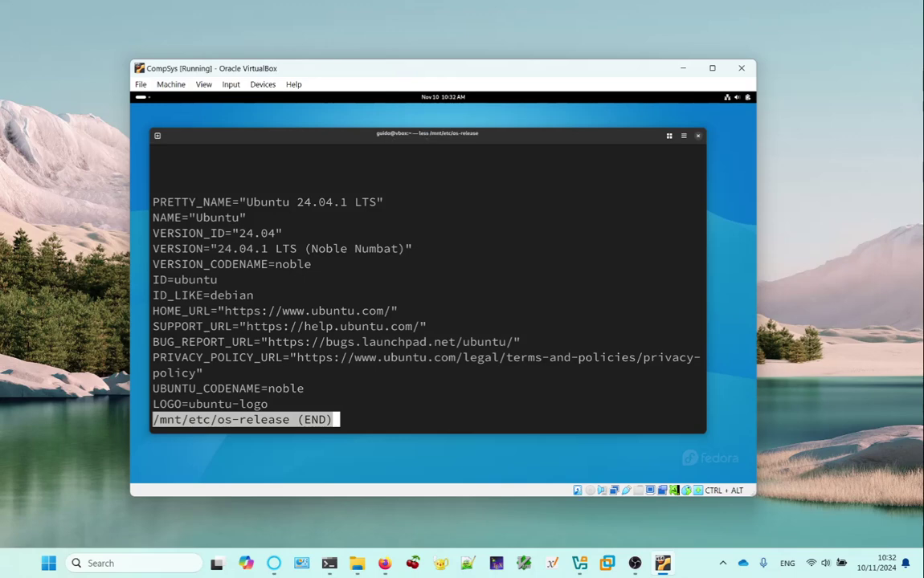
{"action": "left_click_drag", "start_coordinate": [247, 201], "coordinate": [441, 322]}
{"action": "key", "text": "q"}
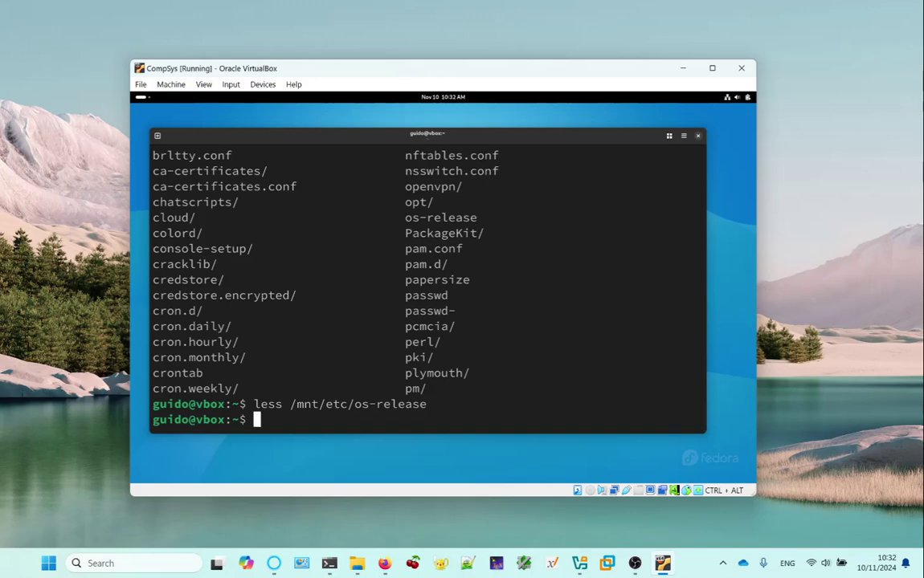
Compare the owner and group of /home with the user's home folder on /mnt.
{"action": "type", "text": "ls -al /h"}
{"action": "key", "text": "Tab"}
{"action": "key", "text": "BackSpace"}
{"action": "key", "text": "BackSpace"}
{"action": "key", "text": "BackSpace"}
{"action": "key", "text": "Tab"}
{"action": "key", "text": "Return"}
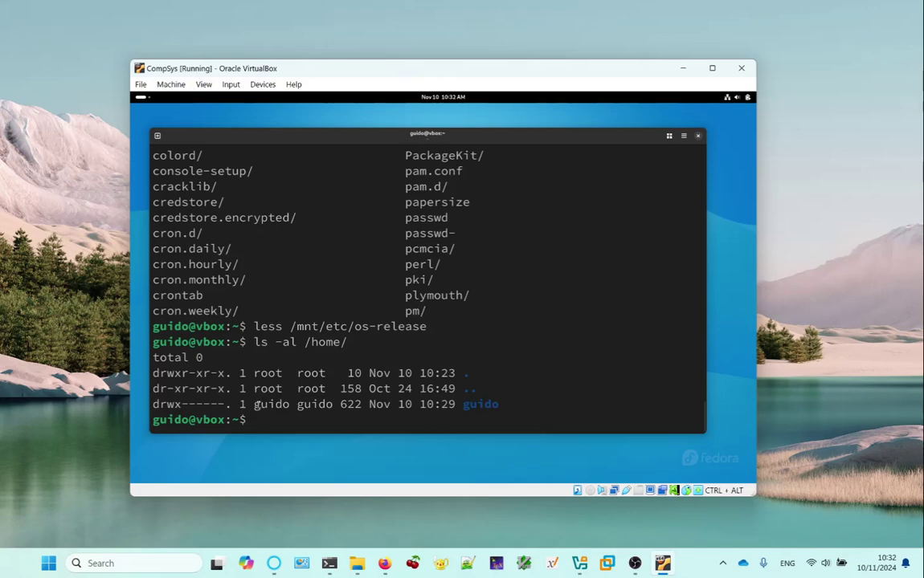
{"action": "double_click", "coordinate": [271, 404]}
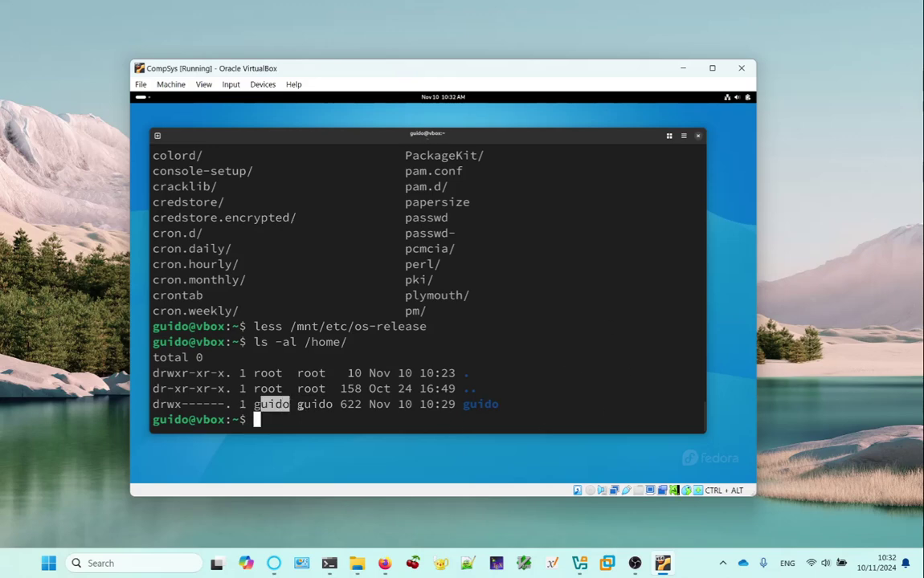
{"action": "left_click_drag", "start_coordinate": [298, 404], "coordinate": [325, 404]}
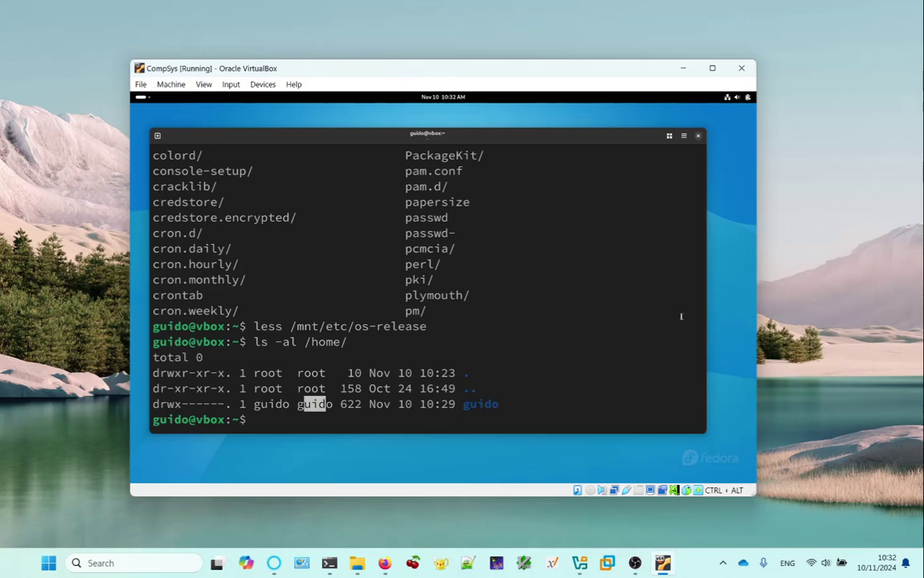
{"action": "type", "text": "ls -al /mnt/home/guido/"}
{"action": "key", "text": "Return"}
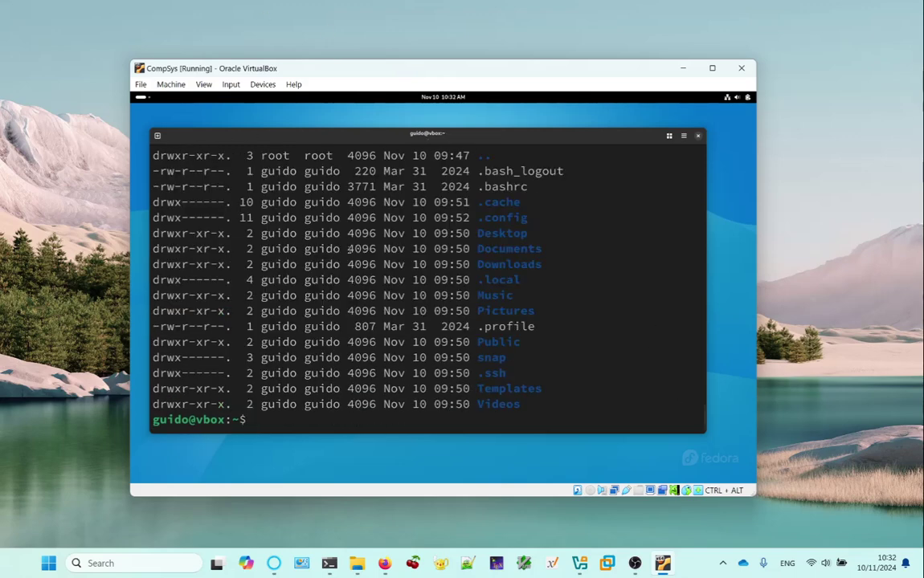
{"action": "double_click", "coordinate": [265, 265]}
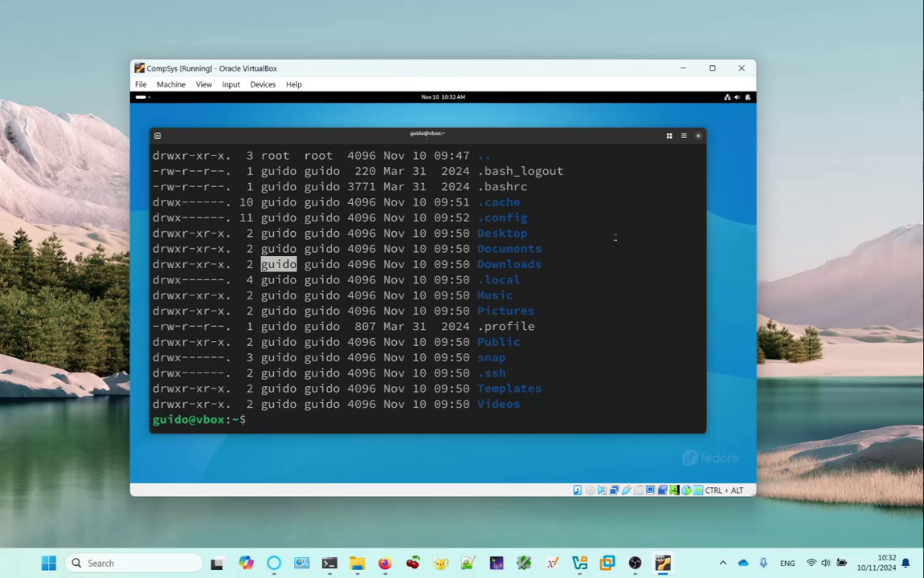
Grep the user in /etc/passwd and /mnt/etc/passwd, showing UID 1000 in both.
{"action": "type", "text": "grep guido "}
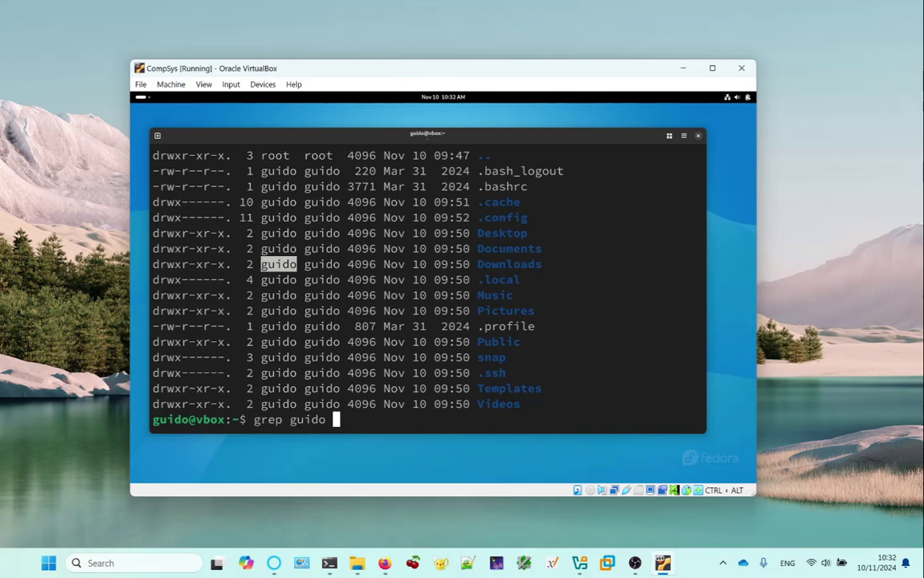
{"action": "type", "text": "/etc/passwd"}
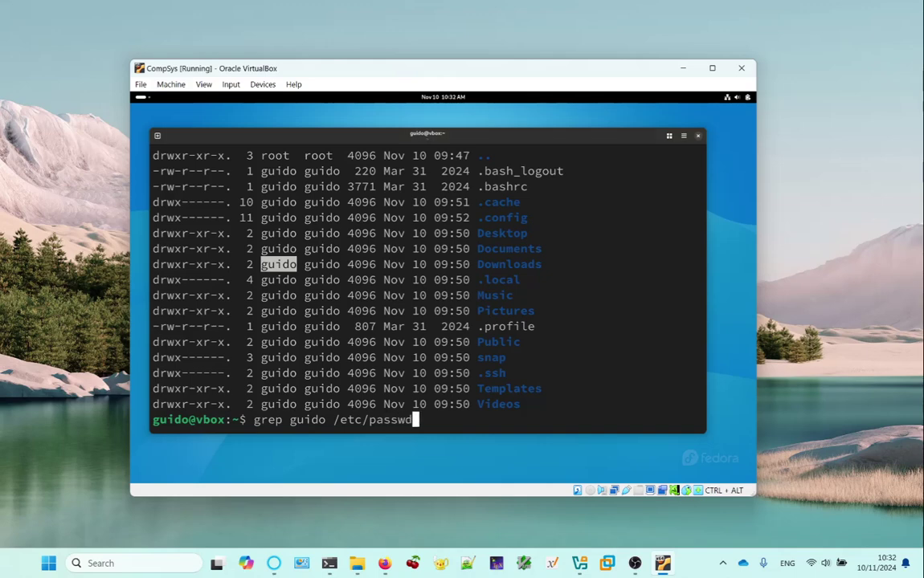
{"action": "key", "text": "Return"}
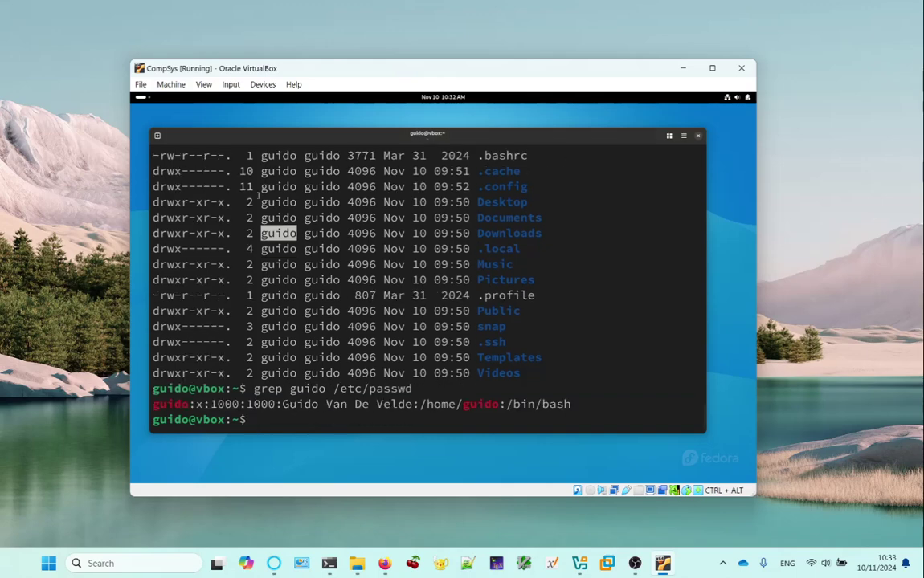
{"action": "double_click", "coordinate": [211, 404]}
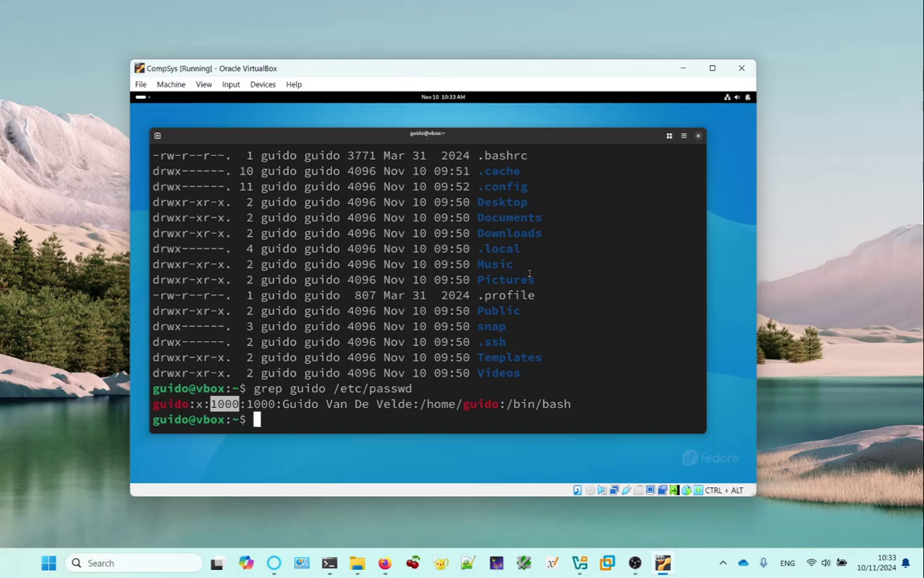
{"action": "key", "text": "Up"}
{"action": "key", "text": "Left"}
{"action": "key", "text": "Left"}
{"action": "key", "text": "Left"}
{"action": "key", "text": "Left"}
{"action": "key", "text": "Left"}
{"action": "key", "text": "Left"}
{"action": "key", "text": "Left"}
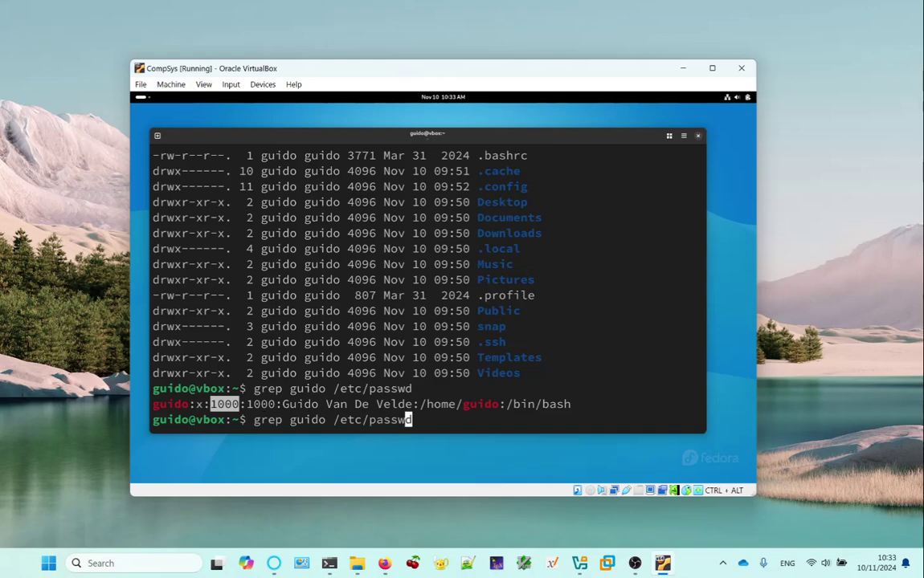
{"action": "key", "text": "Left"}
{"action": "key", "text": "Left"}
{"action": "key", "text": "Left"}
{"action": "type", "text": "mnt/"}
{"action": "key", "text": "Return"}
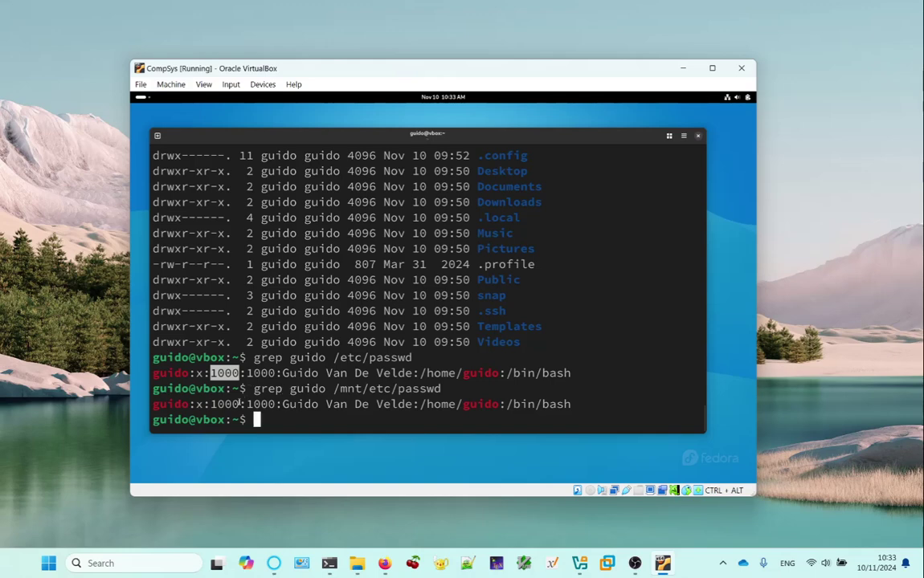
{"action": "left_click_drag", "start_coordinate": [208, 408], "coordinate": [246, 408]}
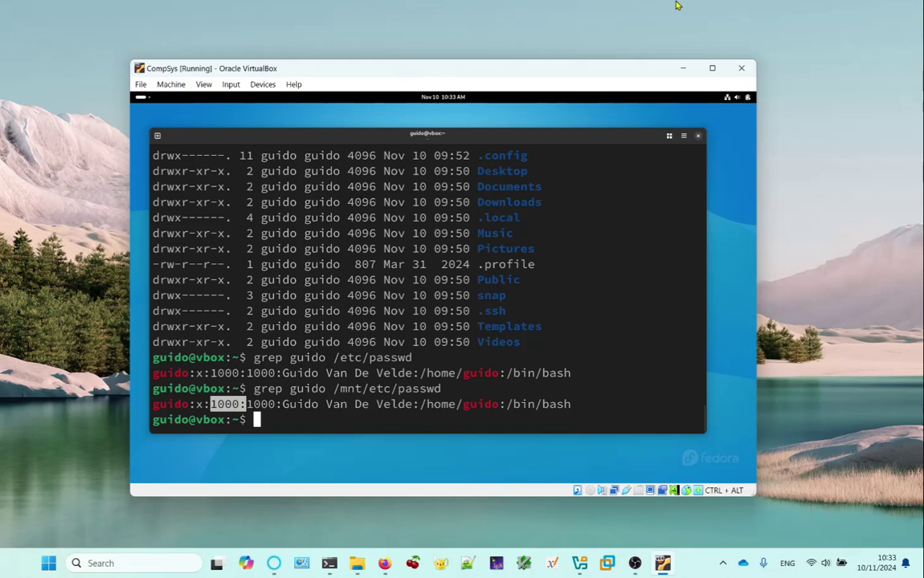
Open the quick-settings power options, then dismiss them with Escape.
{"action": "left_click", "coordinate": [746, 97]}
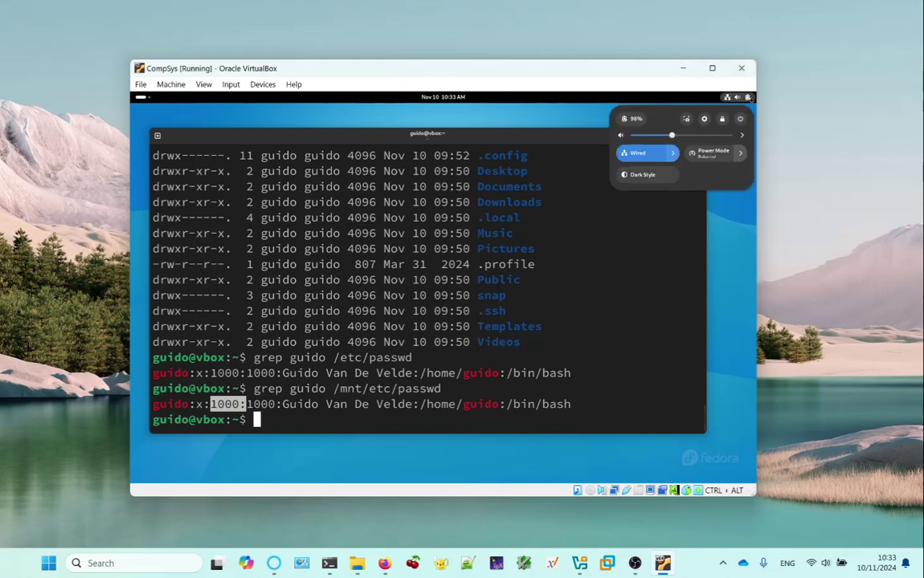
{"action": "left_click", "coordinate": [740, 119]}
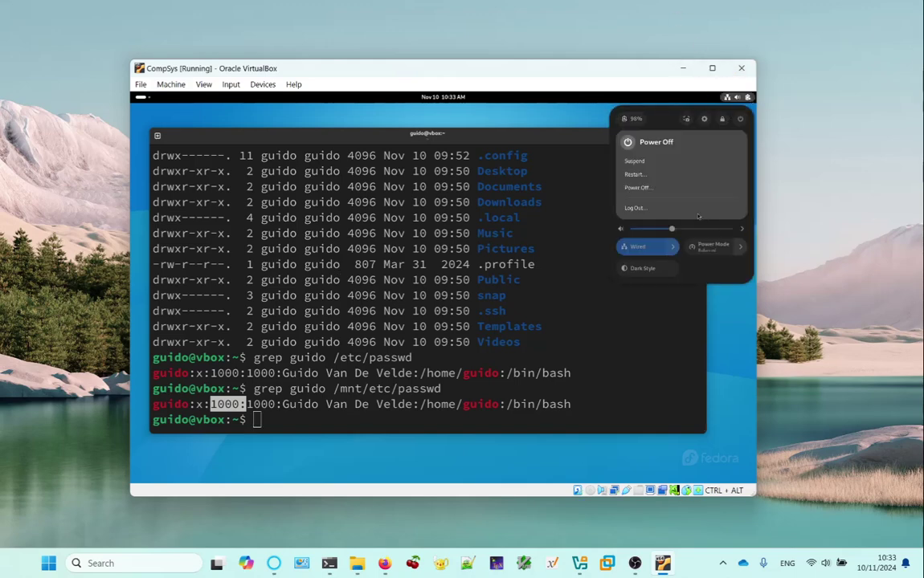
{"action": "key", "text": "Escape"}
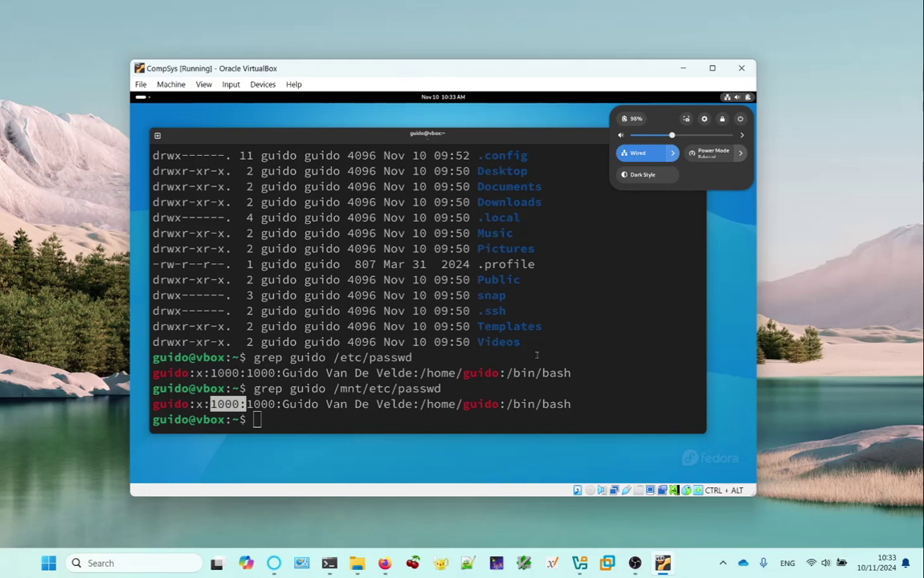
{"action": "key", "text": "Escape"}
Unmount /mnt, retrying with sudo after the plain umount is refused.
{"action": "type", "text": "umoun"}
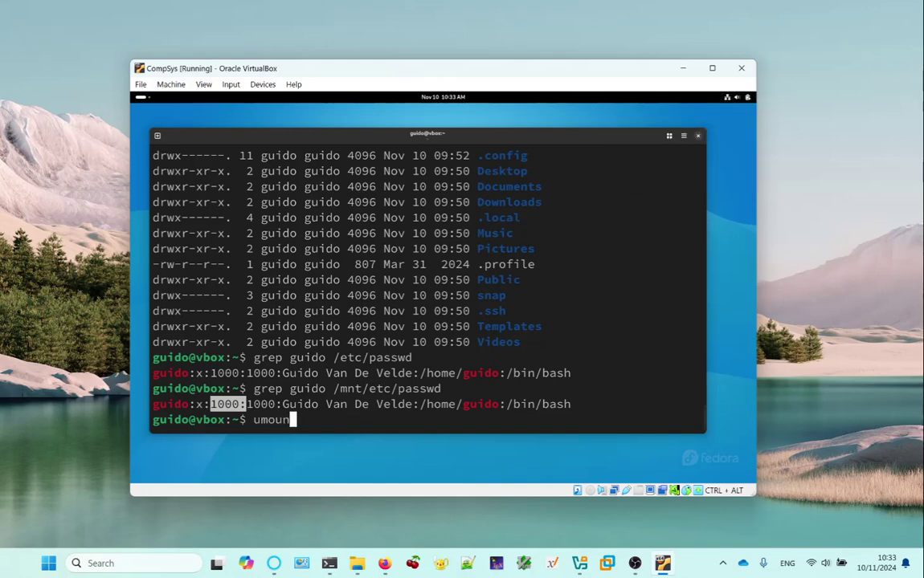
{"action": "type", "text": "t /mnt"}
{"action": "key", "text": "Return"}
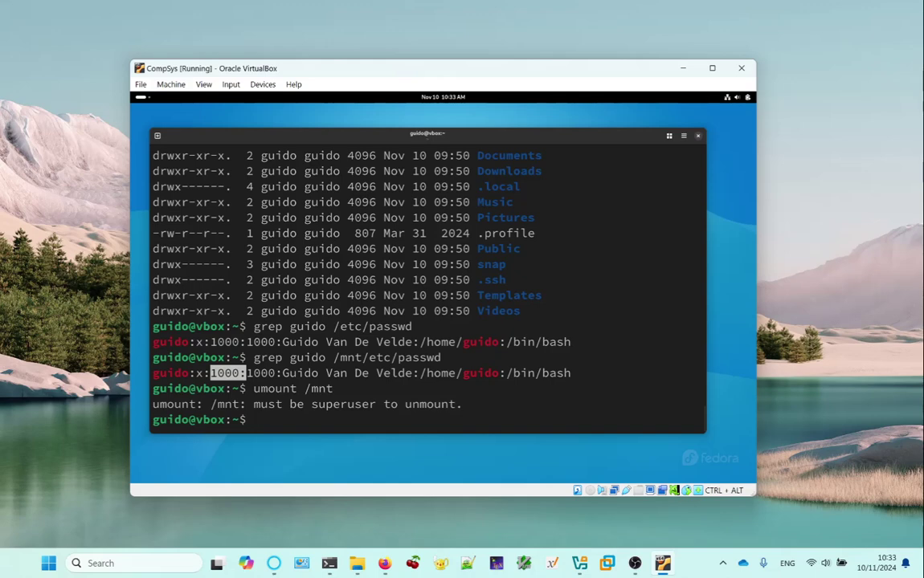
{"action": "key", "text": "Up"}
{"action": "key", "text": "Left"}
{"action": "key", "text": "Left"}
{"action": "key", "text": "Left"}
{"action": "key", "text": "Left"}
{"action": "key", "text": "Left"}
{"action": "key", "text": "Left"}
{"action": "key", "text": "Left"}
{"action": "key", "text": "Left"}
{"action": "key", "text": "Left"}
{"action": "key", "text": "Left"}
{"action": "key", "text": "Left"}
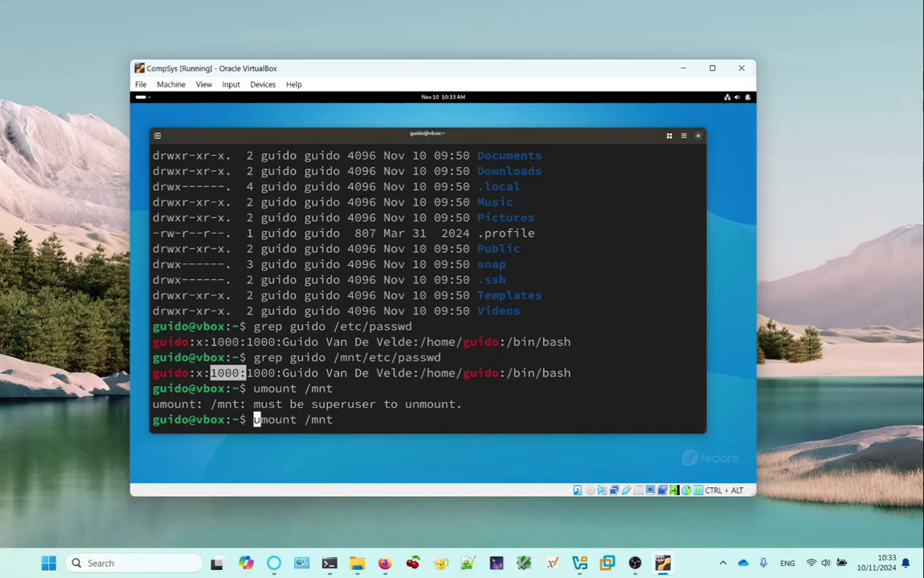
{"action": "type", "text": "sudo"}
{"action": "key", "text": "Return"}
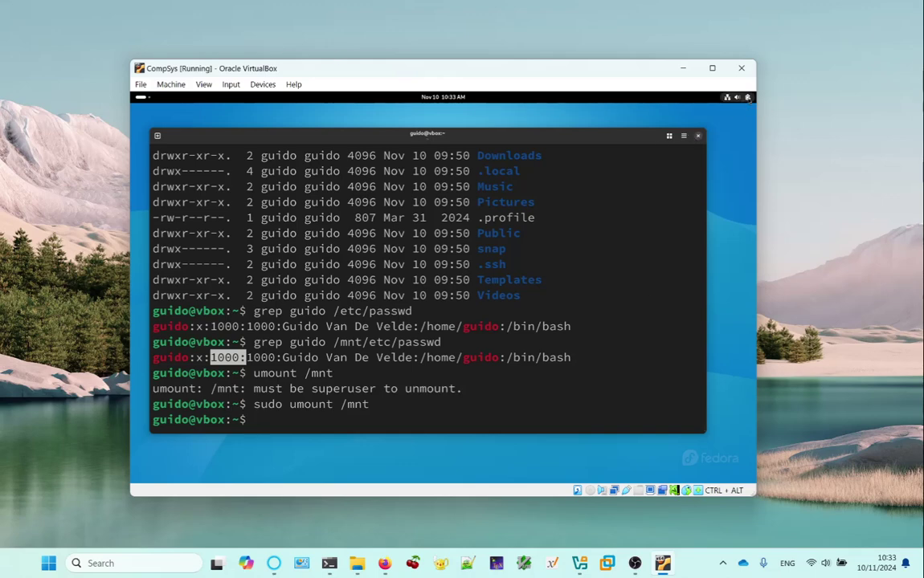
Restart the guest from quick settings and boot the Ubuntu entry in GRUB.
{"action": "left_click", "coordinate": [748, 97]}
{"action": "left_click", "coordinate": [740, 119]}
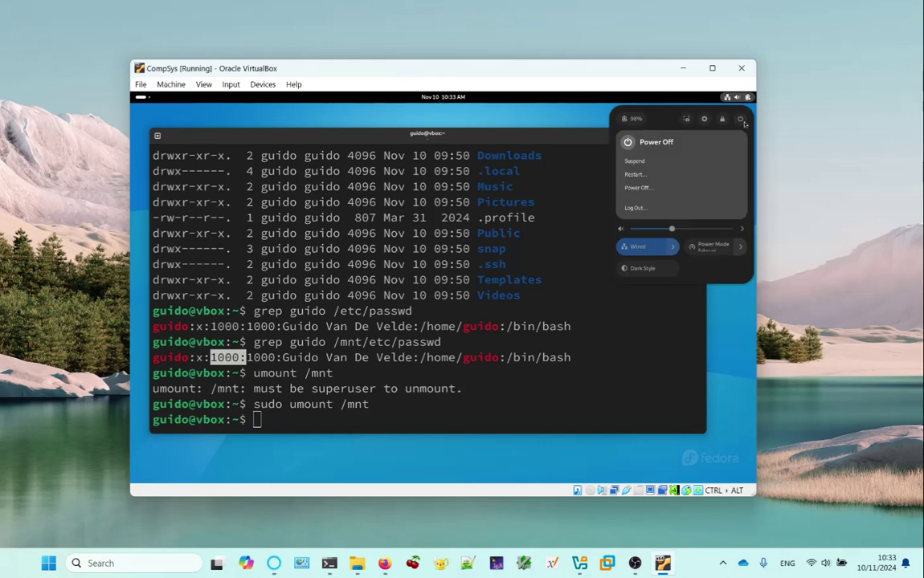
{"action": "left_click", "coordinate": [670, 176]}
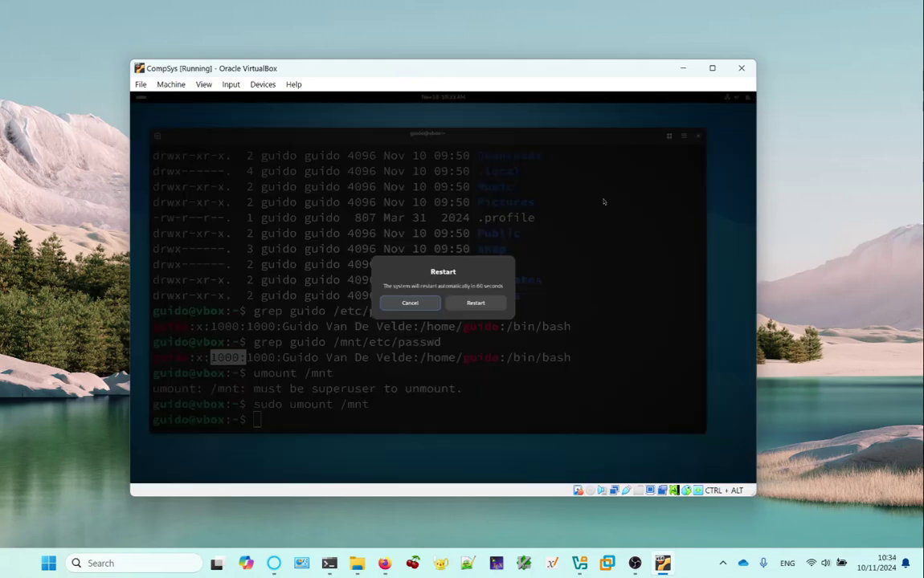
{"action": "key", "text": "Escape"}
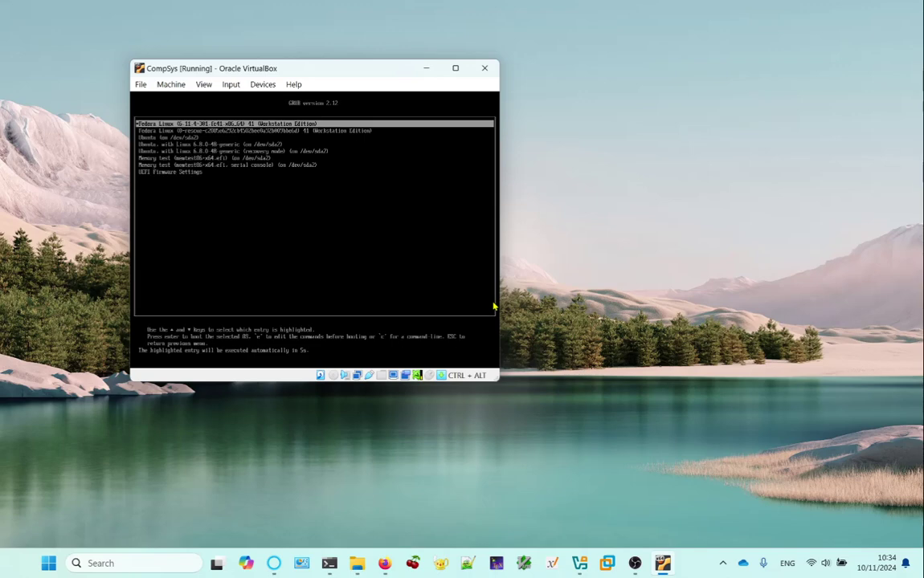
{"action": "key", "text": "Down"}
{"action": "key", "text": "Down"}
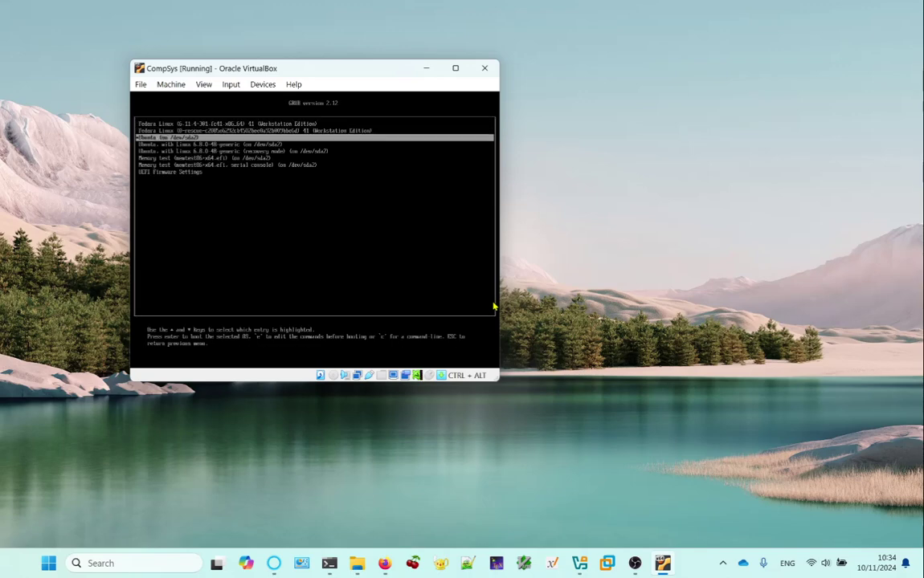
{"action": "key", "text": "Return"}
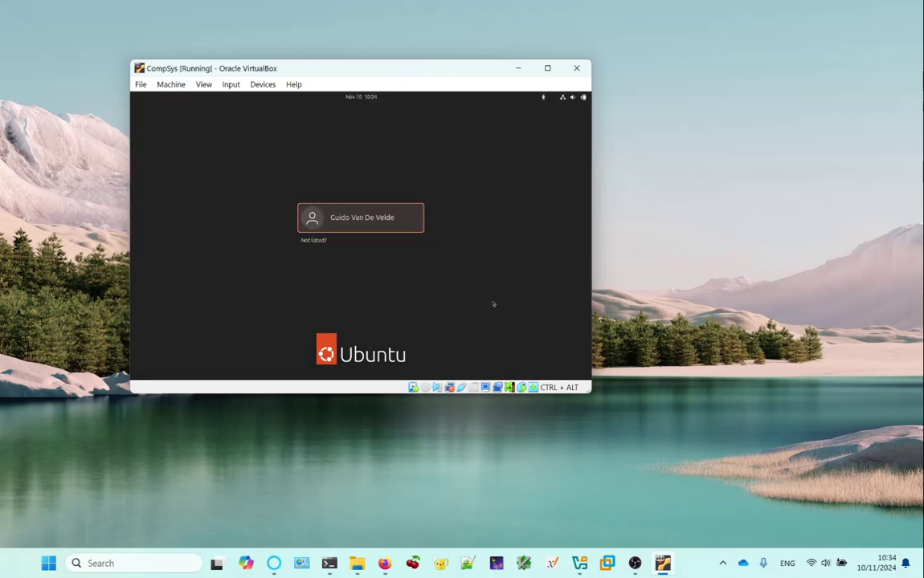
Select the user account on the Ubuntu login screen and enter the password, retyping it once.
{"action": "left_click", "coordinate": [348, 229]}
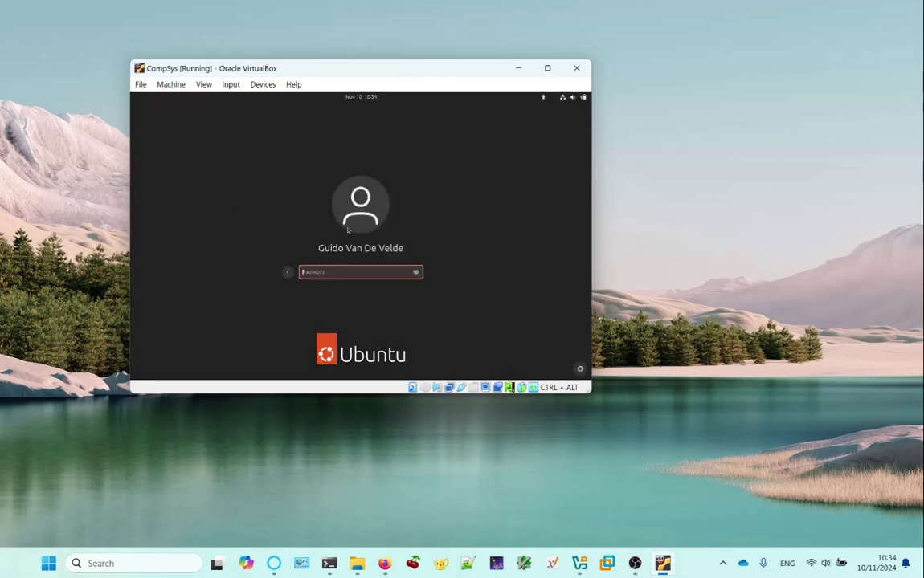
{"action": "type", "text": "●●●●●●●●●"}
{"action": "key", "text": "ctrl+a"}
{"action": "key", "text": "BackSpace"}
{"action": "type", "text": "●●●"}
{"action": "key", "text": "Return"}
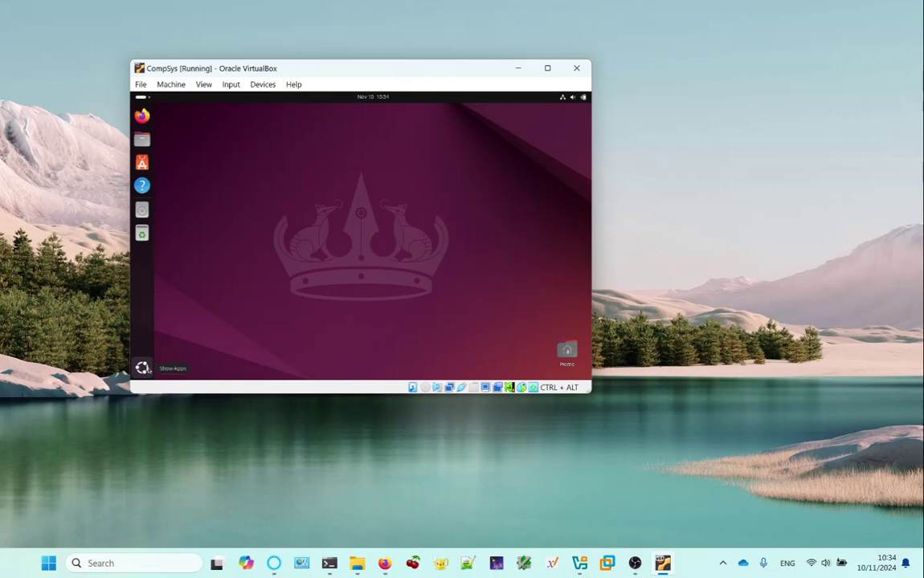
{"action": "left_click", "coordinate": [141, 367]}
{"action": "left_click", "coordinate": [491, 209]}
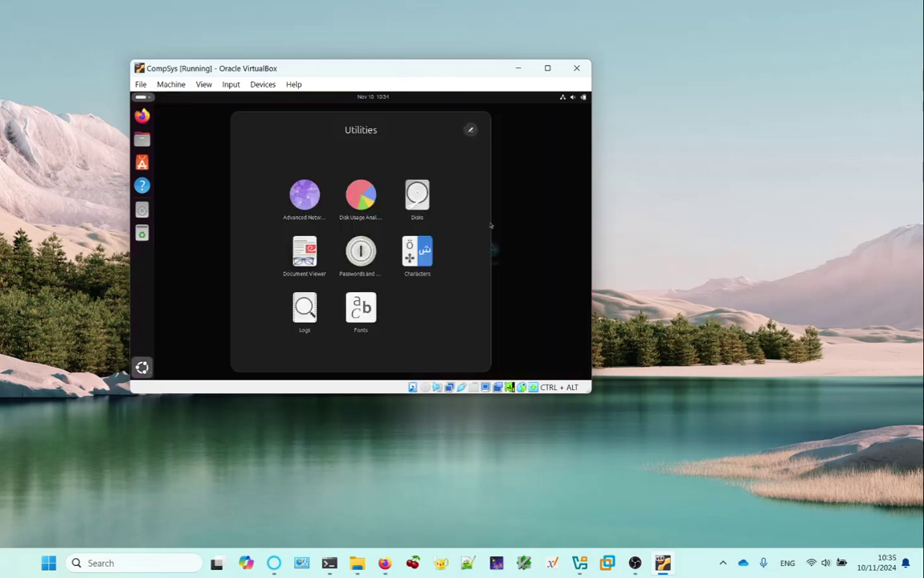
{"action": "left_click", "coordinate": [416, 197]}
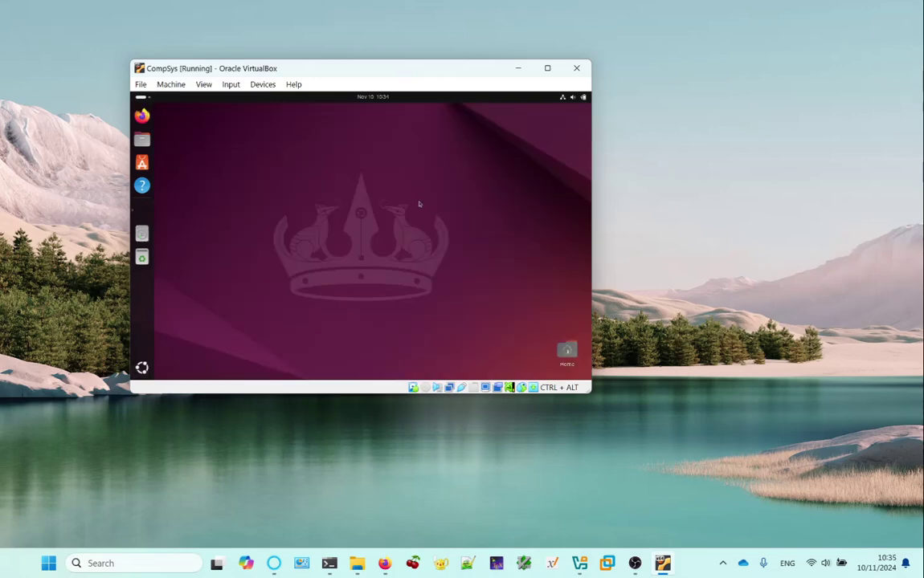
{"action": "left_click_drag", "start_coordinate": [336, 120], "coordinate": [393, 140]}
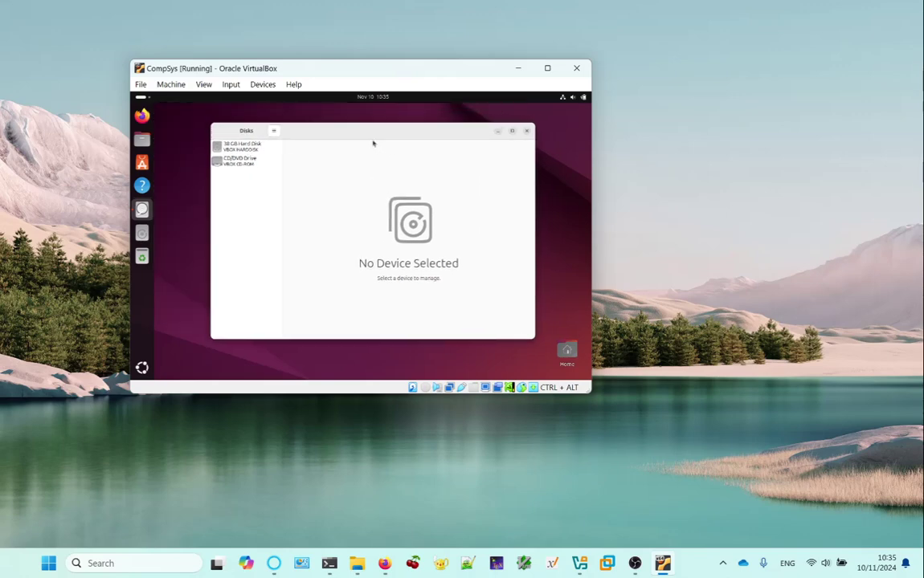
{"action": "left_click", "coordinate": [229, 147]}
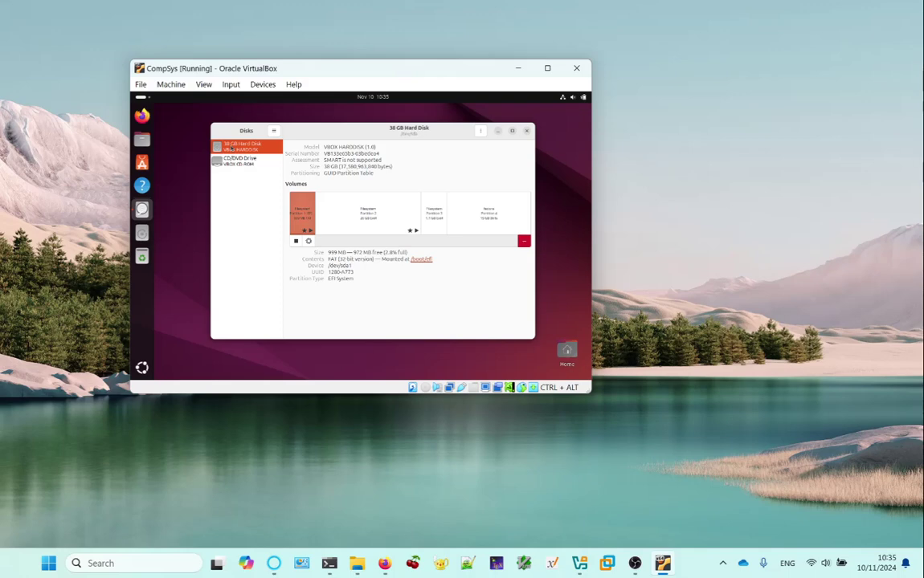
{"action": "left_click", "coordinate": [502, 215]}
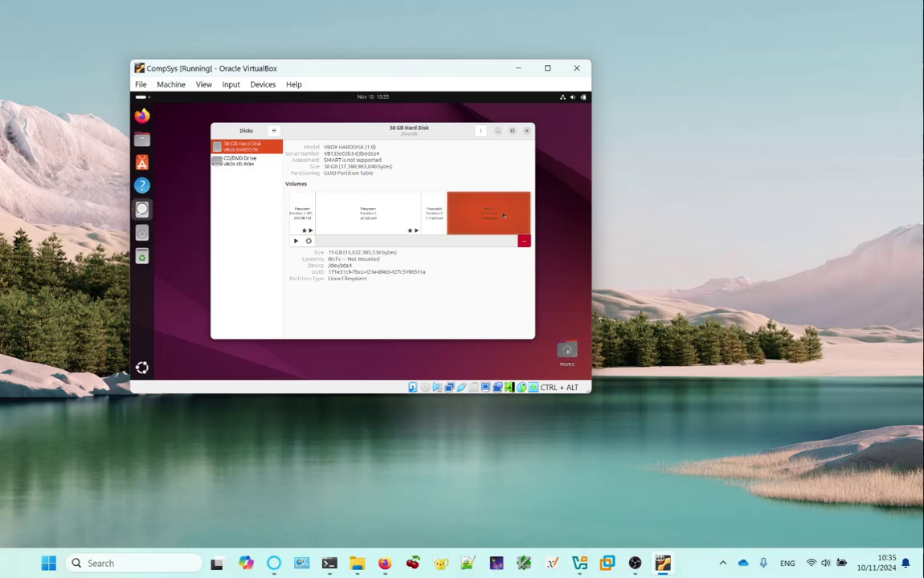
{"action": "left_click", "coordinate": [434, 222]}
{"action": "left_click", "coordinate": [363, 215]}
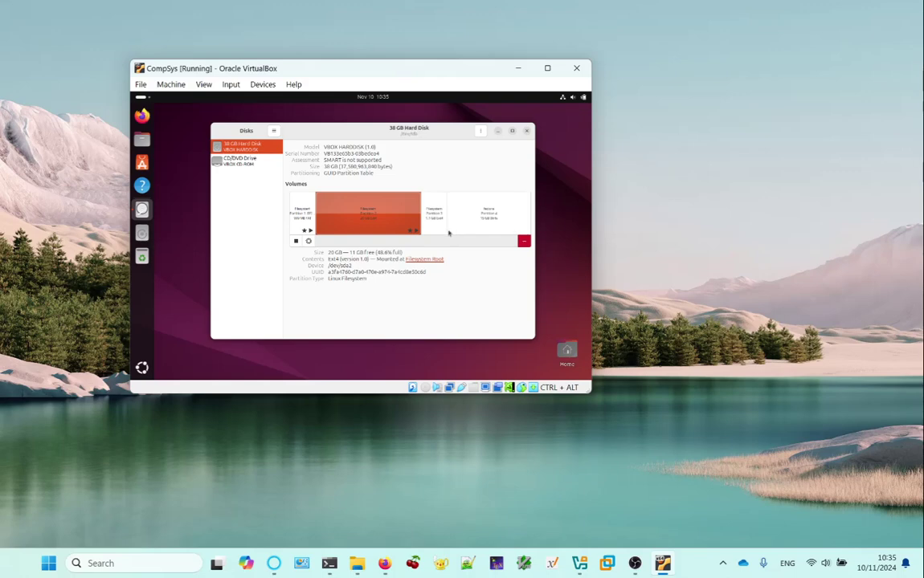
{"action": "left_click", "coordinate": [443, 225]}
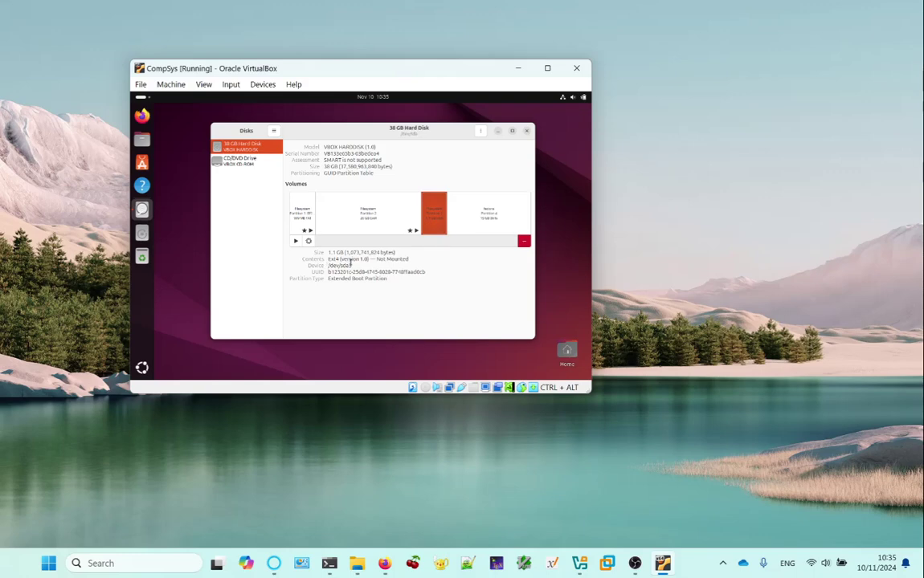
{"action": "left_click", "coordinate": [504, 233]}
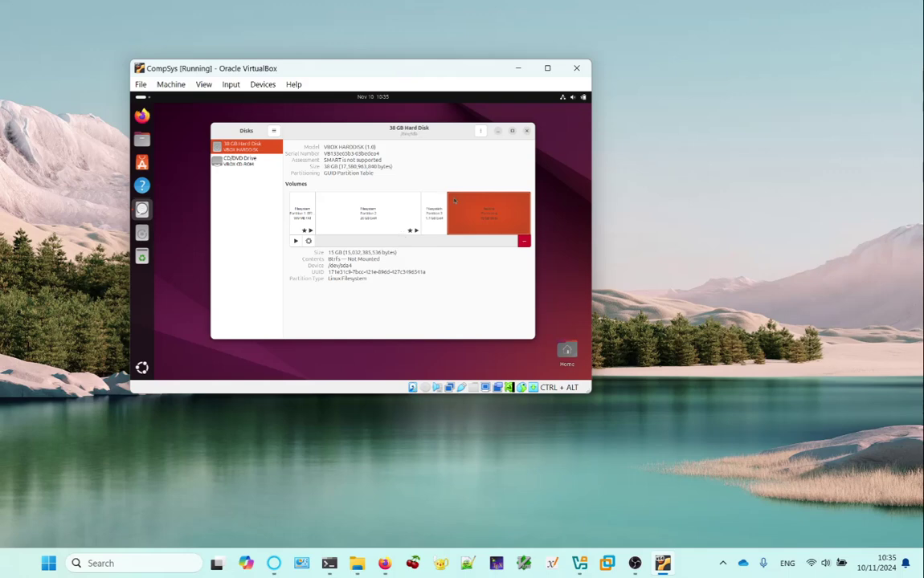
{"action": "left_click", "coordinate": [528, 131]}
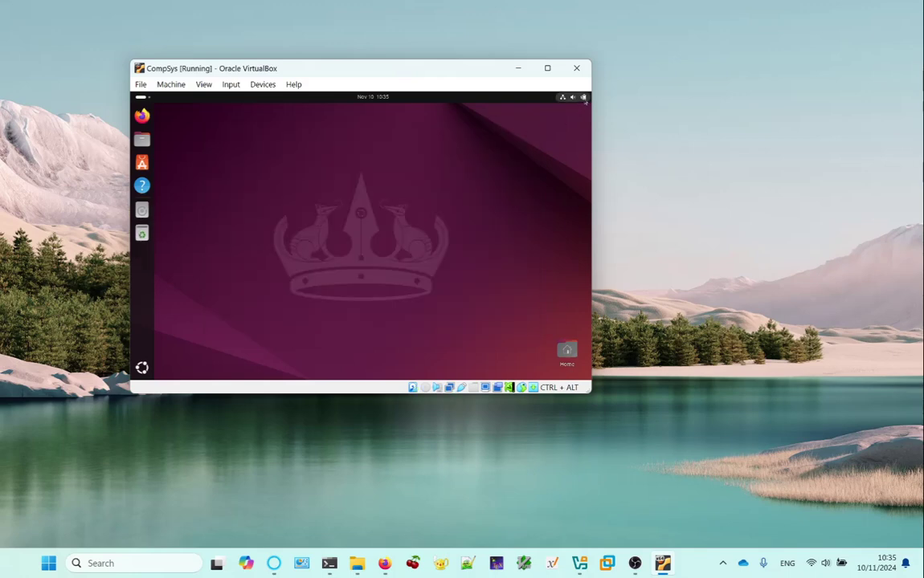
Choose Power Off… from the Ubuntu quick settings and confirm the shutdown.
{"action": "left_click", "coordinate": [573, 96]}
{"action": "left_click", "coordinate": [575, 119]}
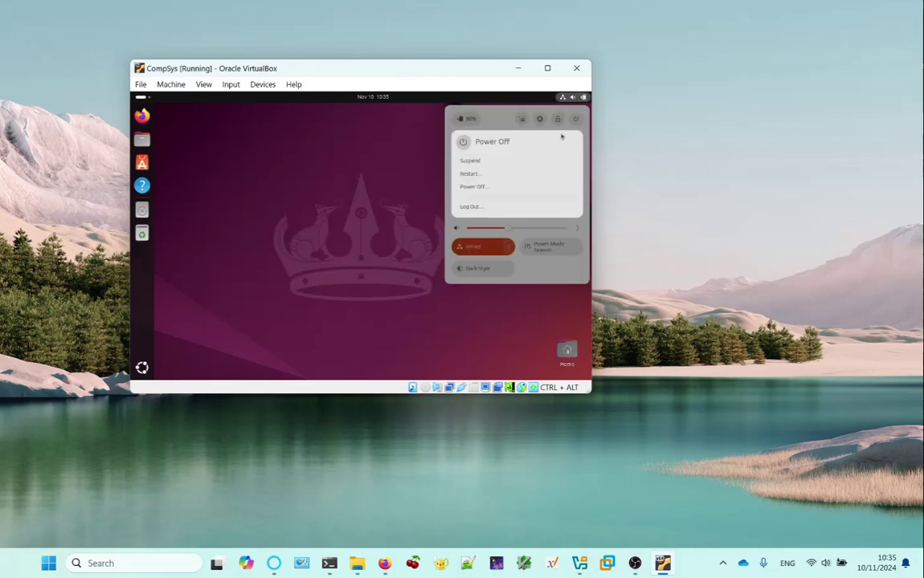
{"action": "left_click", "coordinate": [480, 187]}
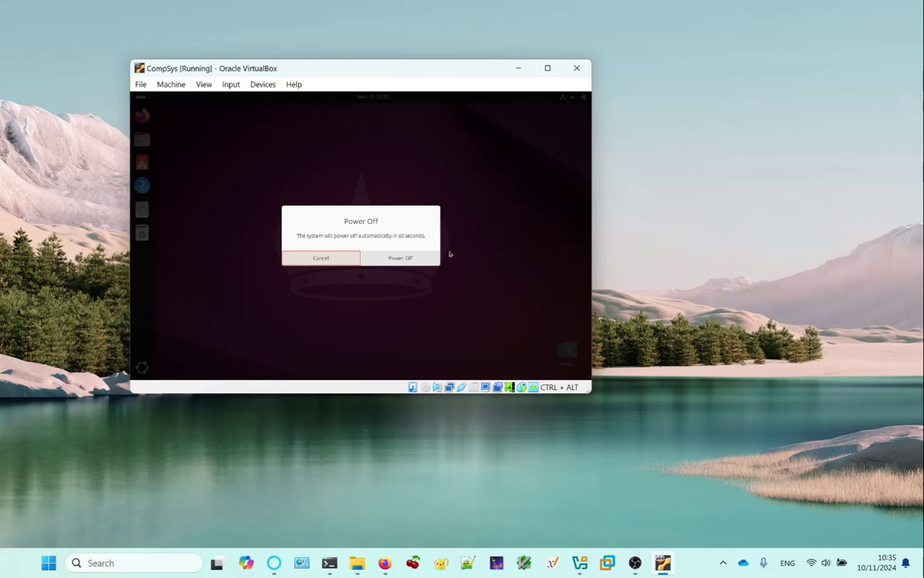
{"action": "left_click", "coordinate": [418, 258]}
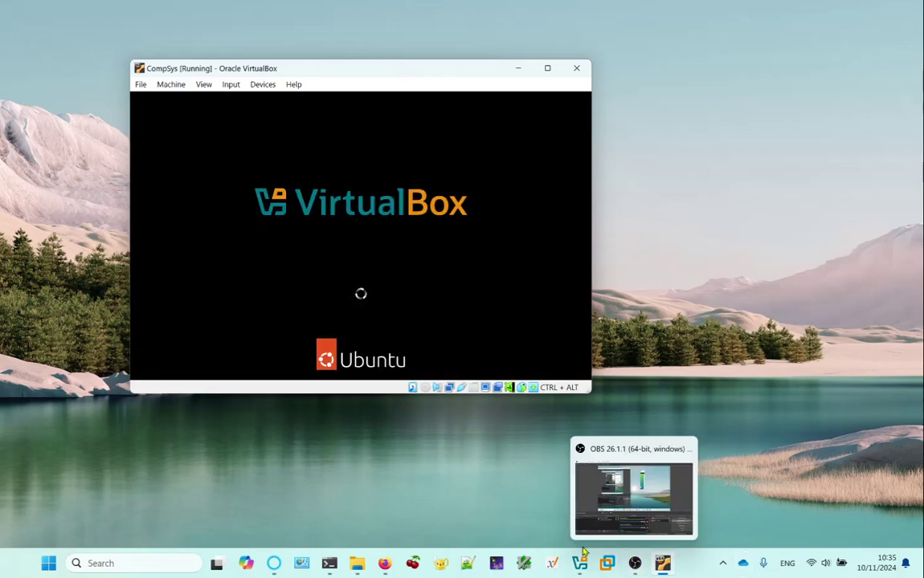
{"action": "mouse_move", "coordinate": [583, 543]}
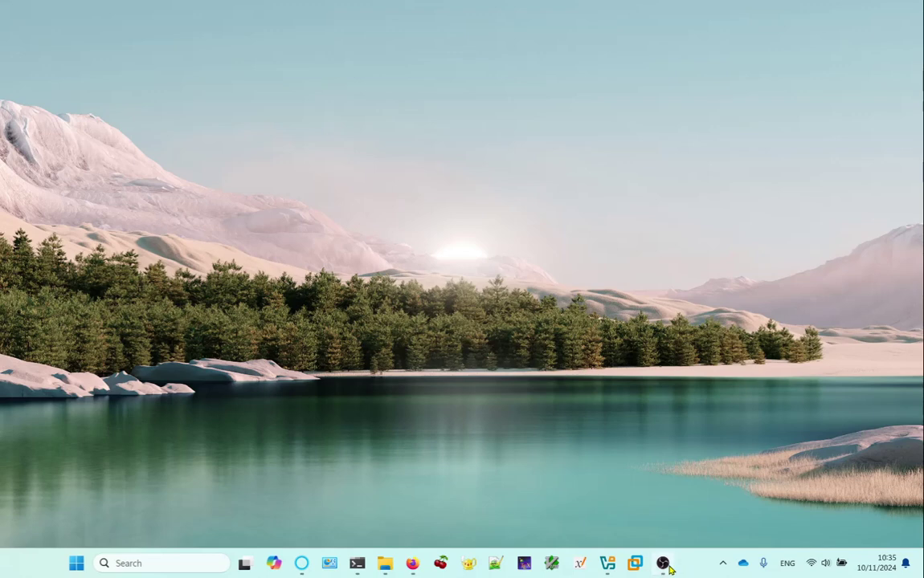
{"action": "left_click", "coordinate": [665, 564]}
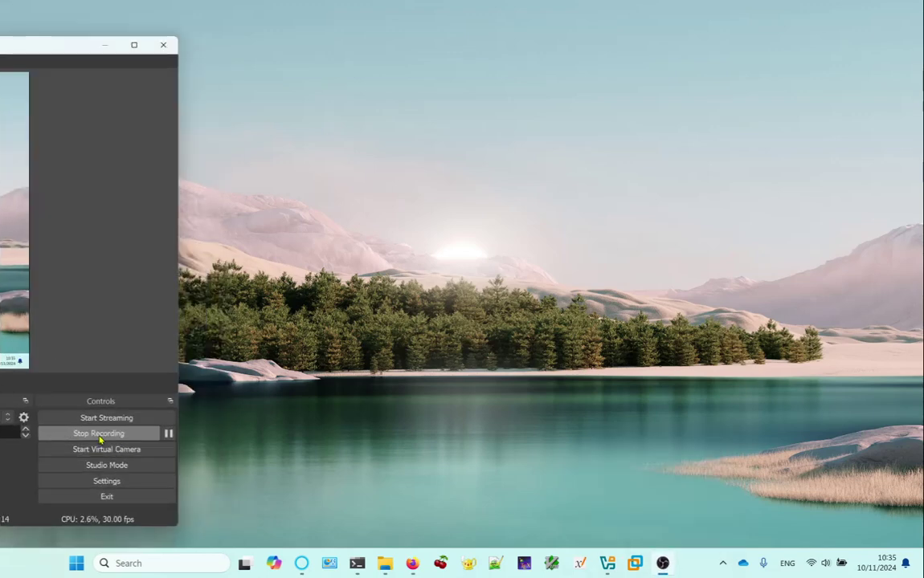